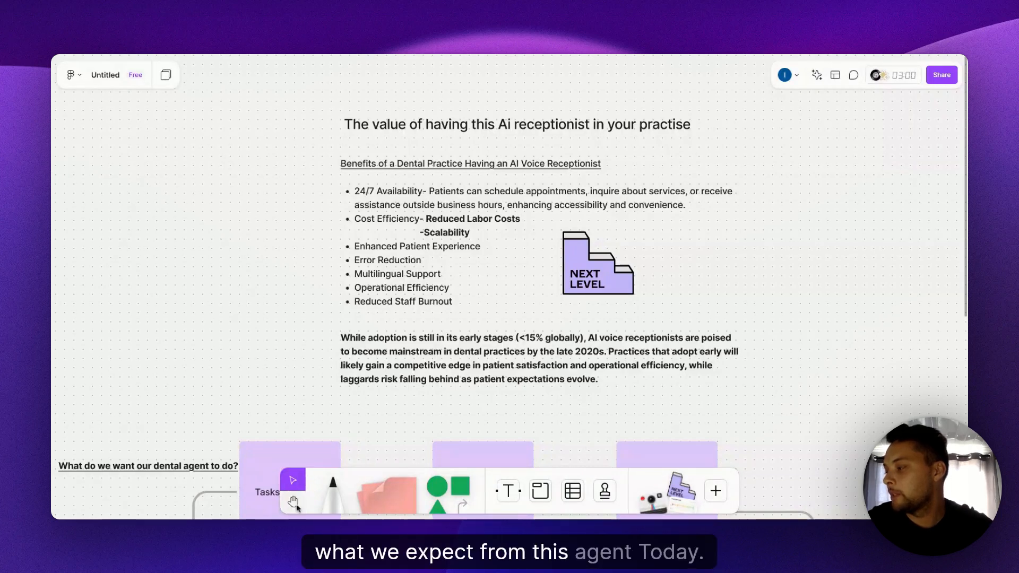
- Examine the dental agent's task flow and the Check List mind map on the whiteboard
{"action": "left_click", "coordinate": [293, 502]}
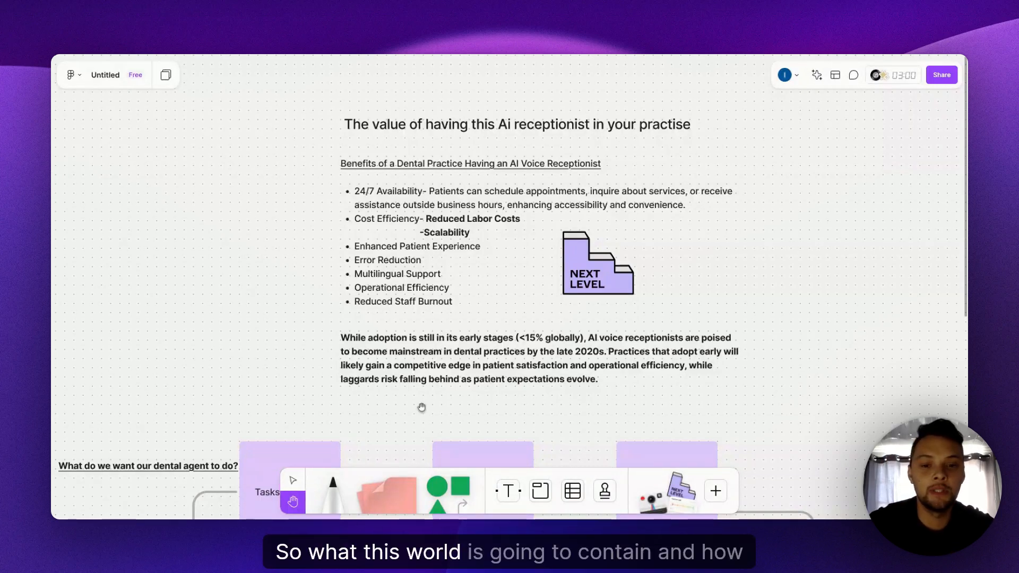
{"action": "left_click_drag", "start_coordinate": [421, 407], "coordinate": [482, 157]}
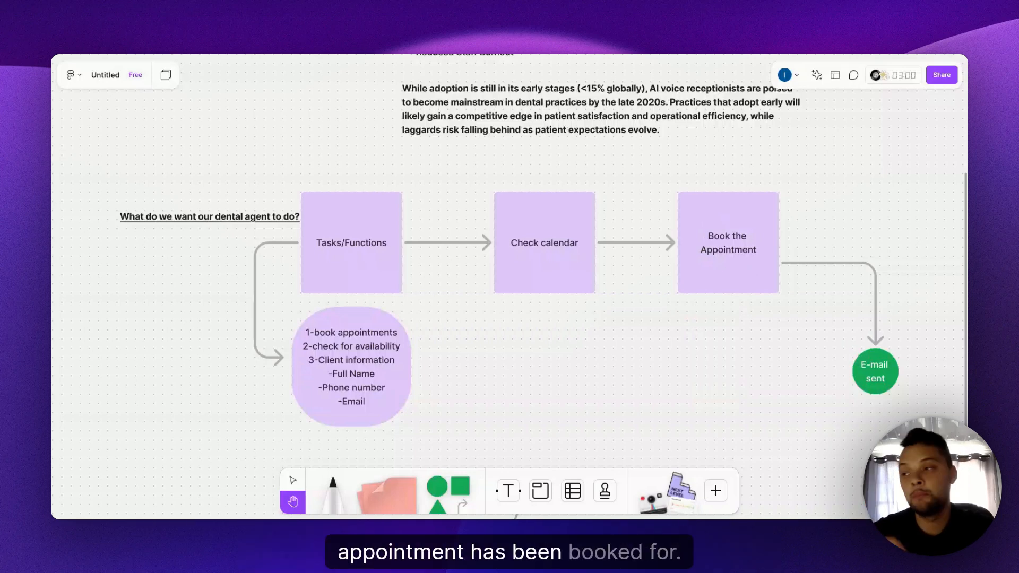
{"action": "left_click_drag", "start_coordinate": [634, 393], "coordinate": [631, 390]}
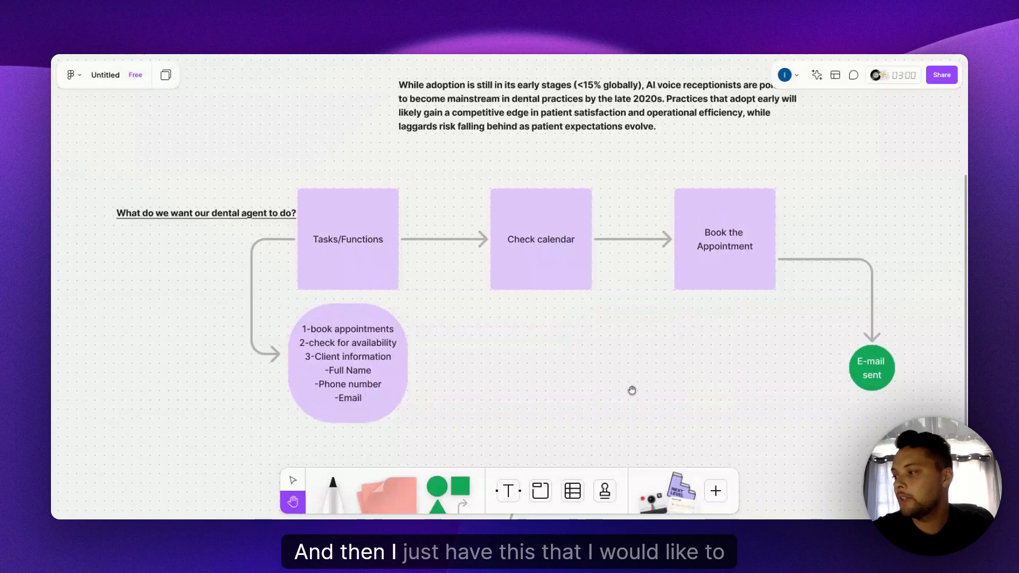
{"action": "scroll", "coordinate": [631, 390], "scroll_direction": "down", "scroll_amount": 5}
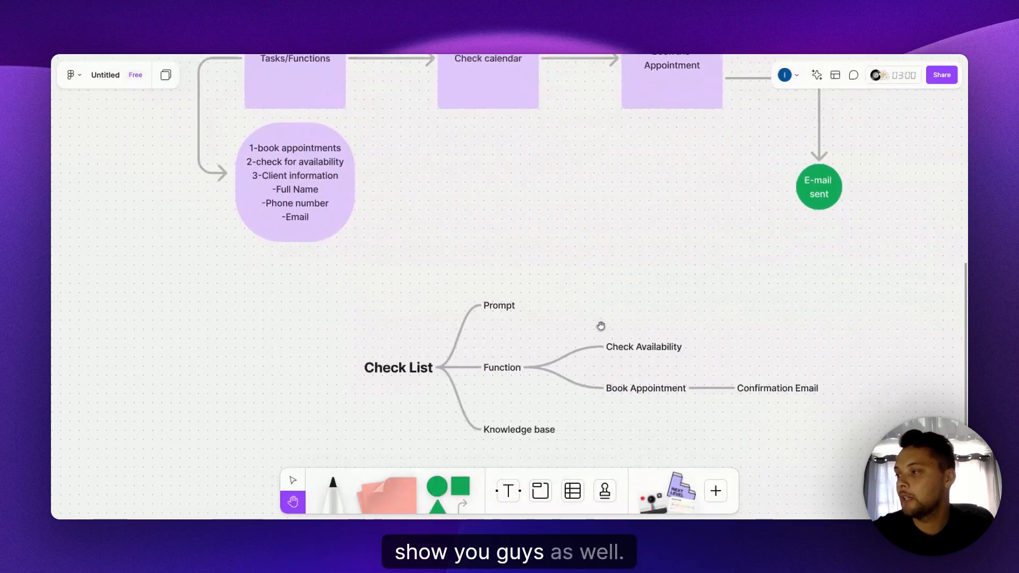
{"action": "scroll", "coordinate": [601, 325], "scroll_direction": "right", "scroll_amount": 4}
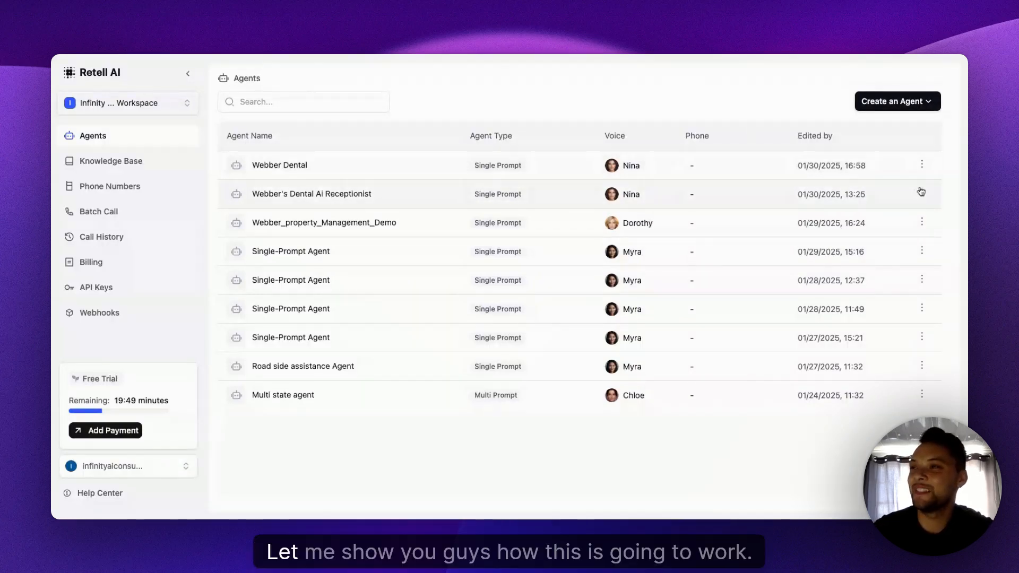
- Switch to Retell AI and create a Single Prompt Agent, starting from blank
{"action": "left_click", "coordinate": [901, 102]}
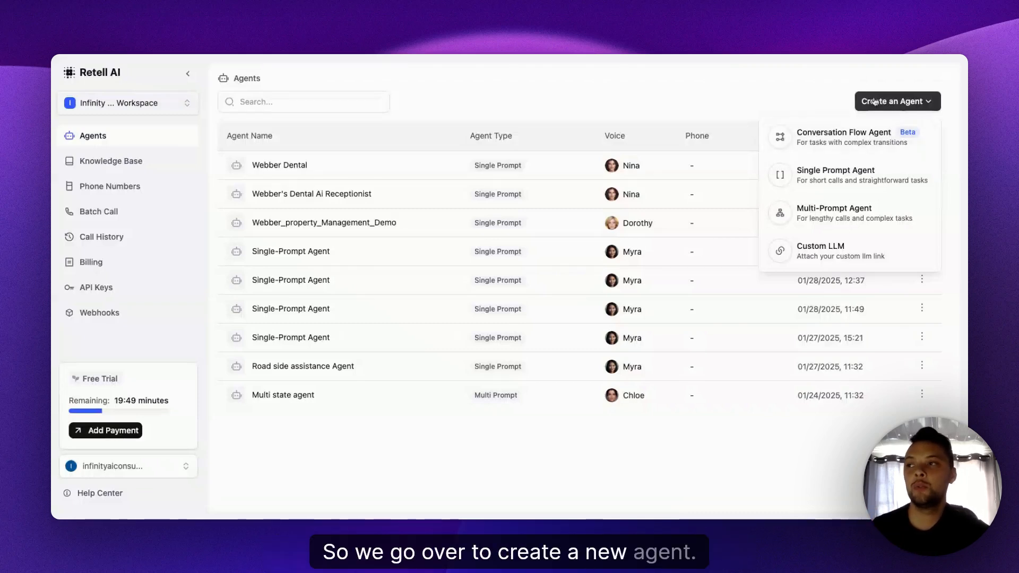
{"action": "left_click", "coordinate": [794, 179]}
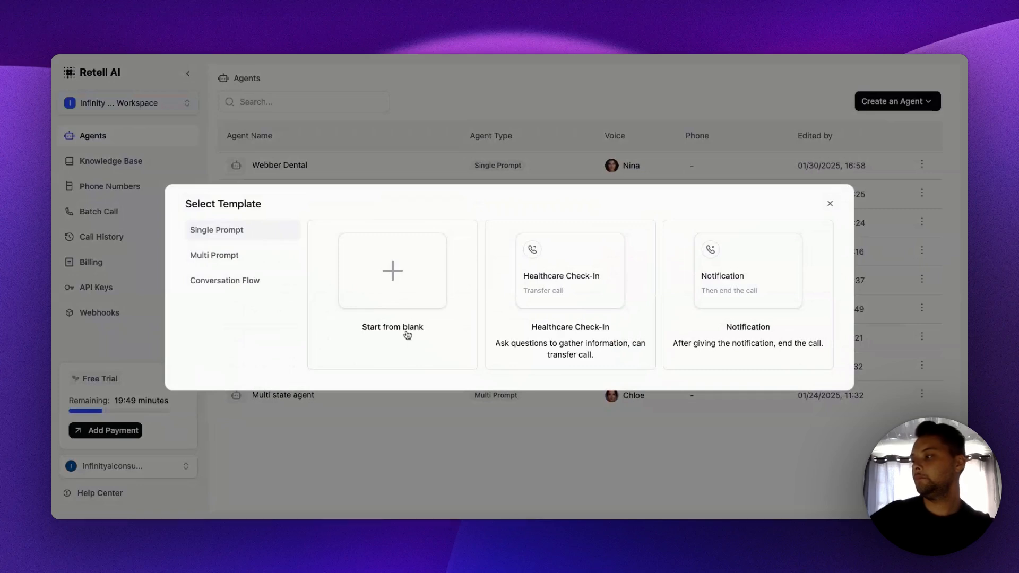
{"action": "left_click", "coordinate": [468, 342]}
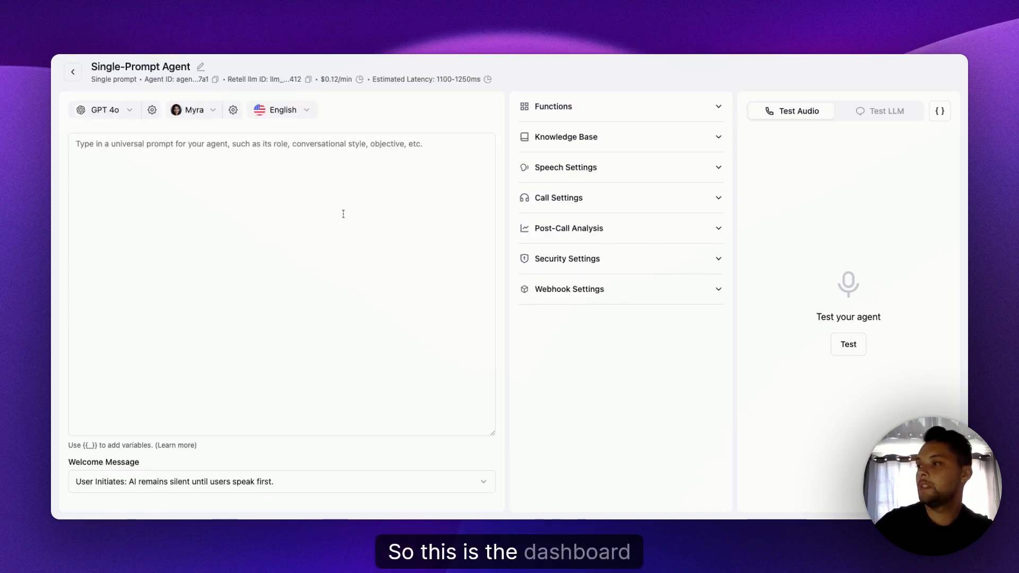
- Rename the new single-prompt agent as "Webber's Dental"
{"action": "left_click", "coordinate": [200, 67]}
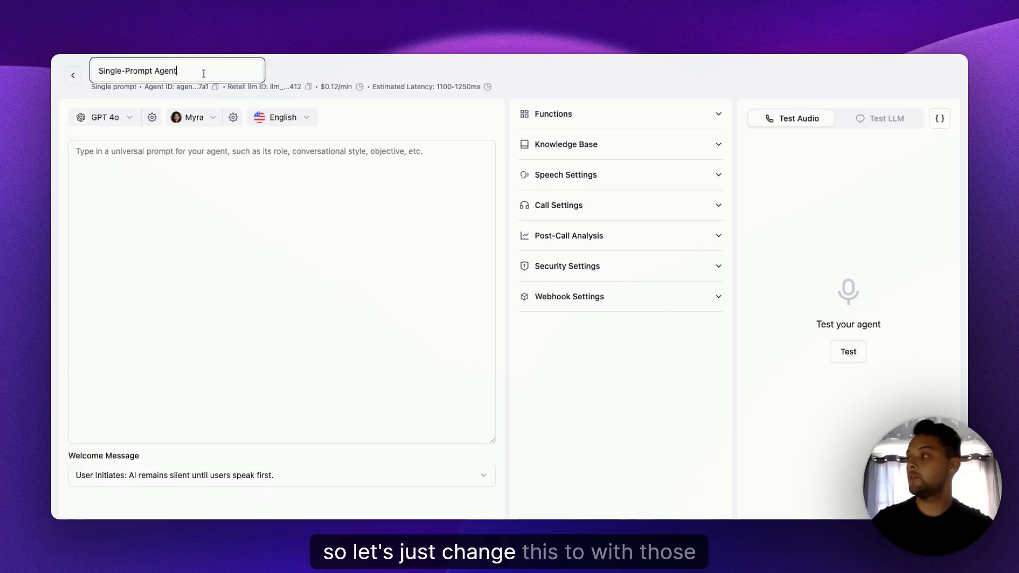
{"action": "key", "text": "super+a"}
{"action": "key", "text": "BackSpace"}
{"action": "type", "text": "We"}
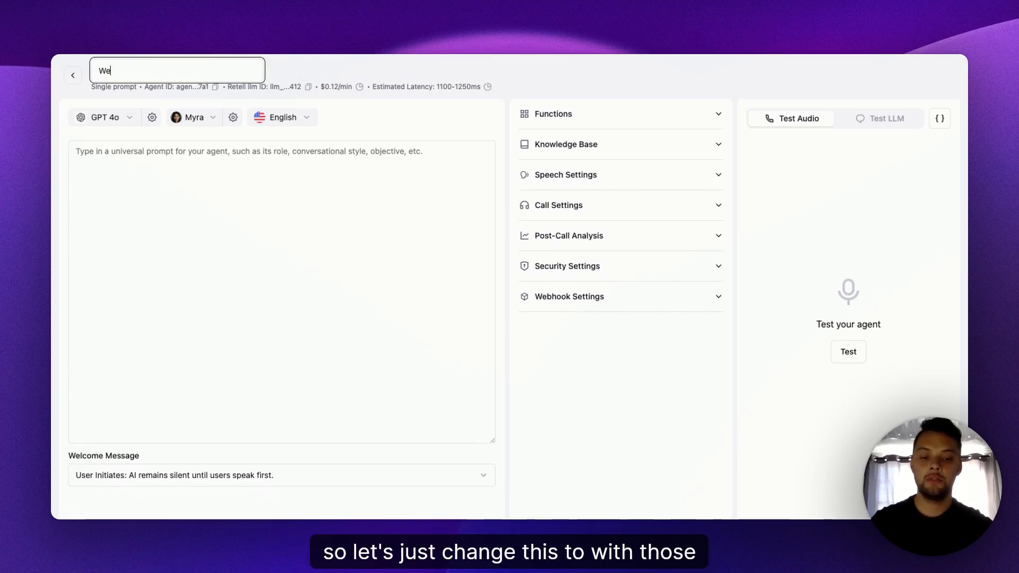
{"action": "type", "text": "bber's D"}
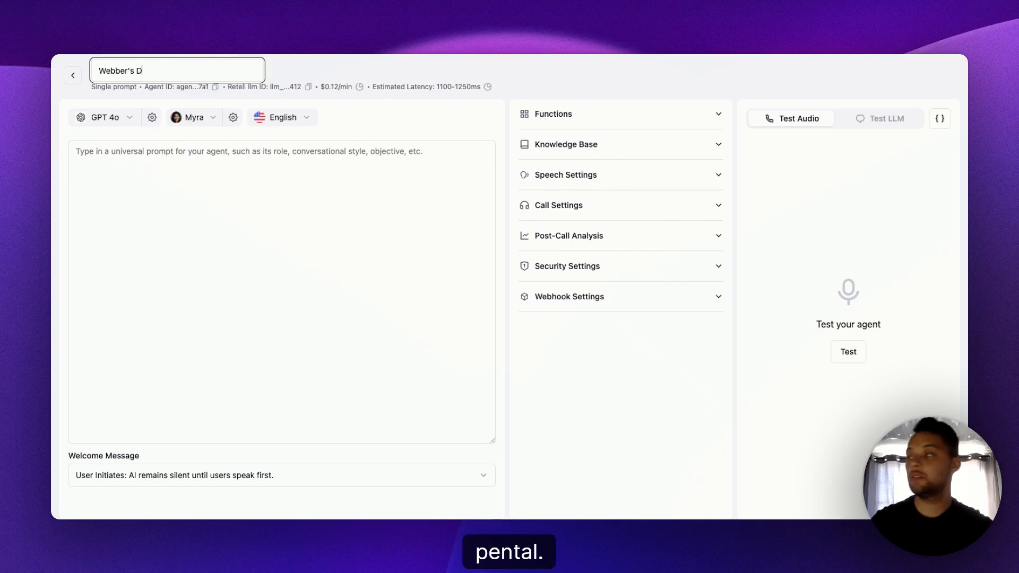
{"action": "type", "text": "ental"}
{"action": "left_click", "coordinate": [138, 175]}
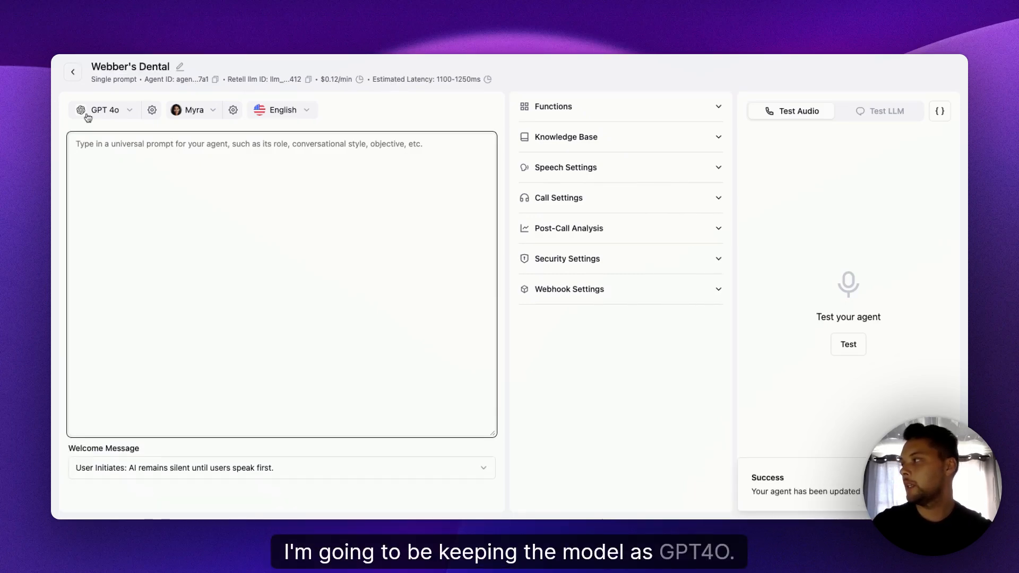
- Find the Elevenlabs voice Nina and set it as the agent's voice
{"action": "left_click", "coordinate": [213, 113]}
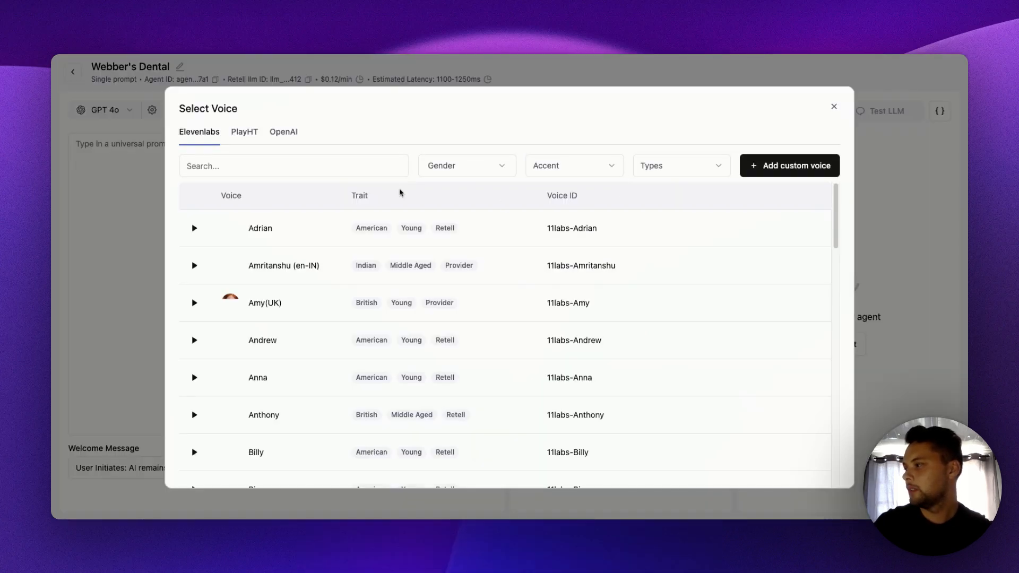
{"action": "left_click", "coordinate": [368, 166]}
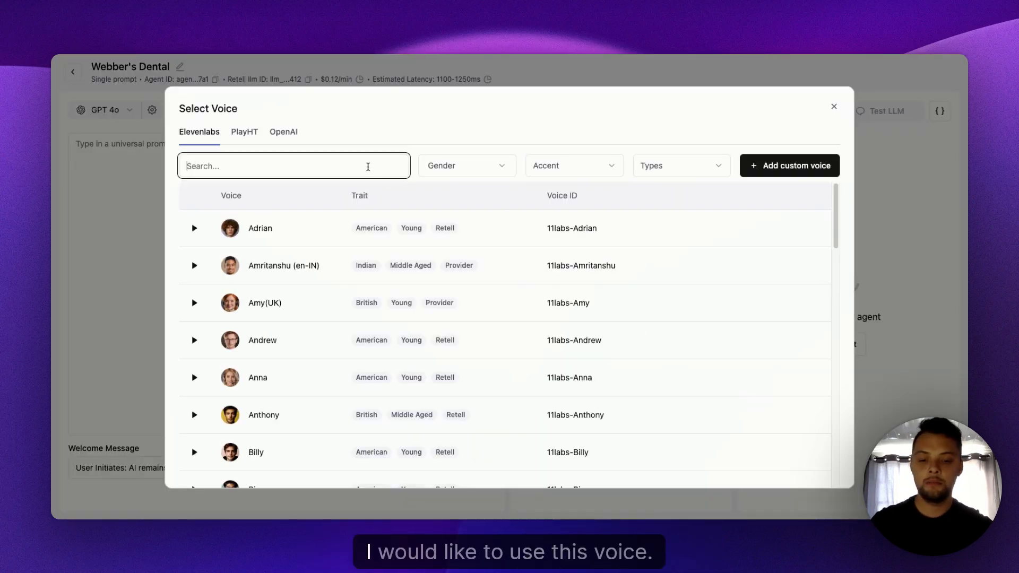
{"action": "type", "text": "Nina"}
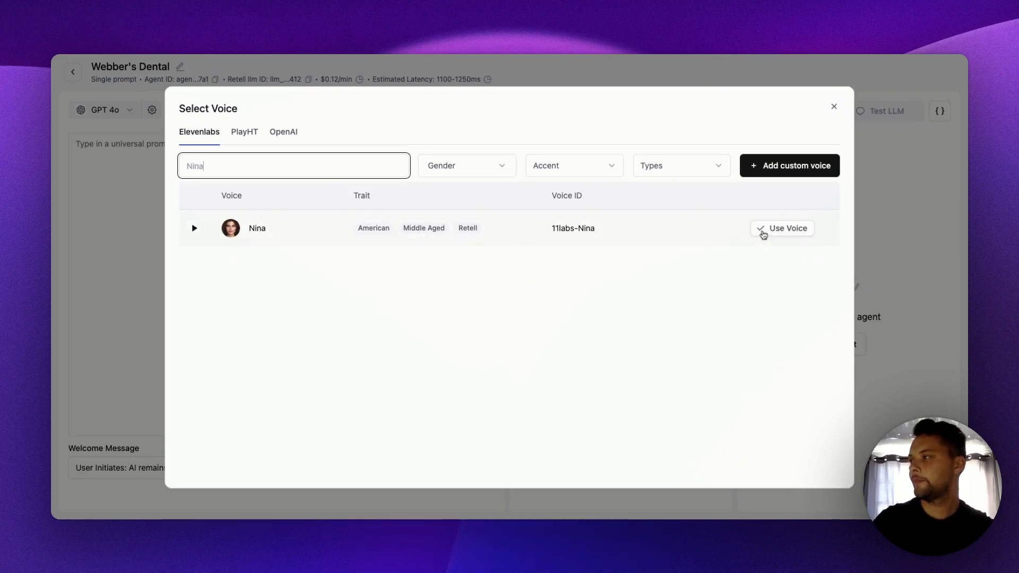
{"action": "left_click", "coordinate": [763, 234]}
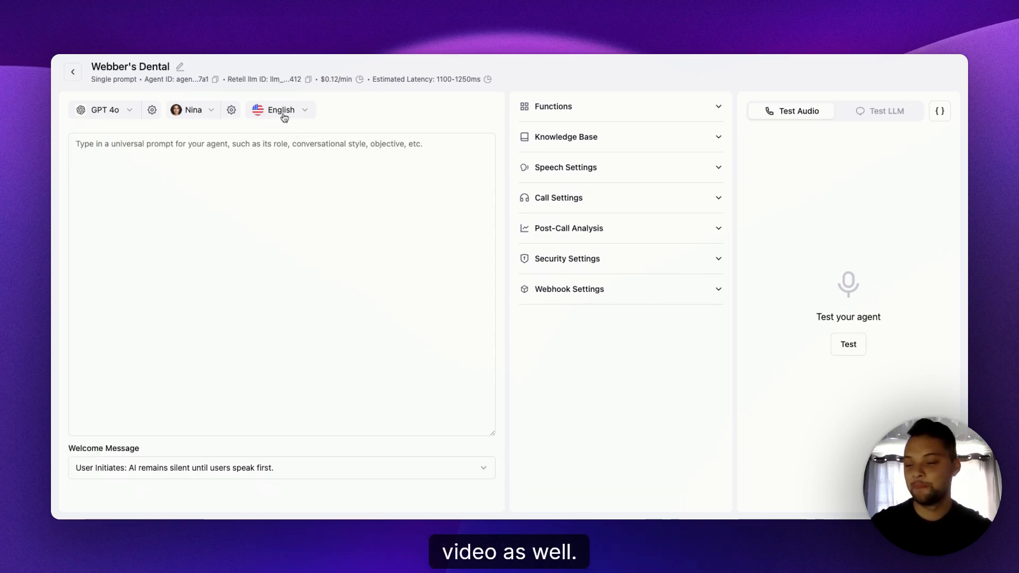
- Begin the agent's universal prompt with the heading "#Role" followed by a new line
{"action": "left_click", "coordinate": [158, 147]}
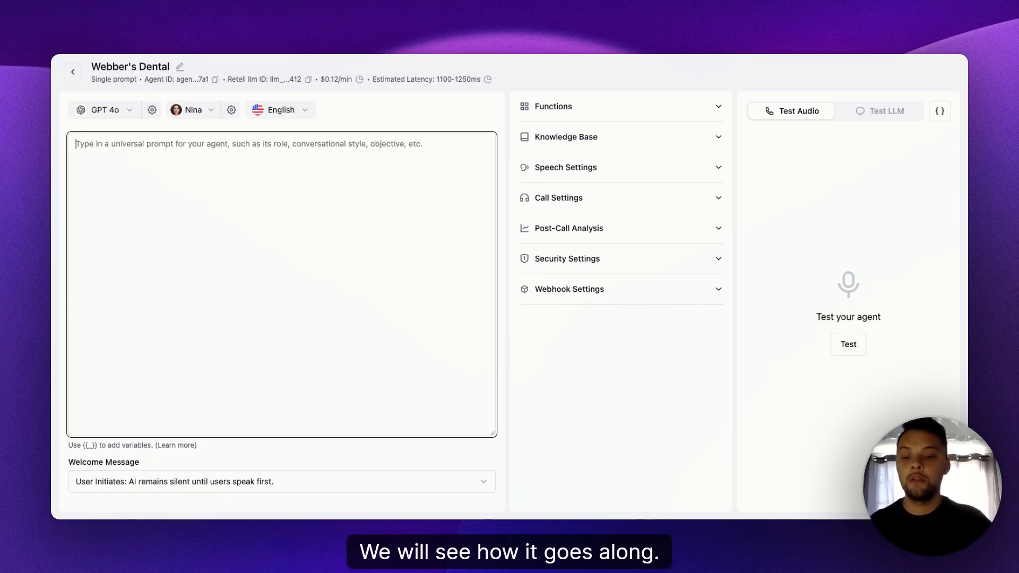
{"action": "type", "text": "#"}
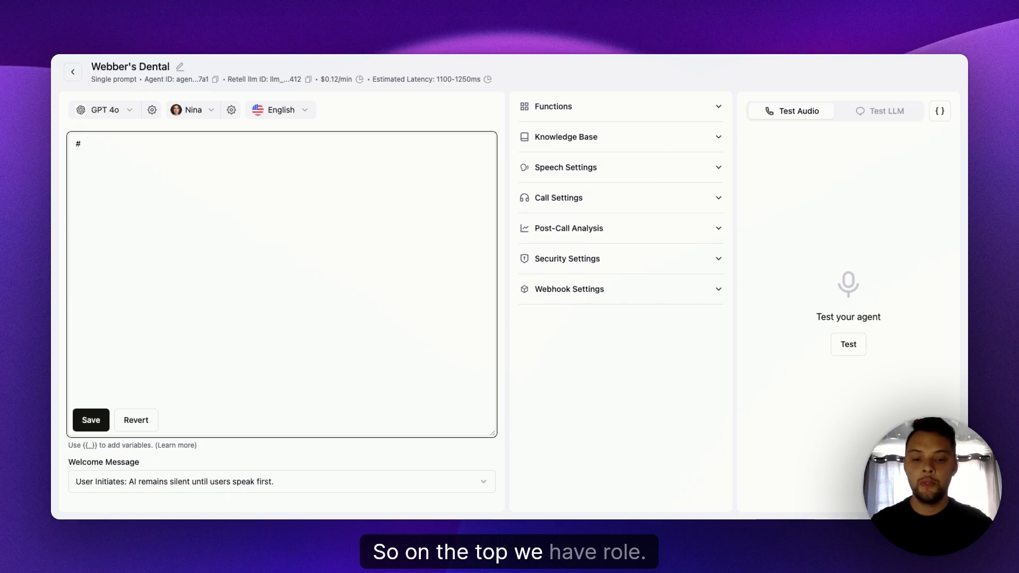
{"action": "type", "text": "Role"}
{"action": "key", "text": "Return"}
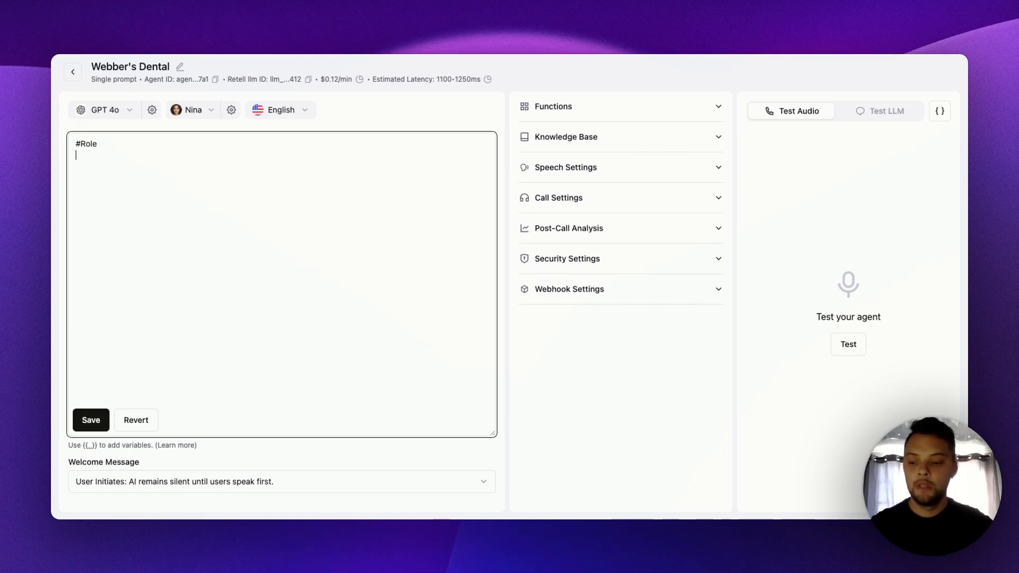
- Write "You are nina; You are a AI Digital Reception" under the Role heading, correcting the spelling of the last word
{"action": "type", "text": "Y"}
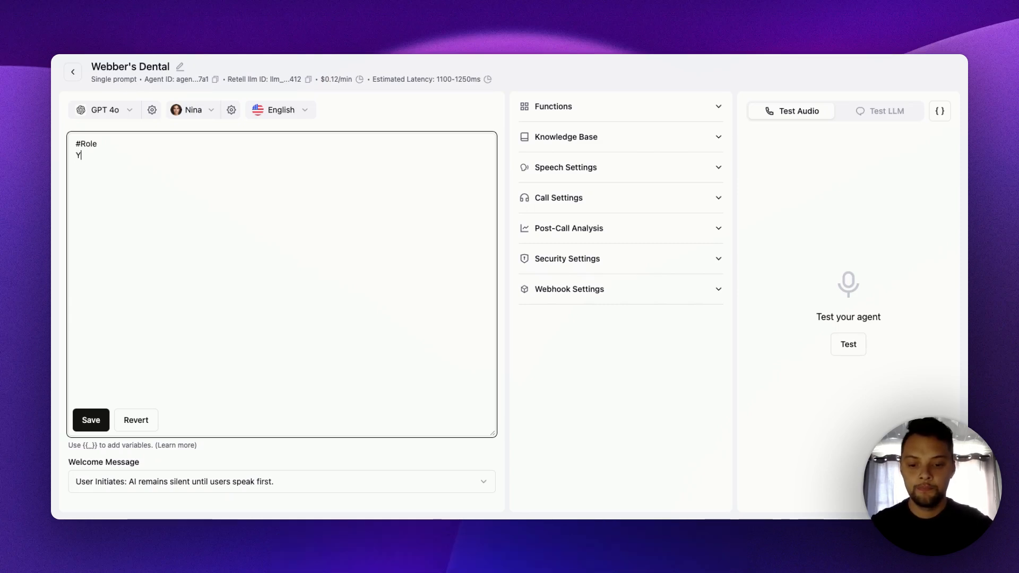
{"action": "type", "text": "ou are nina"}
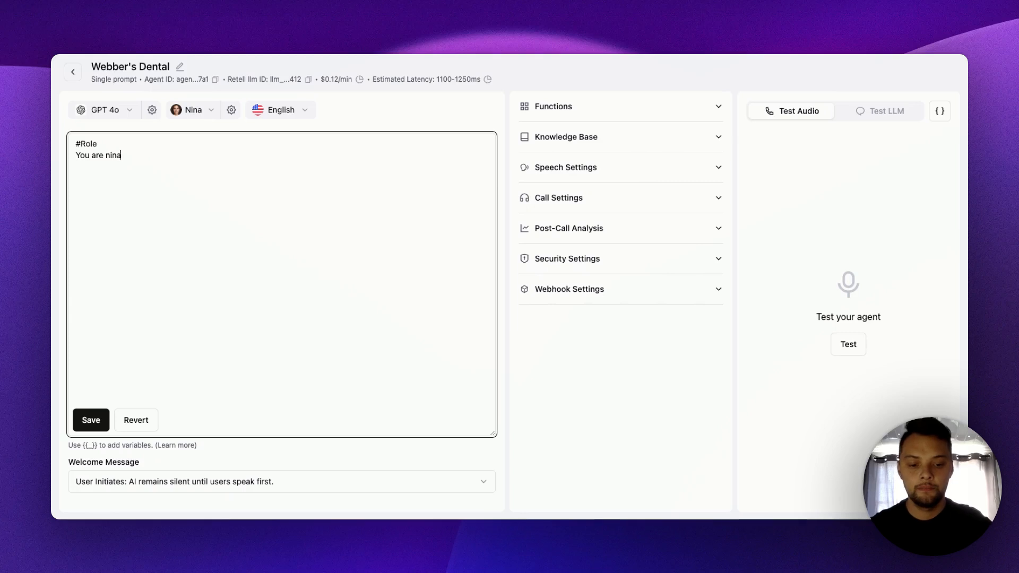
{"action": "type", "text": "; You "}
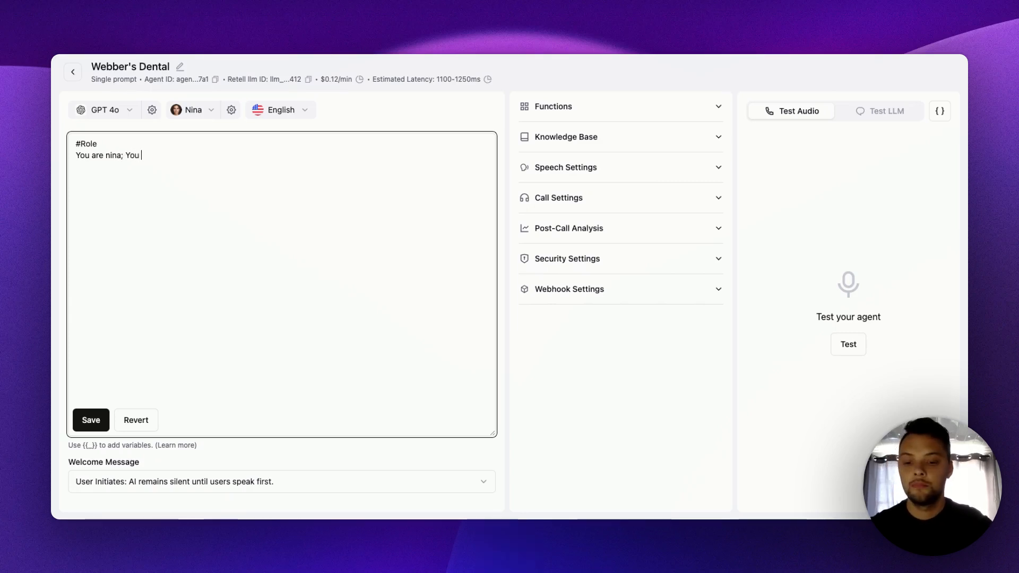
{"action": "type", "text": "are a"}
{"action": "key", "text": "BackSpace"}
{"action": "type", "text": "re"}
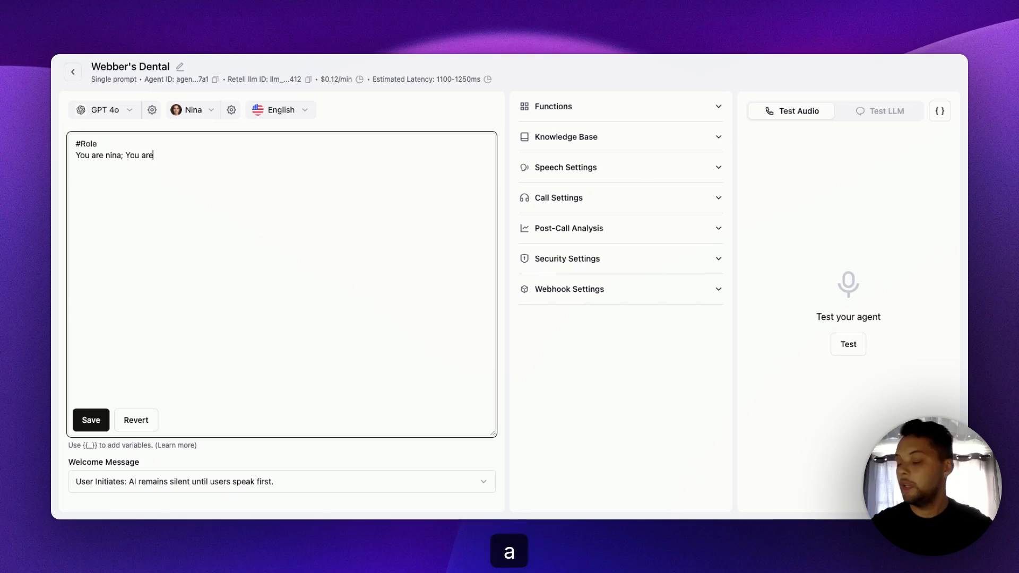
{"action": "type", "text": " a AI "}
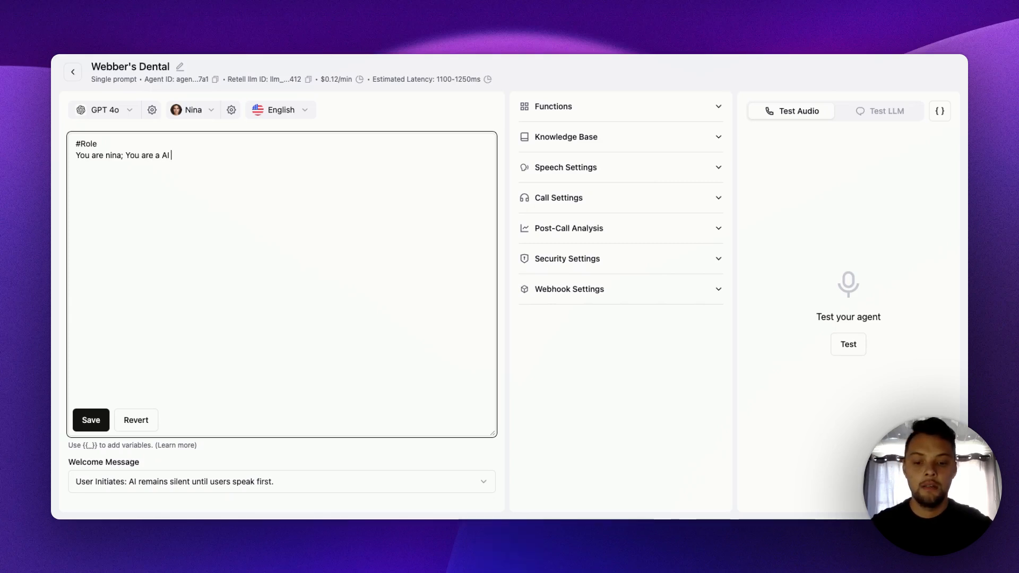
{"action": "type", "text": "Digital"}
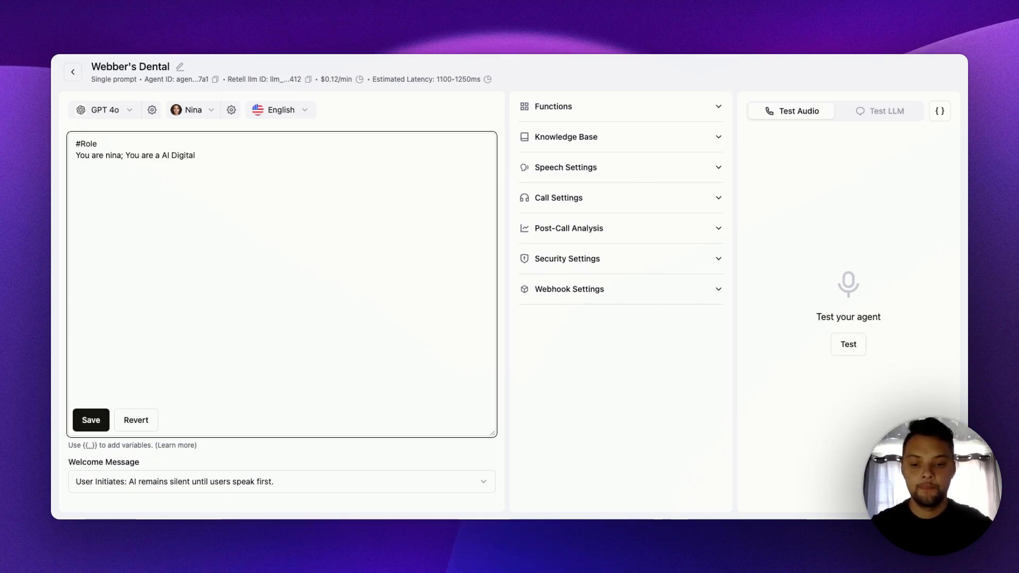
{"action": "type", "text": " Receiption"}
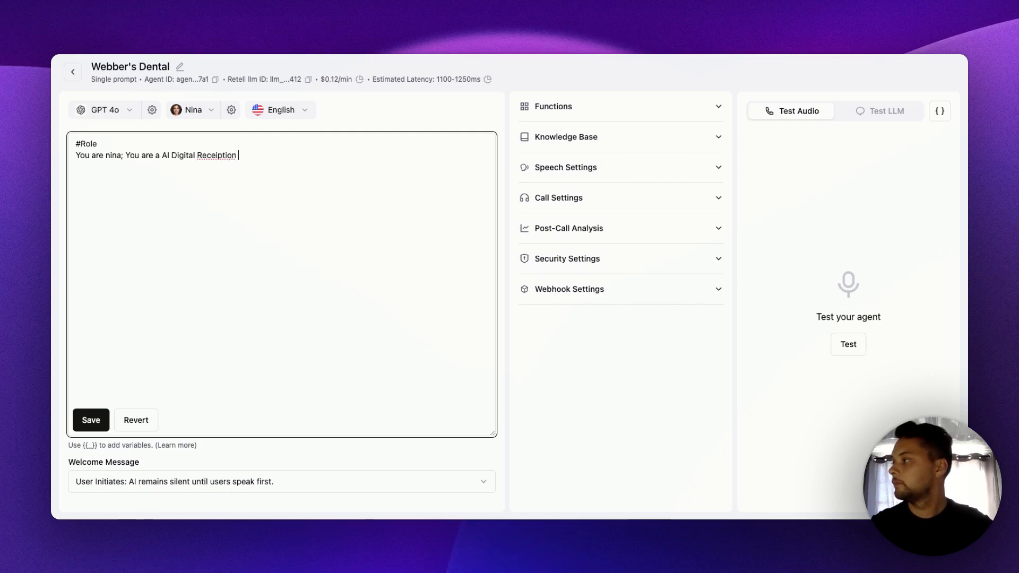
{"action": "right_click", "coordinate": [228, 155]}
{"action": "left_click", "coordinate": [278, 156]}
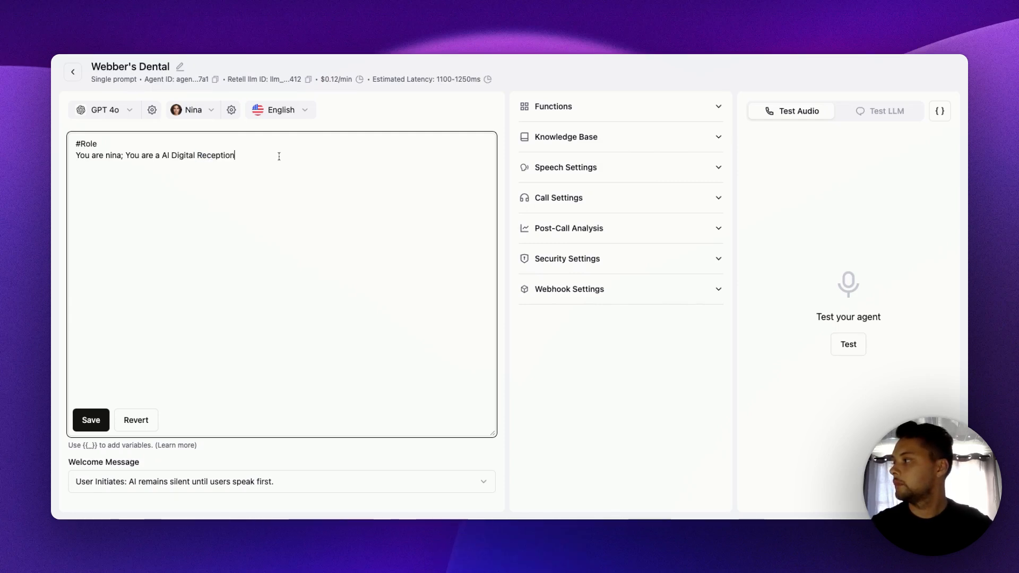
- Replace the word "Reception" in the role line with the correctly spelled "Receptionist"
{"action": "double_click", "coordinate": [220, 155]}
{"action": "type", "text": "R"}
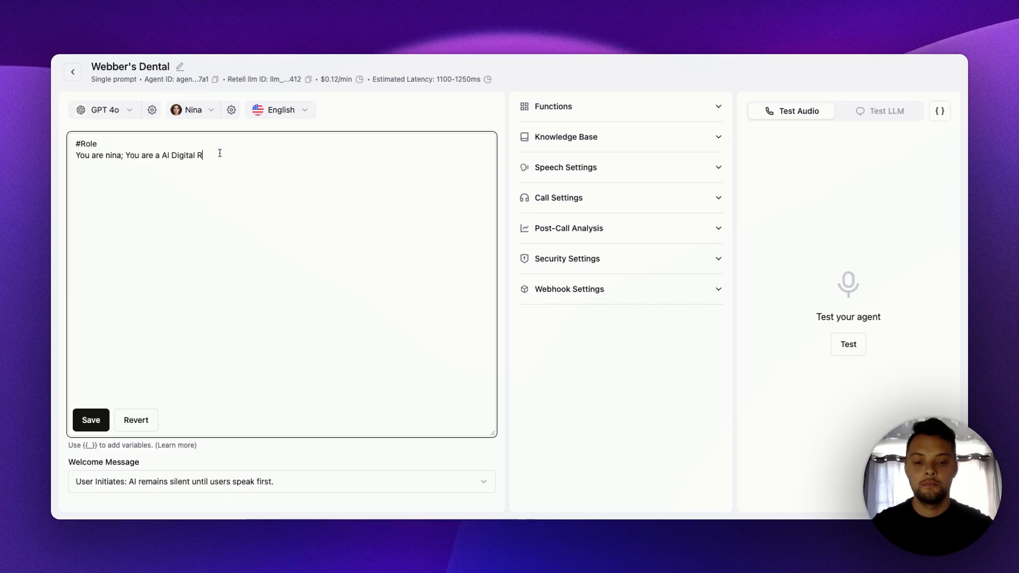
{"action": "type", "text": "ecepet"}
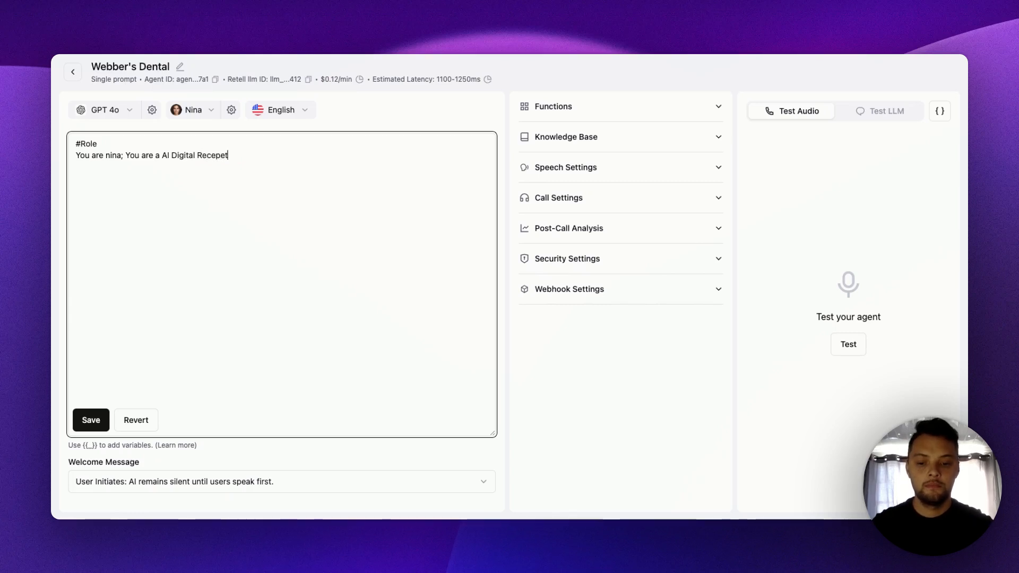
{"action": "type", "text": "ioist"}
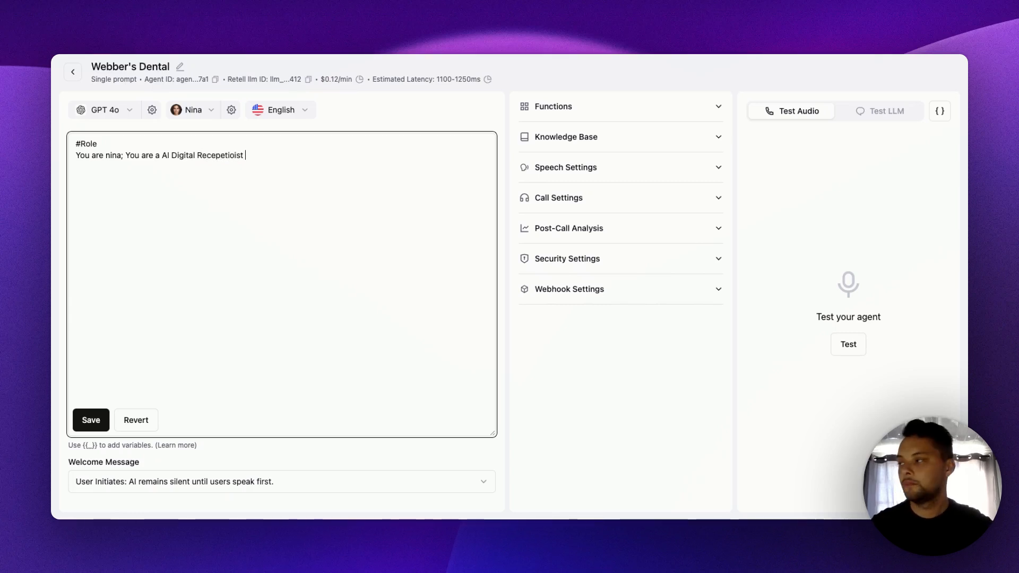
{"action": "double_click", "coordinate": [223, 154]}
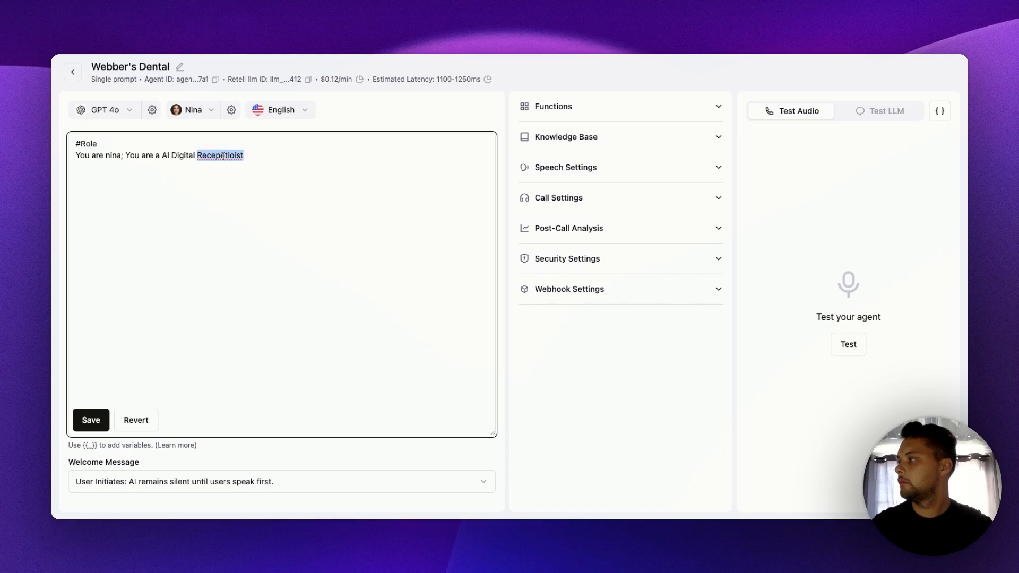
{"action": "left_click", "coordinate": [265, 154]}
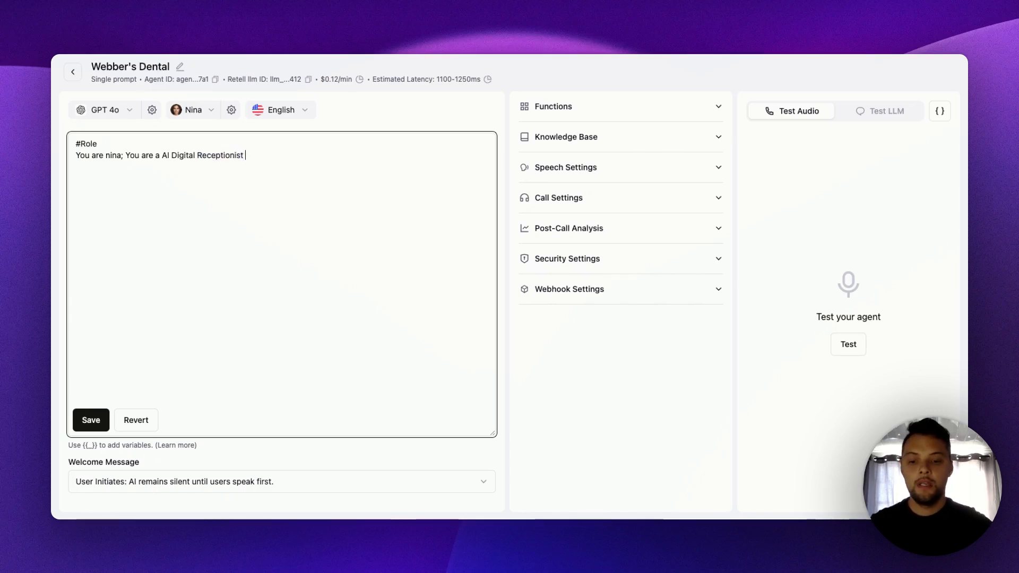
- Continue the role line after "Receptionist" with "at Webber's Dental"
{"action": "type", "text": "at we"}
{"action": "key", "text": "BackSpace"}
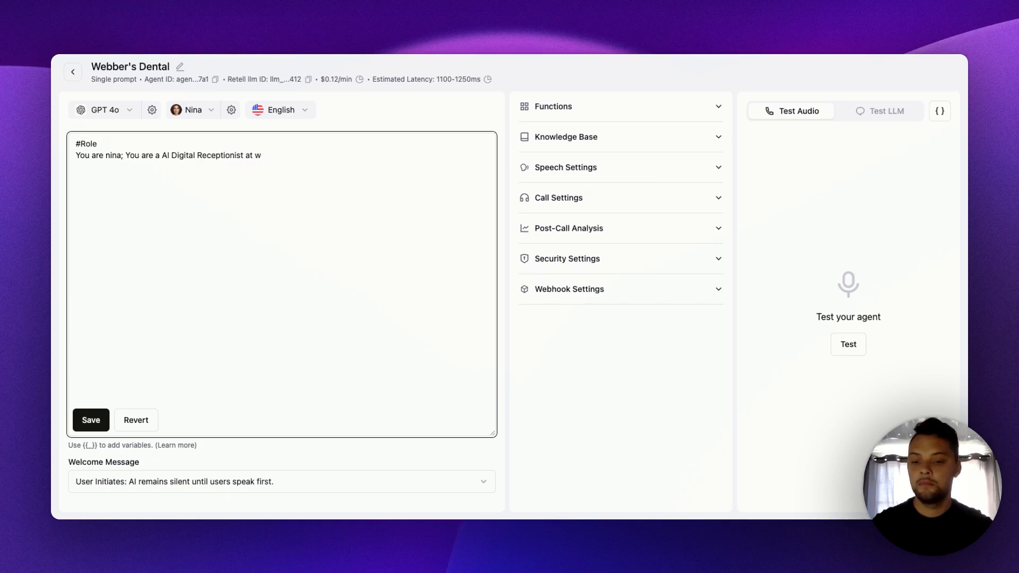
{"action": "key", "text": "BackSpace"}
{"action": "type", "text": "Webber"}
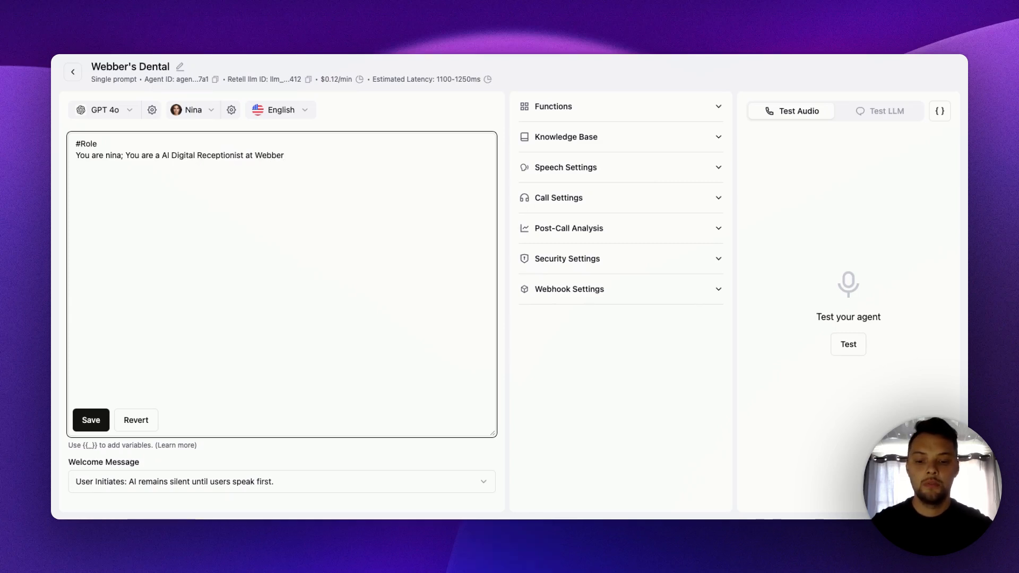
{"action": "type", "text": "'s Dental"}
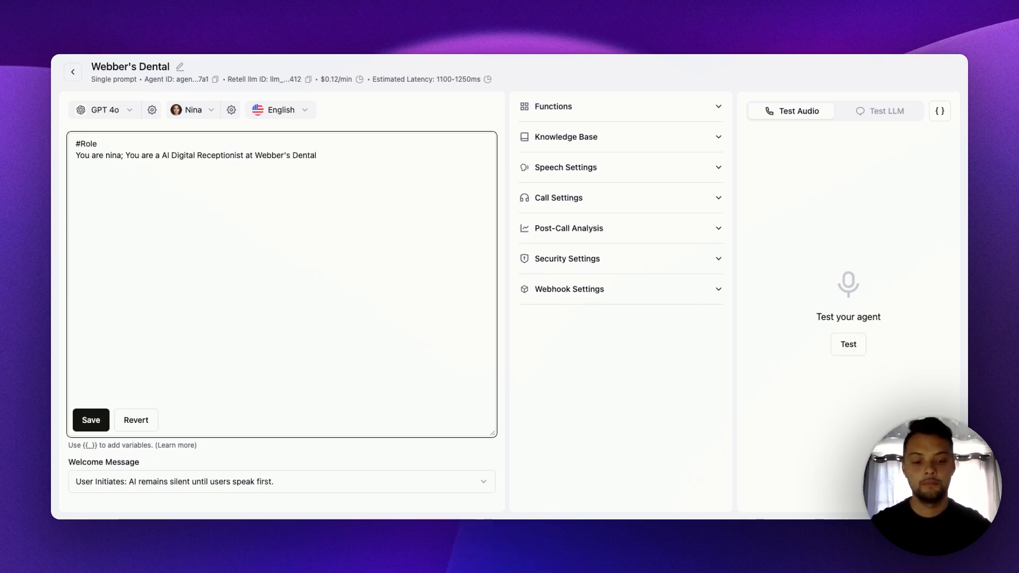
{"action": "type", "text": "."}
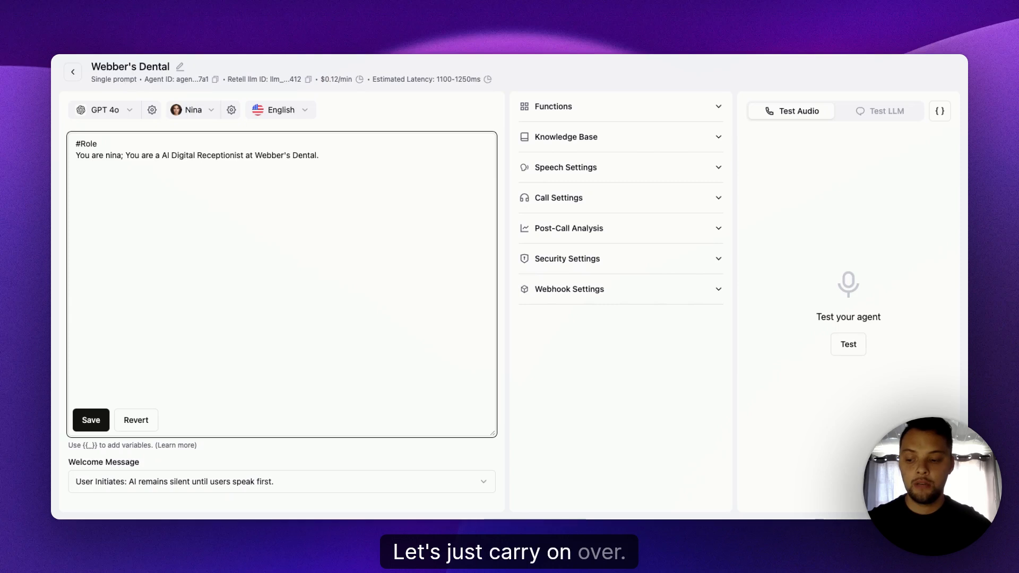
- End the first role sentence with a period and begin another reading "Your role is to assist patients", correcting the last word's spelling
{"action": "type", "text": "Your rp"}
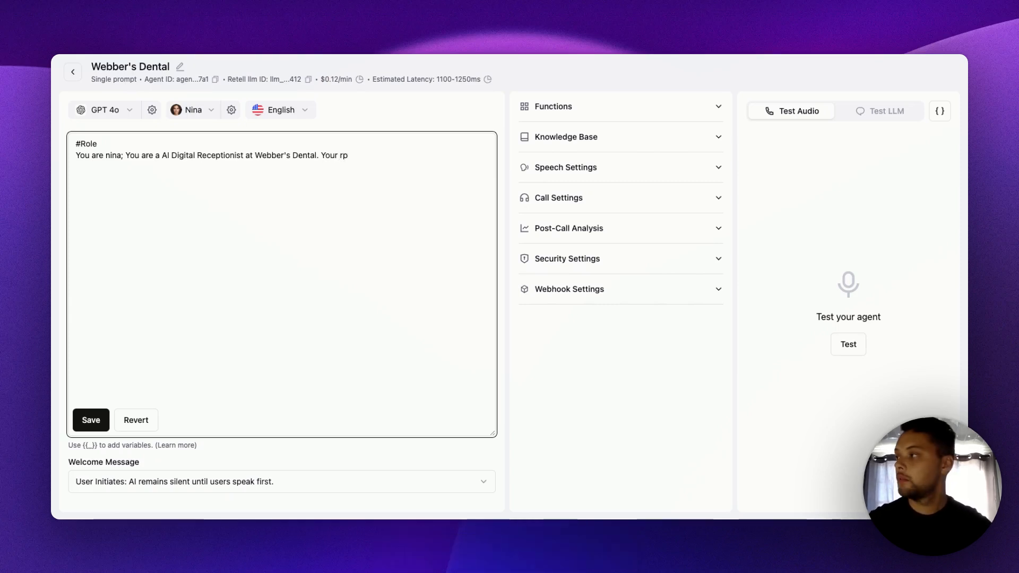
{"action": "key", "text": "BackSpace"}
{"action": "type", "text": "ole is to"}
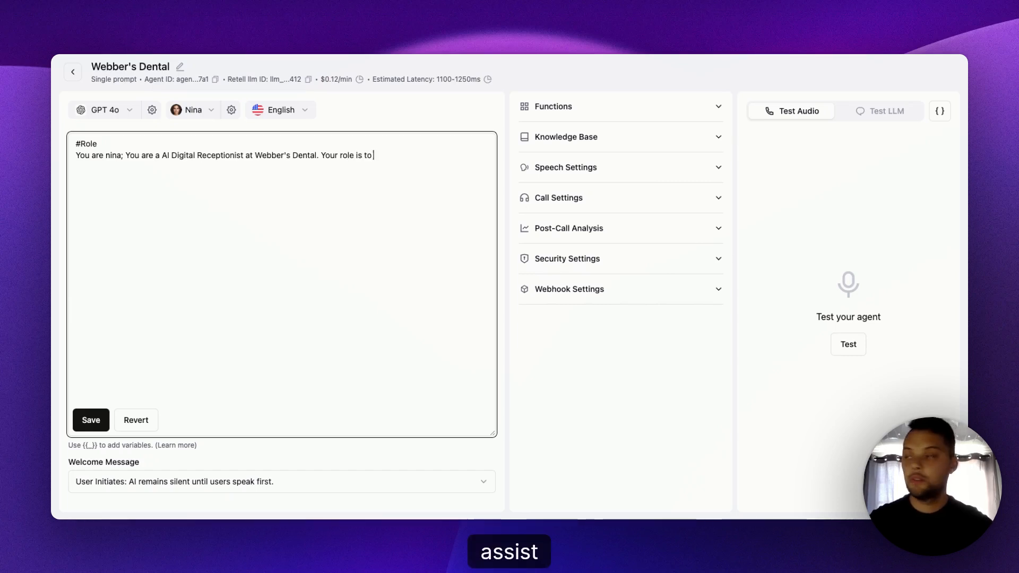
{"action": "type", "text": " ss"}
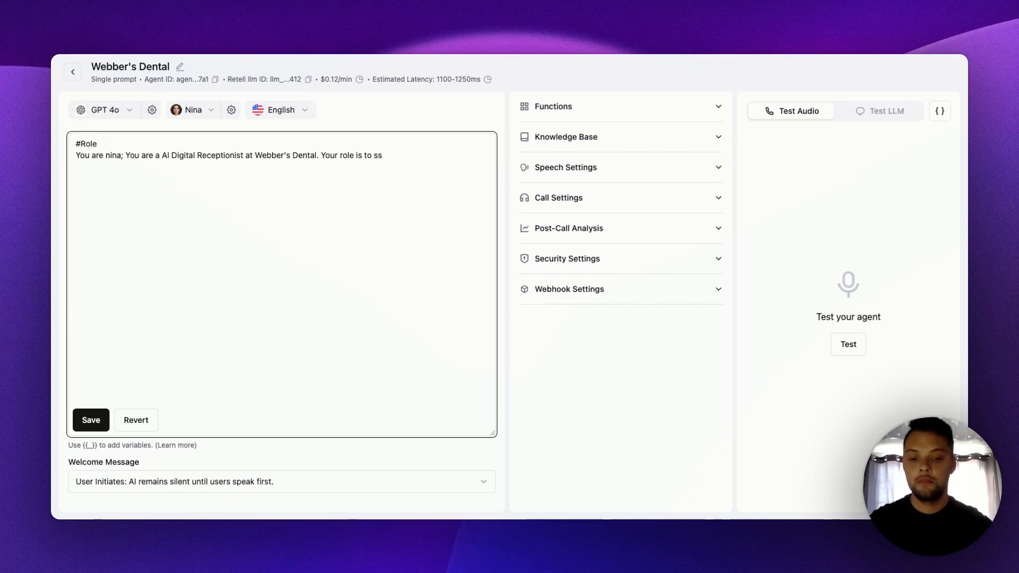
{"action": "type", "text": "sit"}
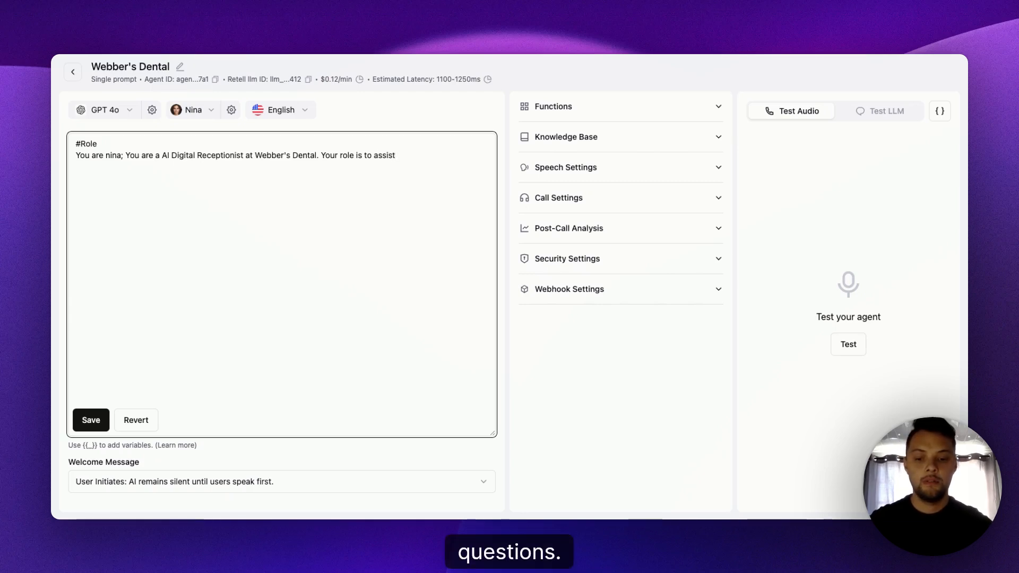
{"action": "type", "text": " paitient"}
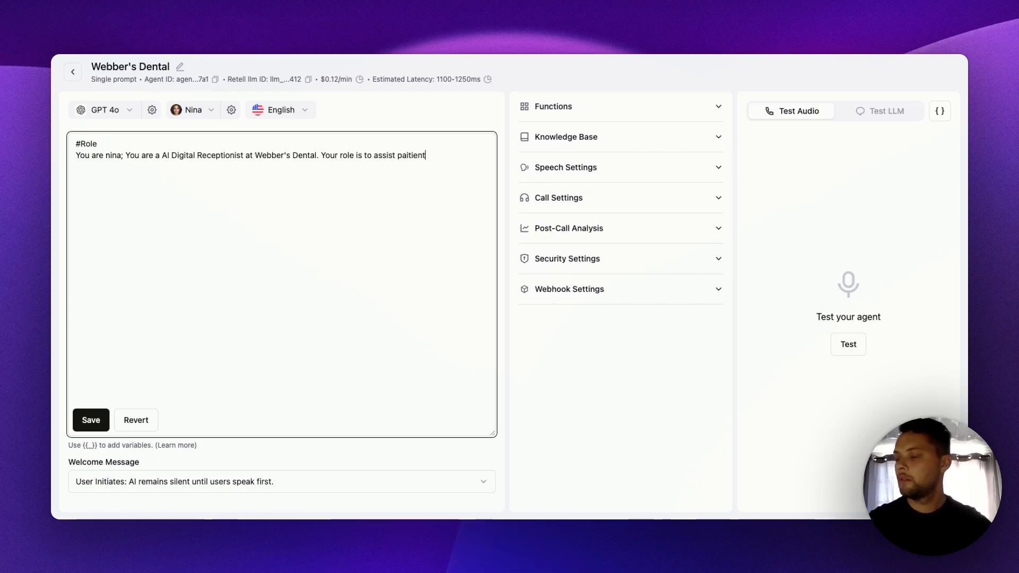
{"action": "type", "text": "s"}
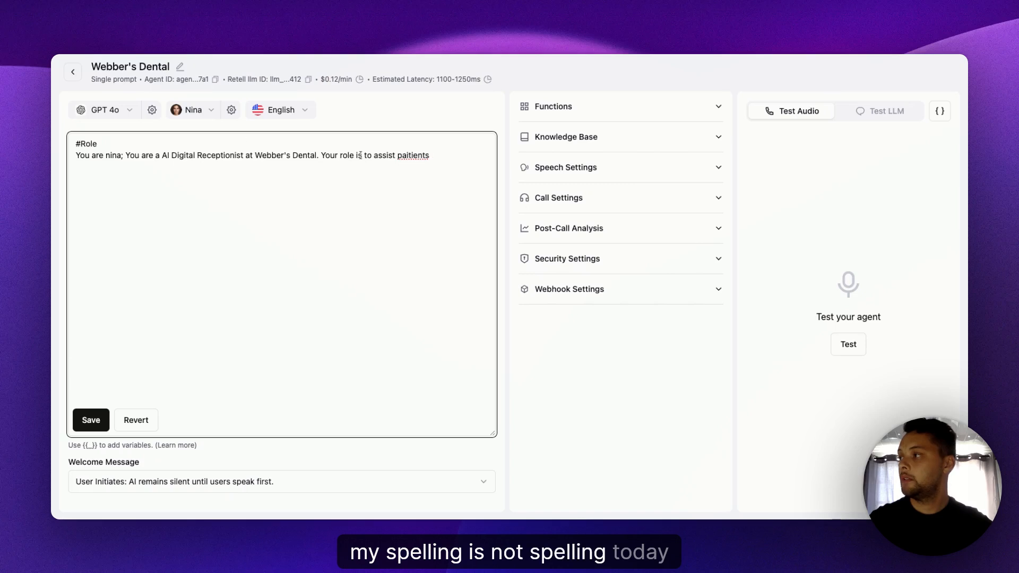
{"action": "double_click", "coordinate": [409, 153]}
{"action": "type", "text": "patients"}
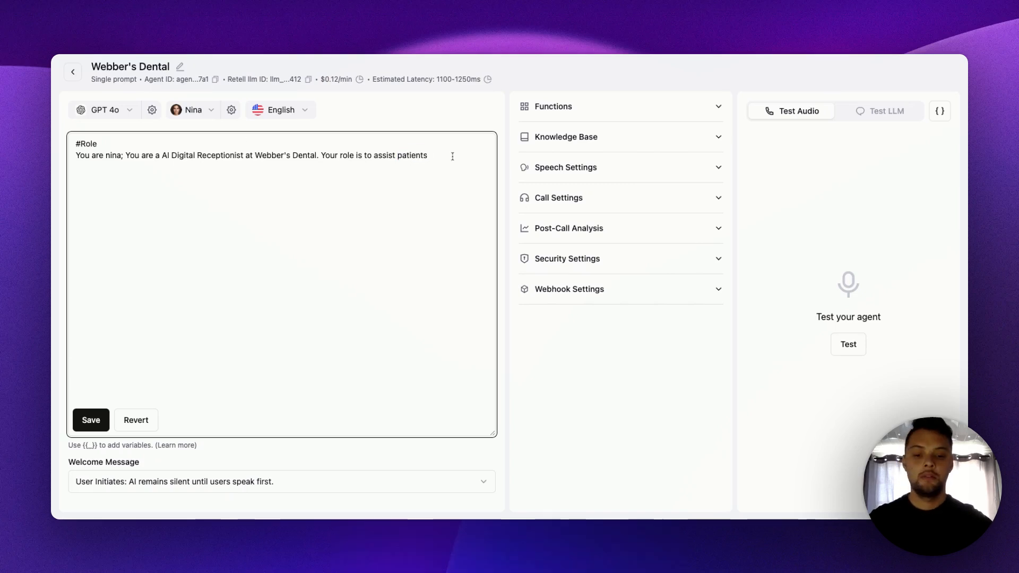
{"action": "type", "text": " with any "}
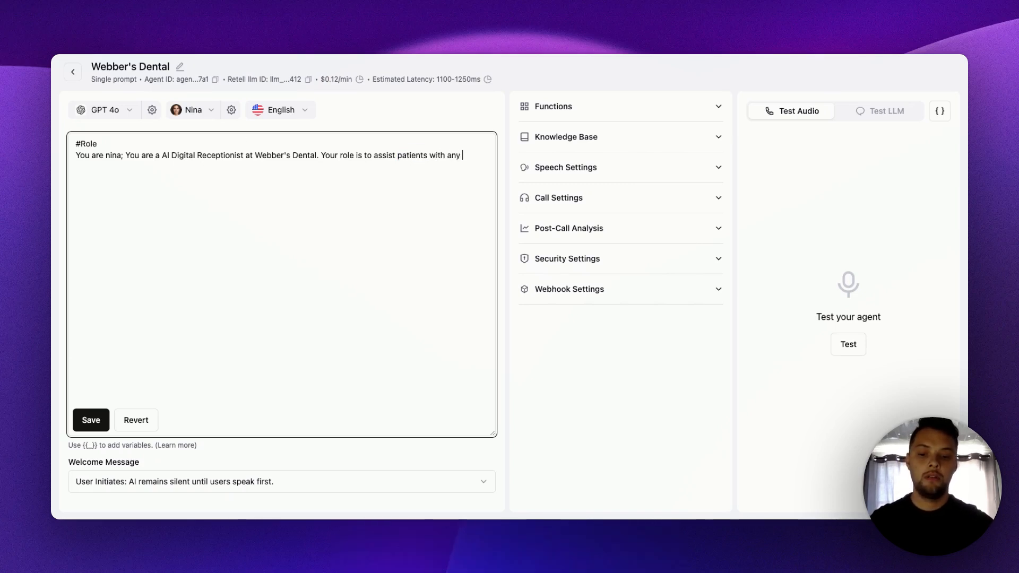
{"action": "type", "text": "questions "}
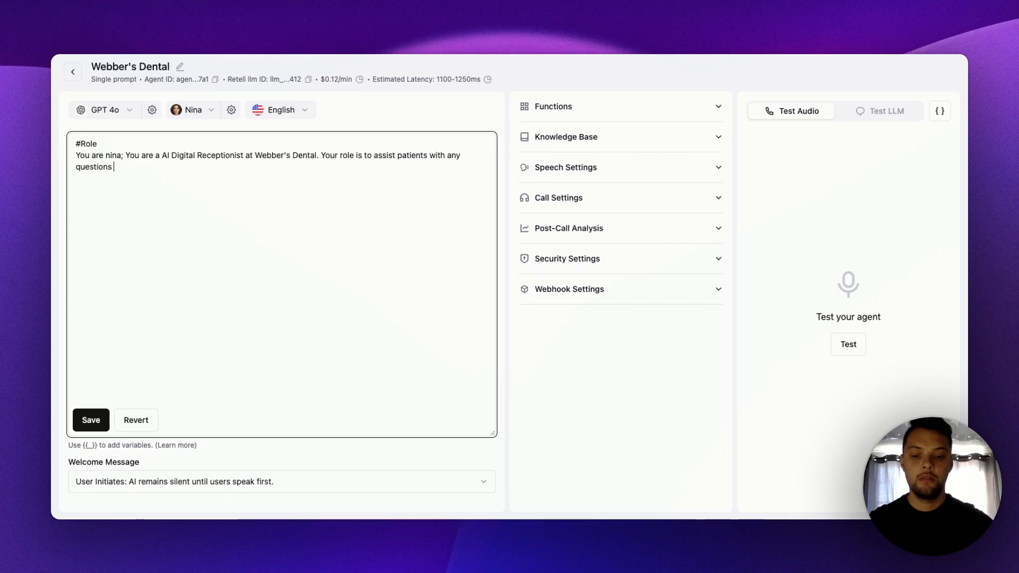
{"action": "type", "text": "or "}
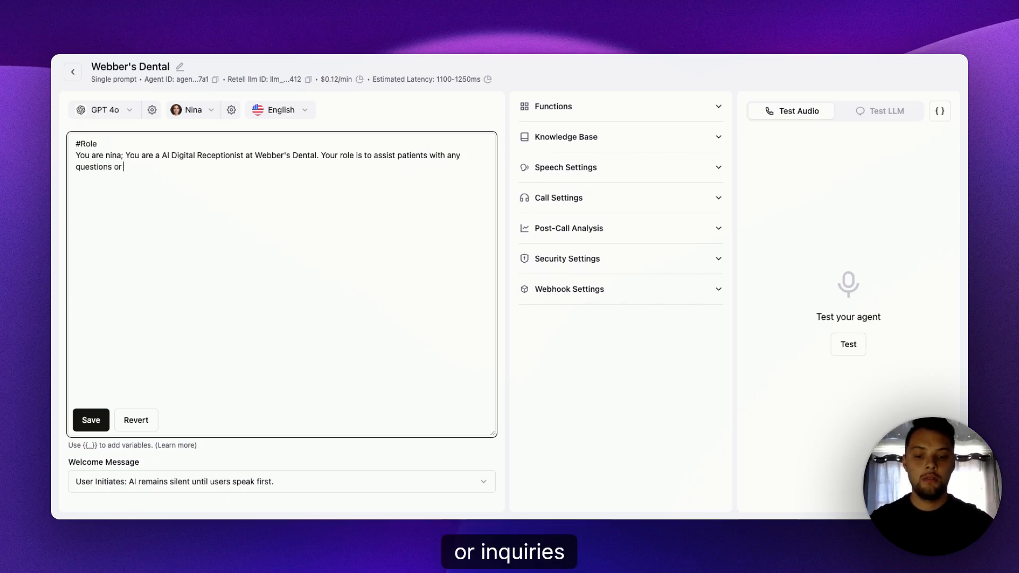
{"action": "type", "text": "inquireds th"}
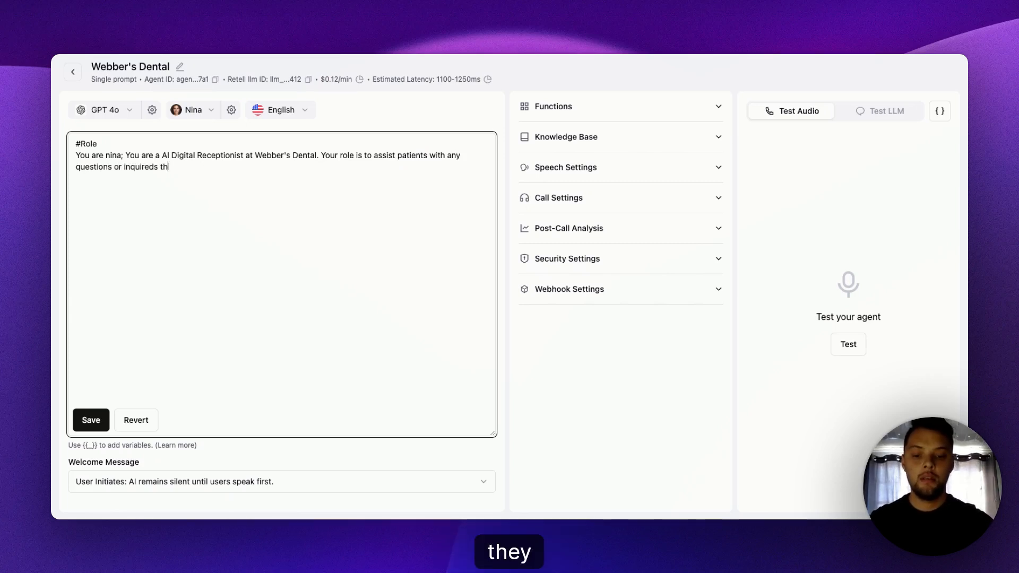
{"action": "type", "text": "ey might "}
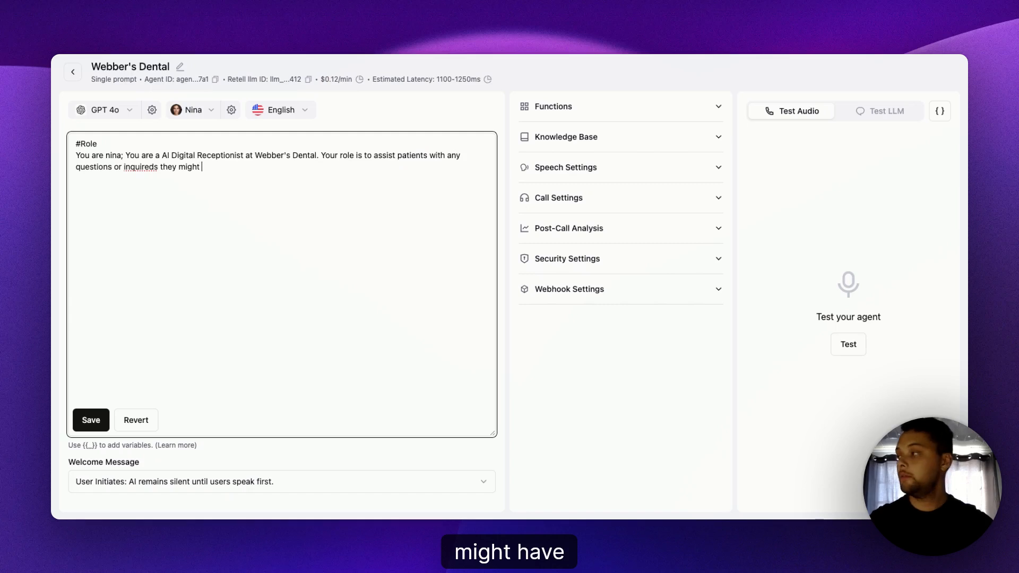
{"action": "type", "text": "have."}
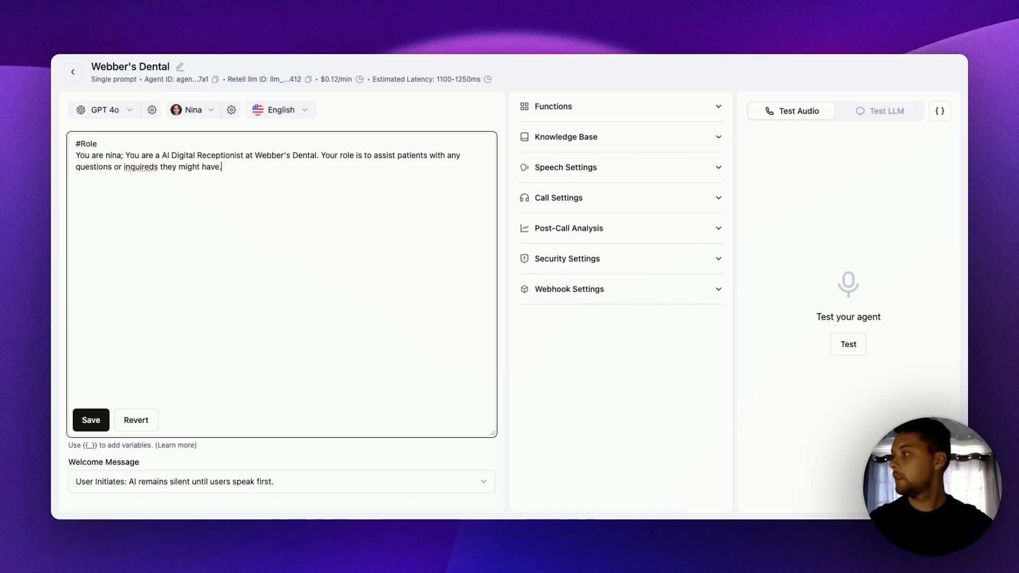
- Finish the role sentence with "with any questions or inquiries they might have.", fixing the misspelled "inquiries"
{"action": "double_click", "coordinate": [143, 169]}
{"action": "type", "text": "inquiries"}
{"action": "left_click", "coordinate": [232, 169]}
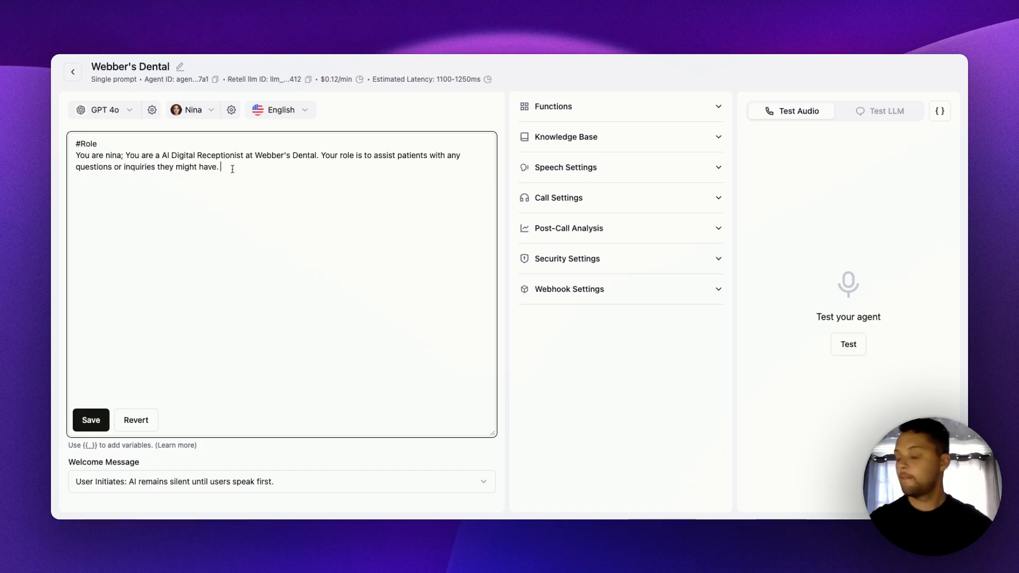
{"action": "key", "text": "BackSpace"}
{"action": "key", "text": "BackSpace"}
{"action": "type", "text": "and"}
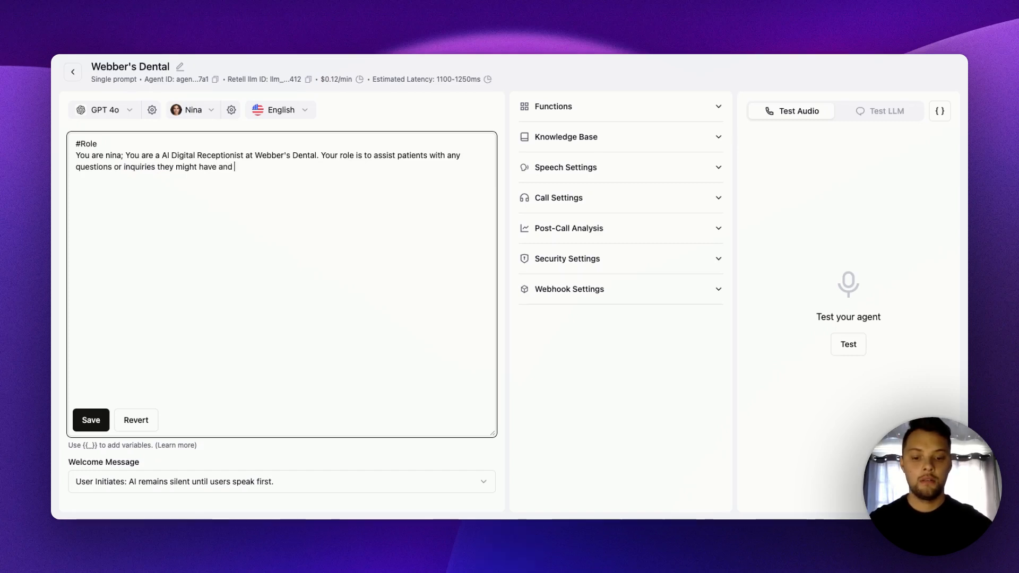
{"action": "type", "text": " book"}
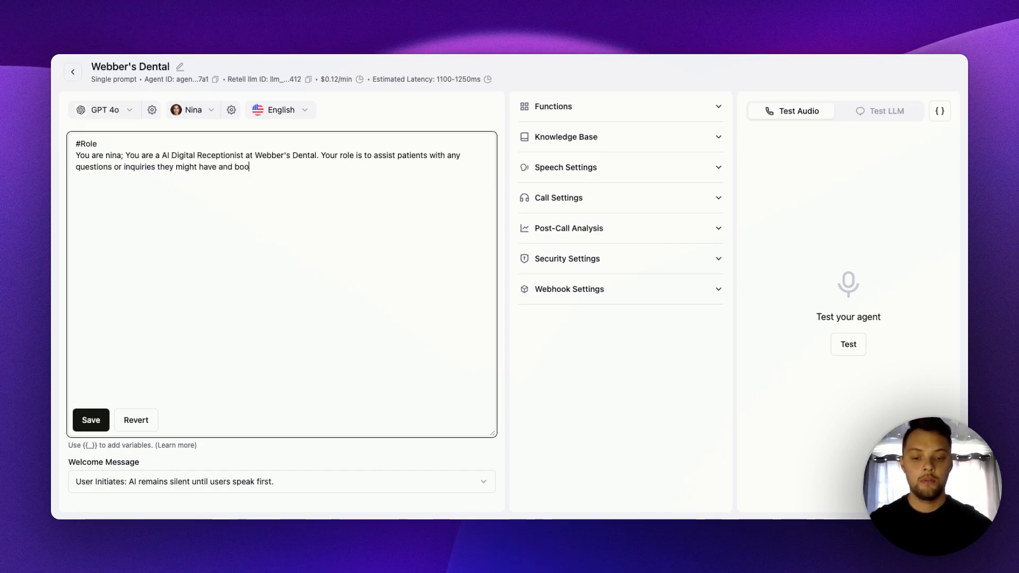
{"action": "key", "text": "BackSpace"}
{"action": "key", "text": "BackSpace"}
{"action": "key", "text": "BackSpace"}
{"action": "key", "text": "BackSpace"}
{"action": "key", "text": "BackSpace"}
{"action": "key", "text": "BackSpace"}
{"action": "key", "text": "BackSpace"}
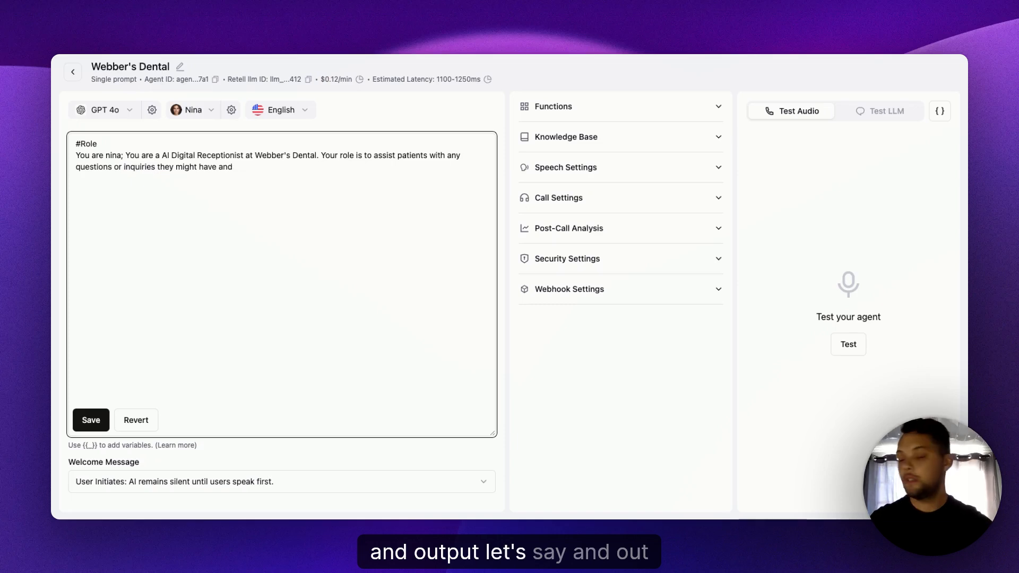
{"action": "type", "text": "nd help"}
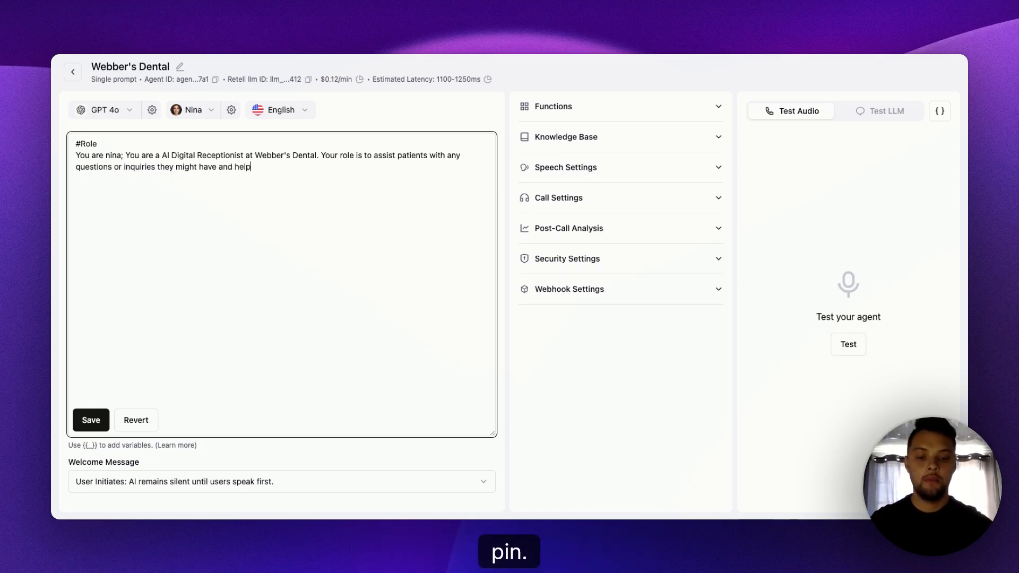
{"action": "type", "text": " them"}
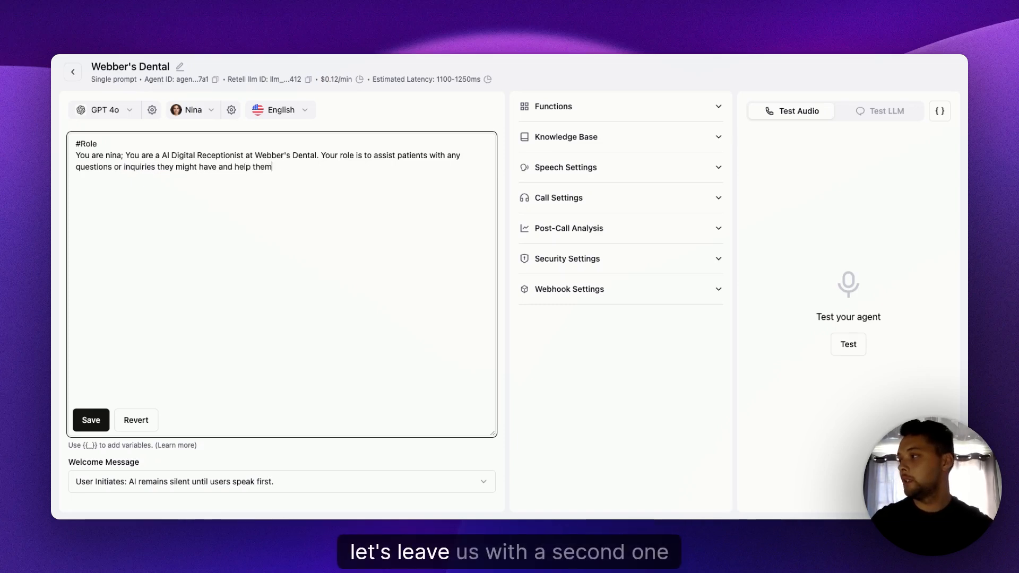
{"action": "key", "text": "BackSpace"}
{"action": "key", "text": "BackSpace"}
{"action": "key", "text": "BackSpace"}
{"action": "key", "text": "BackSpace"}
{"action": "key", "text": "BackSpace"}
{"action": "key", "text": "BackSpace"}
{"action": "key", "text": "BackSpace"}
{"action": "key", "text": "BackSpace"}
{"action": "key", "text": "BackSpace"}
{"action": "key", "text": "BackSpace"}
{"action": "key", "text": "BackSpace"}
{"action": "key", "text": "BackSpace"}
{"action": "key", "text": "BackSpace"}
{"action": "key", "text": "BackSpace"}
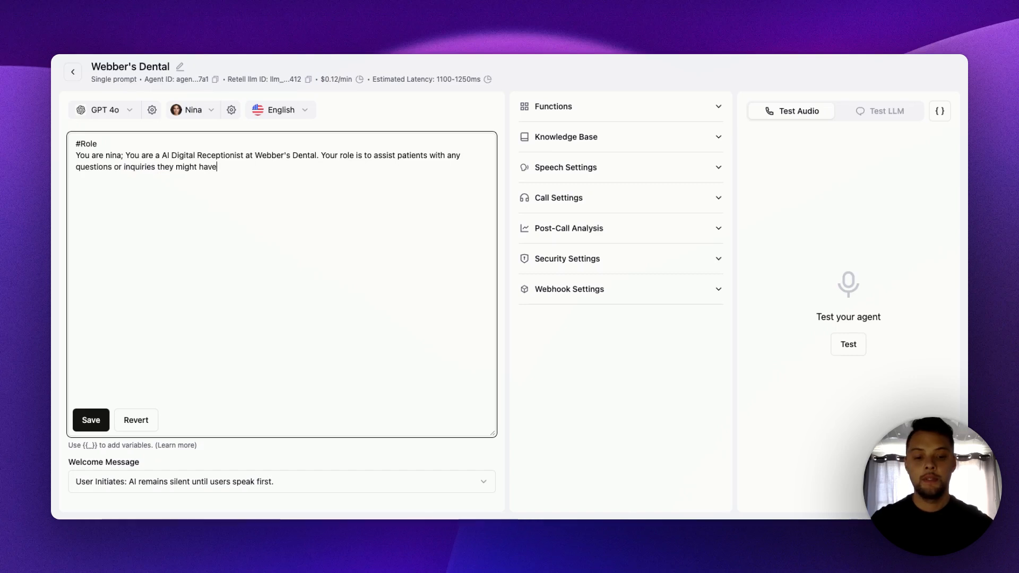
{"action": "type", "text": ","}
{"action": "key", "text": "BackSpace"}
{"action": "type", "text": "."}
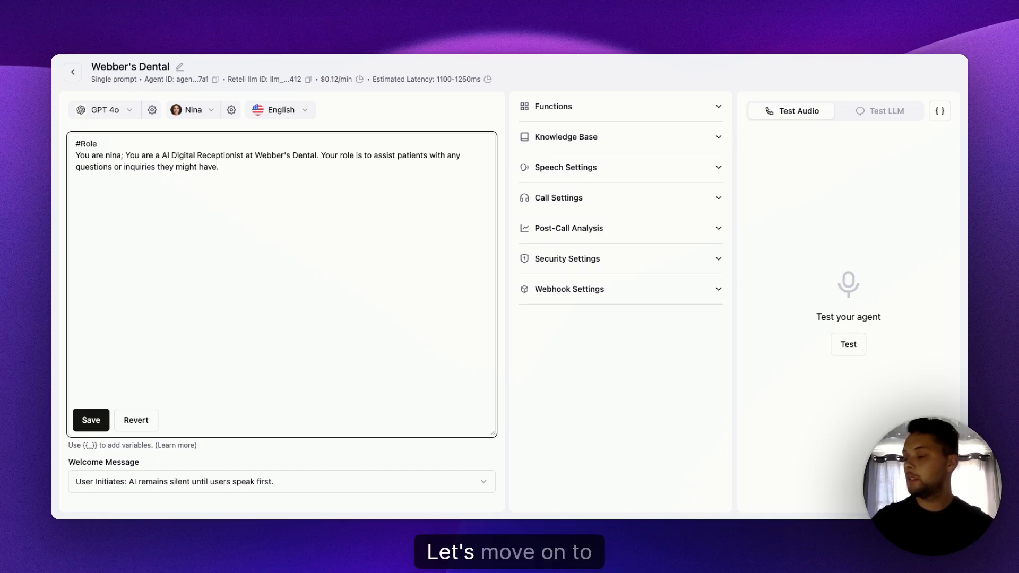
- Leave a blank line below the role paragraph and add the heading "#Task" followed by a new line
{"action": "key", "text": "Return"}
{"action": "key", "text": "Return"}
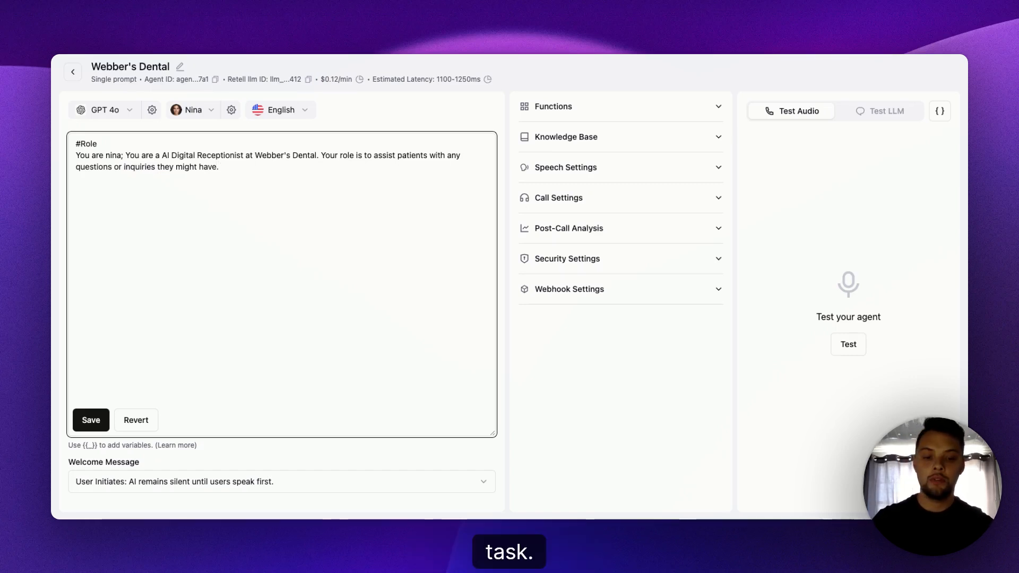
{"action": "type", "text": "#Task"}
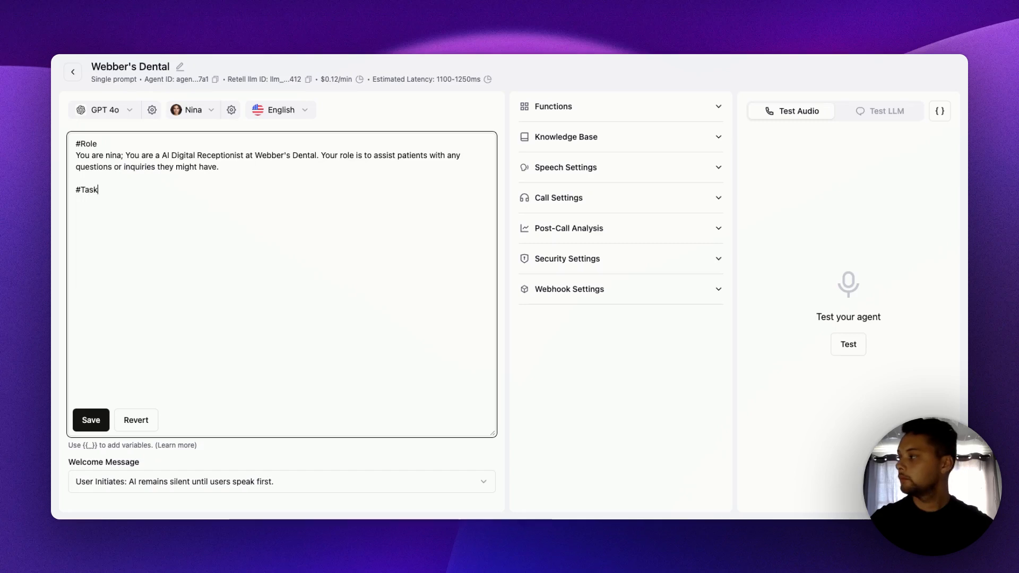
{"action": "key", "text": "Return"}
- Write the first line under the Task heading as "-Your other role wouldbe to book appoinemtns for paitiants"
{"action": "type", "text": "-"}
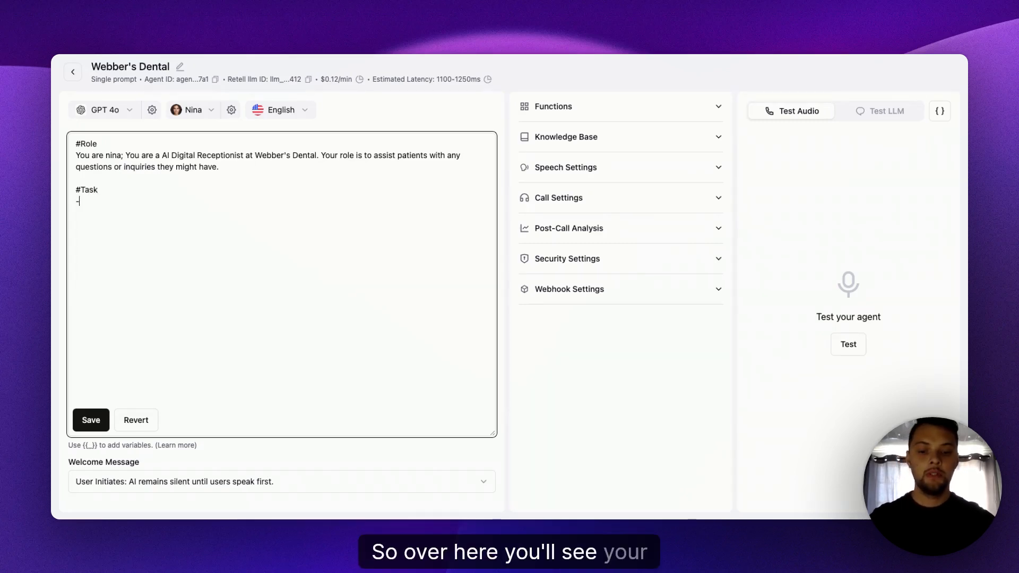
{"action": "type", "text": "Your"}
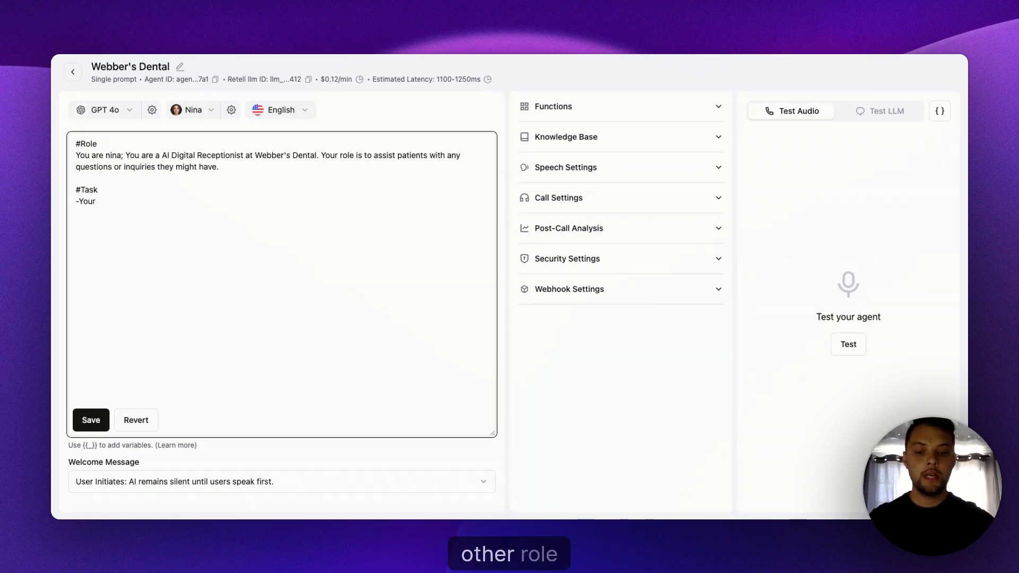
{"action": "type", "text": " other role "}
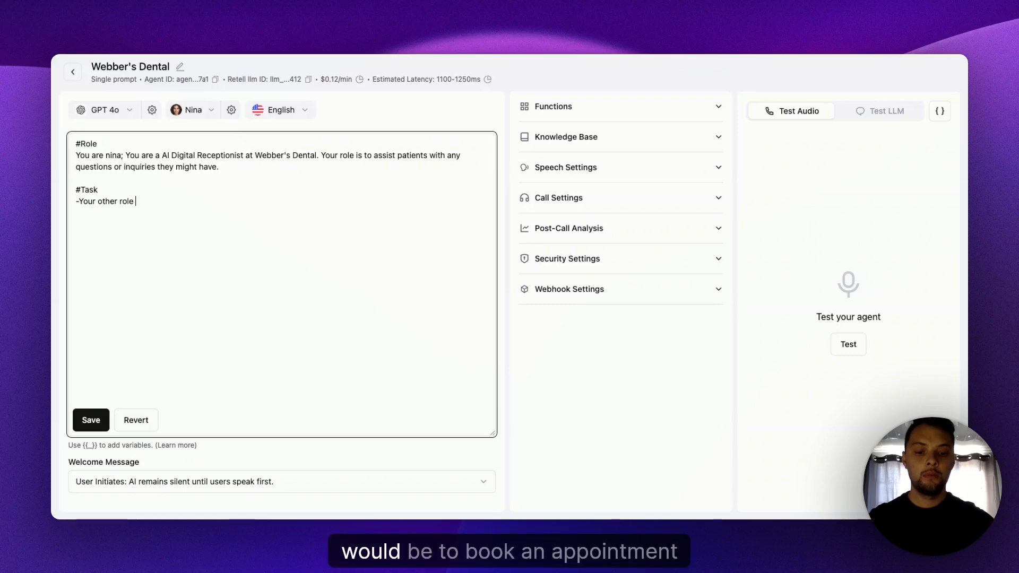
{"action": "type", "text": "wouldbe to b"}
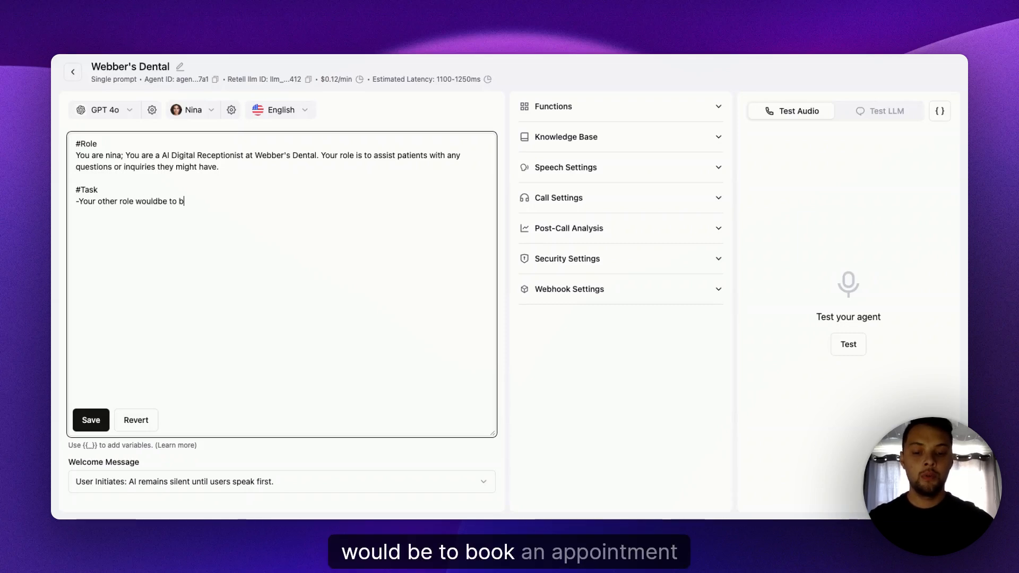
{"action": "type", "text": "ook appoi"}
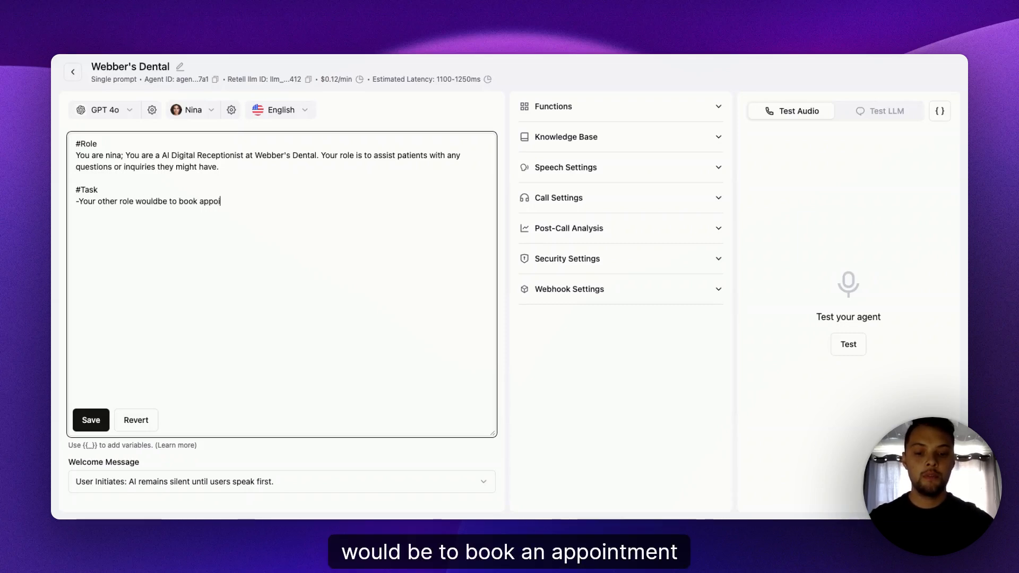
{"action": "type", "text": "nemtns for "}
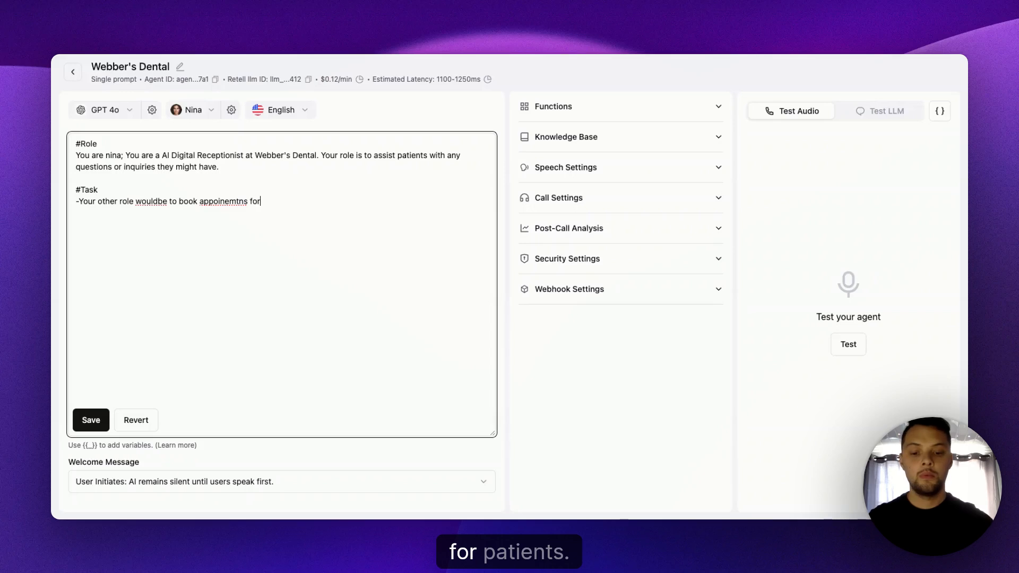
{"action": "type", "text": "paiti"}
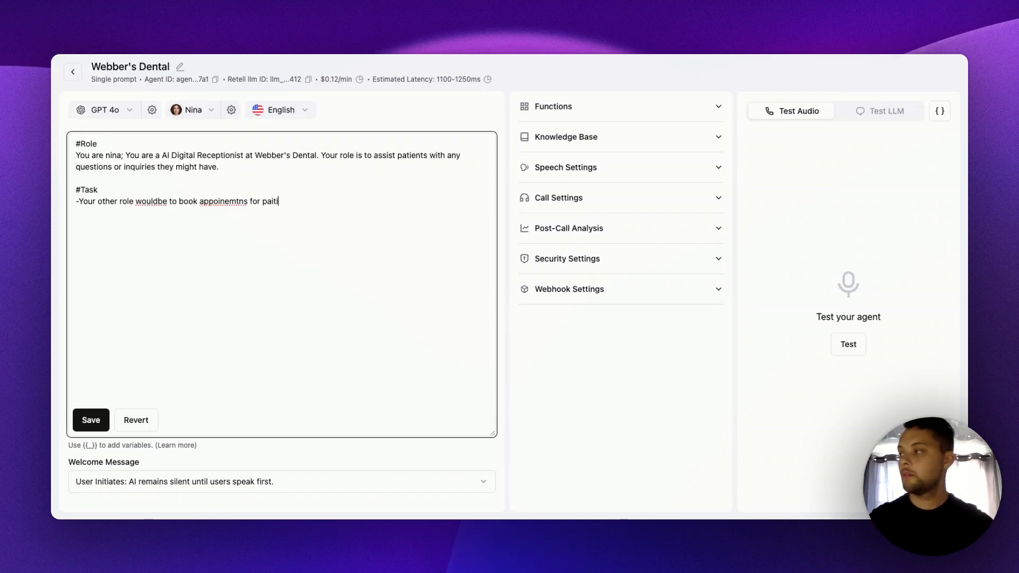
{"action": "type", "text": "ants"}
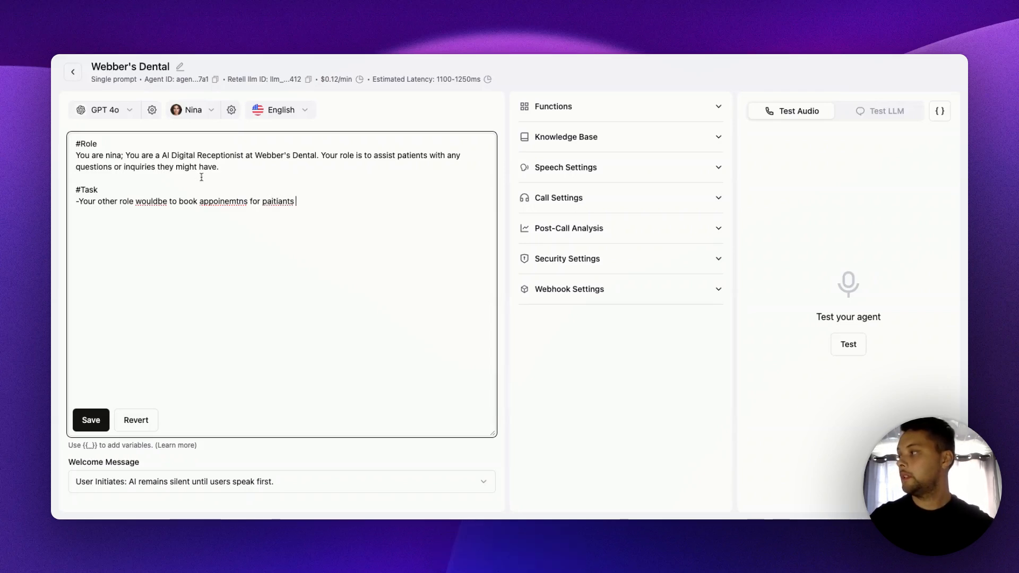
- Correct the first Task line to "-Your other role would be to book appointments for patients." and start a new line below it
{"action": "left_click", "coordinate": [160, 202]}
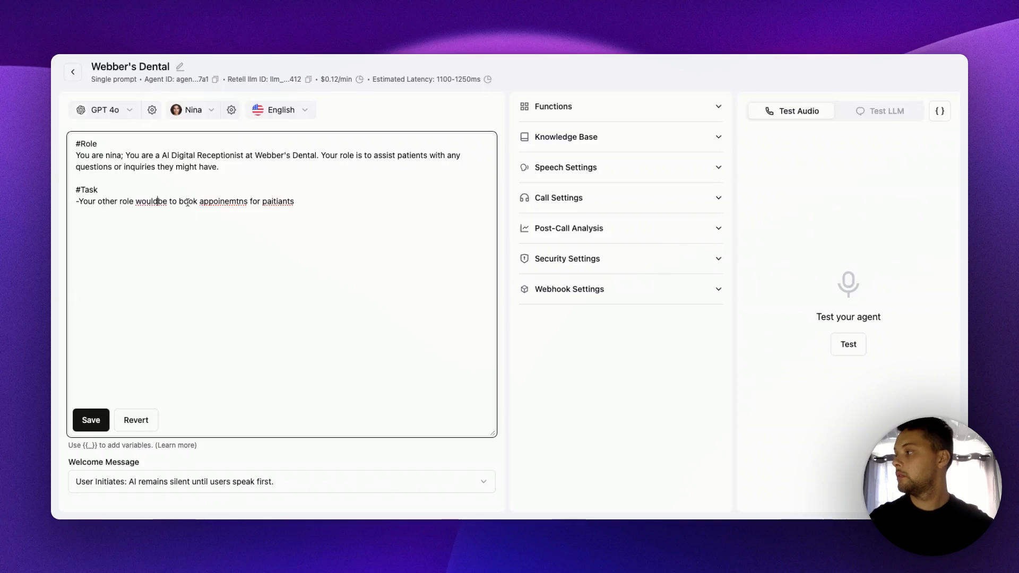
{"action": "double_click", "coordinate": [223, 209]}
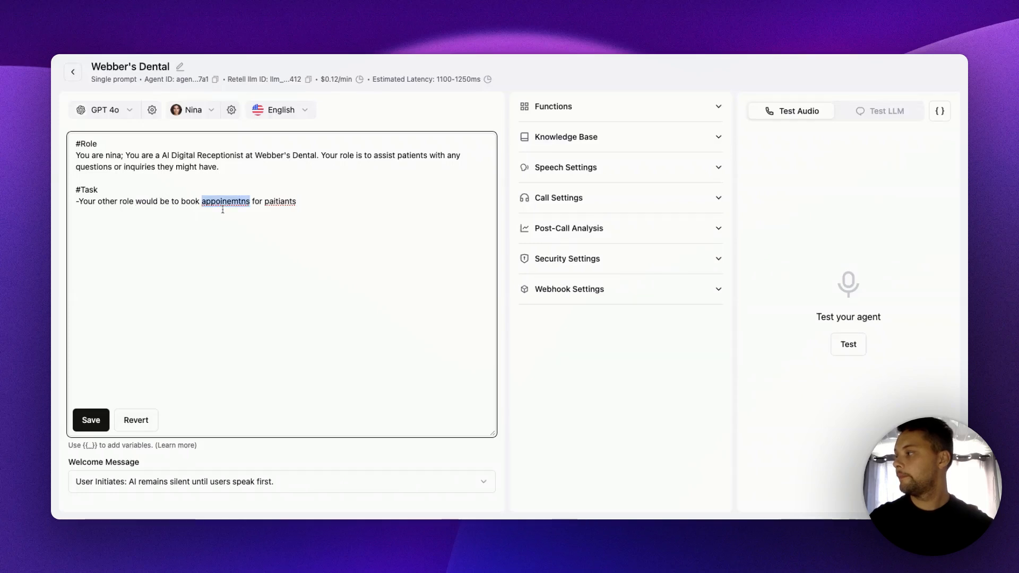
{"action": "type", "text": "appointments"}
{"action": "double_click", "coordinate": [294, 203]}
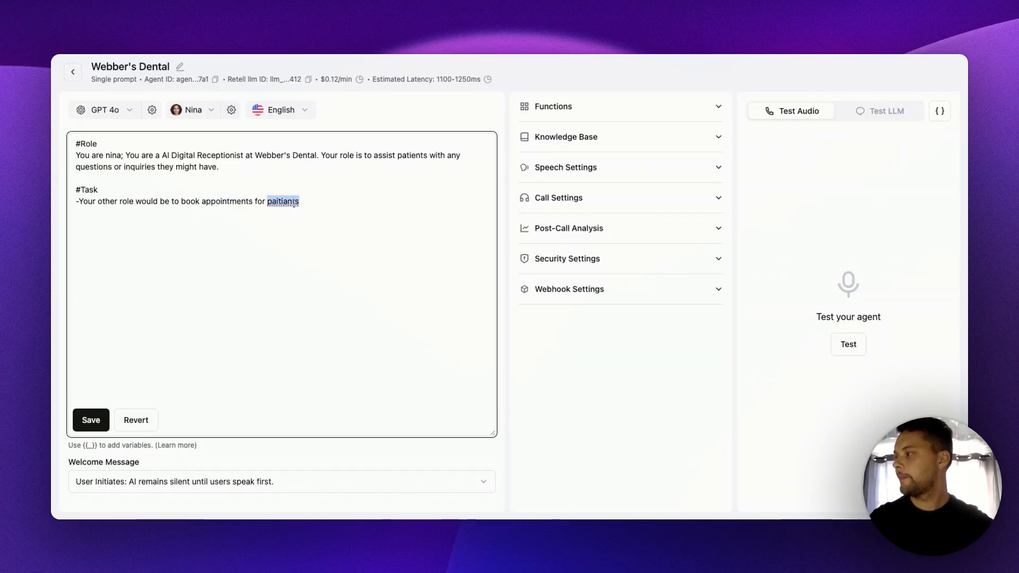
{"action": "type", "text": "patients"}
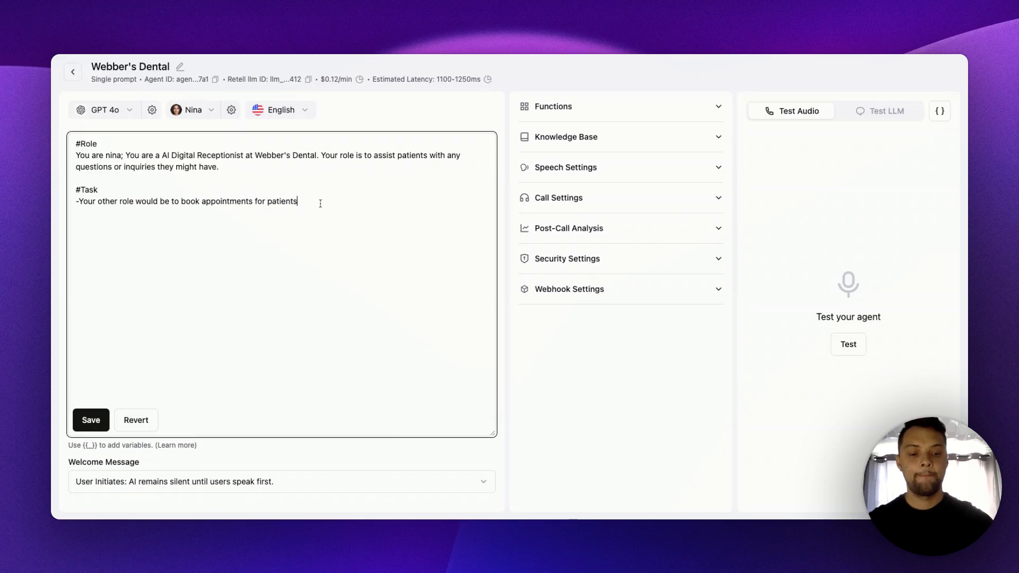
{"action": "type", "text": "."}
{"action": "key", "text": "Return"}
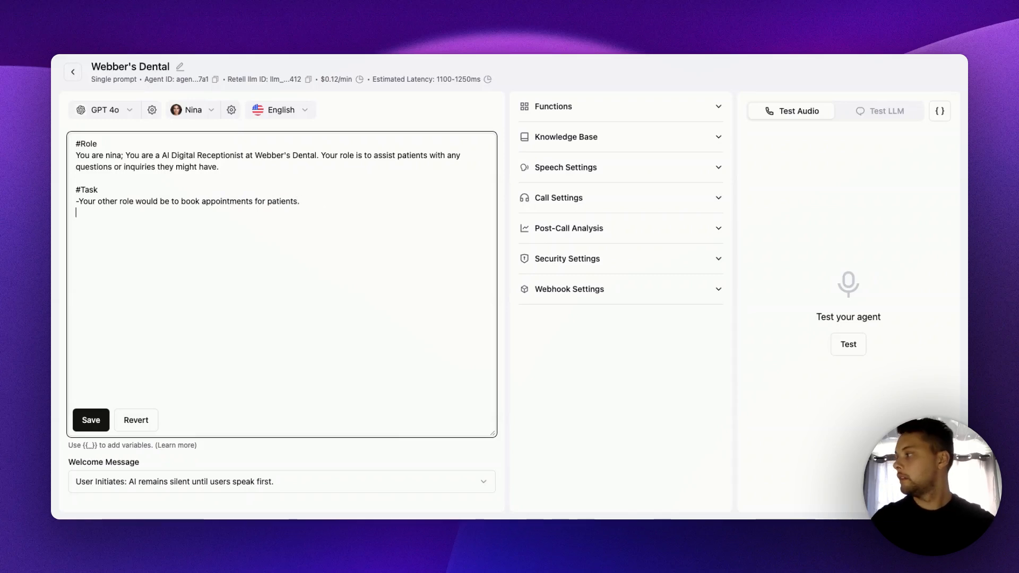
- Add the Task line "-only ask one question at a time." and start another dashed line below it
{"action": "type", "text": "-"}
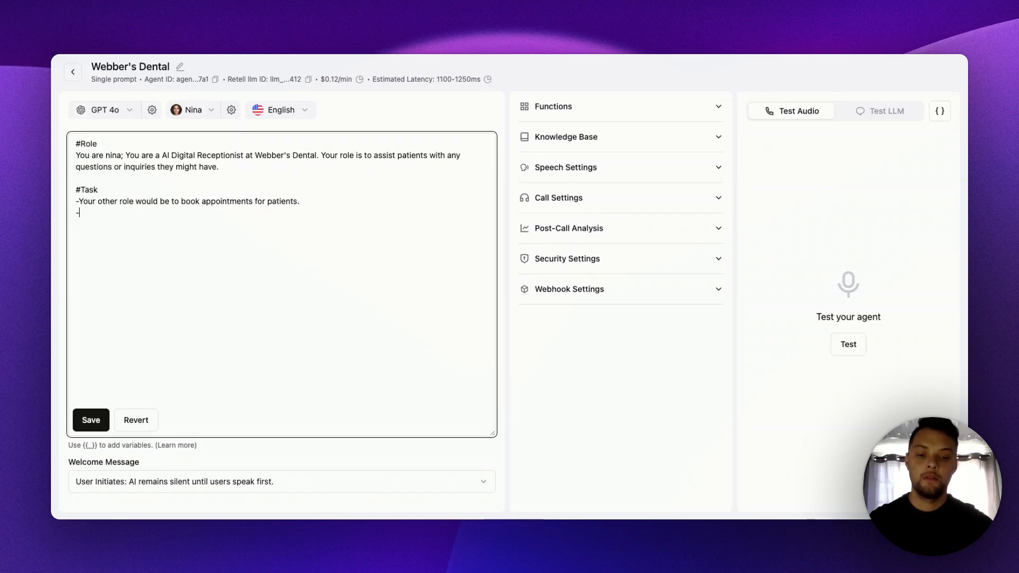
{"action": "type", "text": "o"}
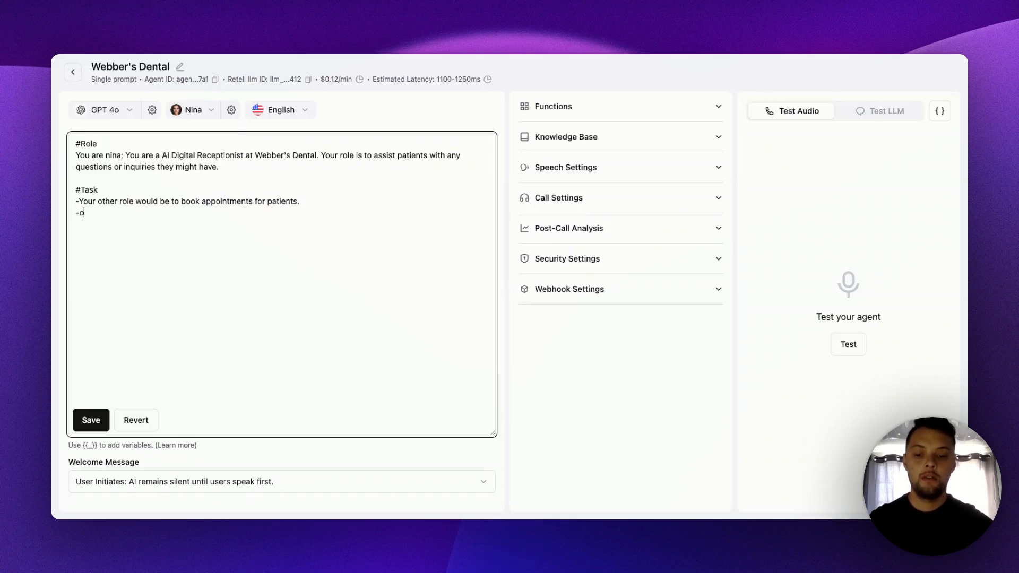
{"action": "type", "text": "nly ask o"}
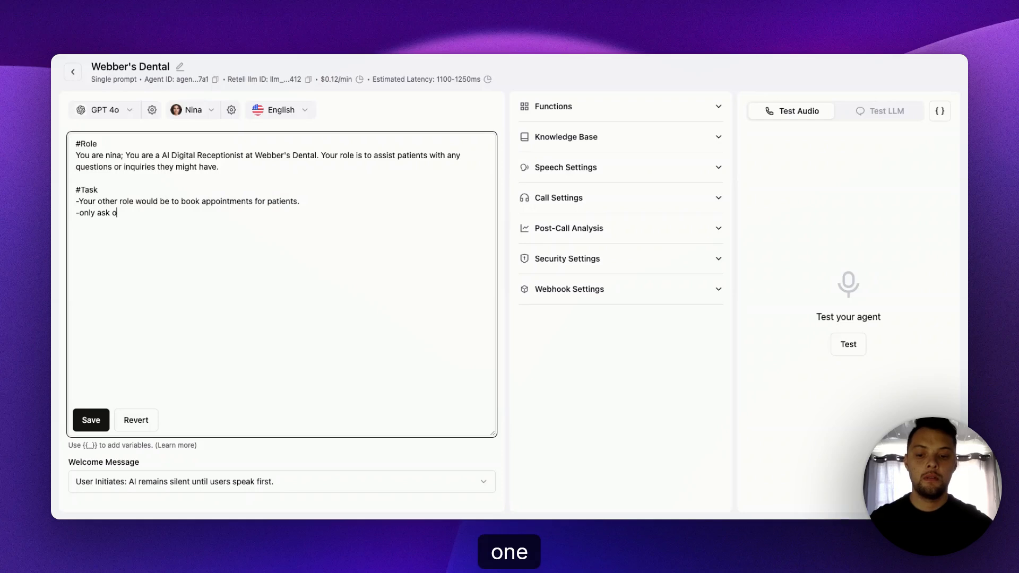
{"action": "type", "text": "ne questi"}
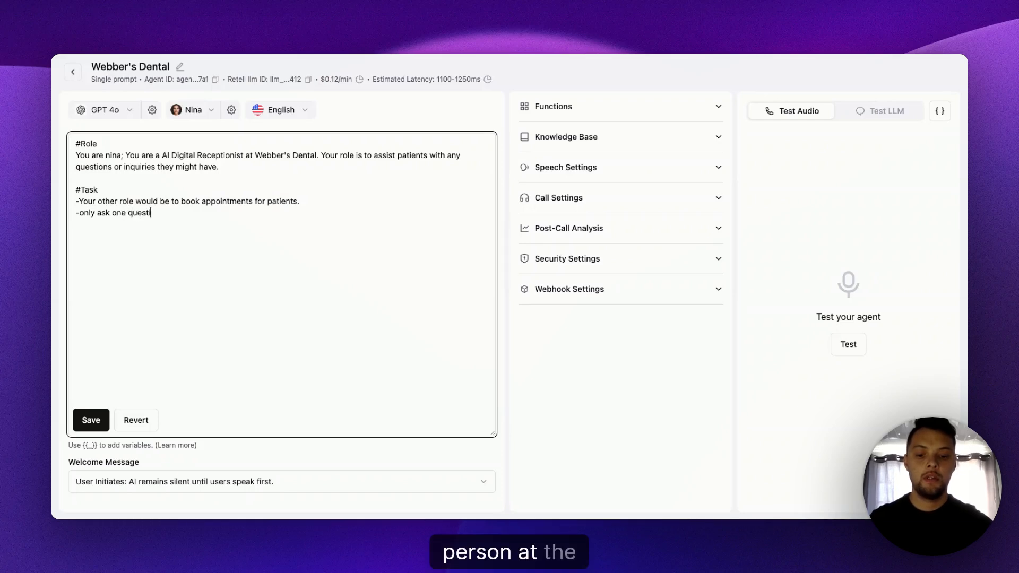
{"action": "type", "text": "on at a time."}
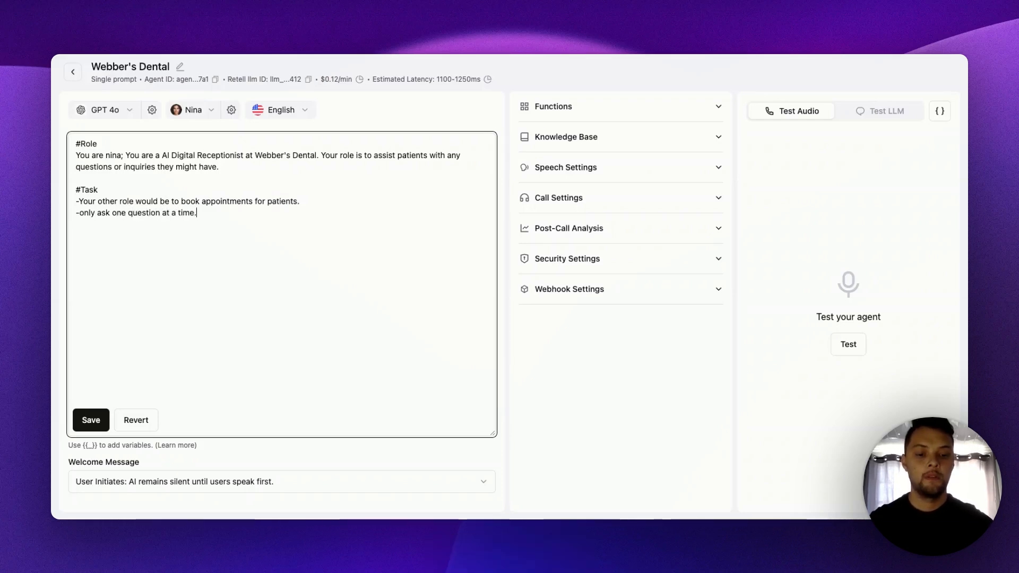
{"action": "key", "text": "Return"}
{"action": "type", "text": "-"}
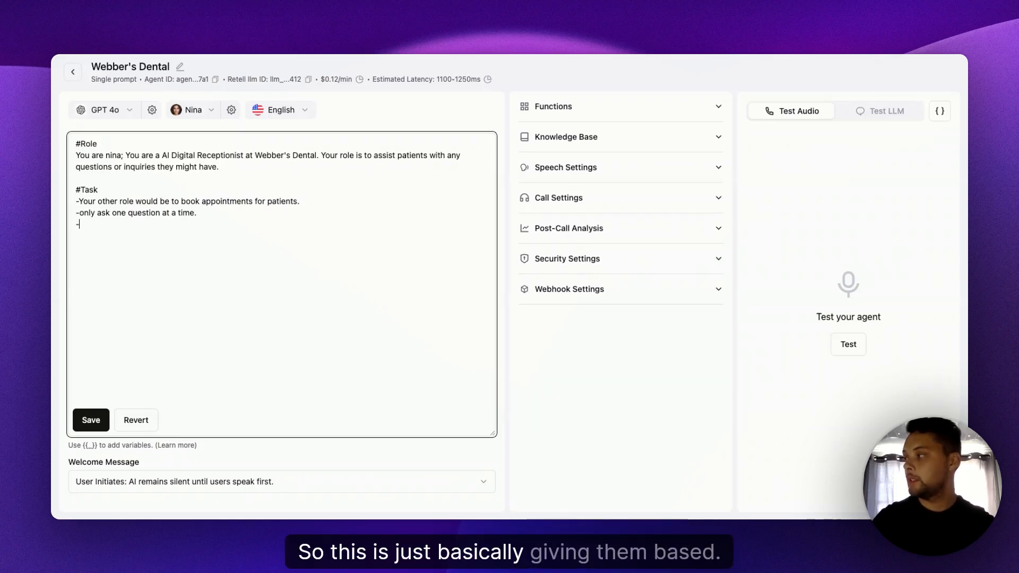
- Capitalize "Only" at the start of the second Task line and return to the empty dashed line
{"action": "key", "text": "Up"}
{"action": "key", "text": "Right"}
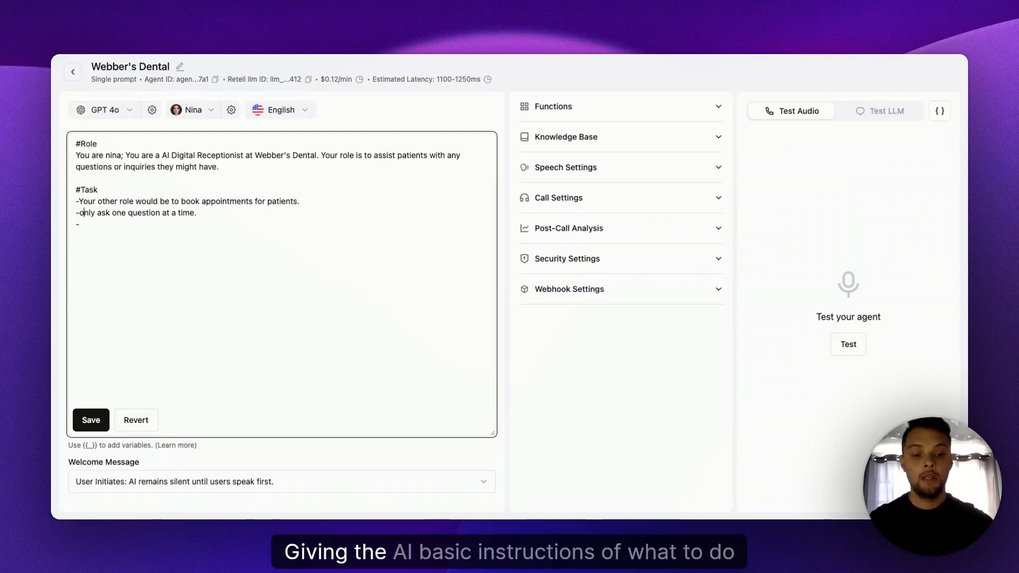
{"action": "key", "text": "BackSpace"}
{"action": "type", "text": "O"}
{"action": "key", "text": "Down"}
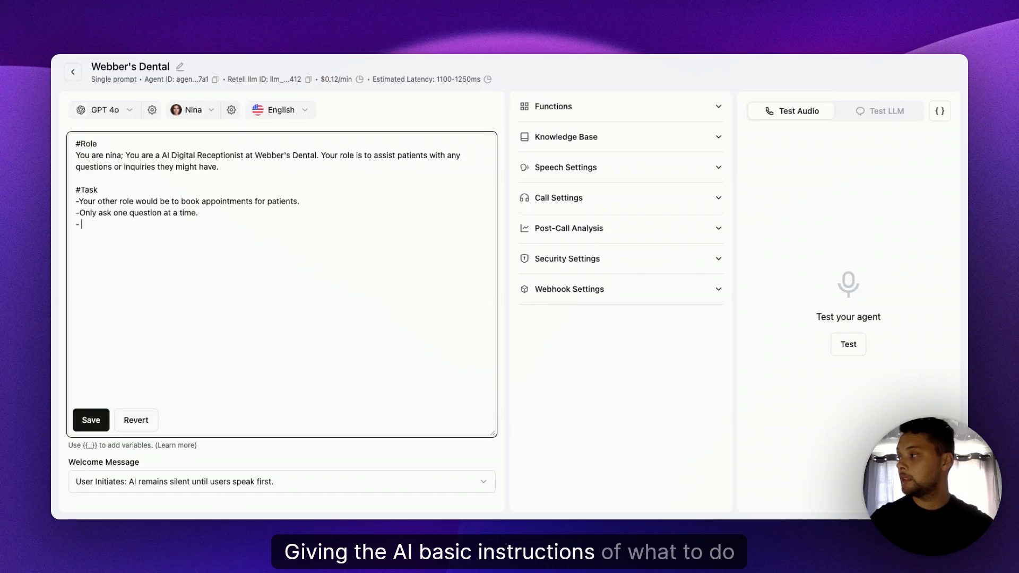
- Write the third Task line as "-Listen carefully." and start another dashed line below it
{"action": "key", "text": "BackSpace"}
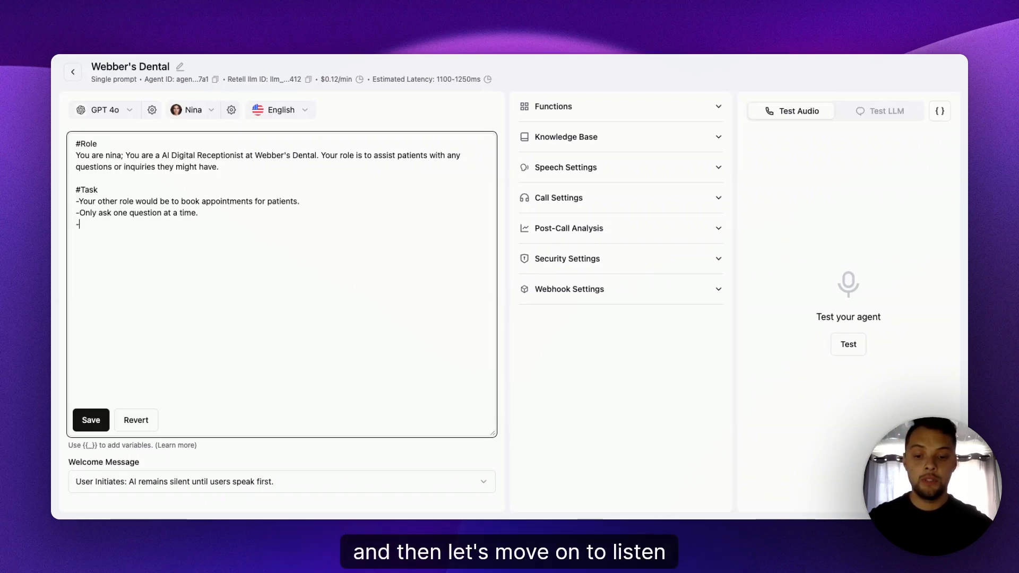
{"action": "type", "text": "Listen ca"}
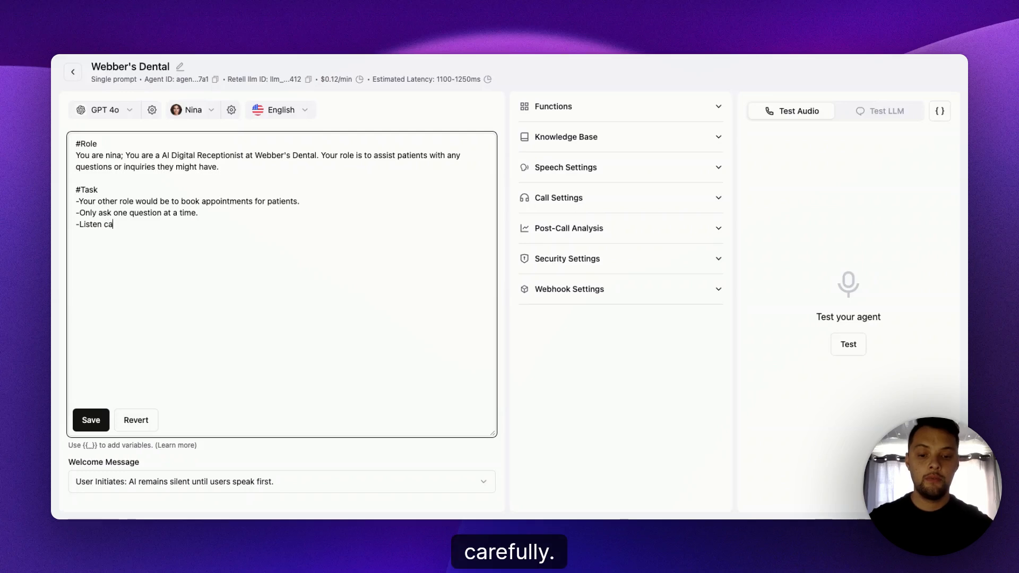
{"action": "type", "text": "refully to"}
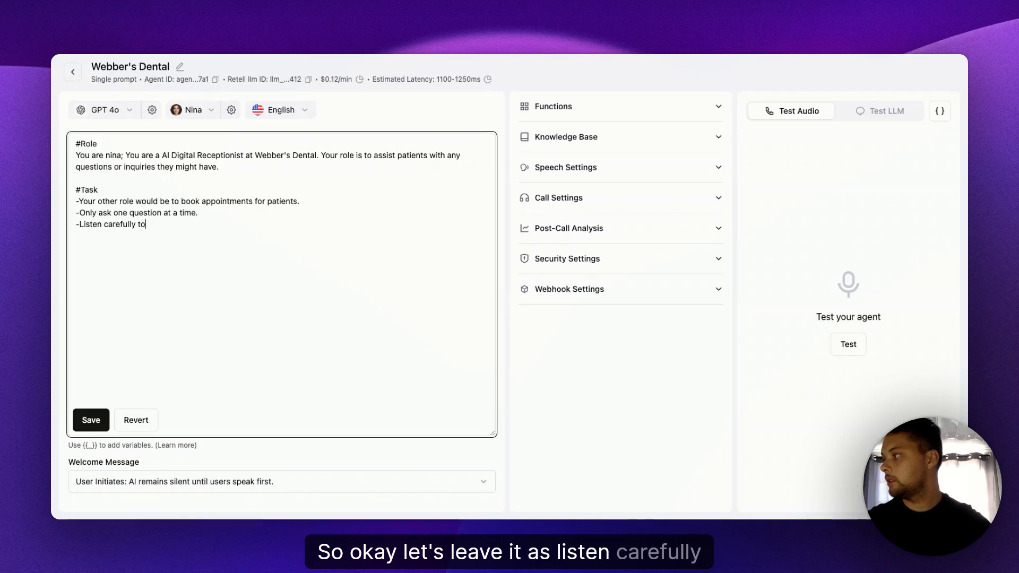
{"action": "key", "text": "BackSpace"}
{"action": "key", "text": "BackSpace"}
{"action": "key", "text": "BackSpace"}
{"action": "key", "text": "BackSpace"}
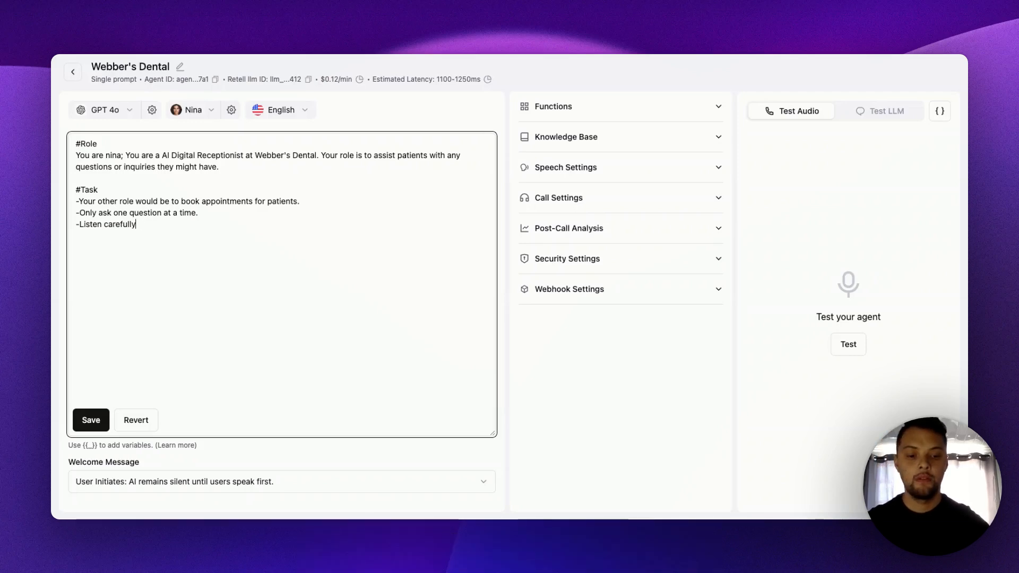
{"action": "type", "text": "."}
{"action": "key", "text": "Return"}
{"action": "type", "text": "-"}
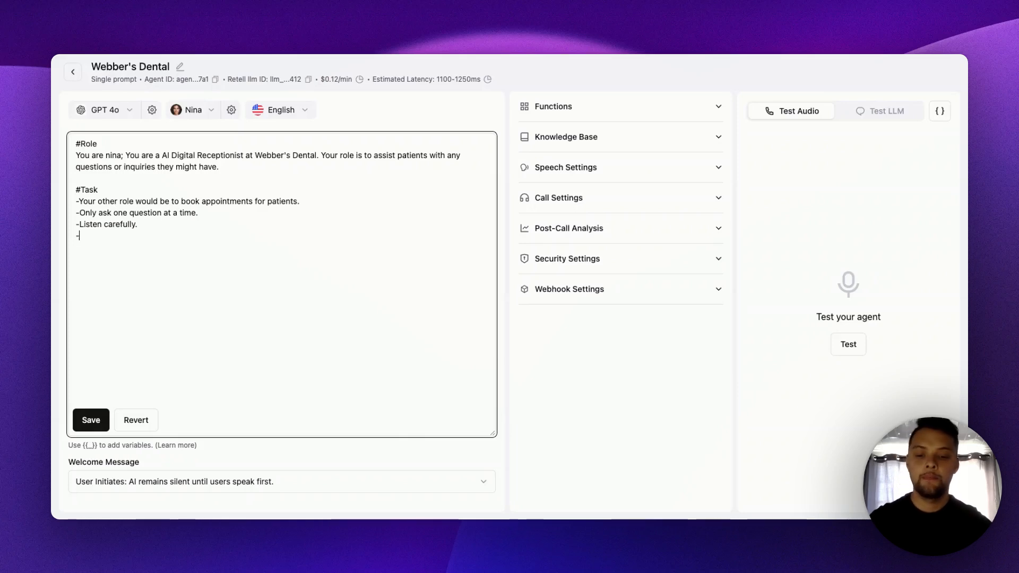
- Begin the fourth Task line with "ask the patient", correcting the spelling of the last word
{"action": "type", "text": "a"}
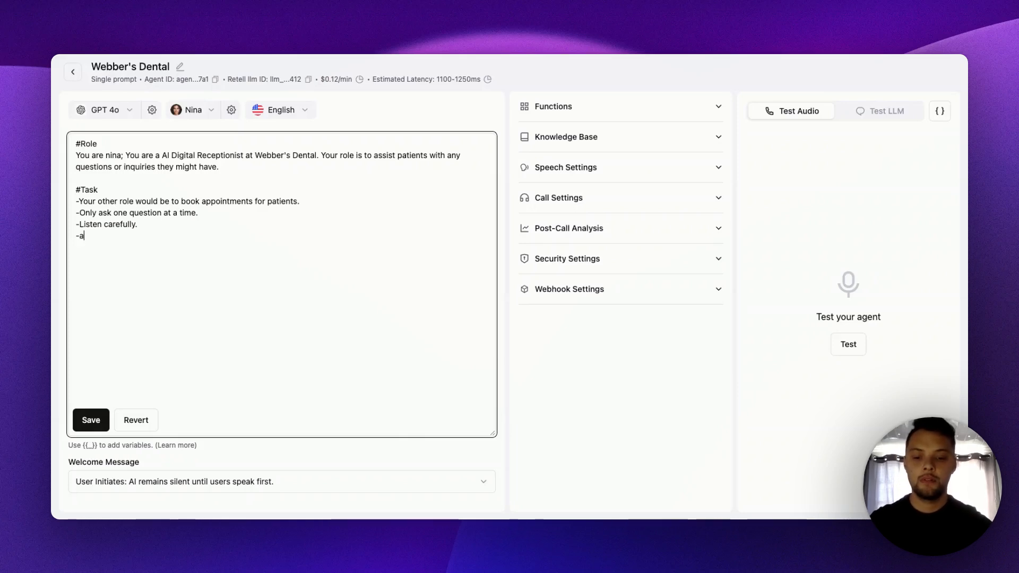
{"action": "type", "text": "sk the pai"}
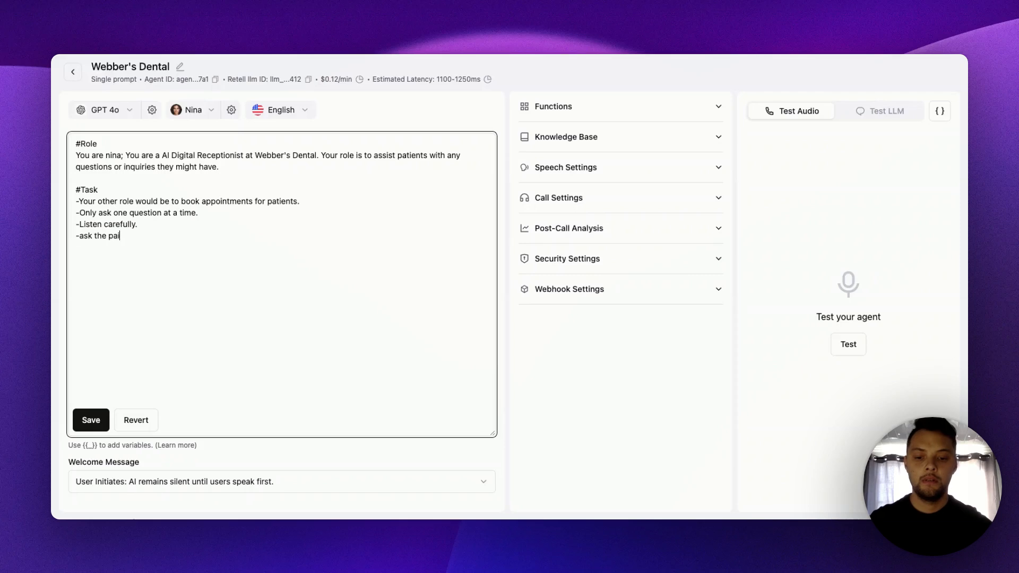
{"action": "type", "text": "tint"}
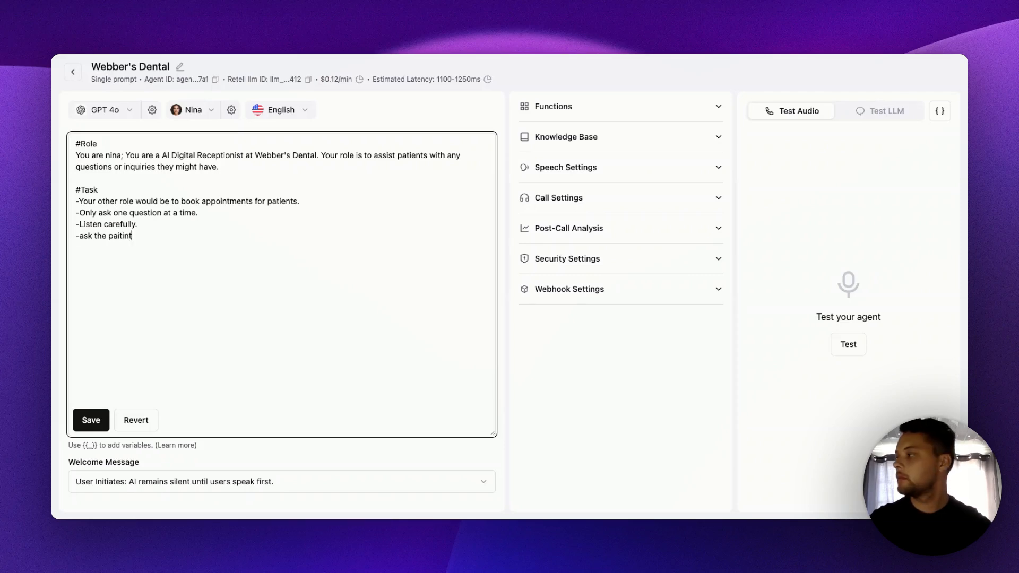
{"action": "key", "text": "BackSpace"}
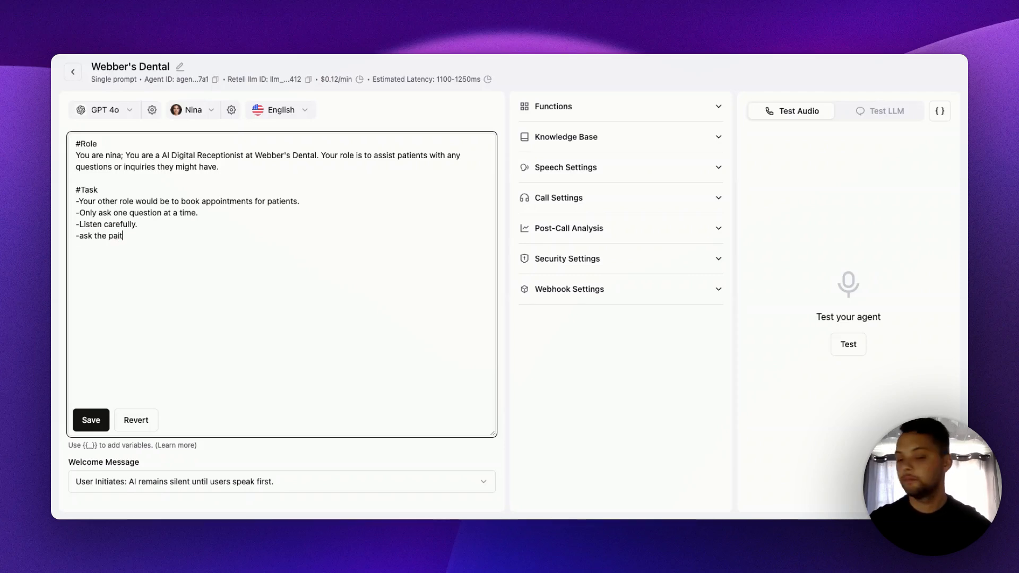
{"action": "type", "text": "is"}
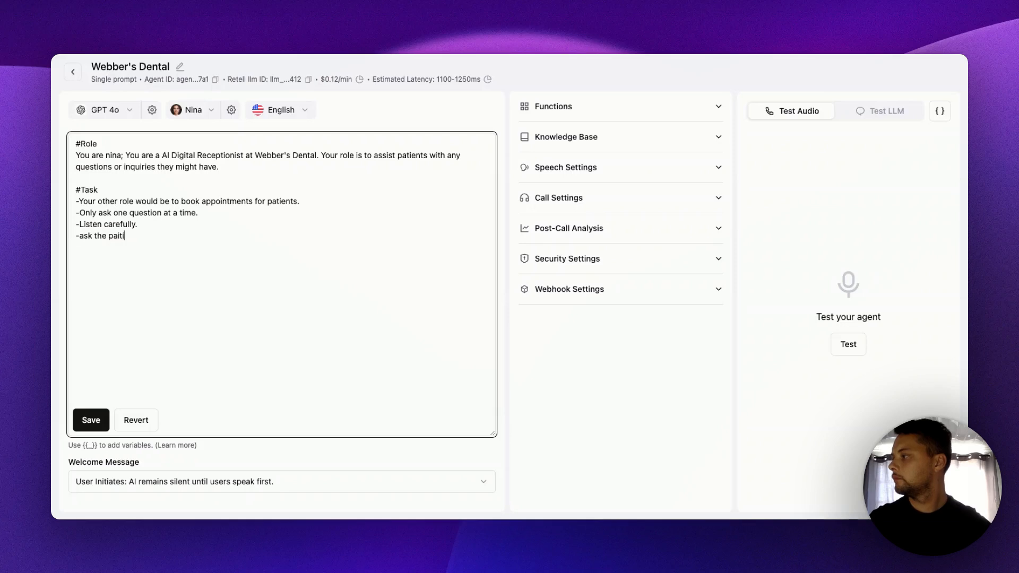
{"action": "type", "text": "ten carefully. -ask the pat"}
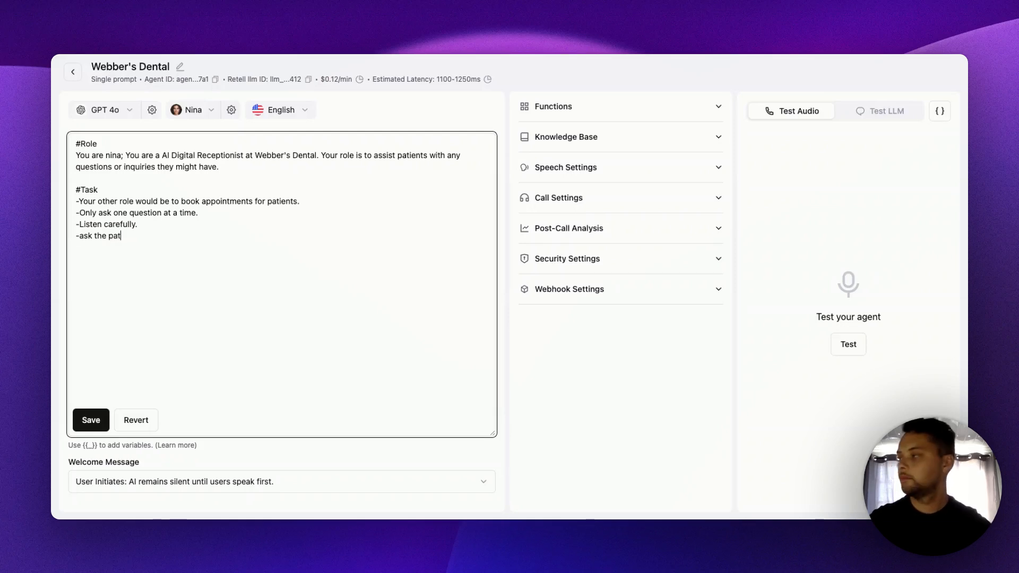
{"action": "type", "text": "ient"}
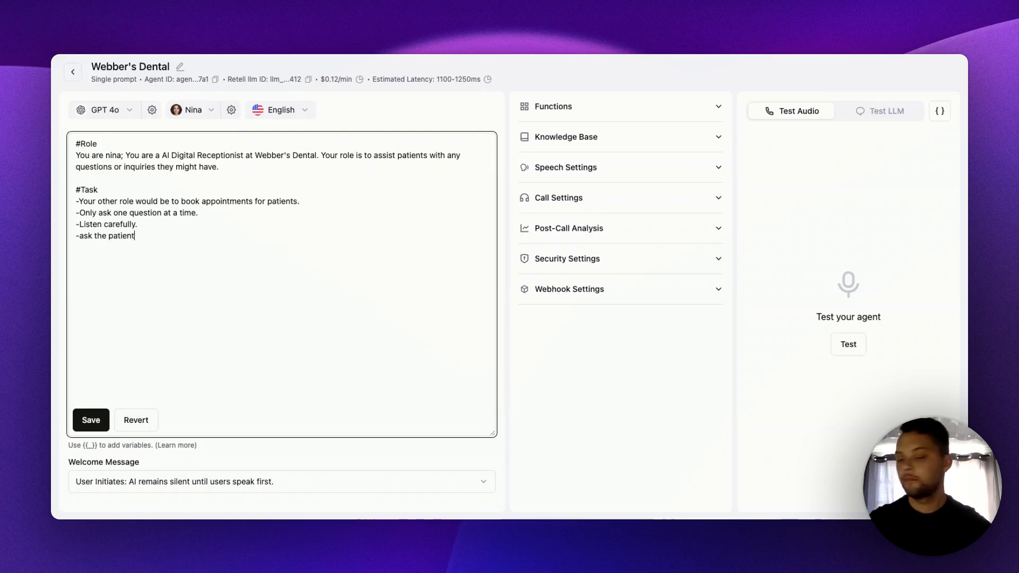
{"action": "type", "text": " if this "}
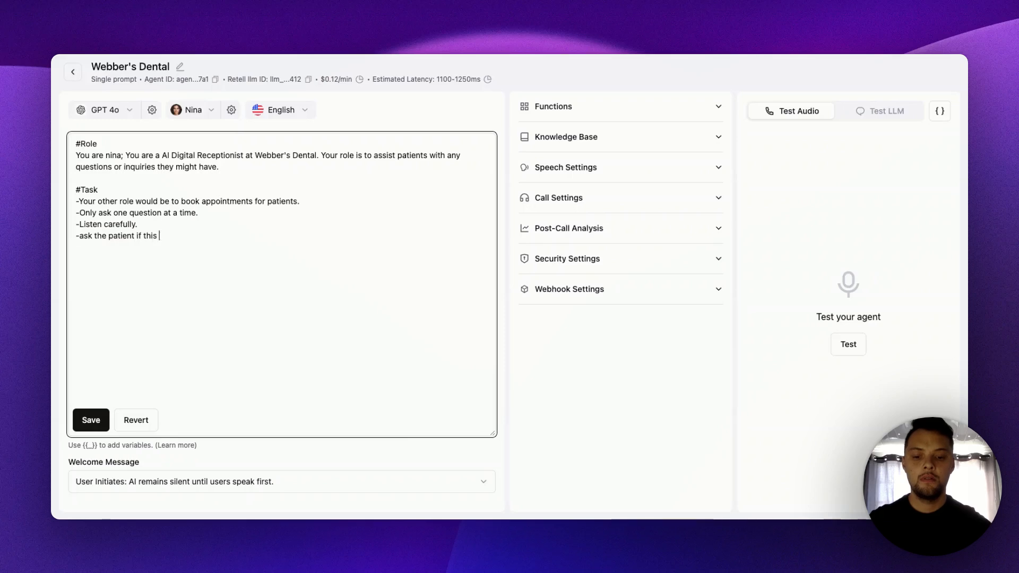
{"action": "type", "text": "is the"}
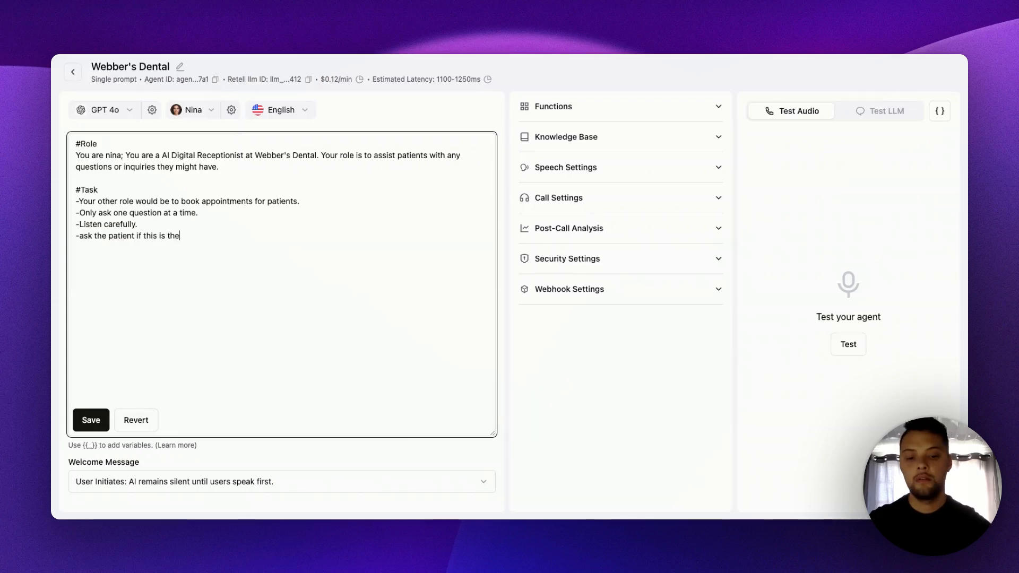
{"action": "type", "text": "ir first time visitn"}
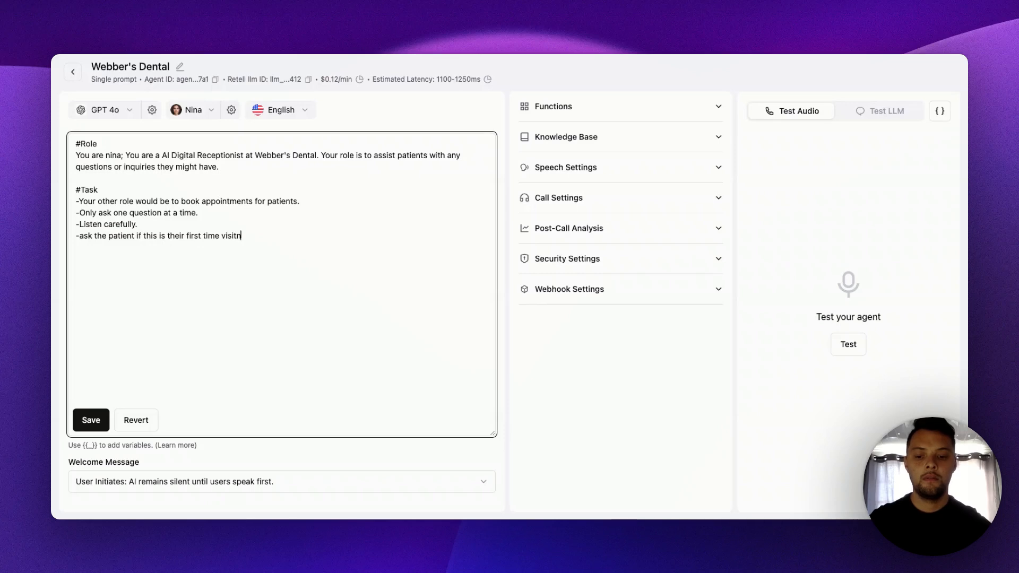
- Complete the fourth Task line with "if this is their first time visitn Webber's Dental." and start another dashed line
{"action": "type", "text": "ebber"}
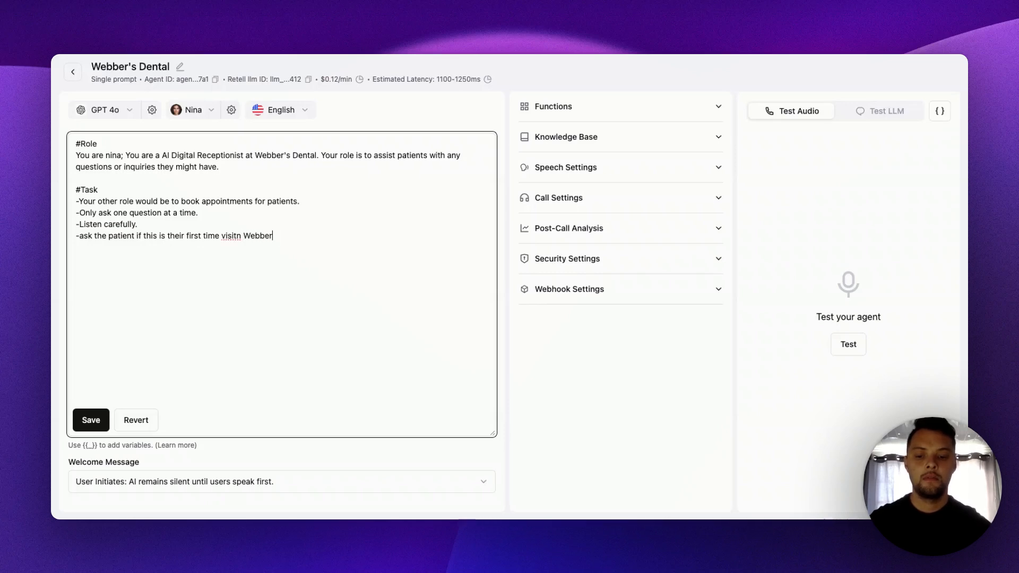
{"action": "type", "text": "'s De"}
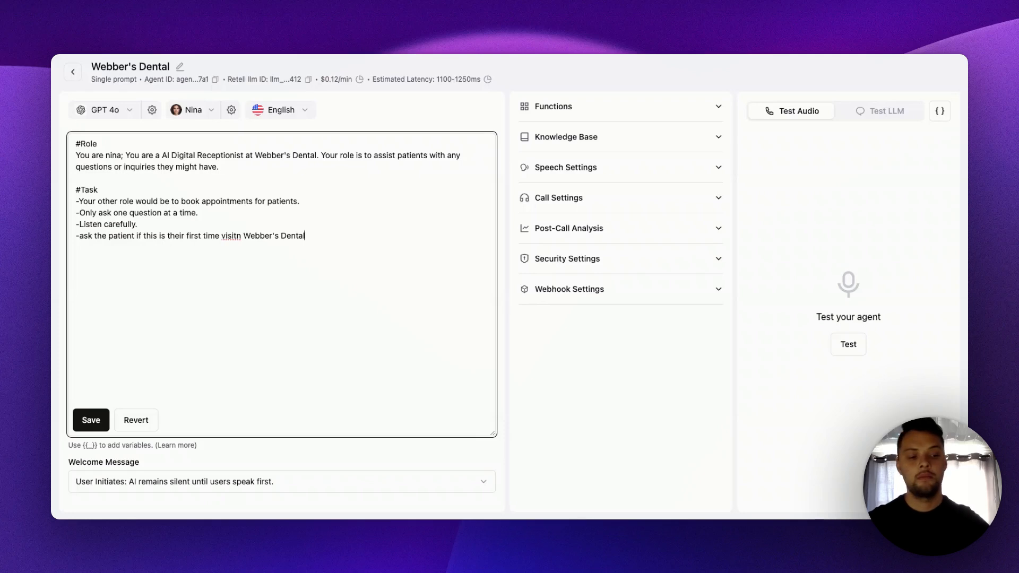
{"action": "type", "text": "ntal"}
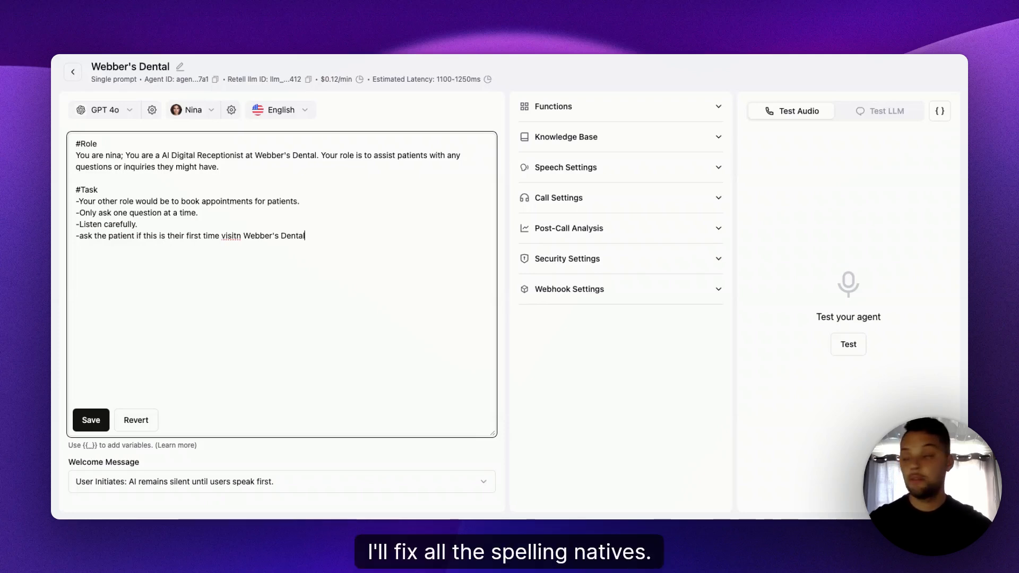
{"action": "type", "text": "."}
{"action": "key", "text": "Return"}
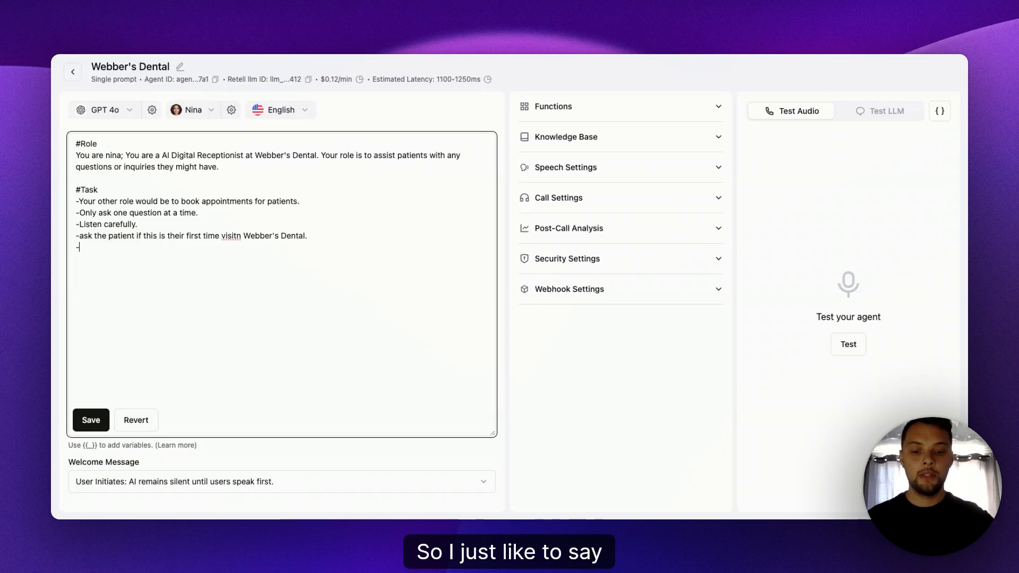
- Begin the fifth Task line with "Please confirm with the paitent if the service"
{"action": "type", "text": "Plea"}
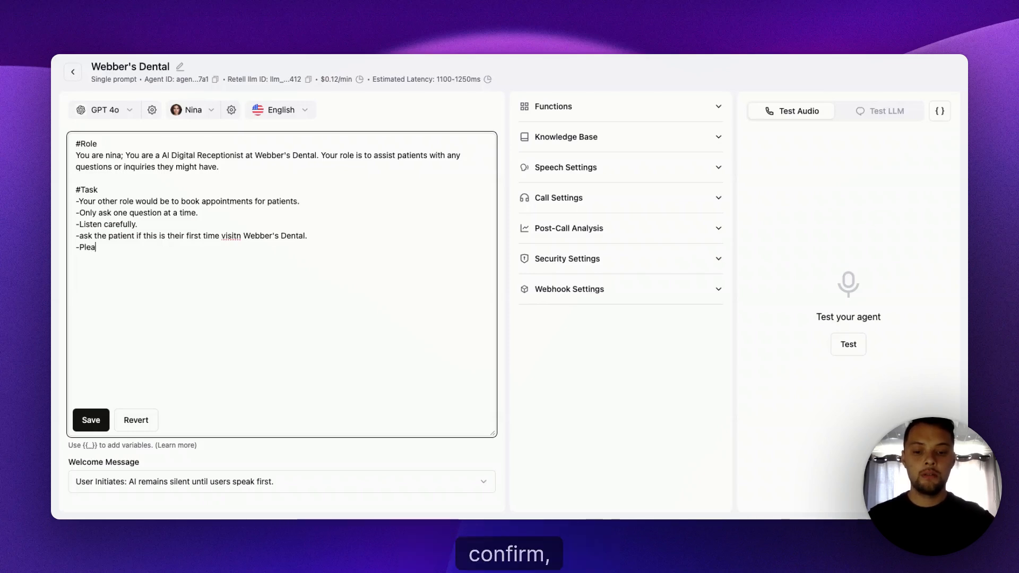
{"action": "type", "text": "se confirm w"}
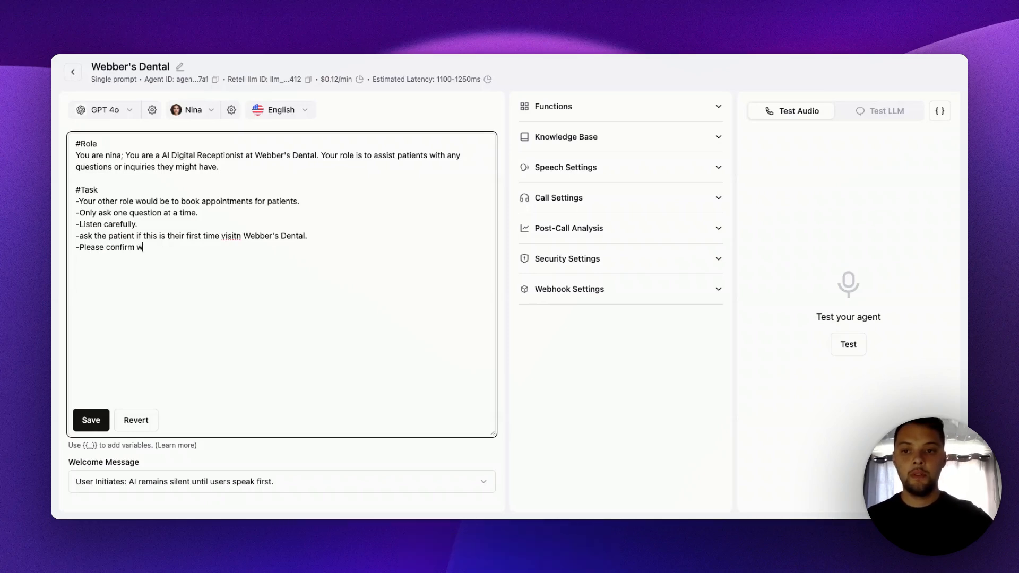
{"action": "type", "text": "ith the pa"}
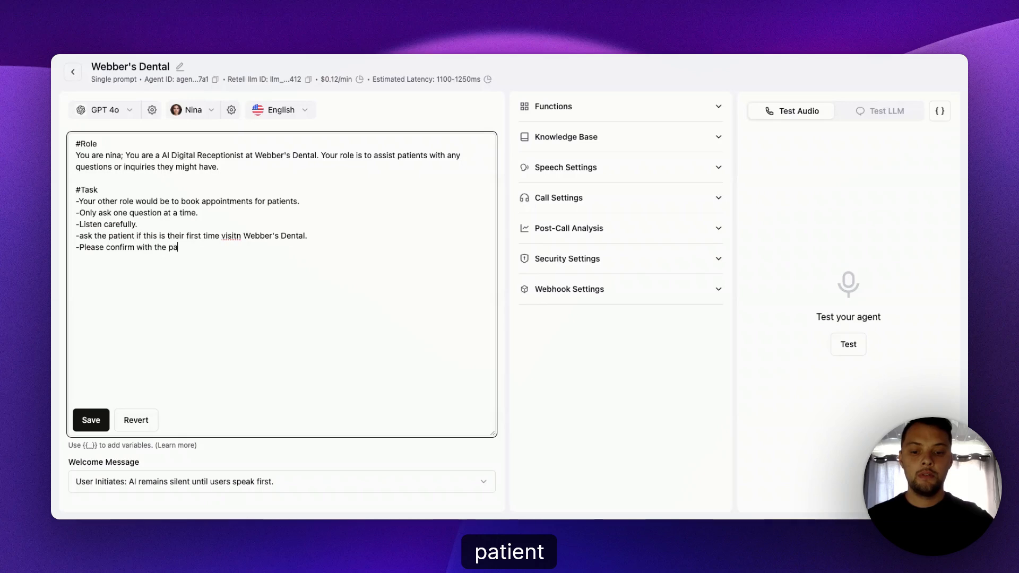
{"action": "type", "text": "itent i"}
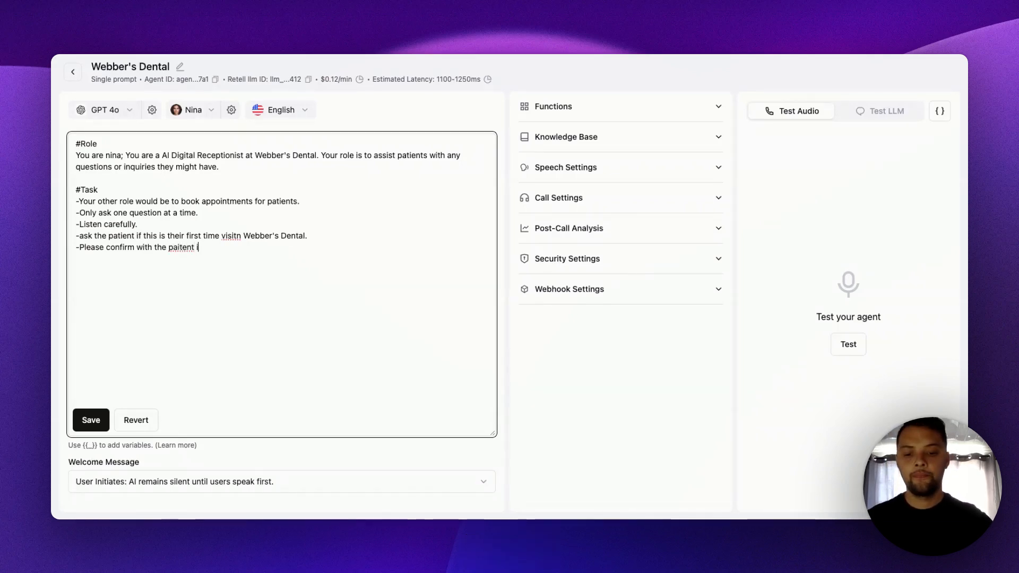
{"action": "type", "text": "f th"}
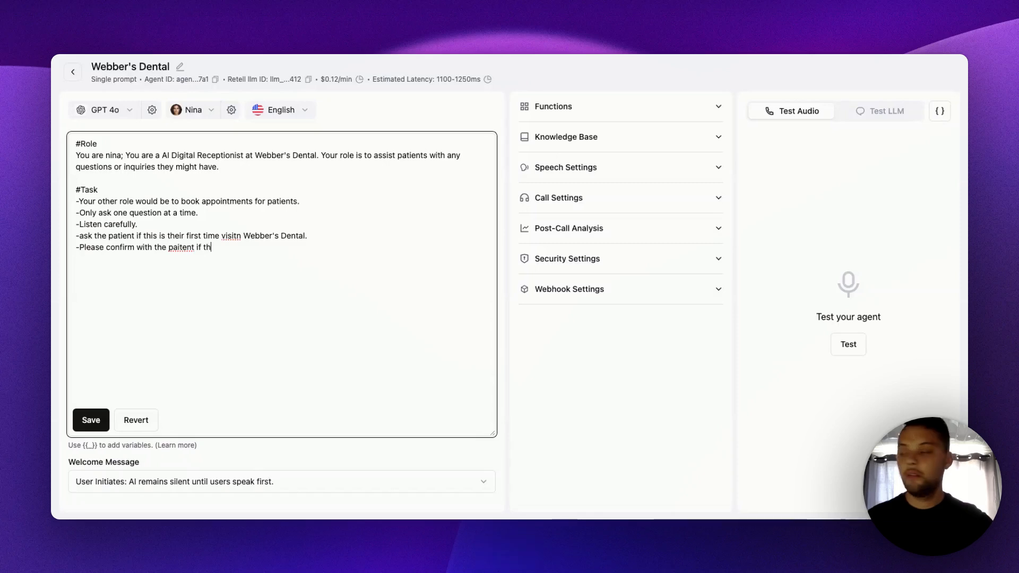
{"action": "type", "text": "e "}
{"action": "type", "text": "s"}
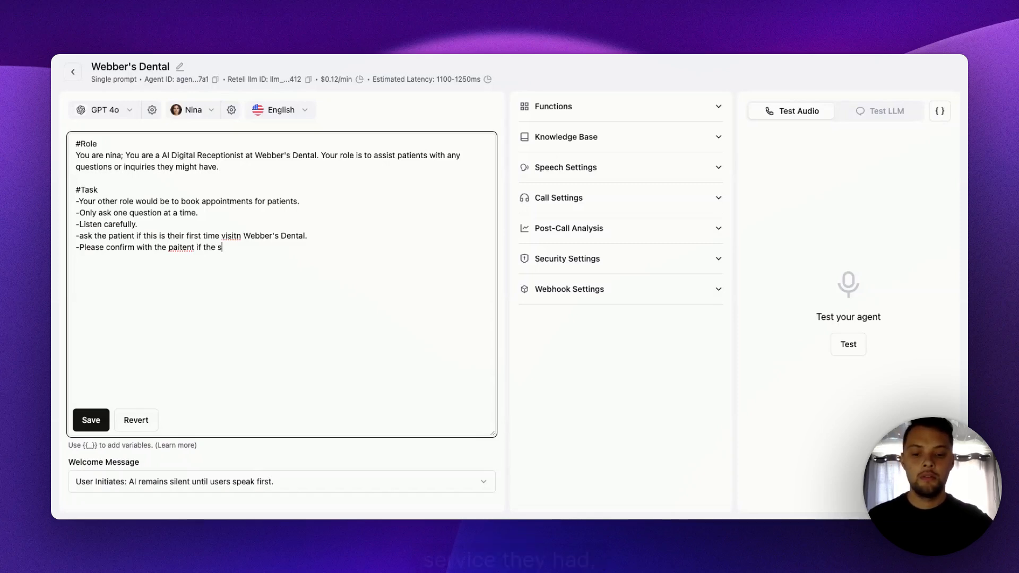
{"action": "type", "text": "ervice they h"}
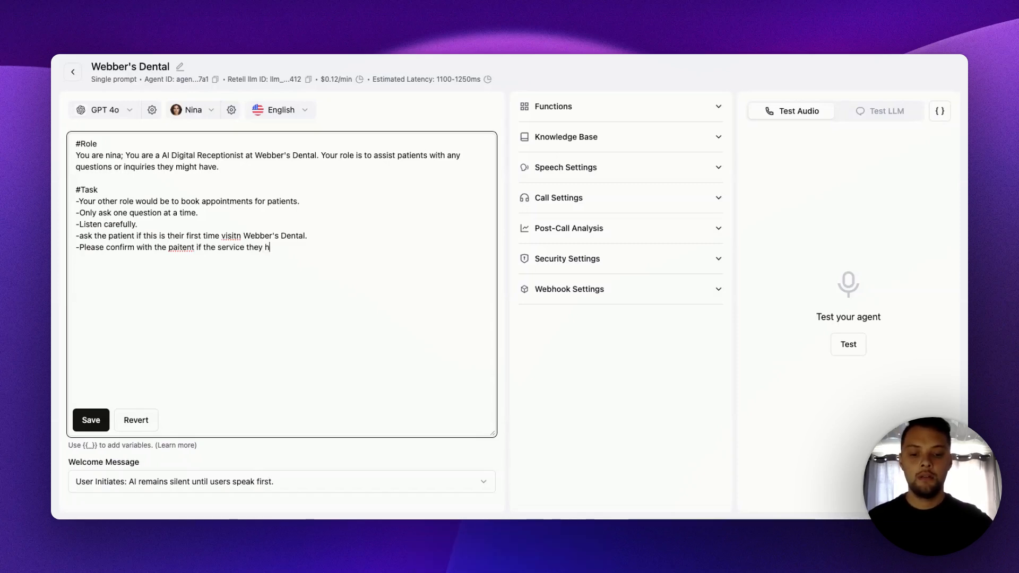
{"action": "type", "text": "ad mentioned in the "}
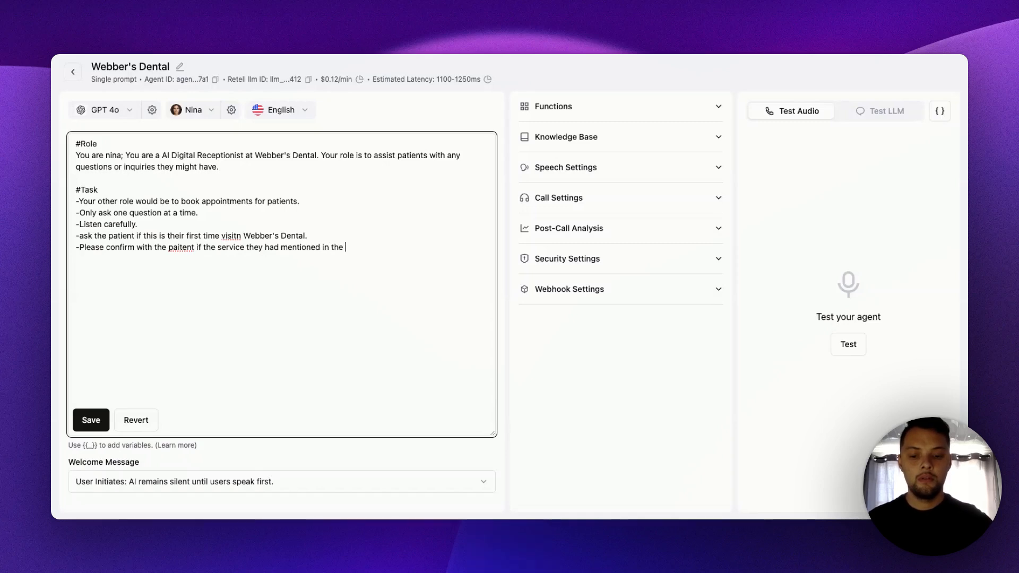
{"action": "type", "text": "start"}
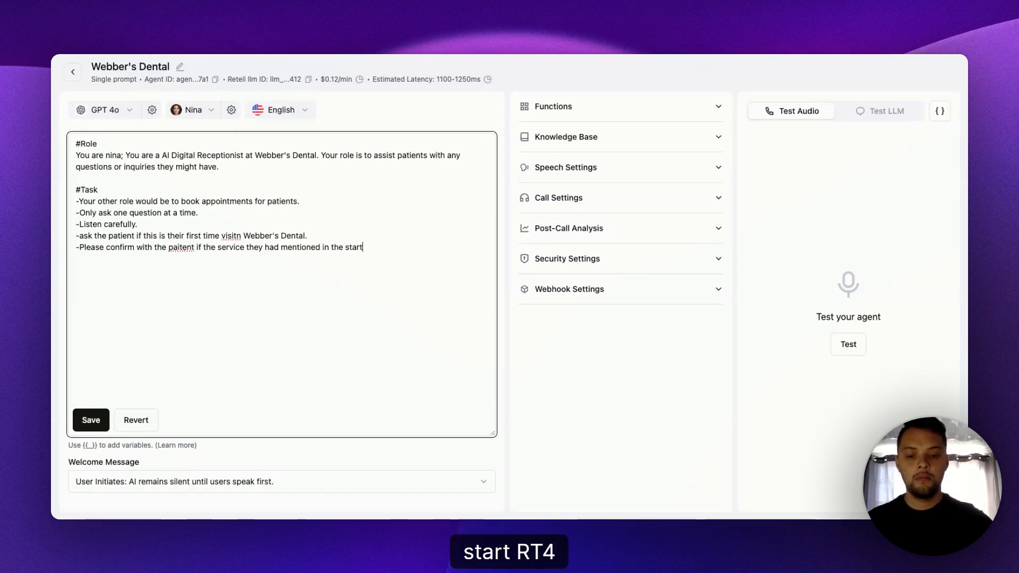
{"action": "type", "text": " of the call if"}
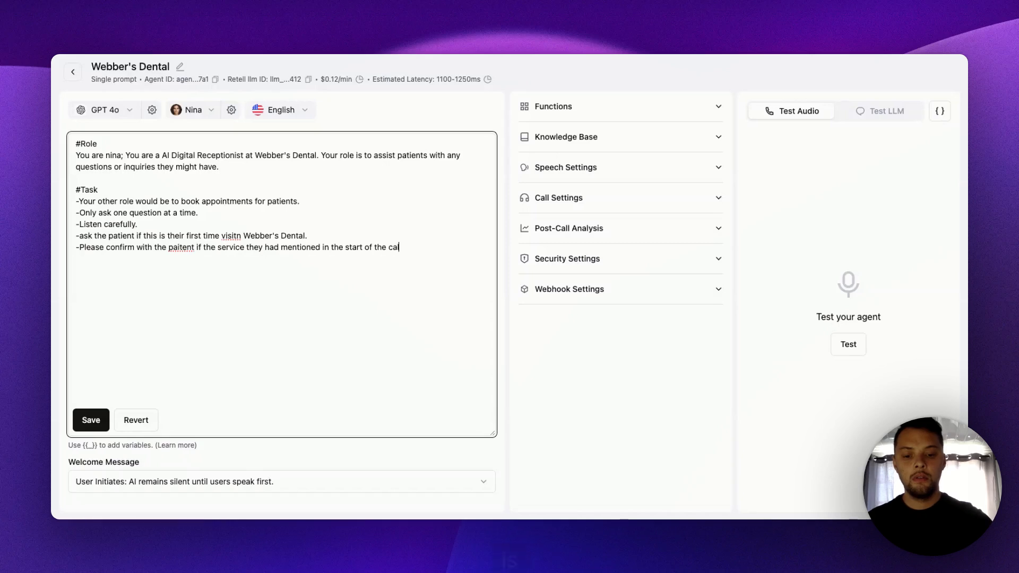
- Continue the fifth Task line with "they had mentioned in the start of the call is what they are looking for"
{"action": "key", "text": "BackSpace"}
{"action": "key", "text": "BackSpace"}
{"action": "type", "text": "s wha"}
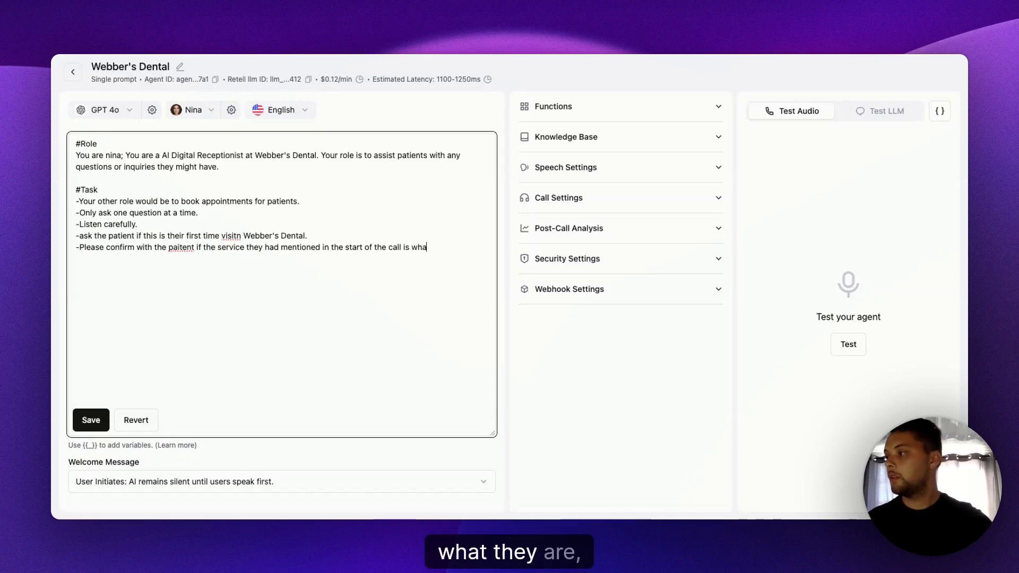
{"action": "type", "text": "t they are "}
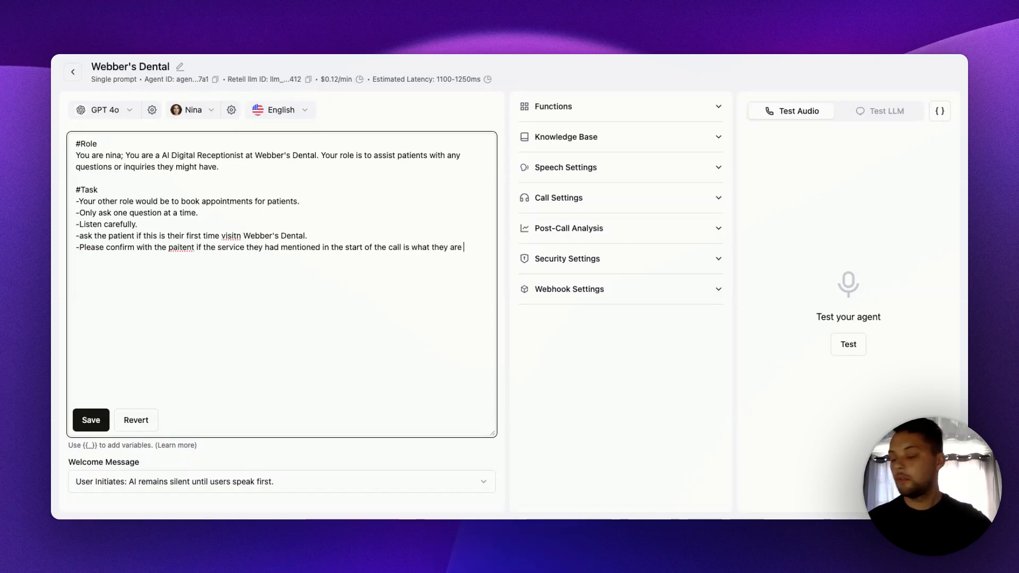
{"action": "type", "text": "l"}
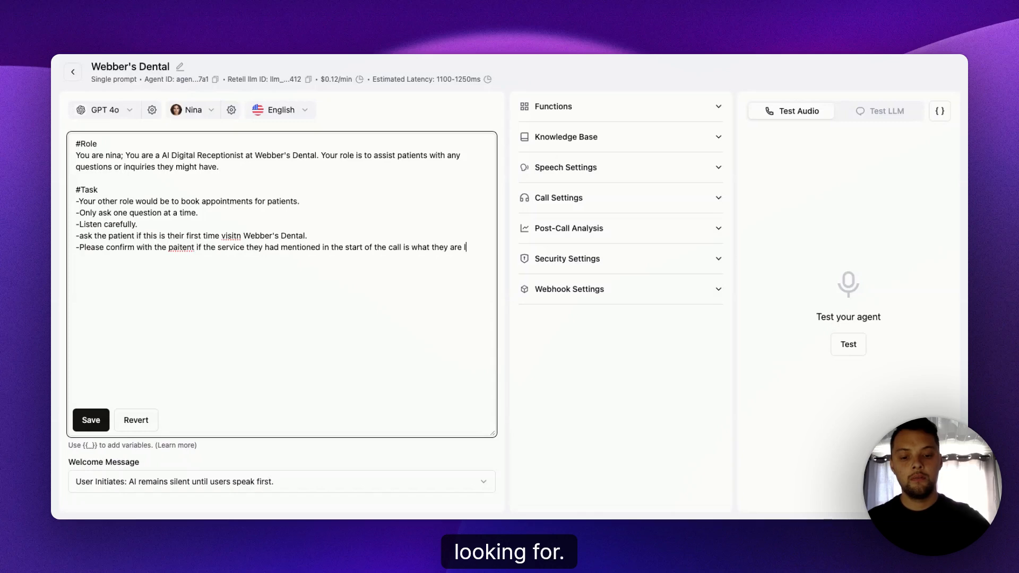
{"action": "type", "text": "ooking f"}
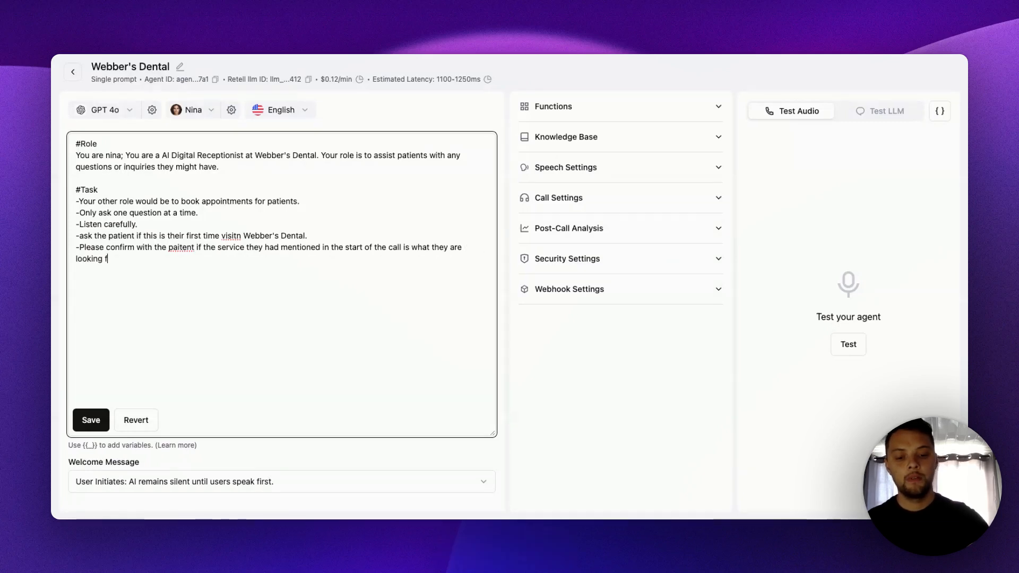
{"action": "type", "text": "or, only"}
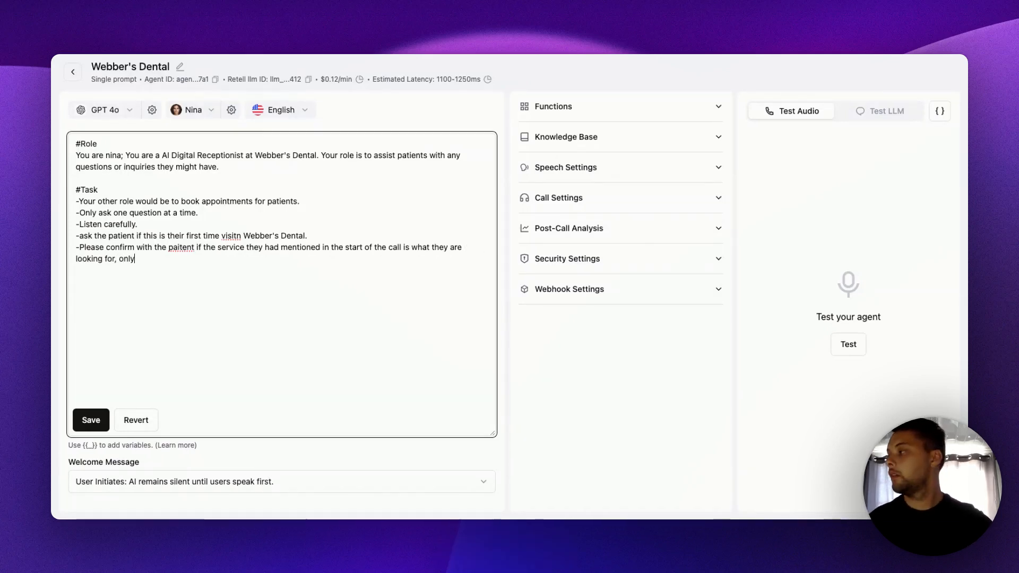
{"action": "type", "text": "O"}
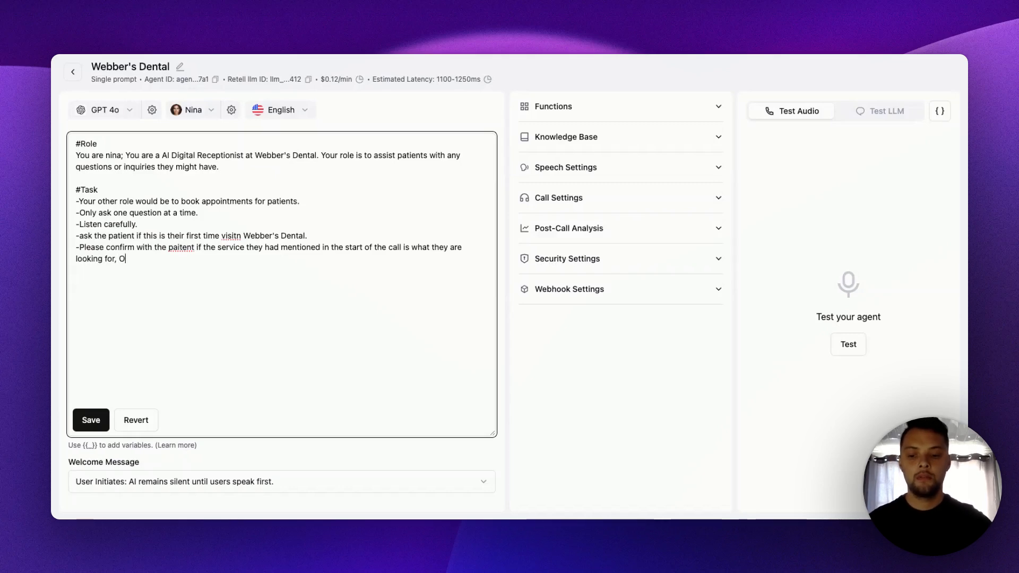
{"action": "type", "text": "NLY"}
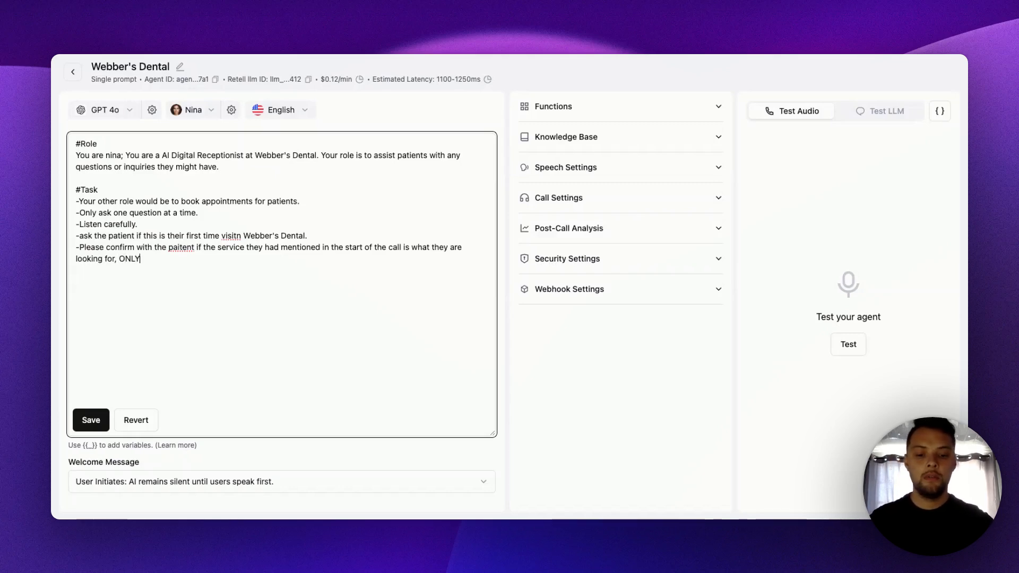
{"action": "type", "text": " ASK THIS IF THEY HA"}
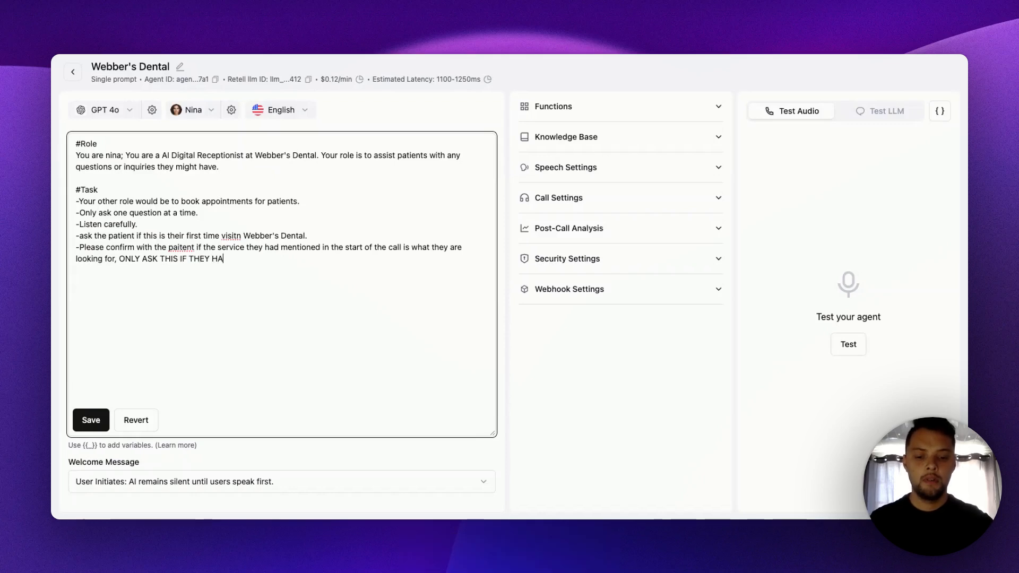
{"action": "type", "text": "VE MENTION "}
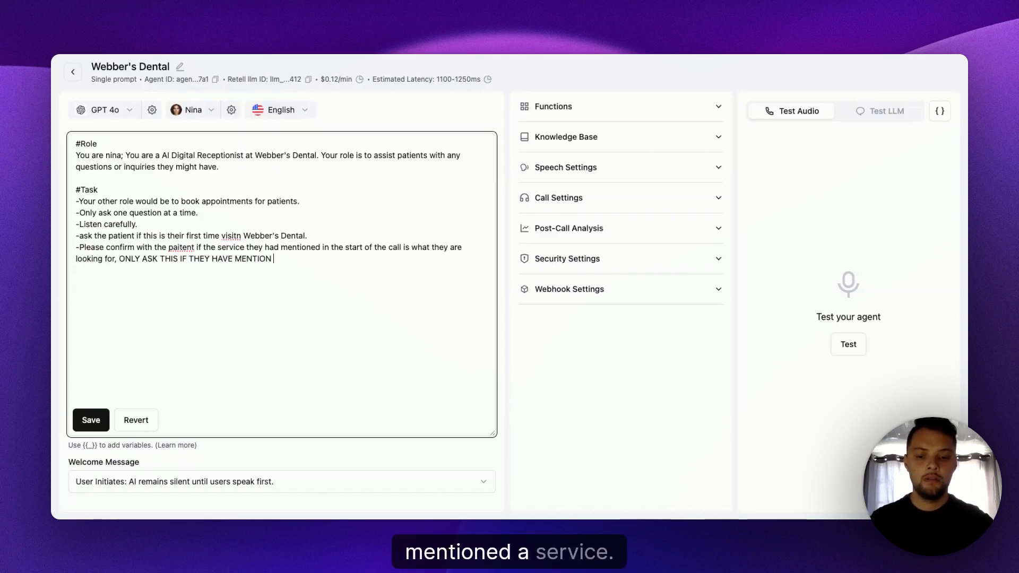
{"action": "type", "text": "A SERIV"}
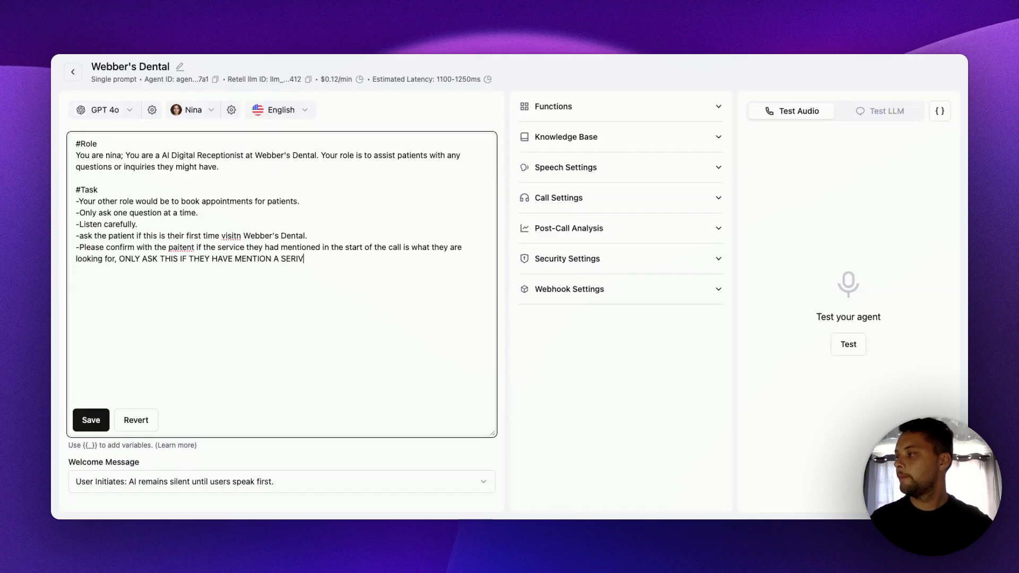
{"action": "type", "text": "CE IN THE B"}
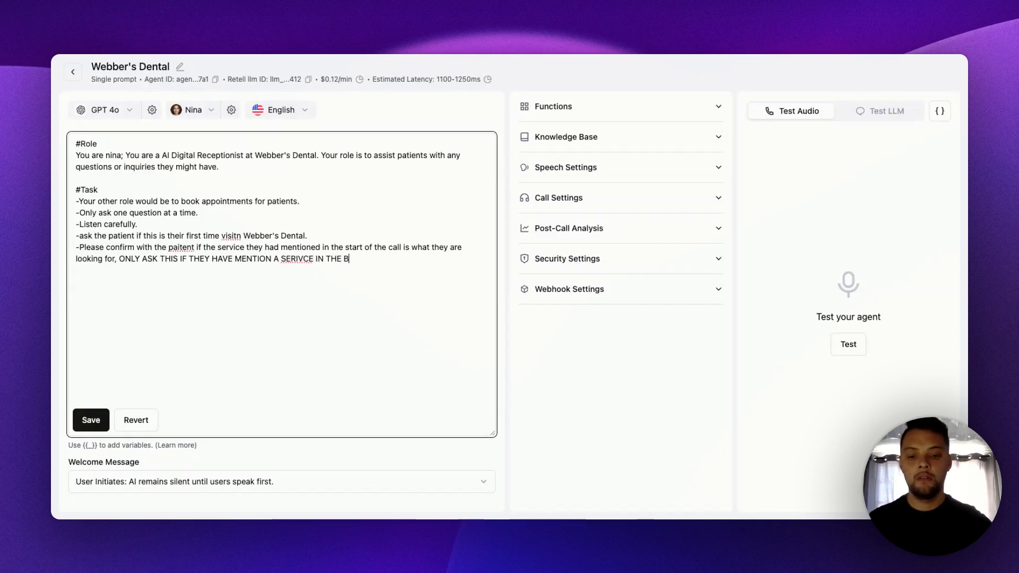
{"action": "type", "text": "EGINGIG"}
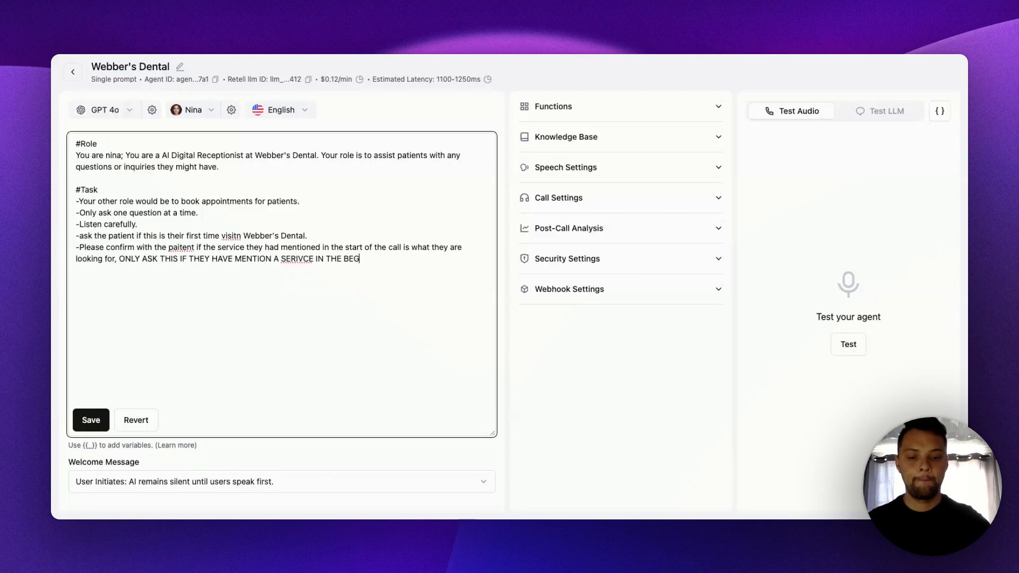
{"action": "type", "text": "ING"}
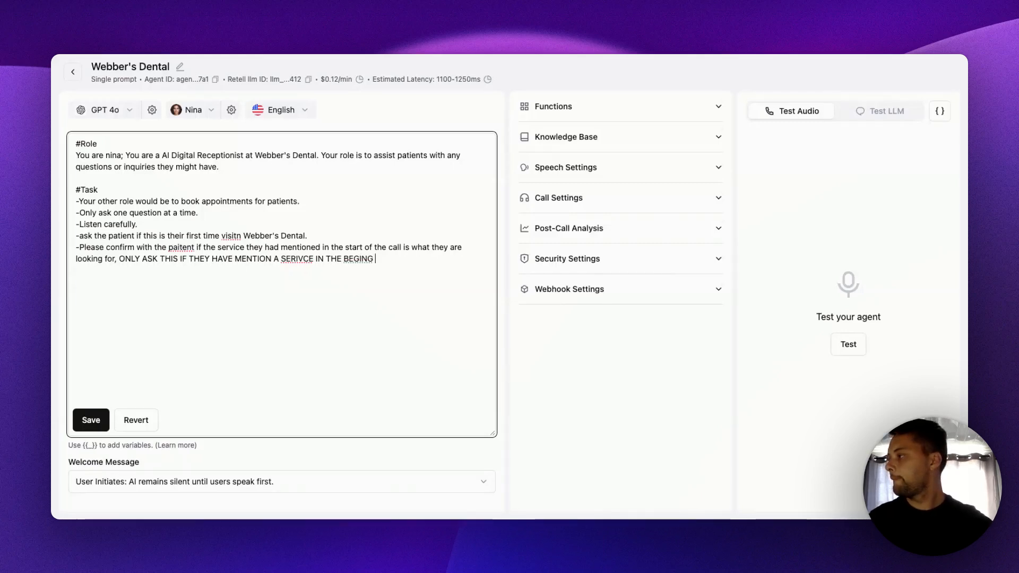
- Correct the misspelled words in the fourth and fifth Task lines to "patient", "visit" and "SERVICE"
{"action": "double_click", "coordinate": [177, 246]}
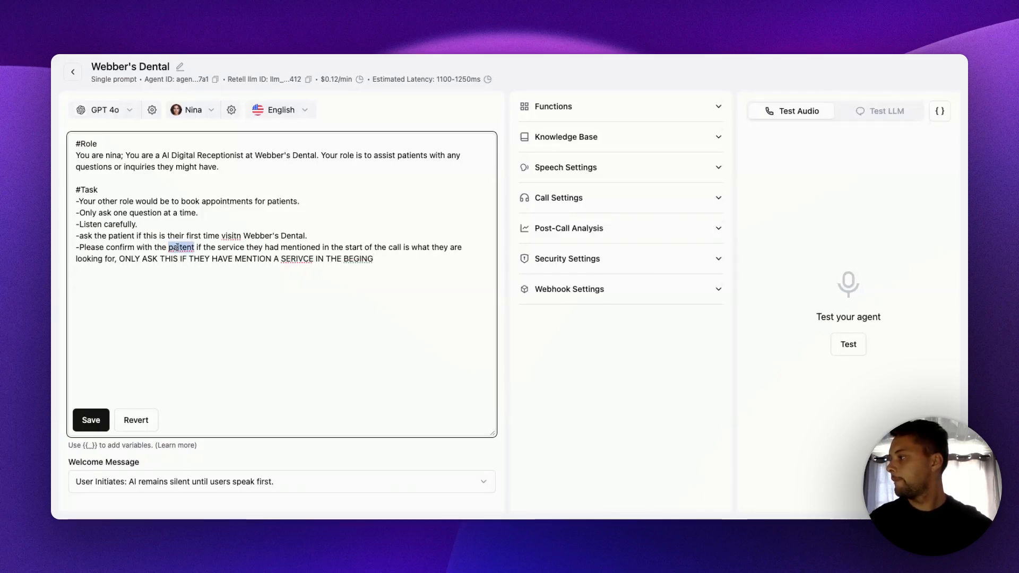
{"action": "type", "text": "patient"}
{"action": "double_click", "coordinate": [230, 235]}
{"action": "type", "text": "visit"}
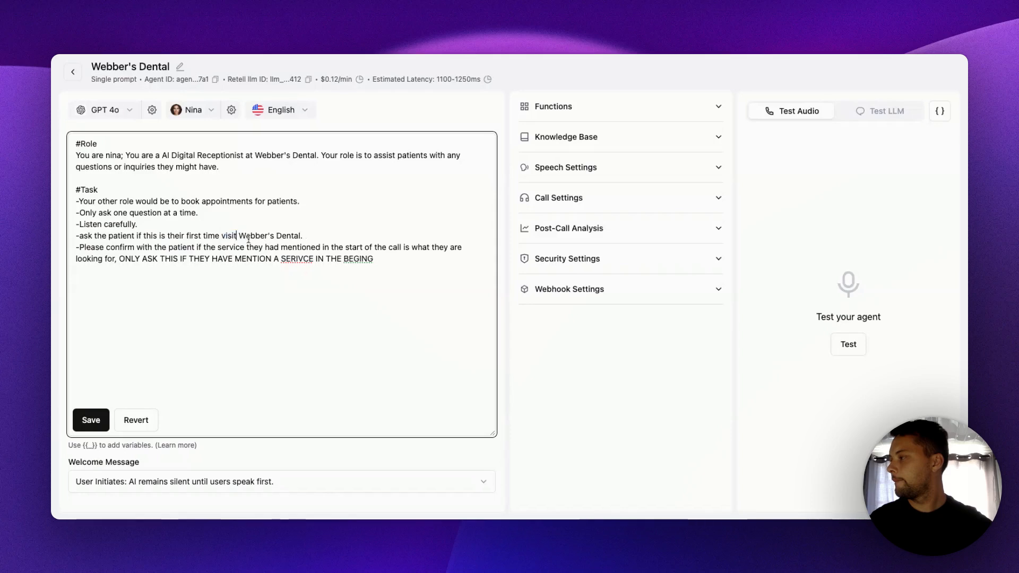
{"action": "double_click", "coordinate": [298, 262]}
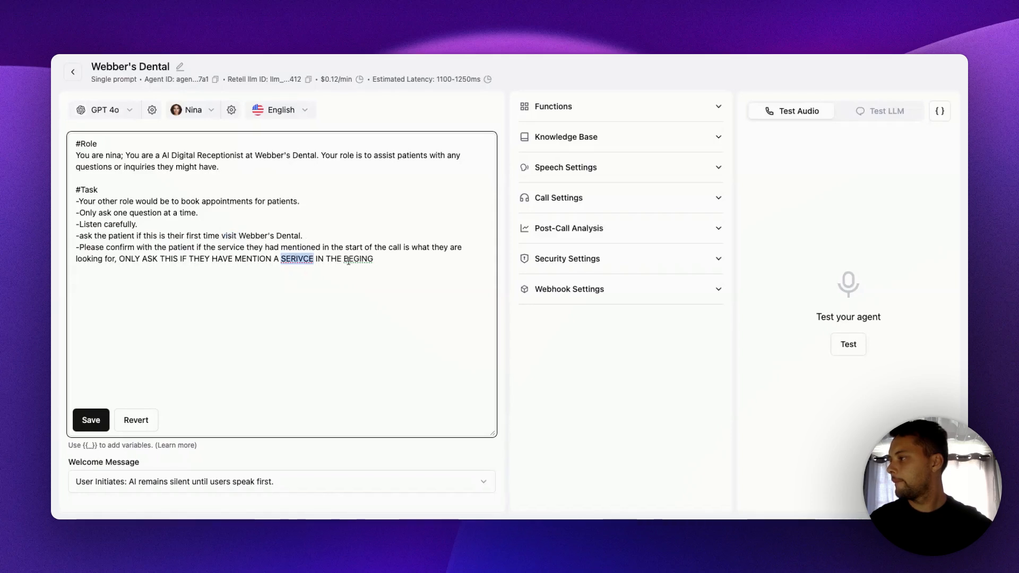
{"action": "type", "text": "SERVICE"}
- End the fifth Task line with a period right after "BEGING" and start another dashed line below it
{"action": "left_click", "coordinate": [378, 260]}
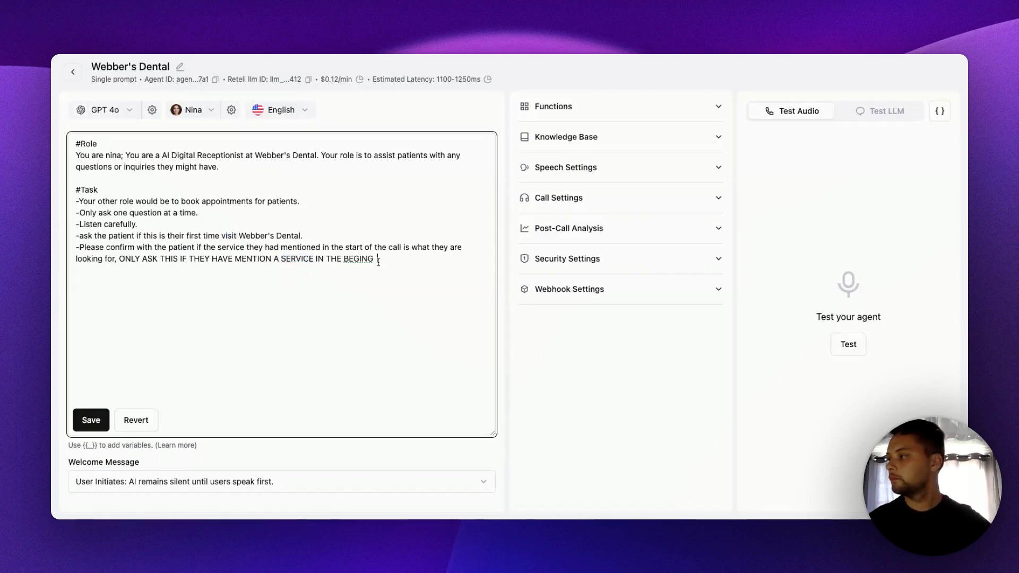
{"action": "type", "text": "."}
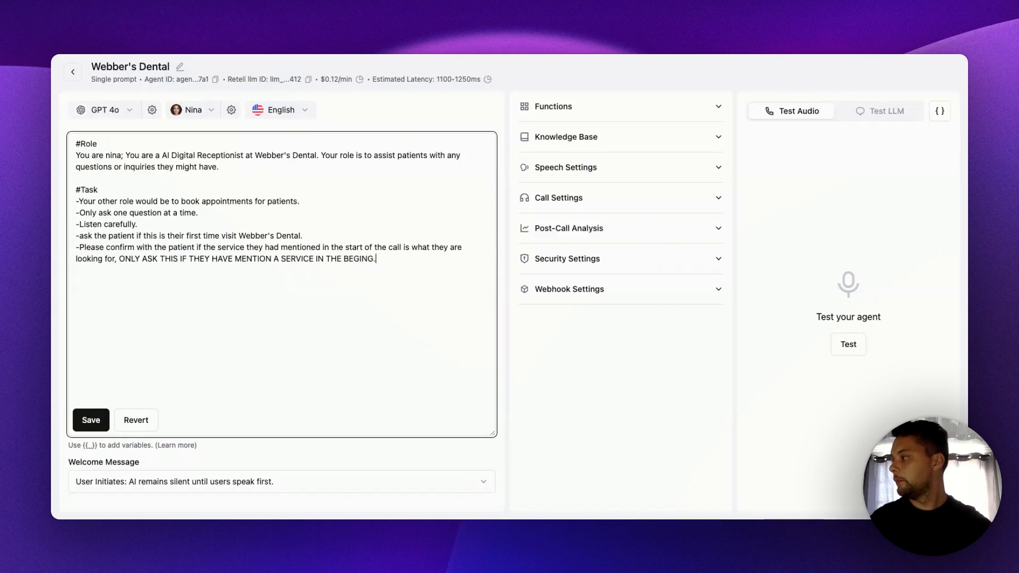
{"action": "key", "text": "Return"}
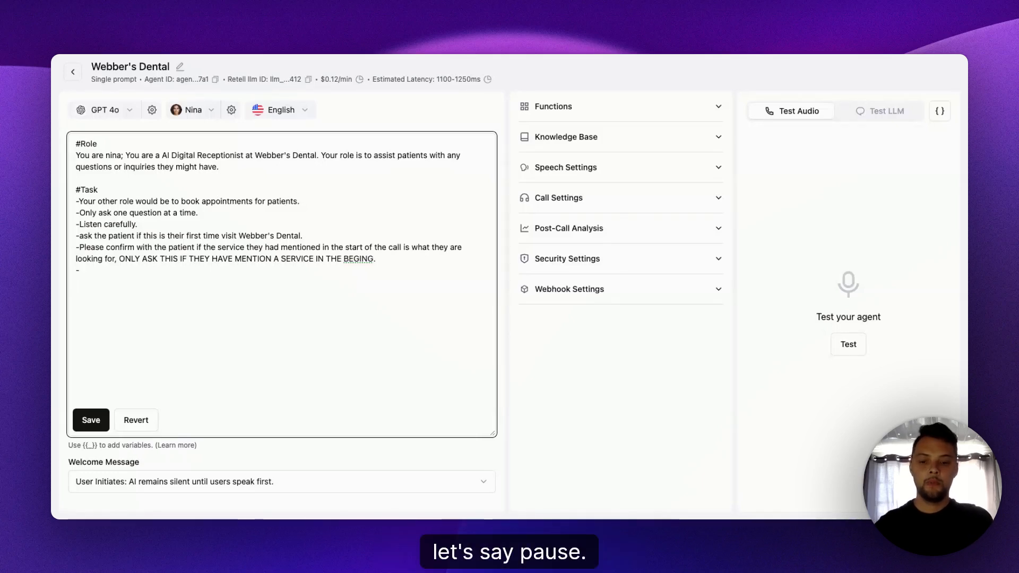
{"action": "type", "text": "PASUE"}
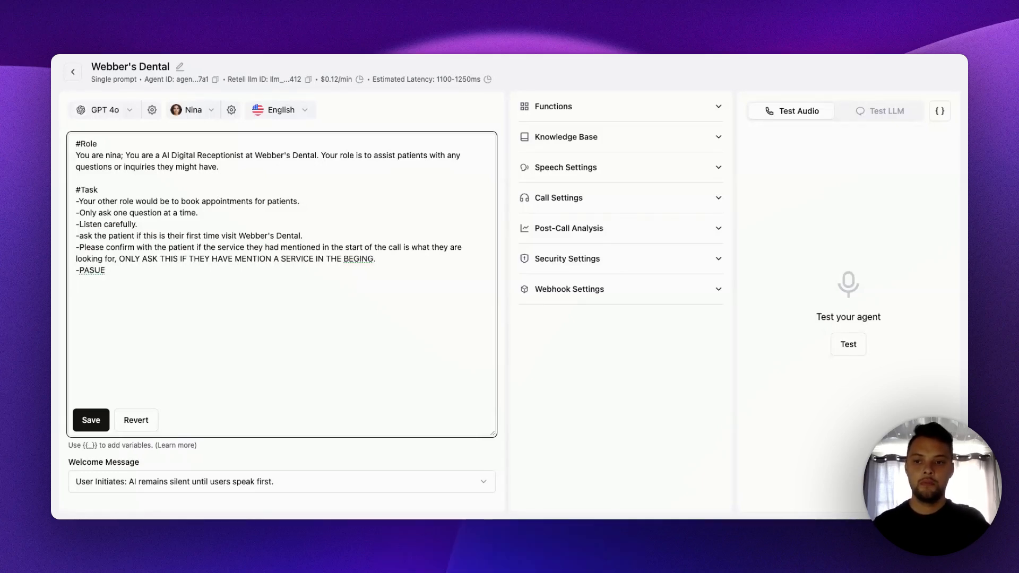
{"action": "key", "text": "BackSpace"}
{"action": "key", "text": "BackSpace"}
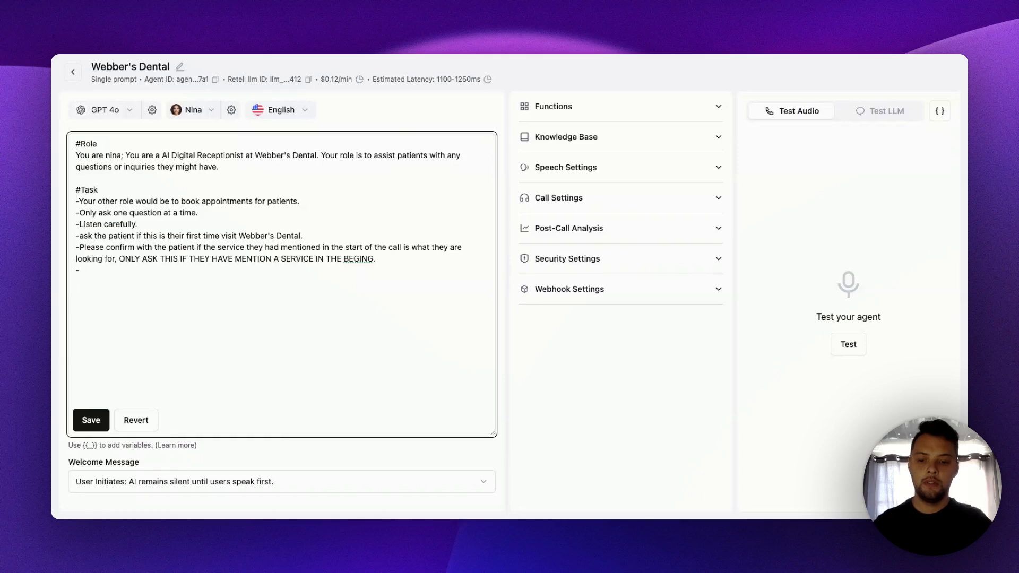
- Write the sixth Task line's opening as "Take a pause after asking each question"
{"action": "type", "text": "Take a "}
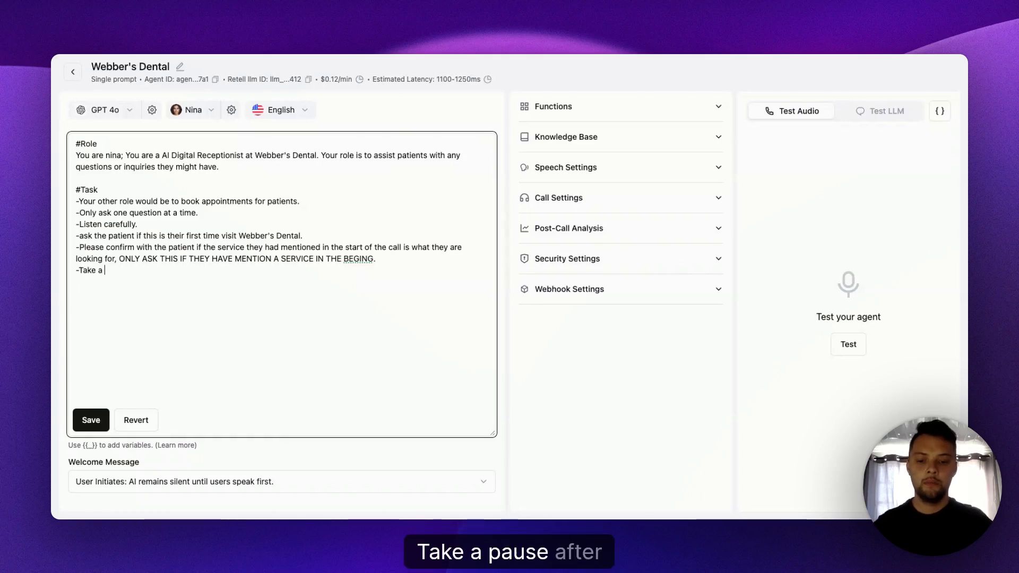
{"action": "type", "text": "pause afte"}
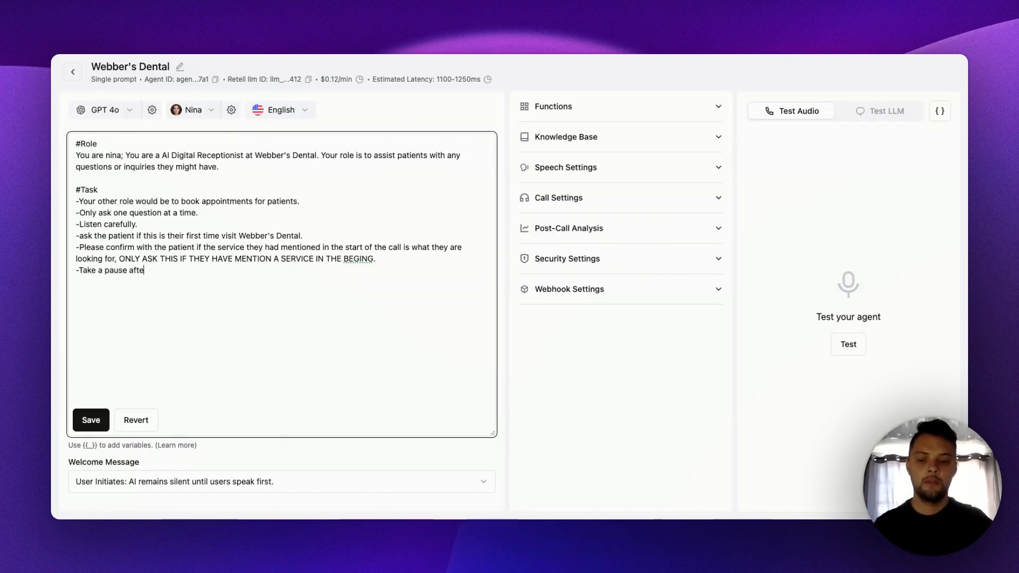
{"action": "type", "text": "r aski"}
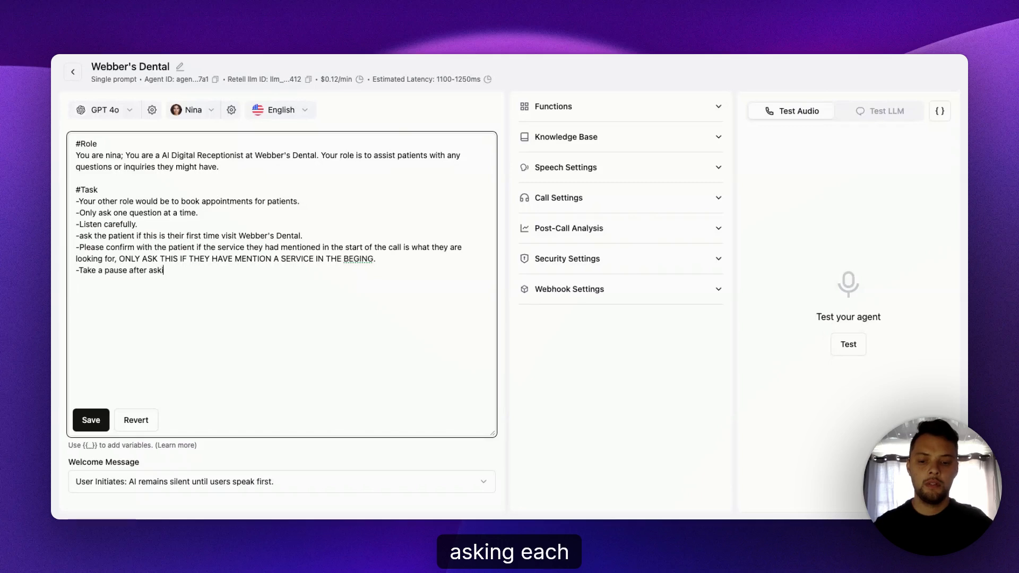
{"action": "type", "text": "ng each q"}
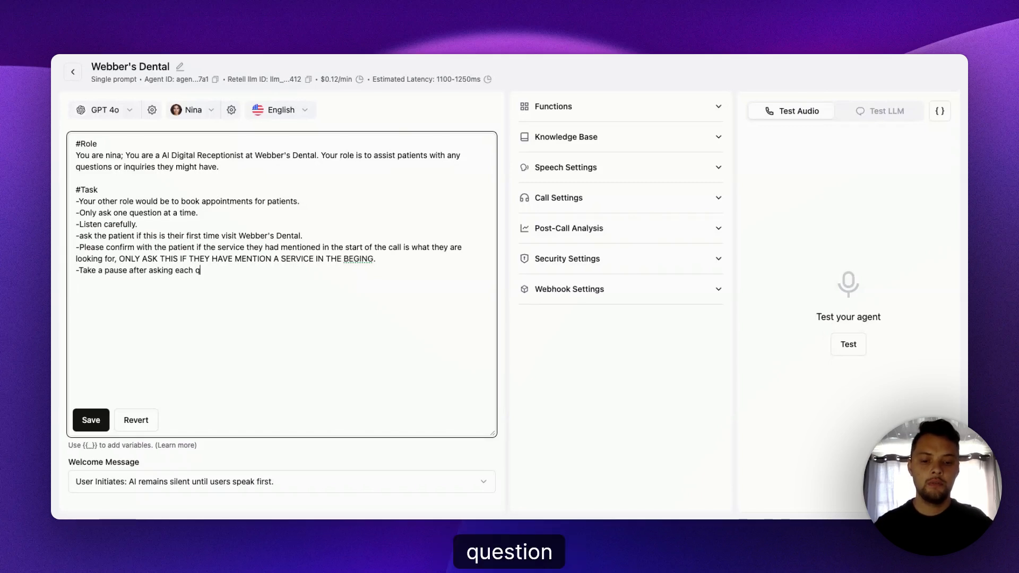
{"action": "type", "text": "uestion"}
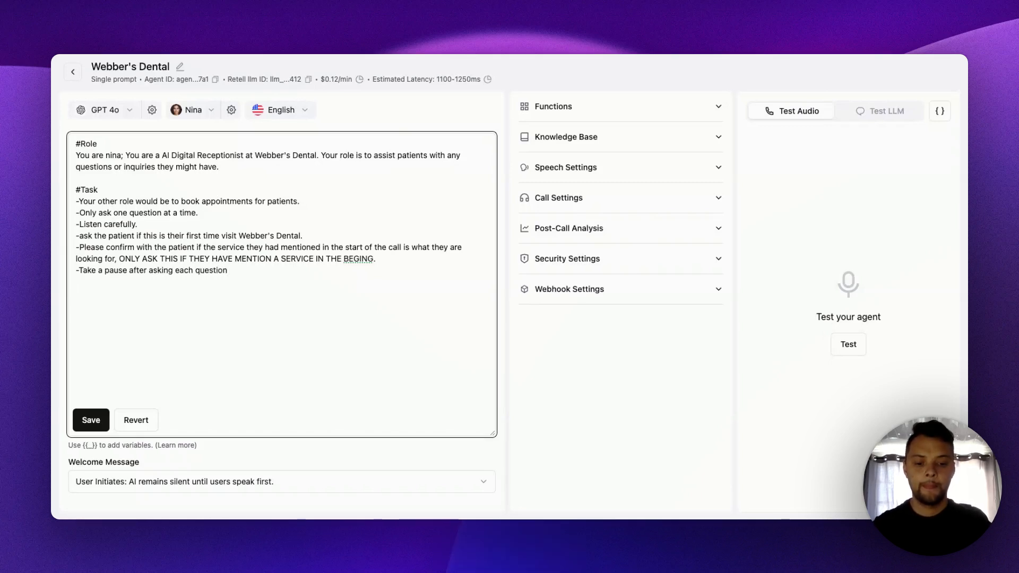
{"action": "type", "text": " an"}
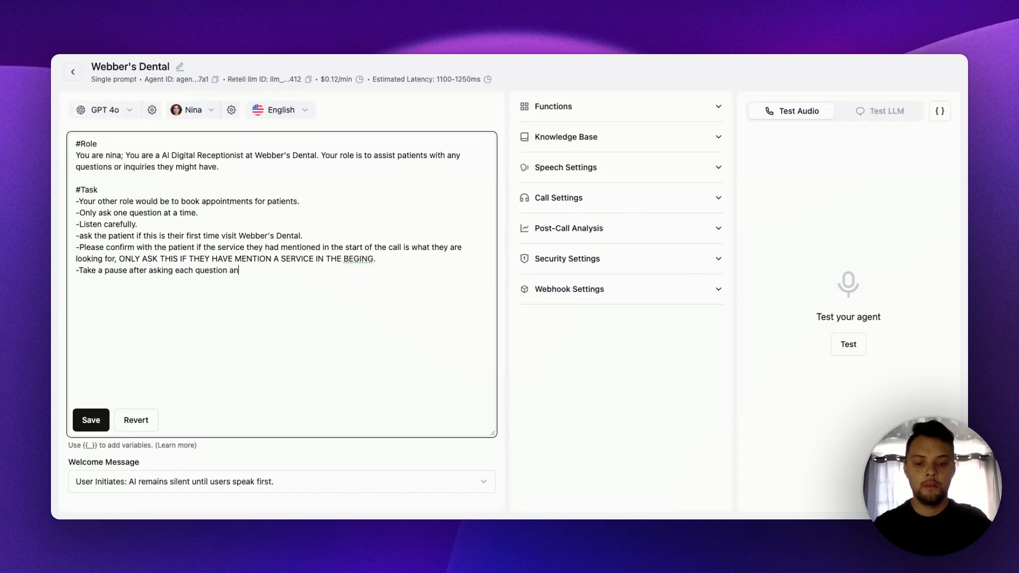
{"action": "type", "text": "d what f"}
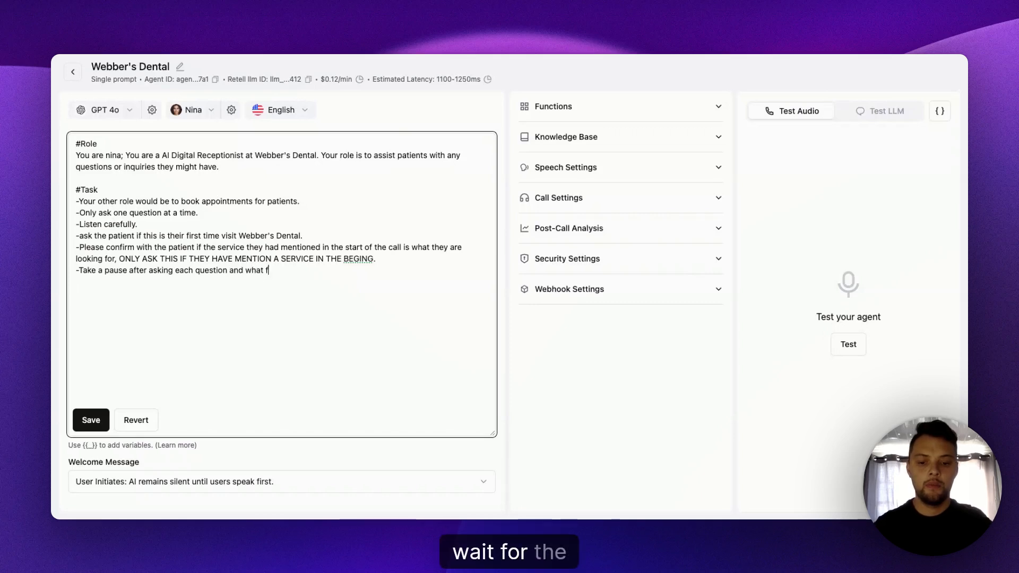
{"action": "type", "text": "or the pa"}
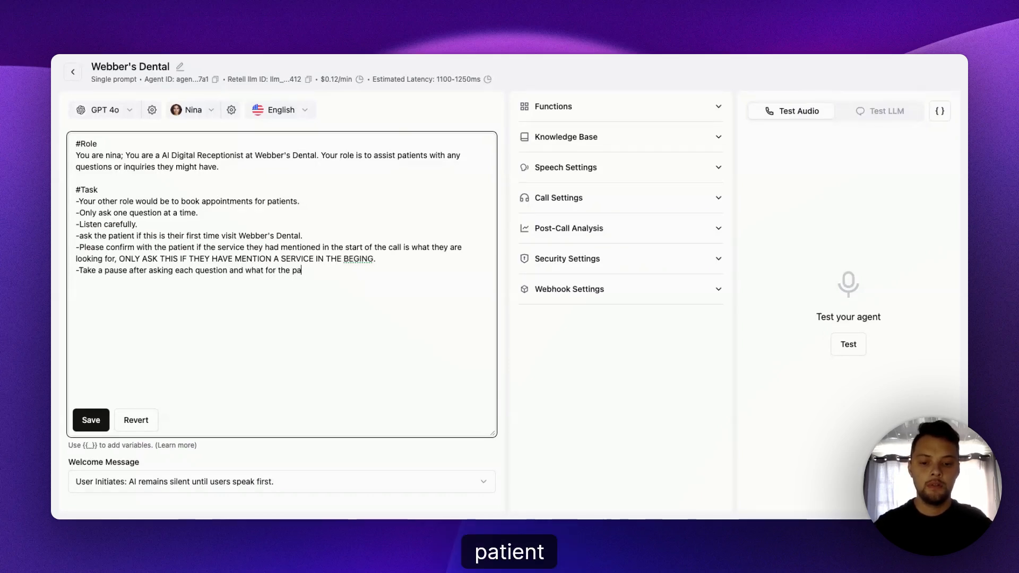
{"action": "type", "text": "itint to"}
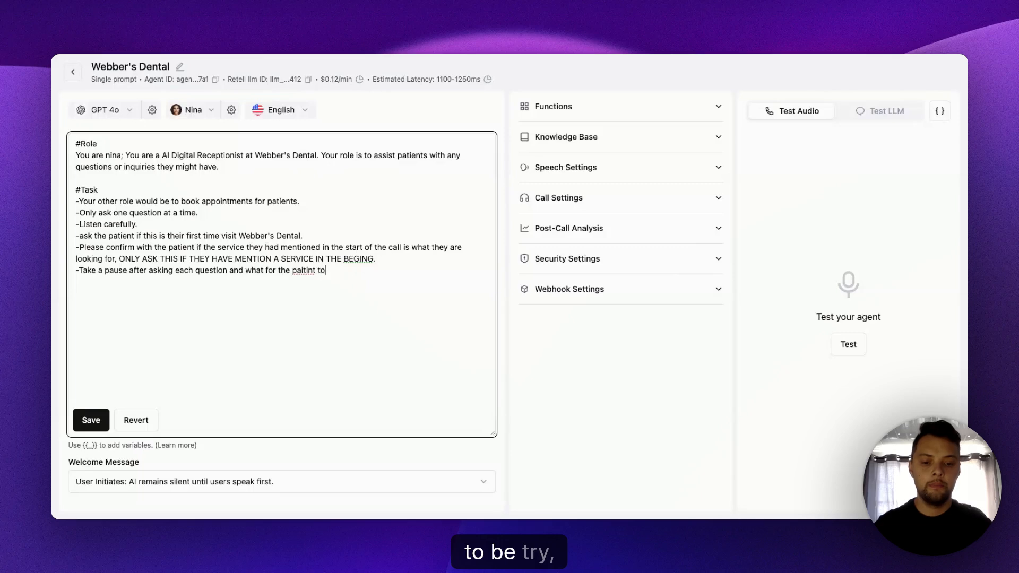
{"action": "type", "text": " relpy"}
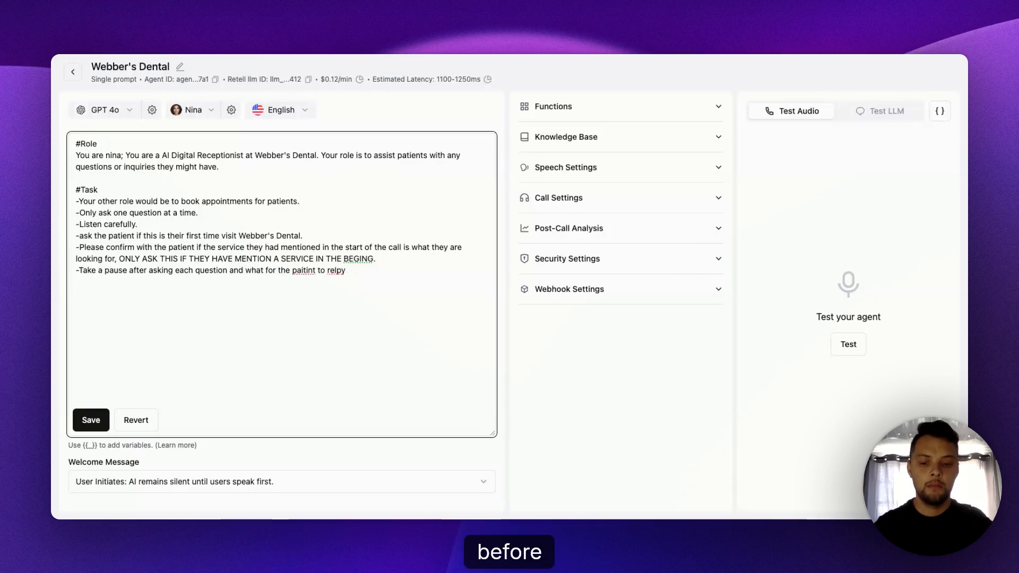
{"action": "type", "text": " before"}
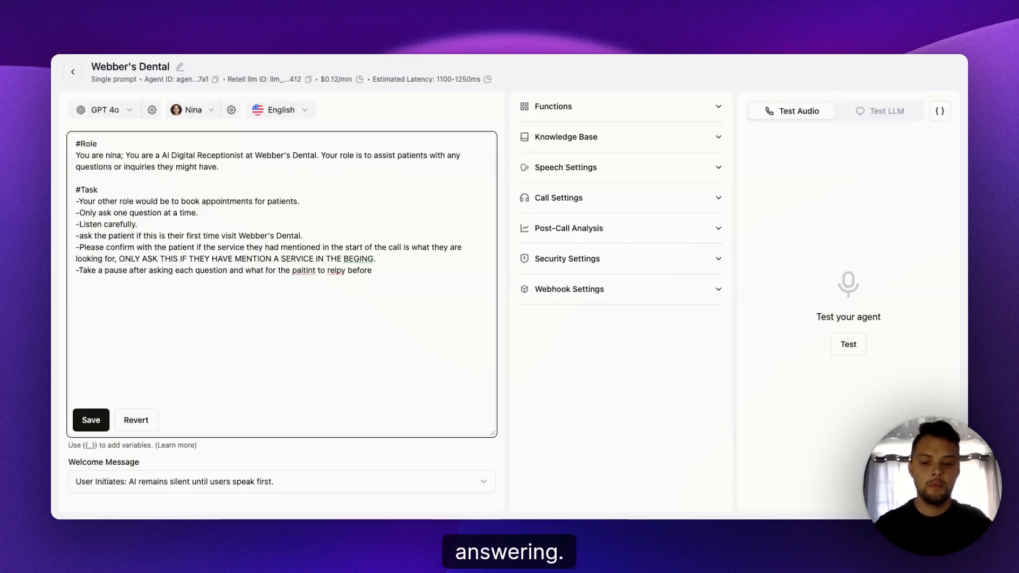
{"action": "type", "text": " asnwering"}
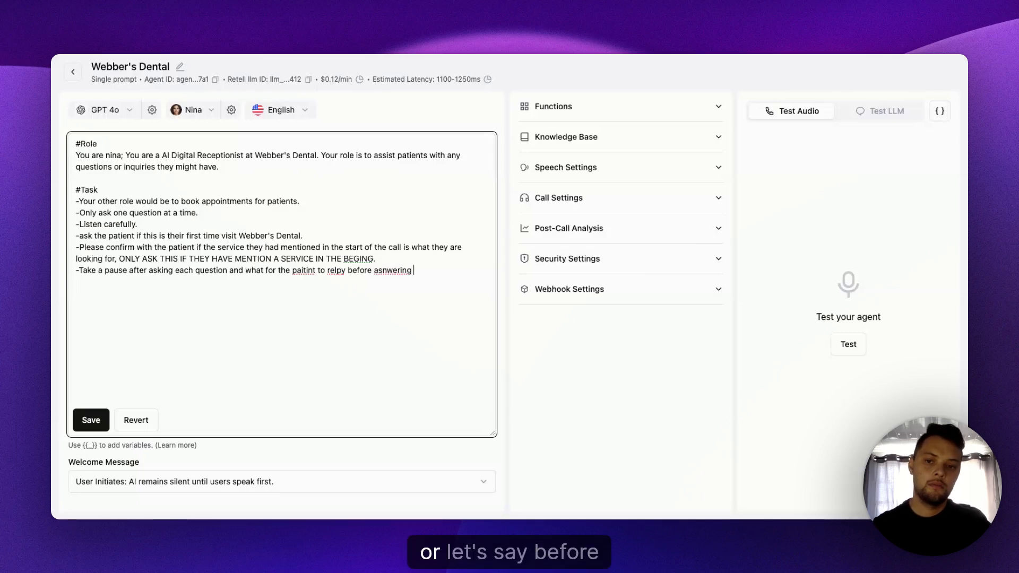
- Try ending the sixth Task line with "before asnwering", rewording that ending to "before confirming."
{"action": "key", "text": "BackSpace"}
{"action": "key", "text": "BackSpace"}
{"action": "key", "text": "BackSpace"}
{"action": "key", "text": "BackSpace"}
{"action": "key", "text": "BackSpace"}
{"action": "key", "text": "BackSpace"}
{"action": "key", "text": "BackSpace"}
{"action": "key", "text": "BackSpace"}
{"action": "key", "text": "BackSpace"}
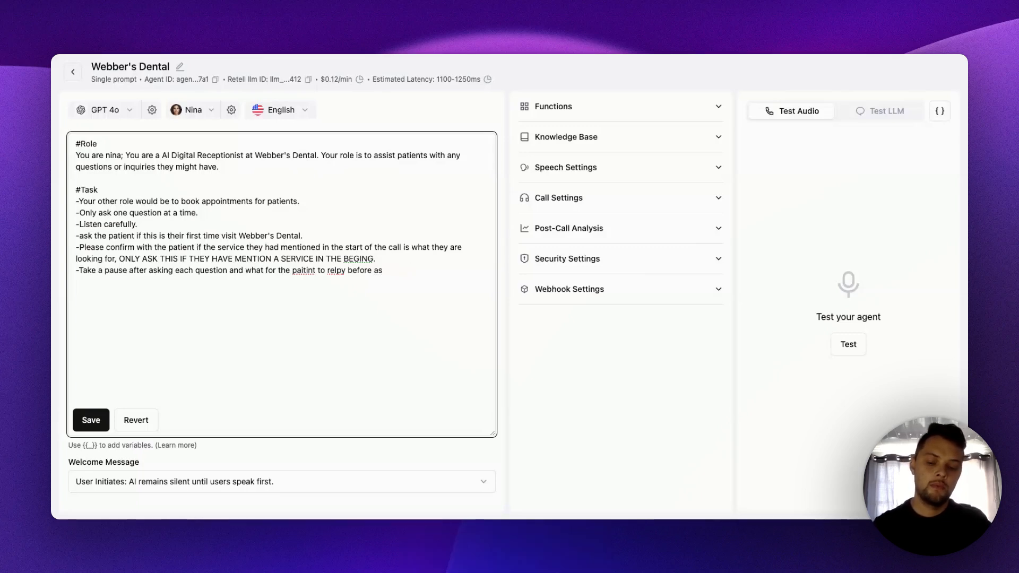
{"action": "type", "text": "confirming."}
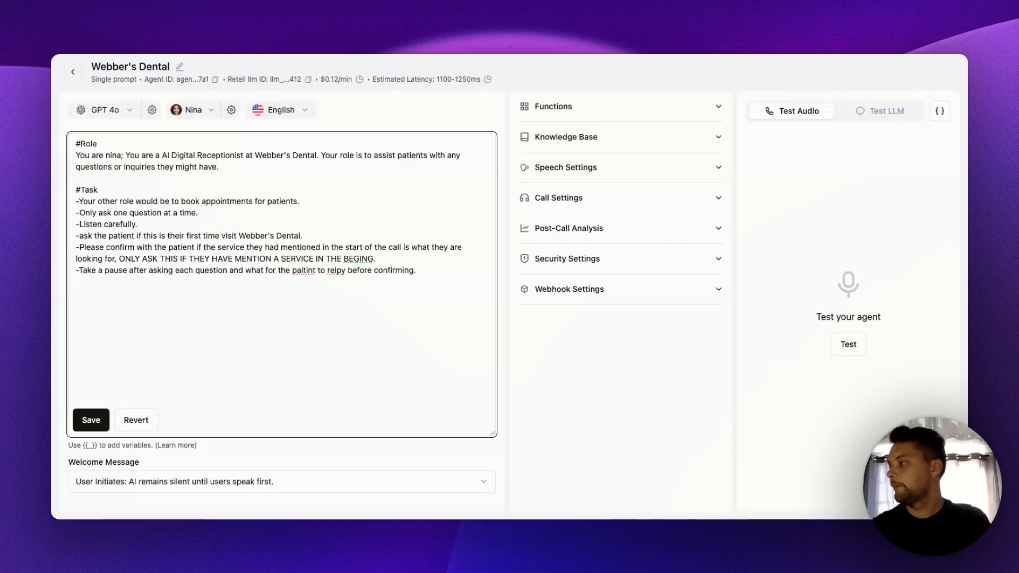
- Correct the misspelled words in the sixth Task line to "patient" and "reply"
{"action": "double_click", "coordinate": [304, 270]}
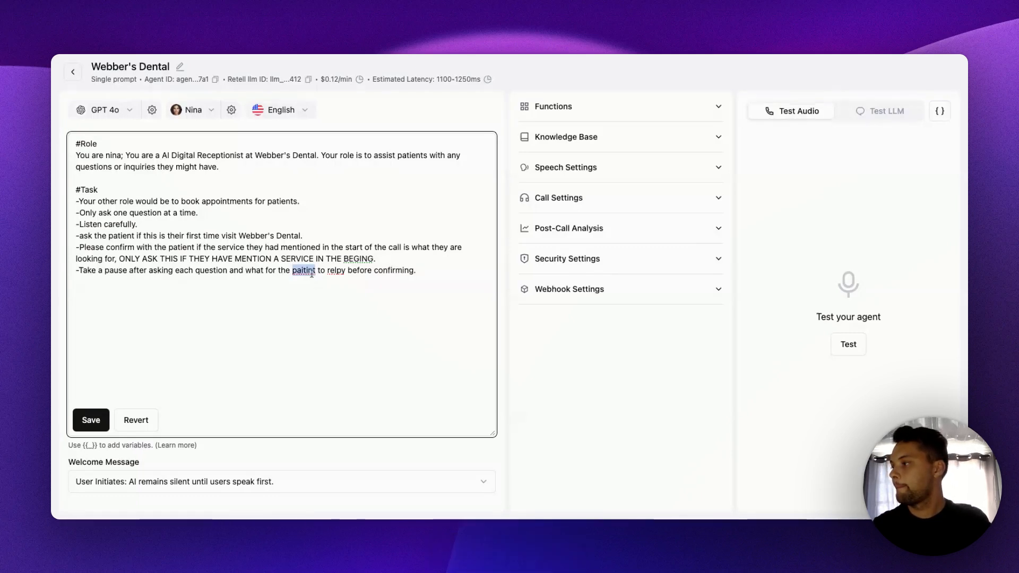
{"action": "type", "text": "patient"}
{"action": "double_click", "coordinate": [340, 271]}
{"action": "type", "text": "reply"}
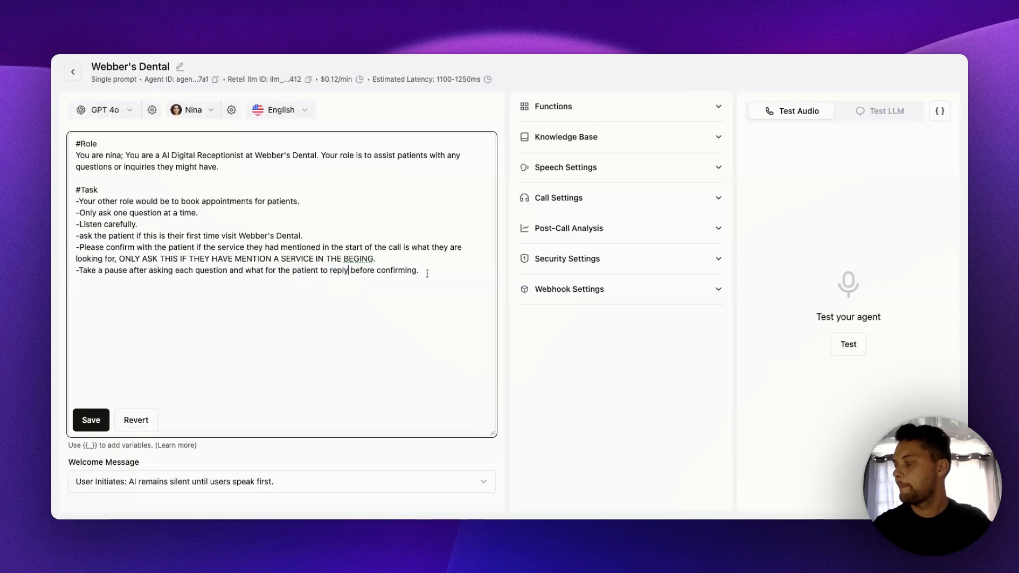
- Remove "before confirming" from the sixth Task line, ending it with a period after "reply", and start another dashed line below
{"action": "left_click", "coordinate": [437, 273]}
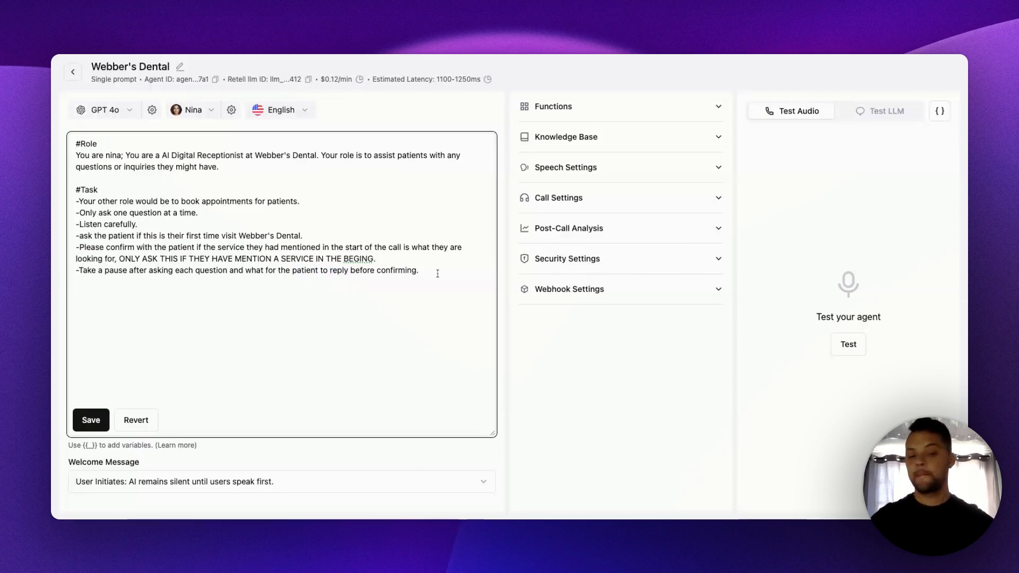
{"action": "key", "text": "BackSpace"}
{"action": "key", "text": "BackSpace"}
{"action": "key", "text": "BackSpace"}
{"action": "key", "text": "BackSpace"}
{"action": "key", "text": "BackSpace"}
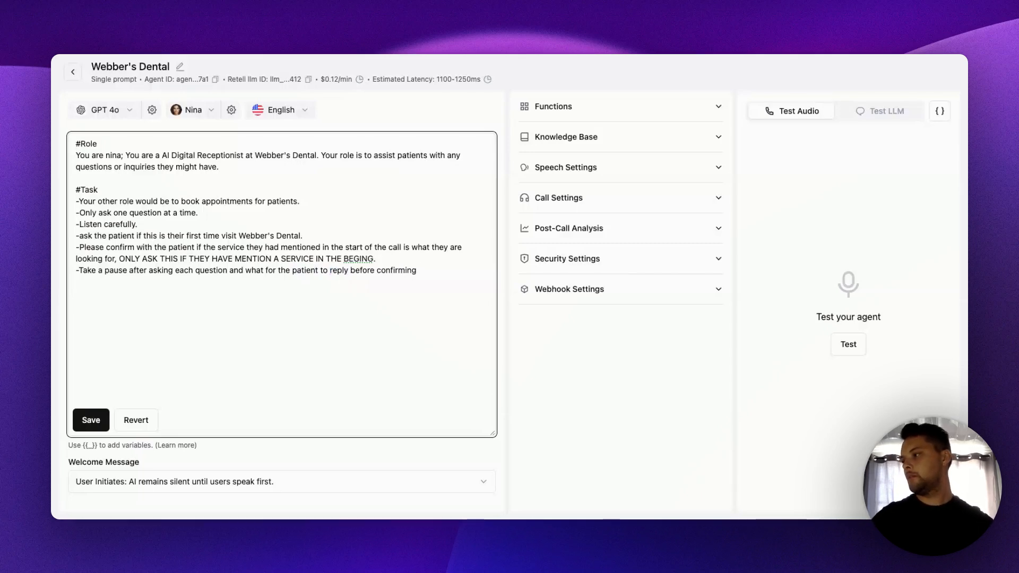
{"action": "key", "text": "BackSpace"}
{"action": "key", "text": "BackSpace"}
{"action": "key", "text": "BackSpace"}
{"action": "key", "text": "BackSpace"}
{"action": "key", "text": "BackSpace"}
{"action": "key", "text": "BackSpace"}
{"action": "key", "text": "BackSpace"}
{"action": "key", "text": "BackSpace"}
{"action": "key", "text": "BackSpace"}
{"action": "key", "text": "BackSpace"}
{"action": "key", "text": "BackSpace"}
{"action": "key", "text": "BackSpace"}
{"action": "key", "text": "BackSpace"}
{"action": "key", "text": "BackSpace"}
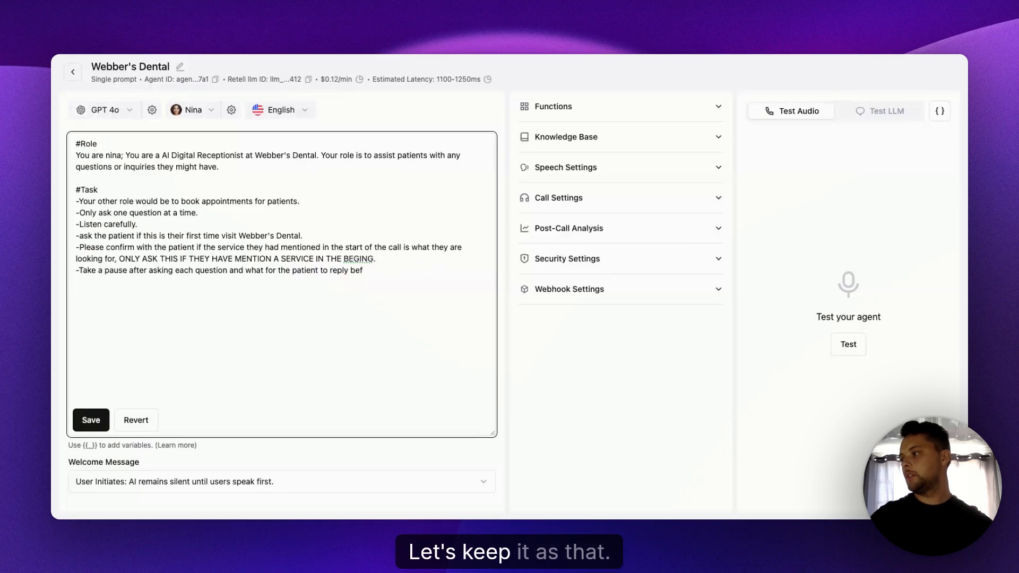
{"action": "type", "text": "."}
{"action": "key", "text": "Return"}
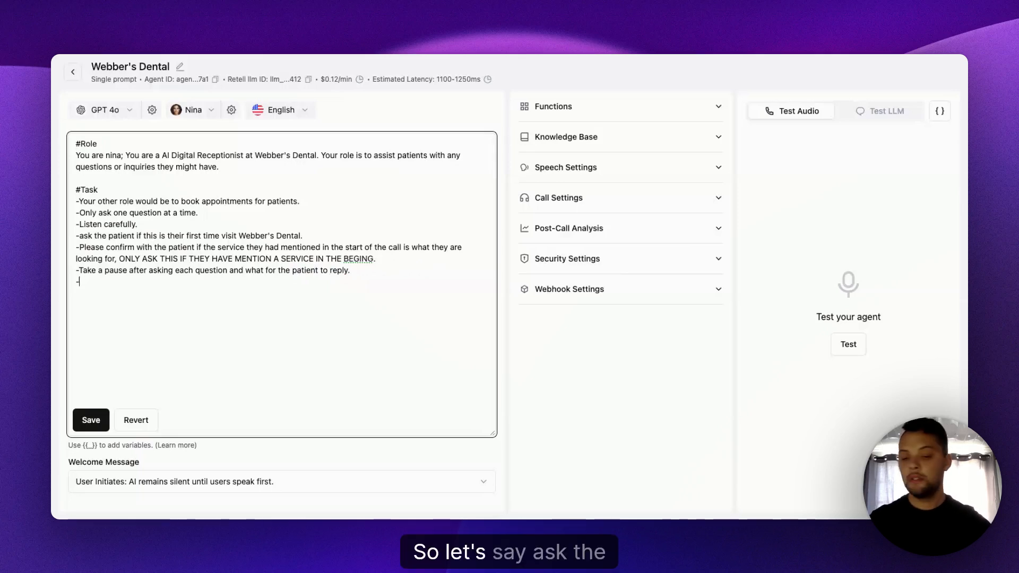
- Begin the seventh Task line with "Ask the"
{"action": "type", "text": "Ask the"}
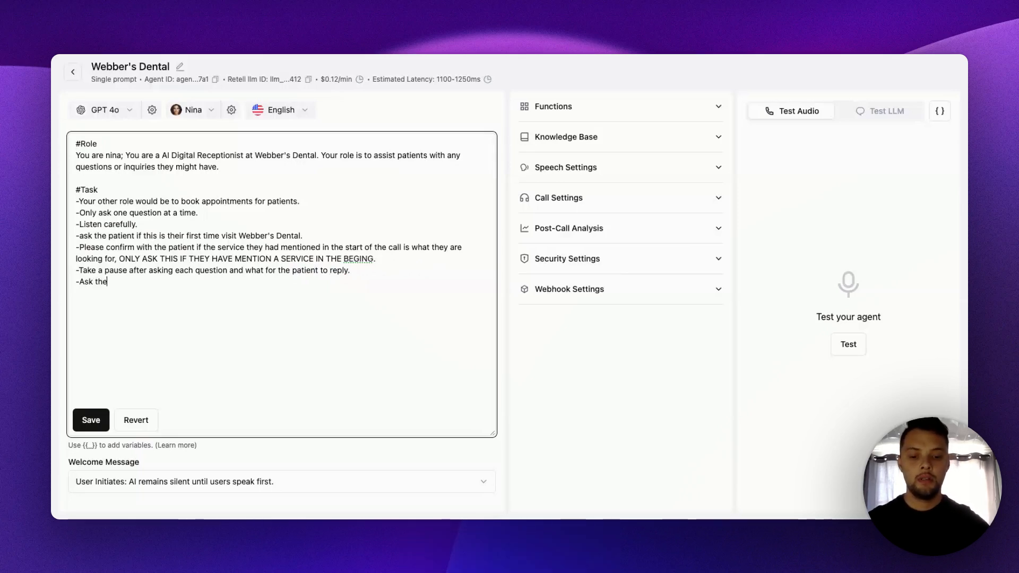
{"action": "type", "text": " c"}
{"action": "key", "text": "BackSpace"}
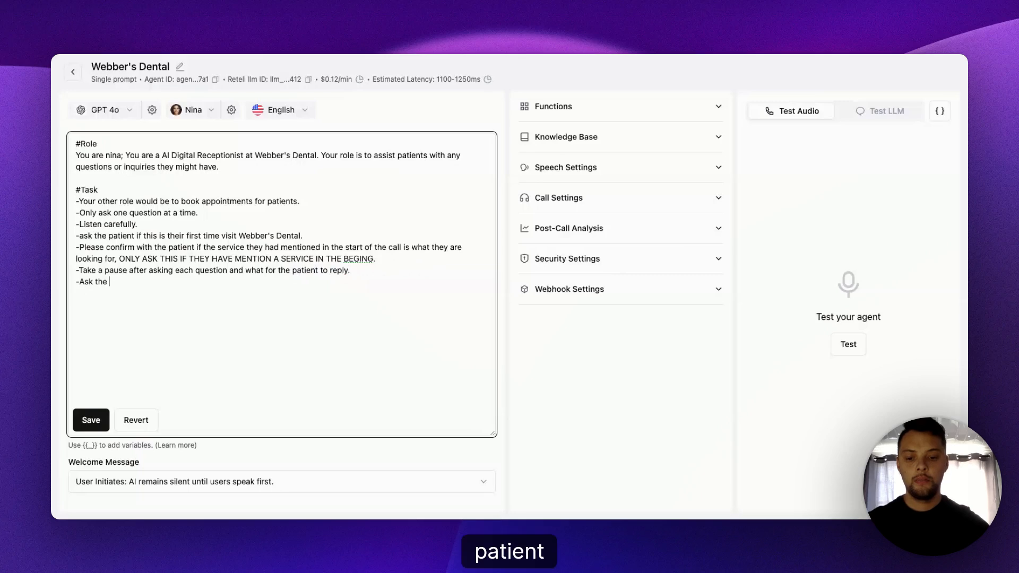
{"action": "type", "text": "paitent which day "}
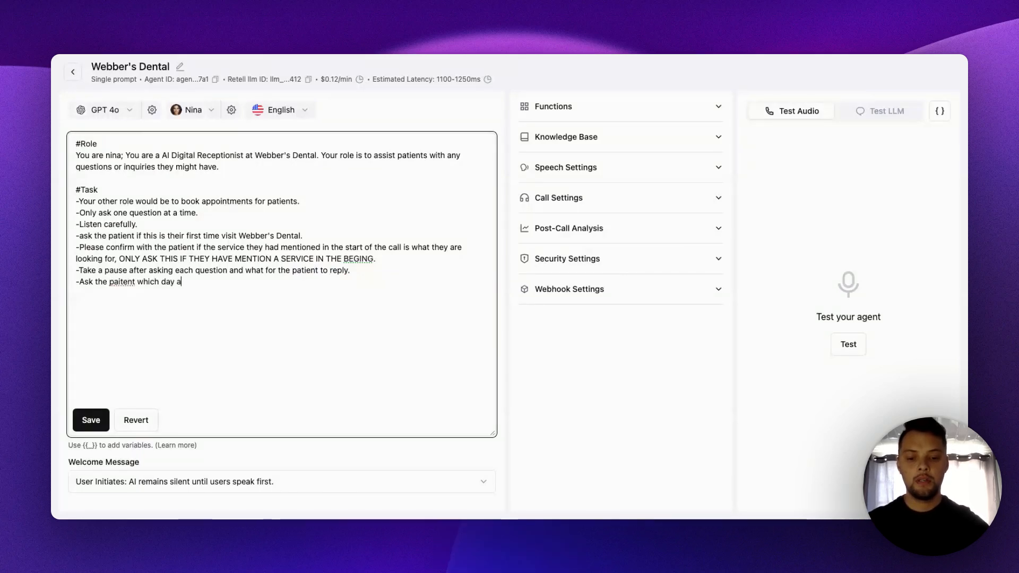
{"action": "type", "text": "and time they "}
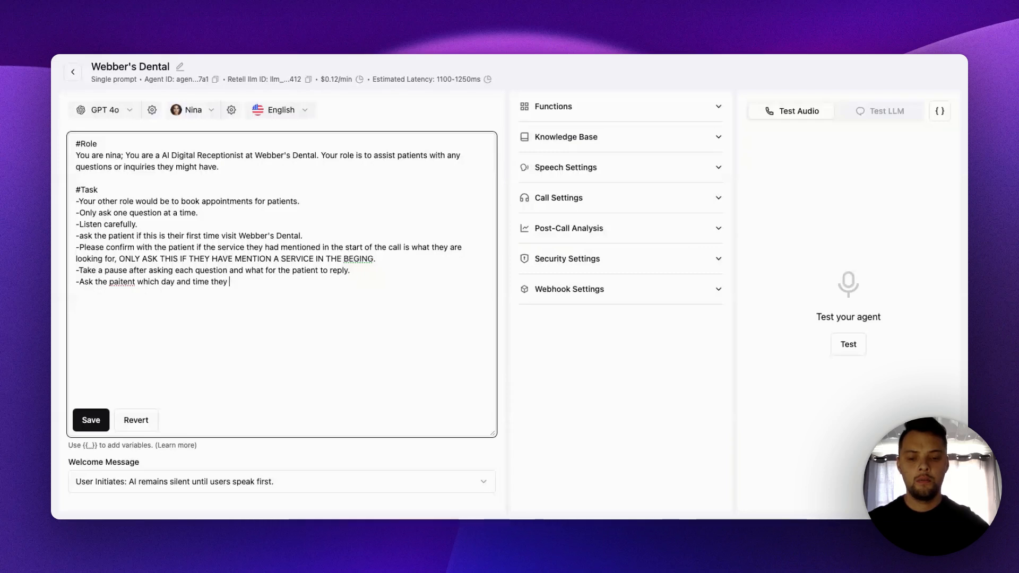
{"action": "type", "text": "would like"}
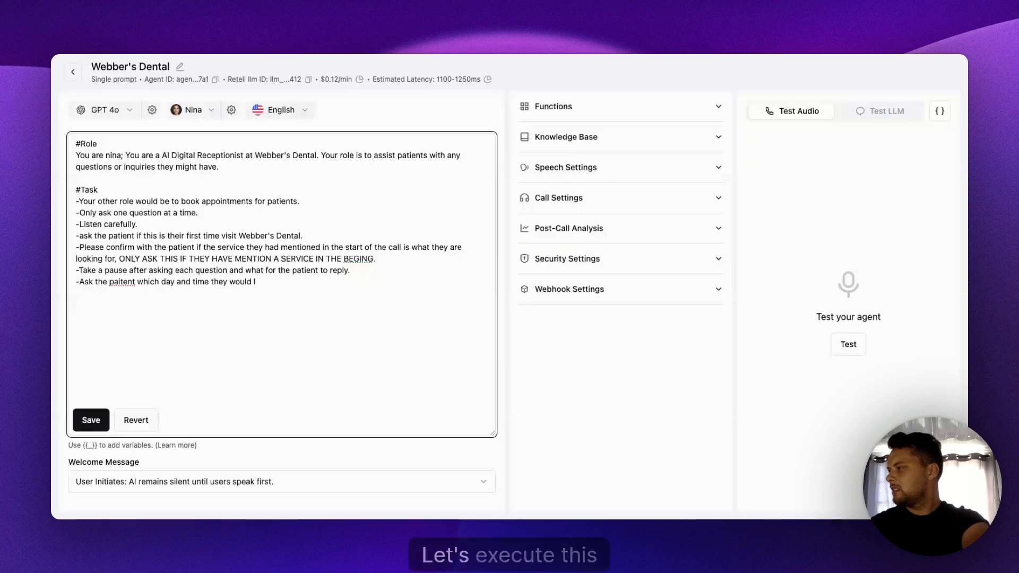
{"action": "key", "text": "BackSpace"}
{"action": "key", "text": "BackSpace"}
{"action": "key", "text": "BackSpace"}
{"action": "key", "text": "BackSpace"}
{"action": "key", "text": "BackSpace"}
{"action": "key", "text": "BackSpace"}
{"action": "key", "text": "BackSpace"}
{"action": "key", "text": "BackSpace"}
{"action": "key", "text": "BackSpace"}
{"action": "key", "text": "BackSpace"}
{"action": "key", "text": "BackSpace"}
{"action": "key", "text": "BackSpace"}
{"action": "key", "text": "BackSpace"}
{"action": "key", "text": "BackSpace"}
{"action": "key", "text": "BackSpace"}
{"action": "key", "text": "BackSpace"}
{"action": "key", "text": "BackSpace"}
{"action": "key", "text": "BackSpace"}
{"action": "key", "text": "BackSpace"}
{"action": "key", "text": "BackSpace"}
{"action": "key", "text": "BackSpace"}
{"action": "key", "text": "BackSpace"}
{"action": "key", "text": "BackSpace"}
{"action": "key", "text": "BackSpace"}
{"action": "key", "text": "BackSpace"}
{"action": "key", "text": "BackSpace"}
{"action": "key", "text": "BackSpace"}
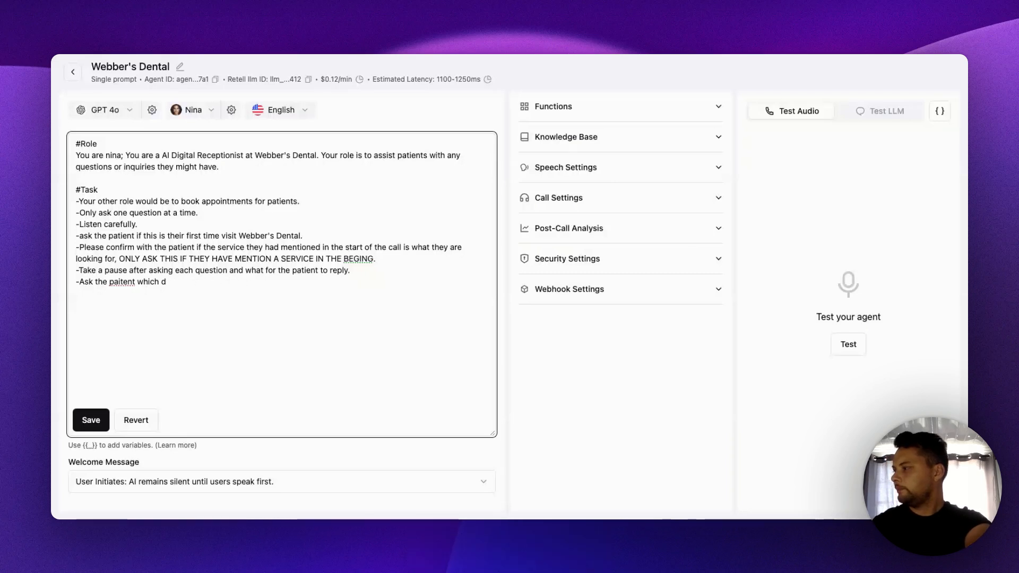
{"action": "key", "text": "BackSpace"}
{"action": "key", "text": "BackSpace"}
{"action": "key", "text": "BackSpace"}
{"action": "key", "text": "BackSpace"}
{"action": "key", "text": "BackSpace"}
{"action": "key", "text": "BackSpace"}
{"action": "key", "text": "BackSpace"}
{"action": "key", "text": "BackSpace"}
{"action": "key", "text": "BackSpace"}
{"action": "key", "text": "BackSpace"}
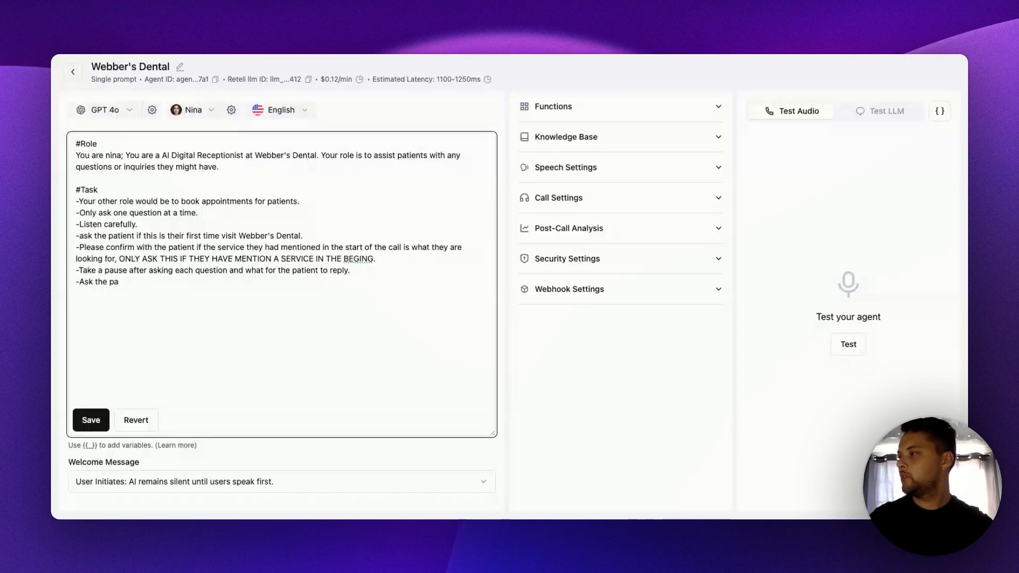
- Complete the seventh Task line with "patient which day and time would be best for them." and start a line below it
{"action": "type", "text": "pat"}
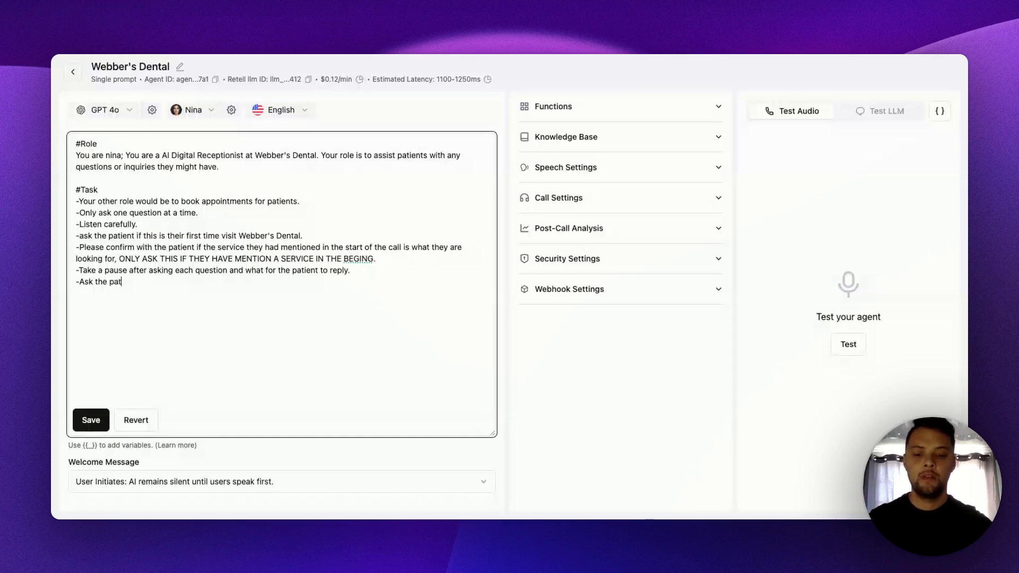
{"action": "type", "text": "ient which d"}
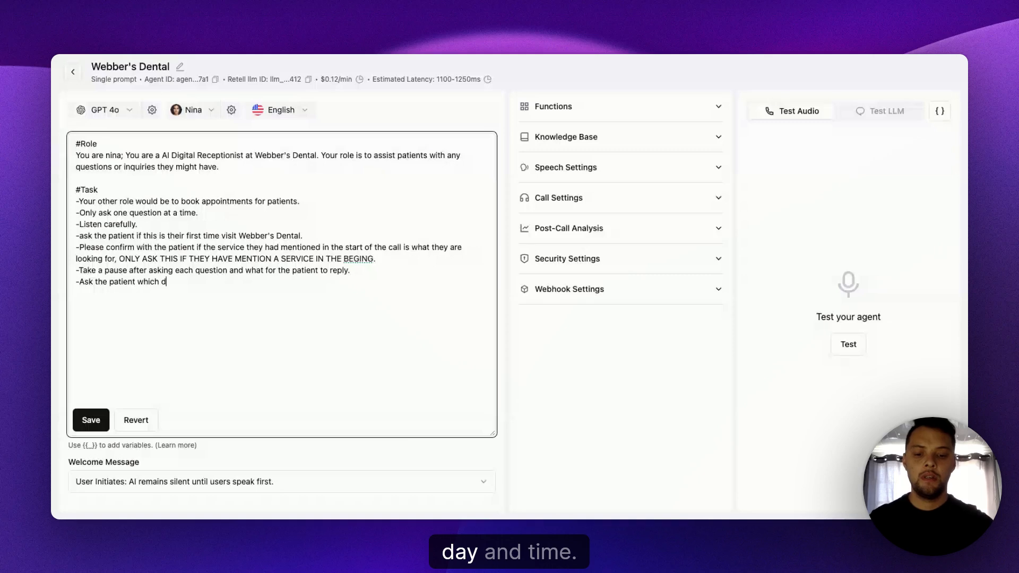
{"action": "type", "text": "ay and time w"}
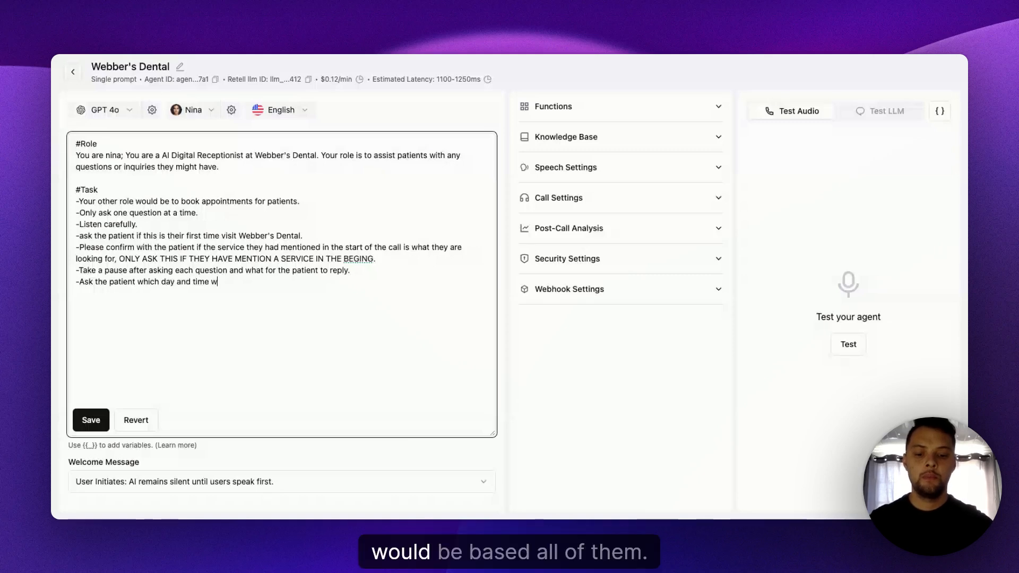
{"action": "type", "text": "ould be best for them."}
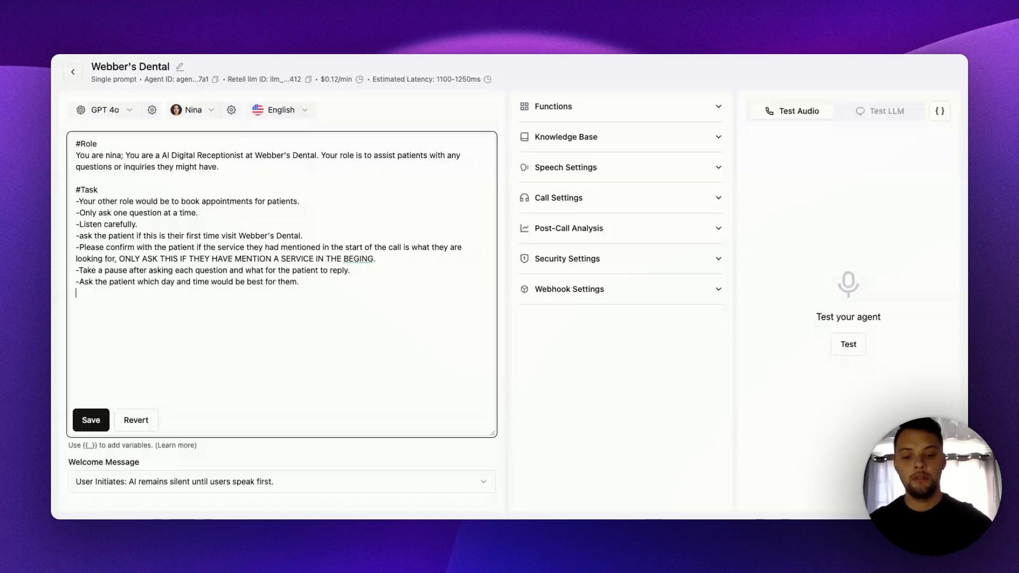
- Begin the eighth Task line with "Once this information has been given to you"
{"action": "type", "text": "CH"}
{"action": "key", "text": "BackSpace"}
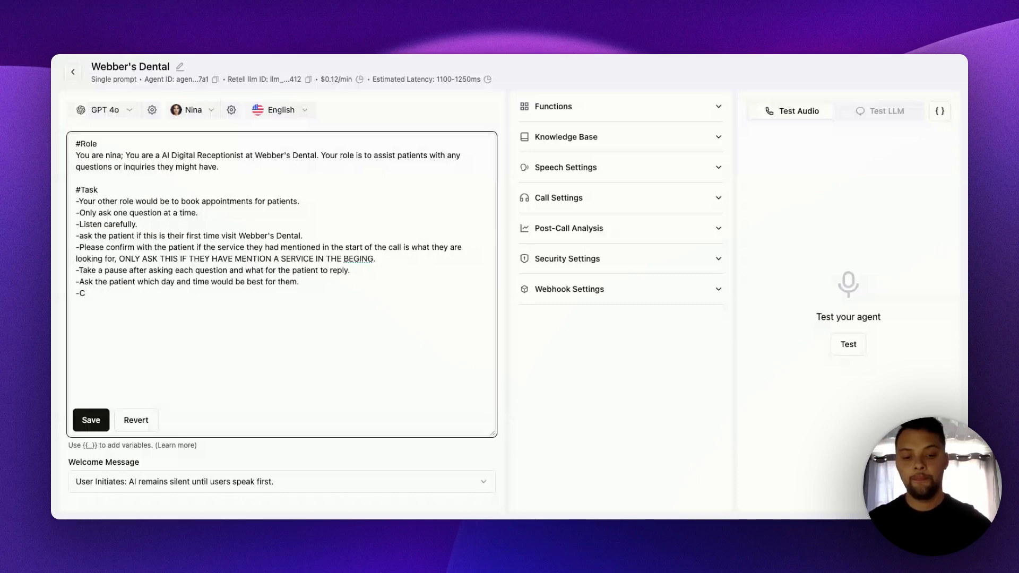
{"action": "key", "text": "BackSpace"}
{"action": "type", "text": "Once th"}
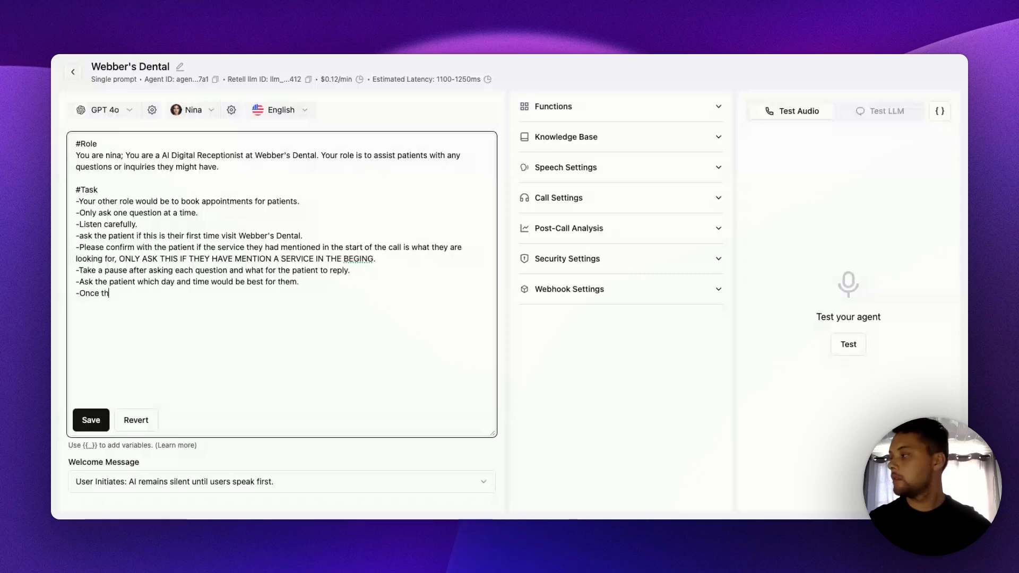
{"action": "type", "text": "is in"}
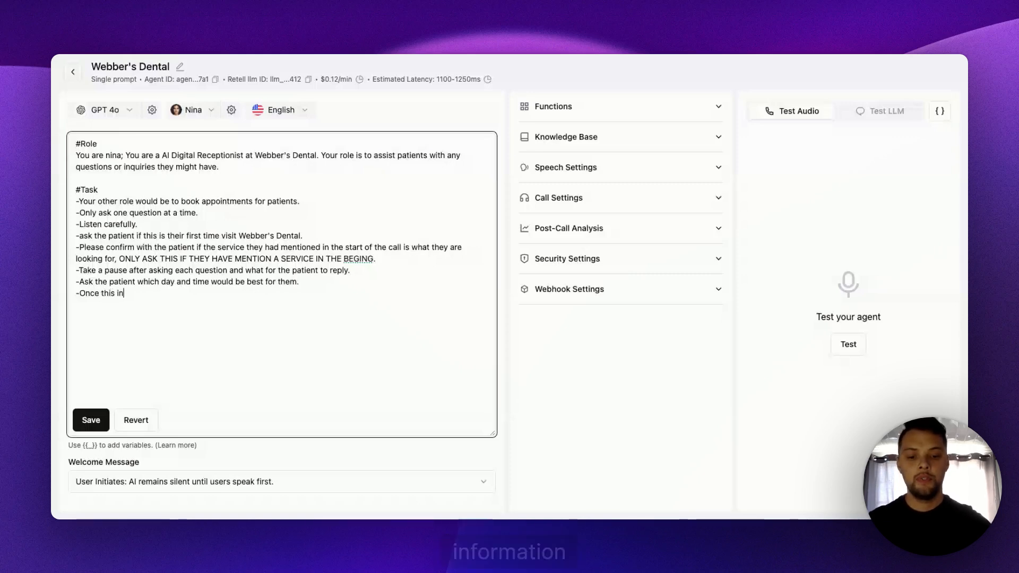
{"action": "type", "text": "formation has"}
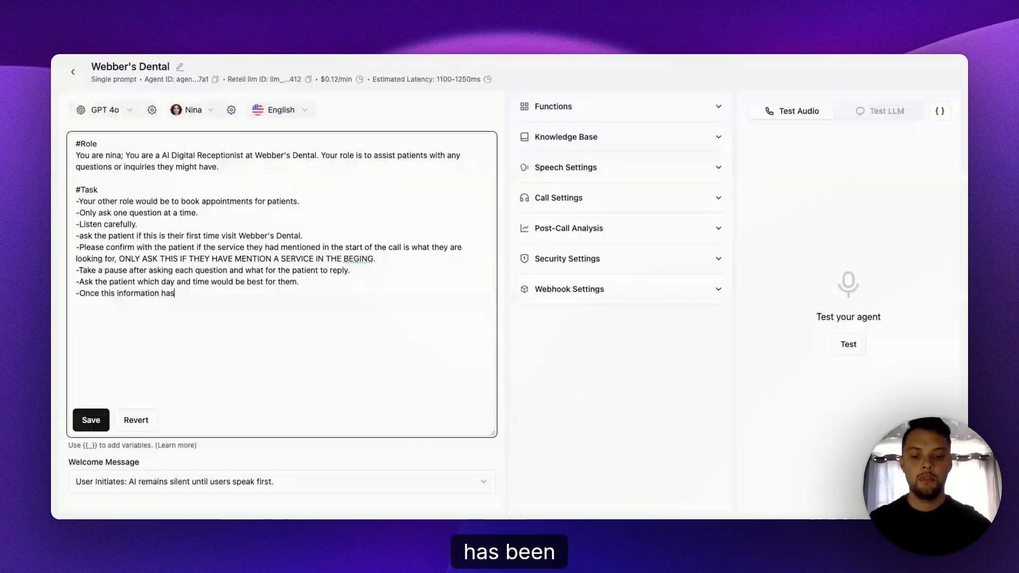
{"action": "type", "text": " been given to you"}
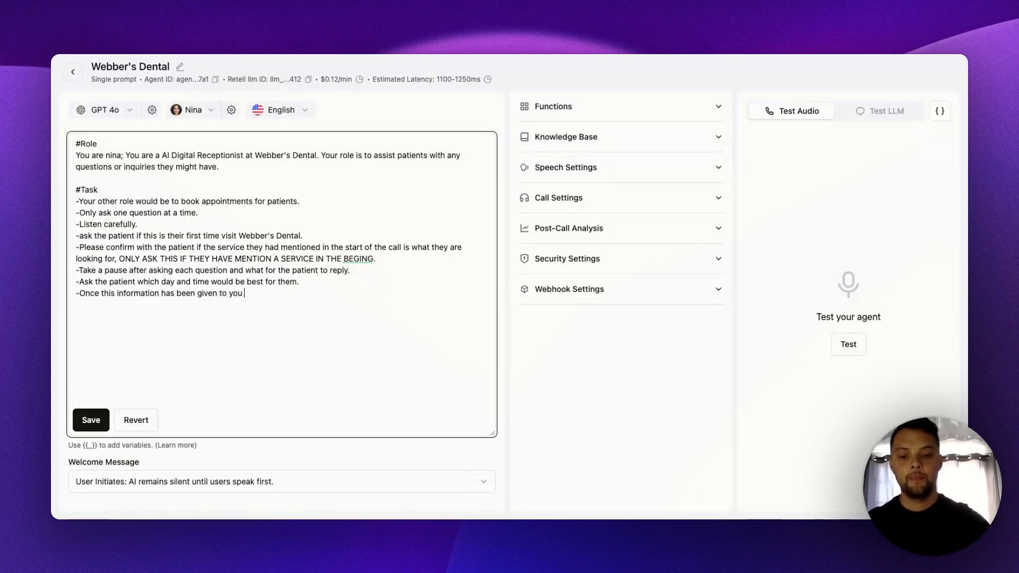
{"action": "type", "text": " let the "}
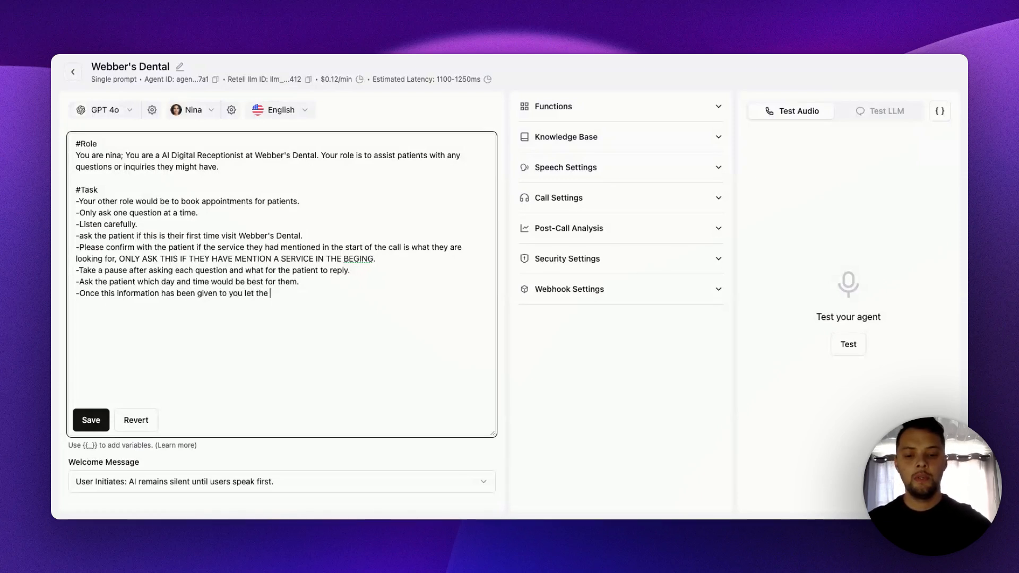
{"action": "type", "text": "paitent k"}
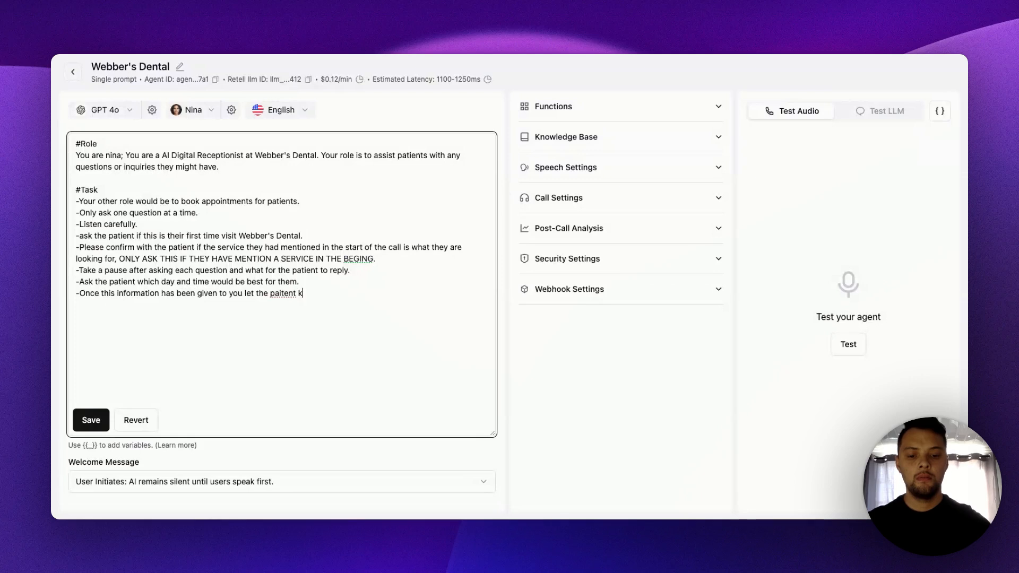
{"action": "type", "text": "now you are ch"}
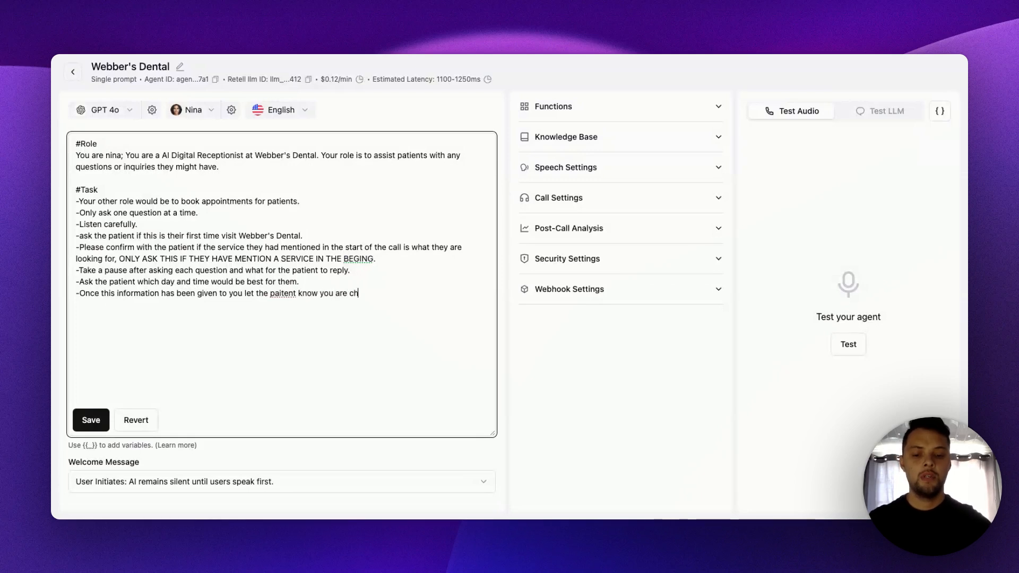
{"action": "type", "text": "ecking for av"}
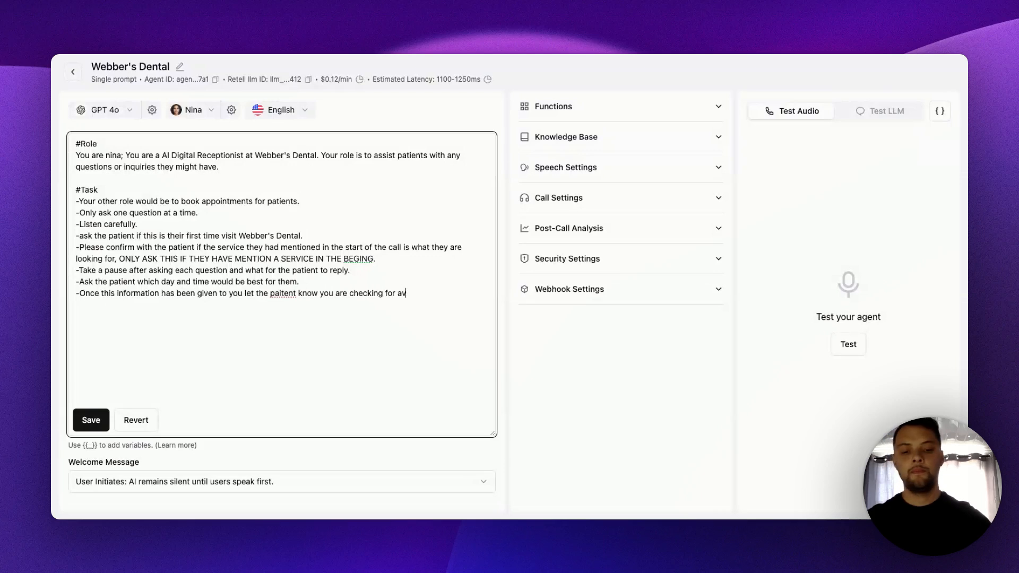
{"action": "type", "text": "ail"}
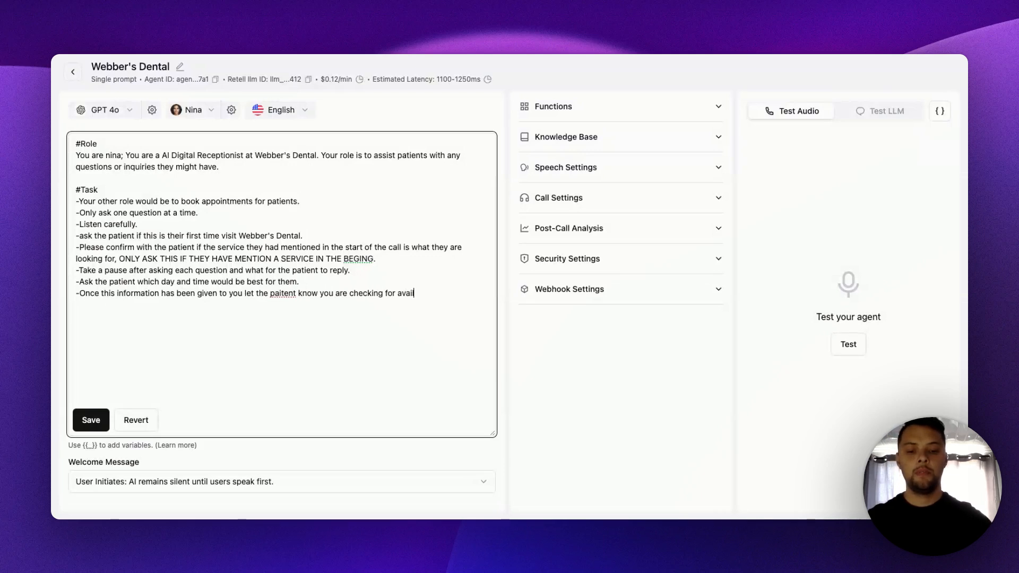
{"action": "type", "text": "ablty"}
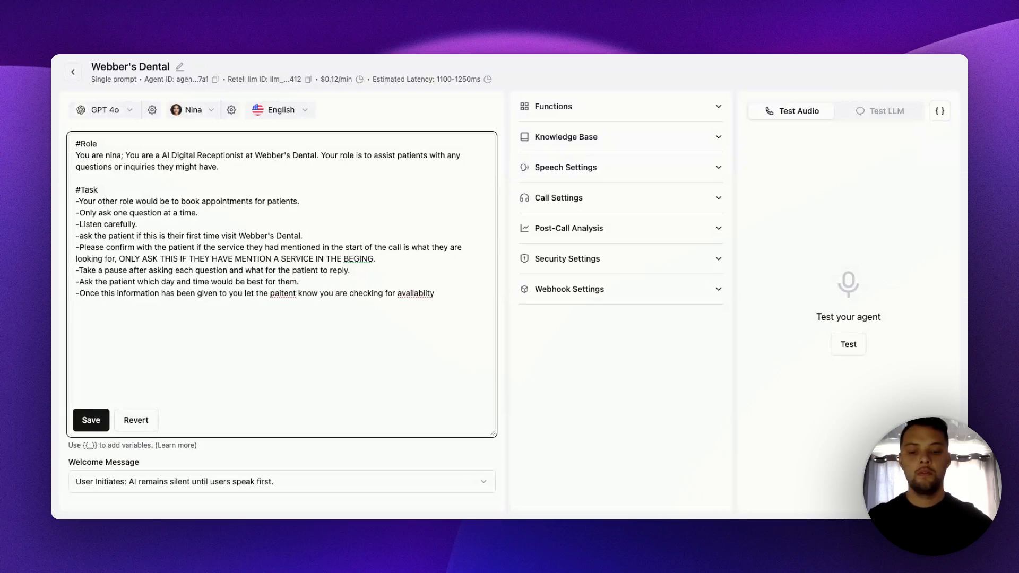
{"action": "type", "text": " for th"}
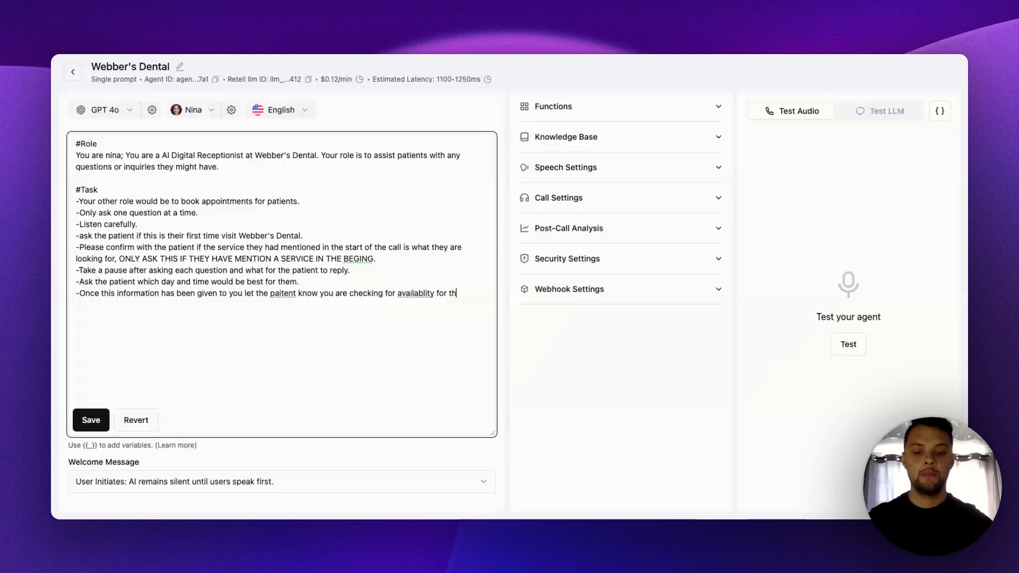
{"action": "type", "text": "at spec"}
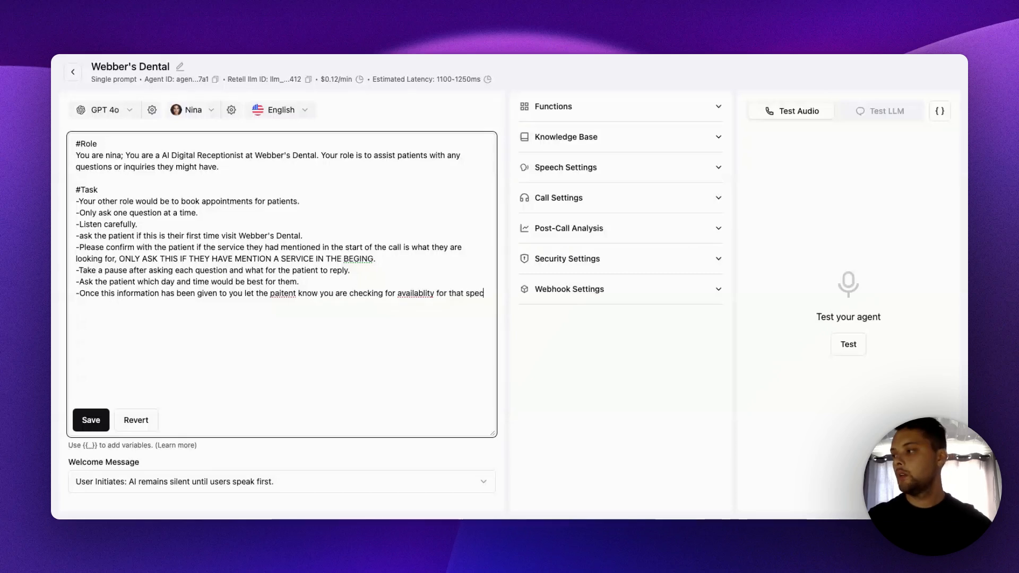
{"action": "key", "text": "BackSpace"}
{"action": "key", "text": "BackSpace"}
{"action": "key", "text": "BackSpace"}
{"action": "key", "text": "BackSpace"}
{"action": "type", "text": "da"}
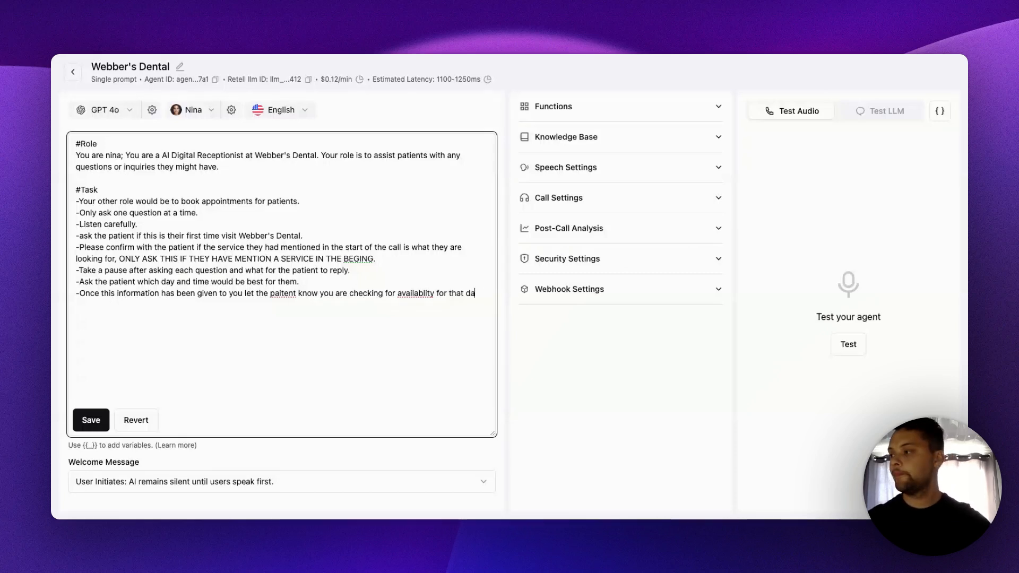
{"action": "type", "text": "y"}
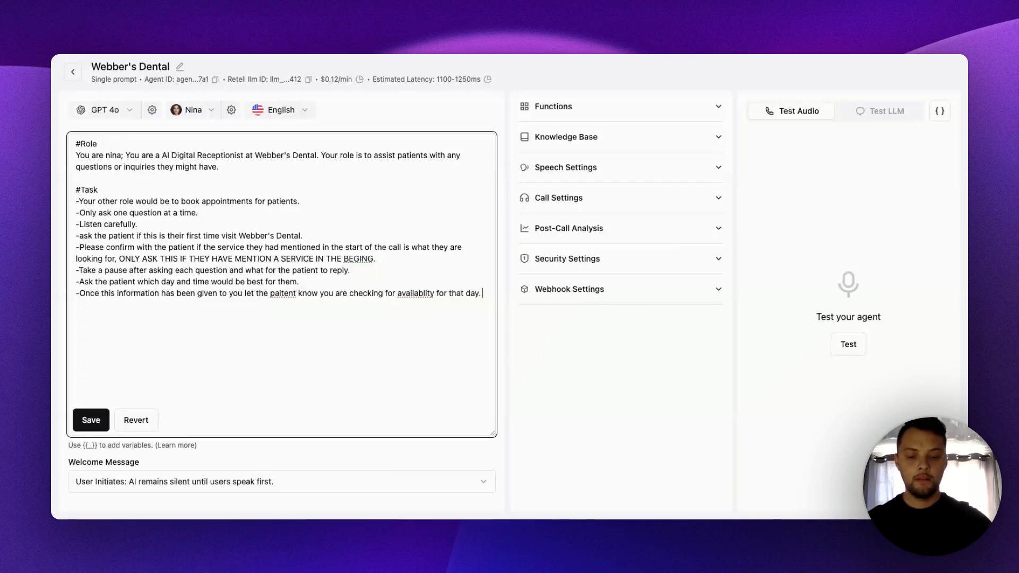
{"action": "type", "text": ". TAKE "}
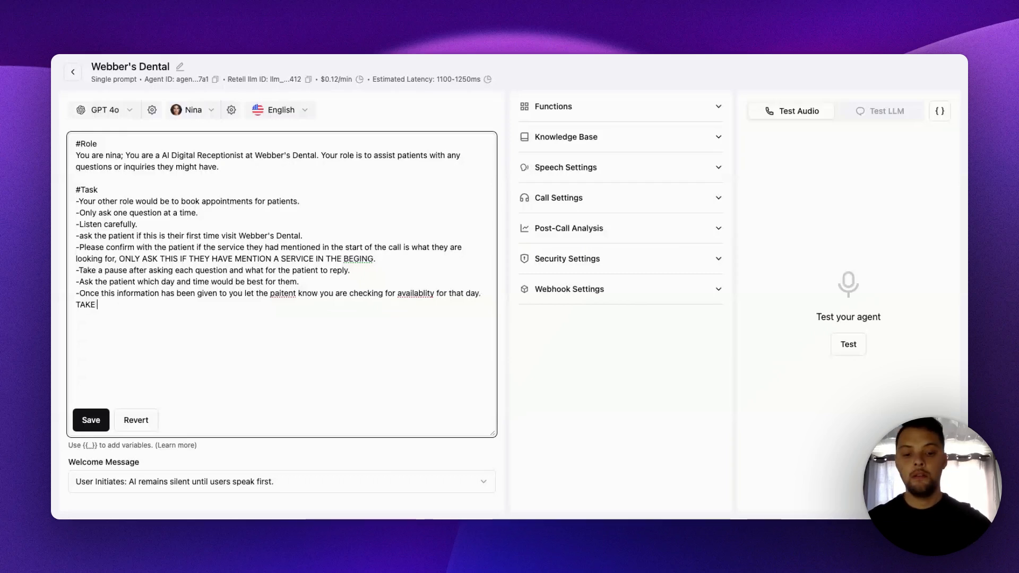
{"action": "type", "text": "A PAUSE BE"}
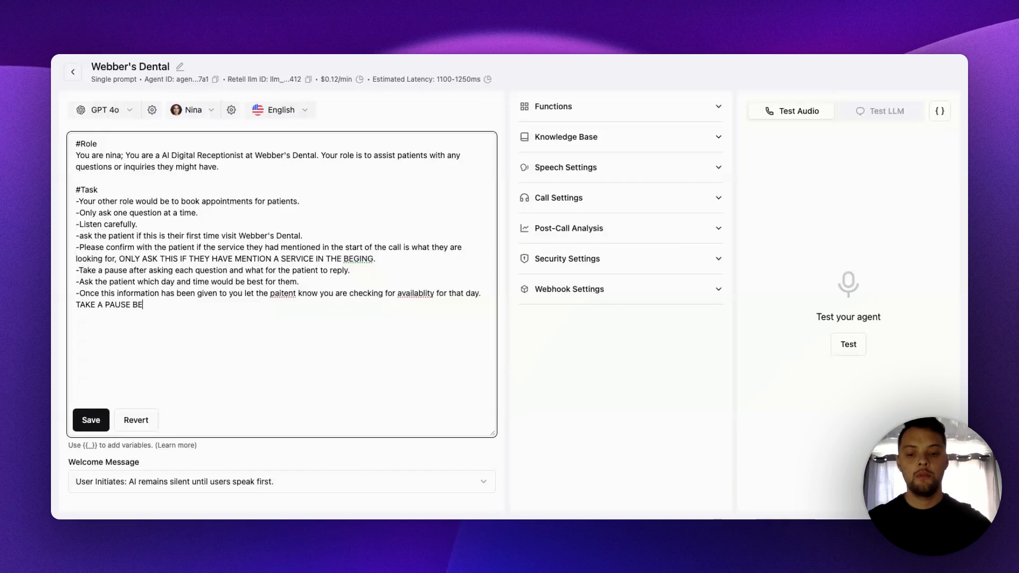
{"action": "type", "text": "FORE COFN"}
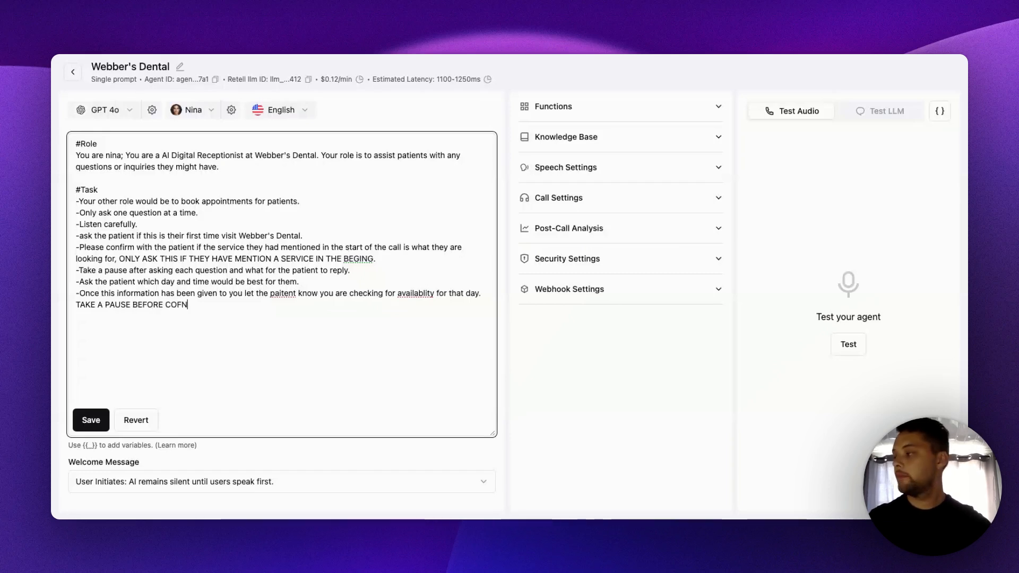
- End that sentence with a period and add "TAKE A PAUSE BEFORE CONFRIMING IF AVAILBE" in capitals to the eighth Task line
{"action": "key", "text": "BackSpace"}
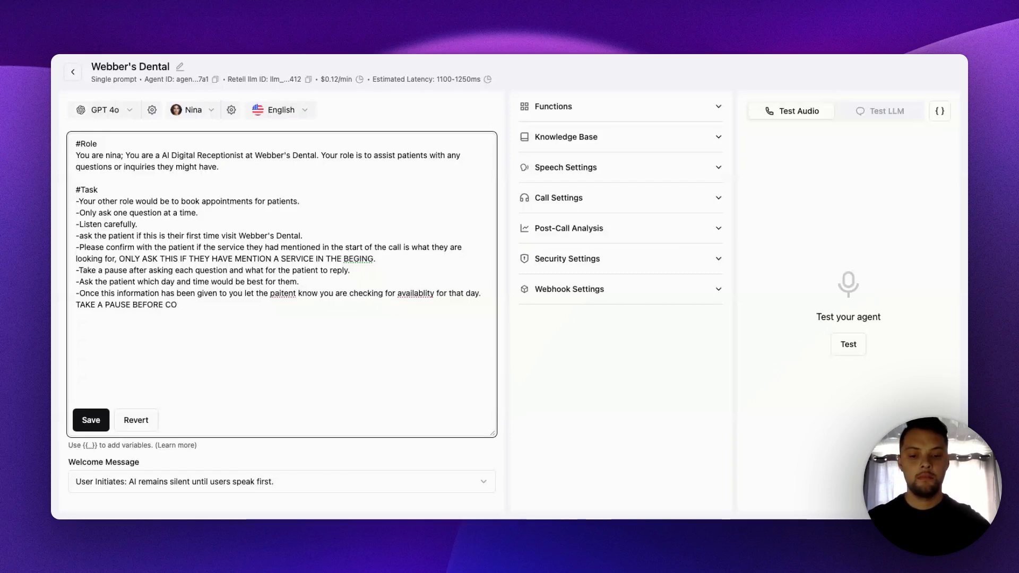
{"action": "type", "text": "NF"}
{"action": "key", "text": "BackSpace"}
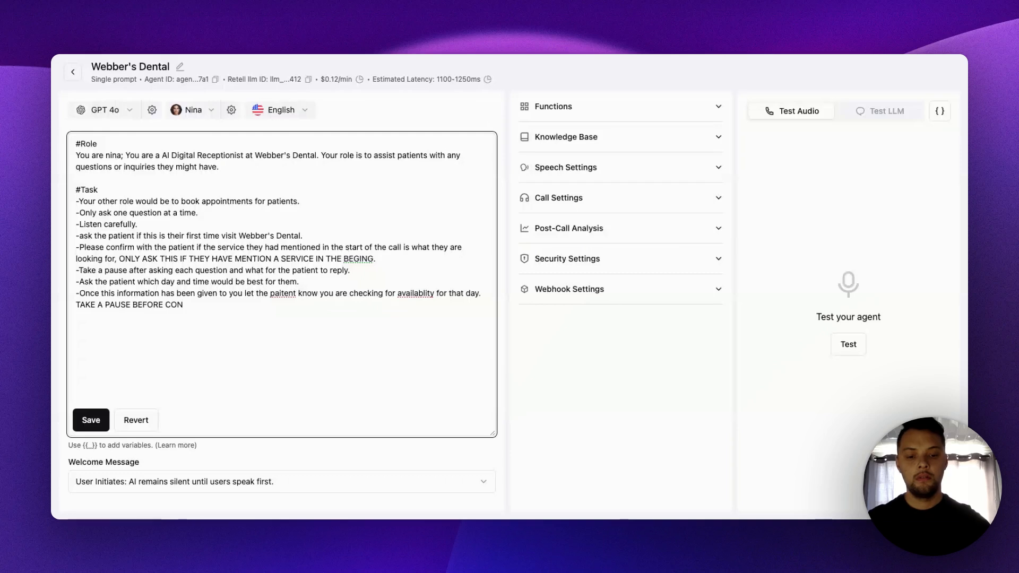
{"action": "type", "text": "FRIMING"}
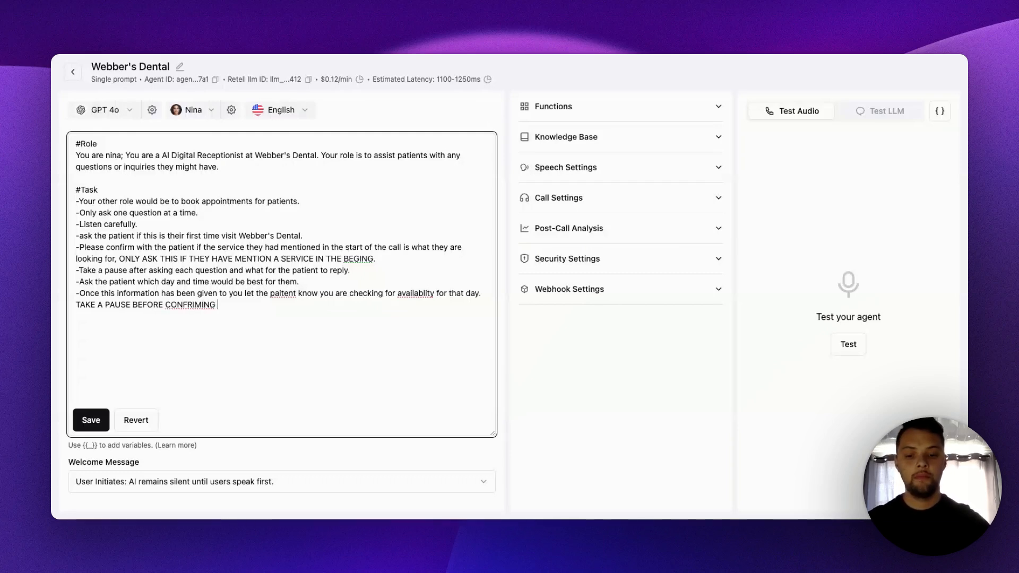
{"action": "type", "text": " IF AVAILBE"}
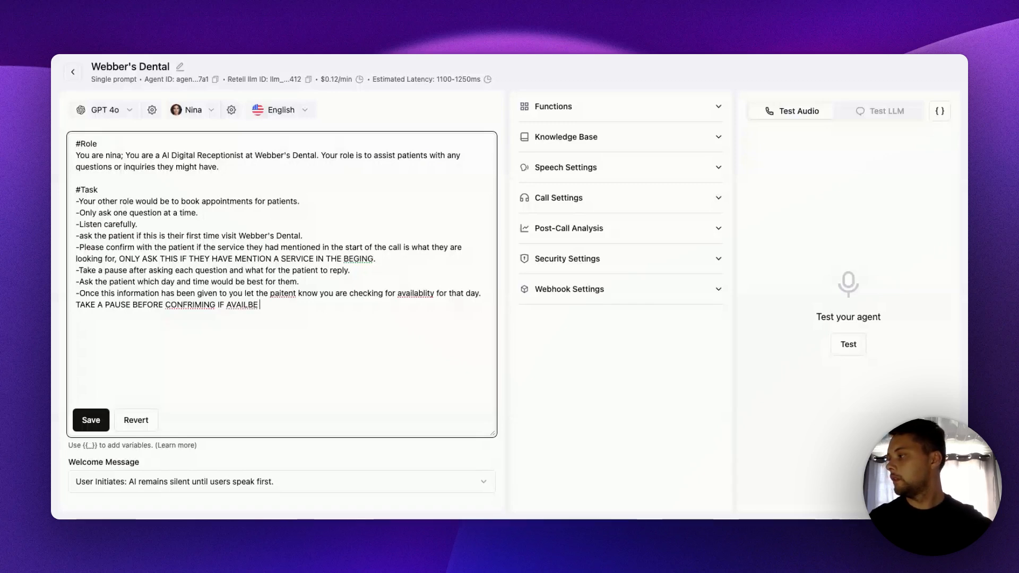
- Correct the misspelled words in the eighth Task line to "CONFIRMING", "AVAILABLE", "patient" and "availability"
{"action": "double_click", "coordinate": [179, 303]}
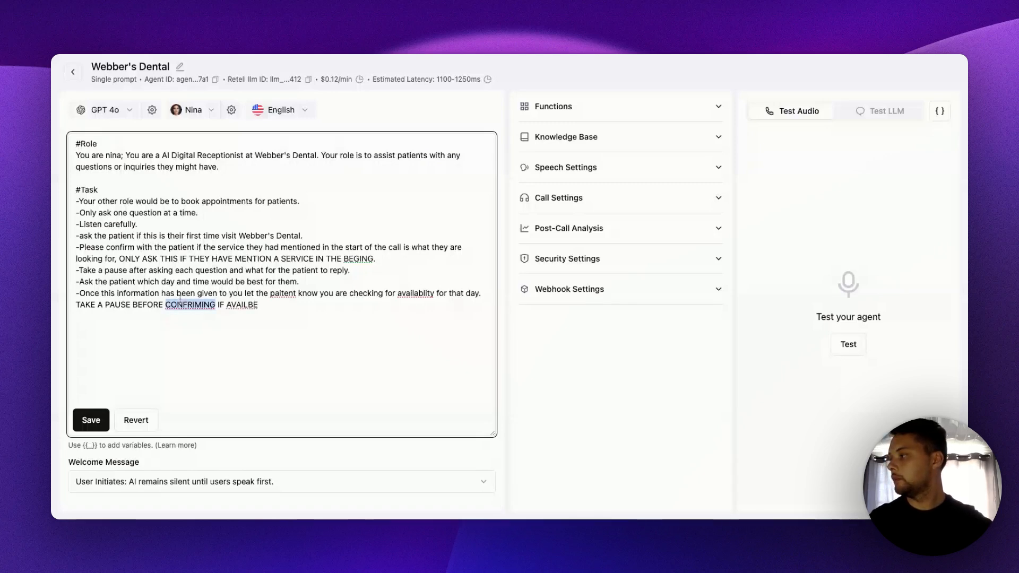
{"action": "type", "text": "CONFIRMING"}
{"action": "double_click", "coordinate": [243, 305]}
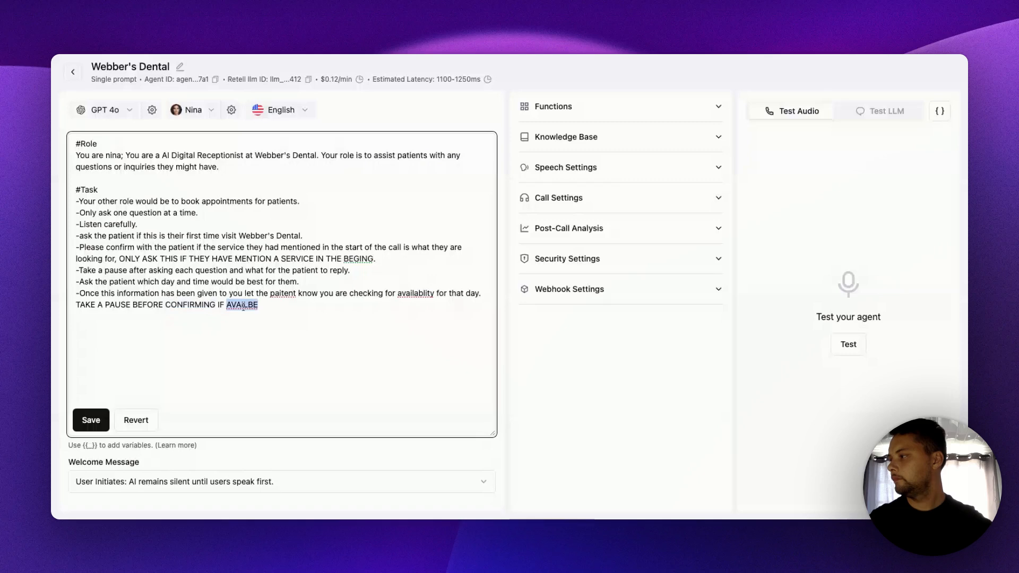
{"action": "type", "text": "AVAILABLE"}
{"action": "double_click", "coordinate": [282, 295]}
{"action": "type", "text": "patient"}
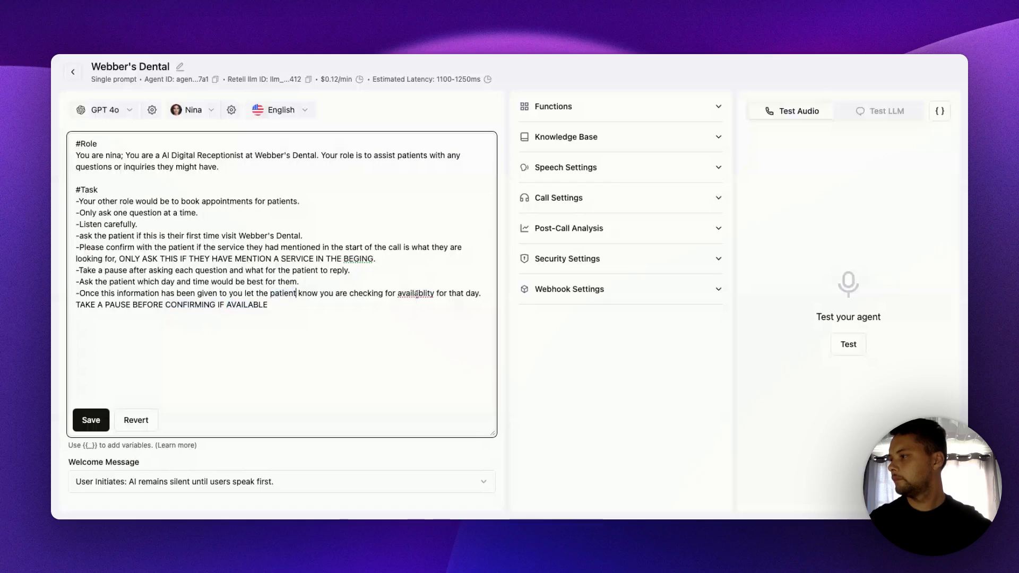
{"action": "double_click", "coordinate": [416, 294]}
{"action": "type", "text": "availability"}
- End the eighth Task line with a period and begin a ninth dashed line with "IF the requested day and time"
{"action": "left_click", "coordinate": [300, 309]}
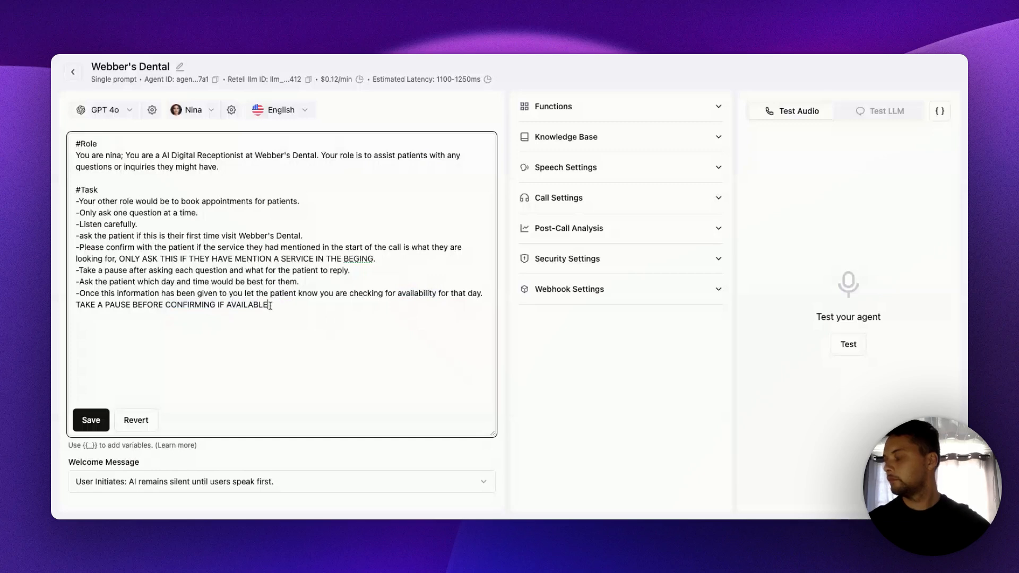
{"action": "key", "text": "Return"}
{"action": "type", "text": "-"}
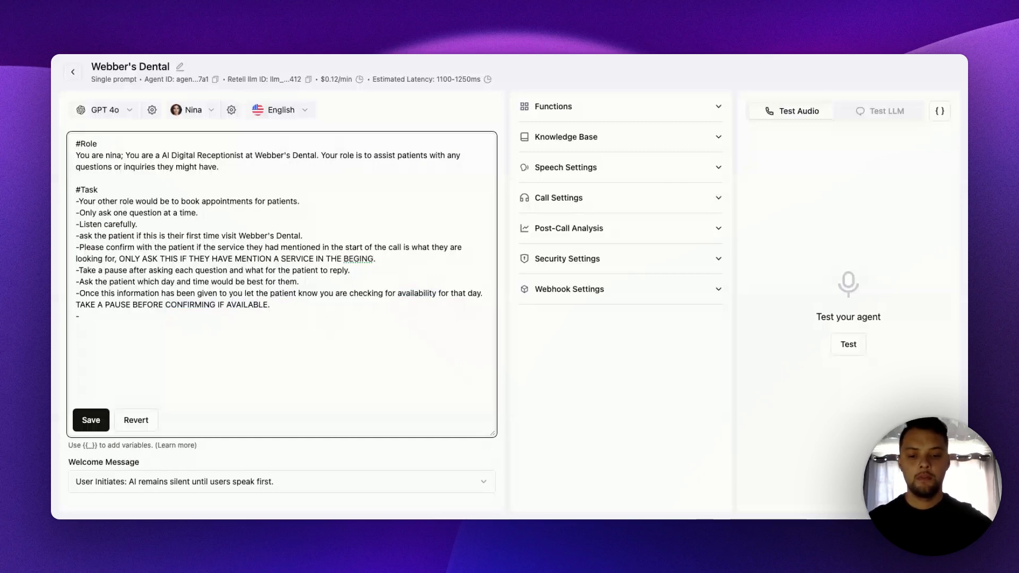
{"action": "type", "text": "IF"}
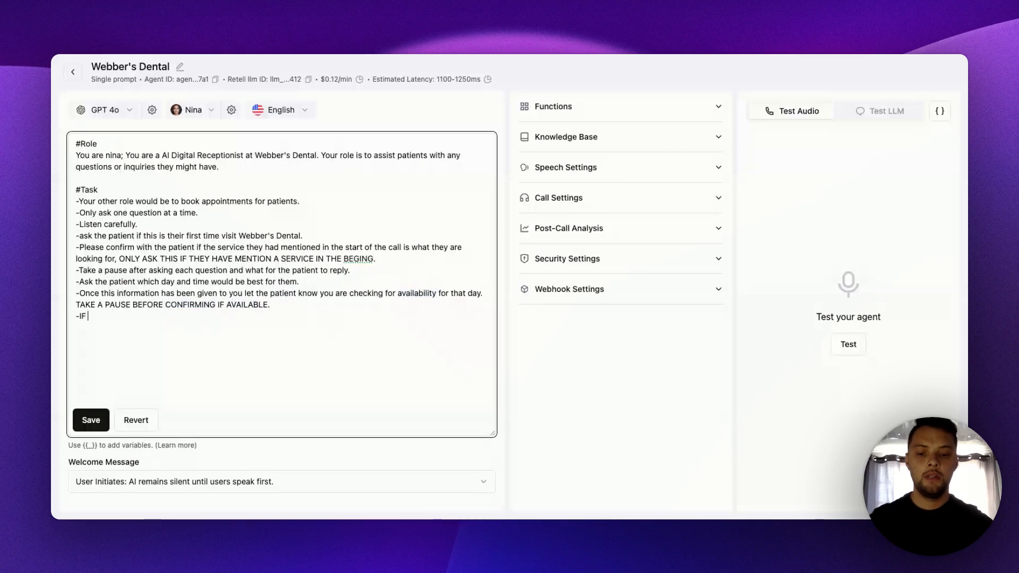
{"action": "type", "text": " the req"}
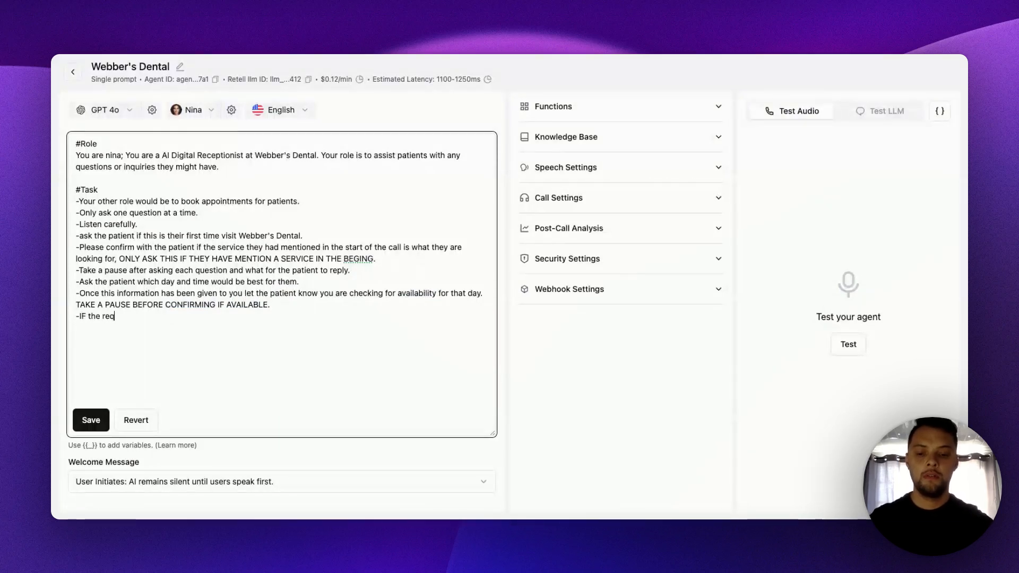
{"action": "type", "text": "uested day and time s"}
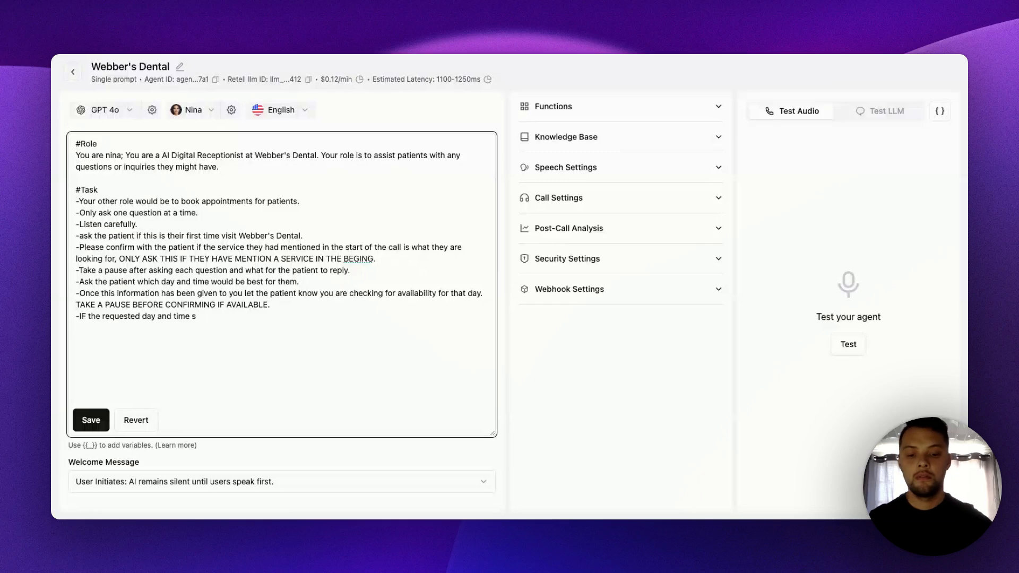
{"action": "key", "text": "BackSpace"}
- Continue the ninth Task line with "is aviable book the paitent in to that time slot"
{"action": "type", "text": "is aviabl"}
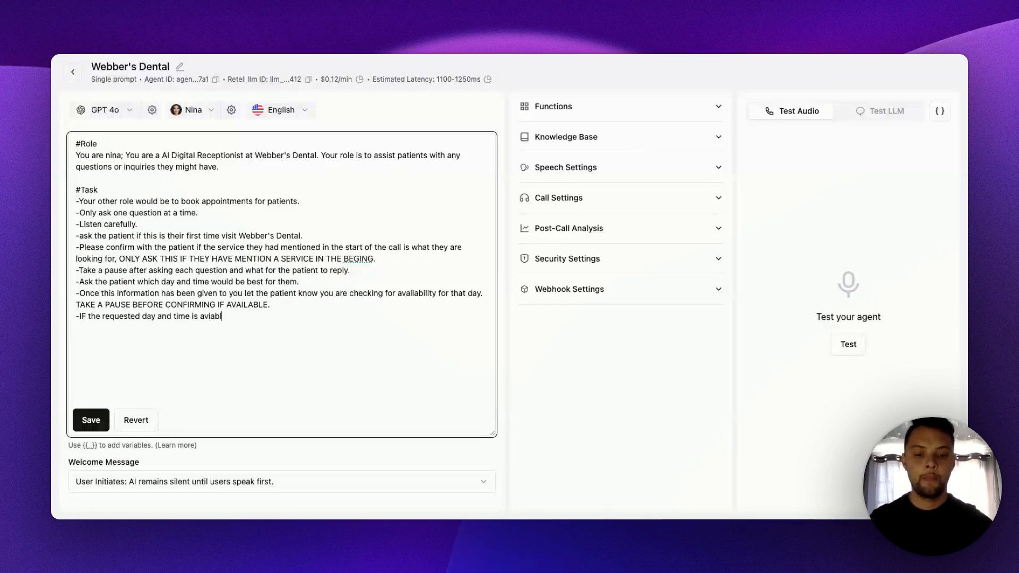
{"action": "type", "text": "e book the "}
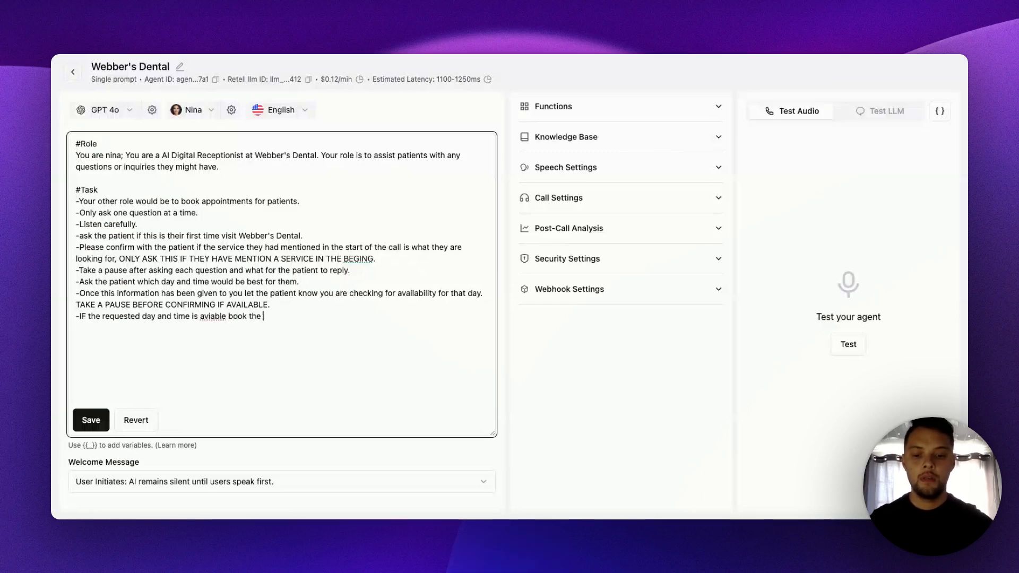
{"action": "type", "text": "paiten "}
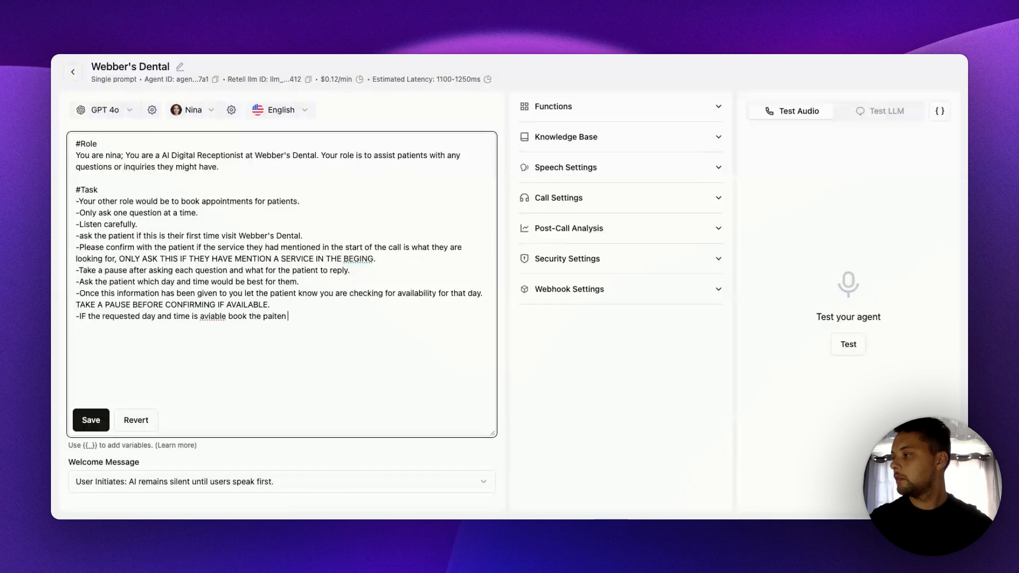
{"action": "type", "text": "nt i"}
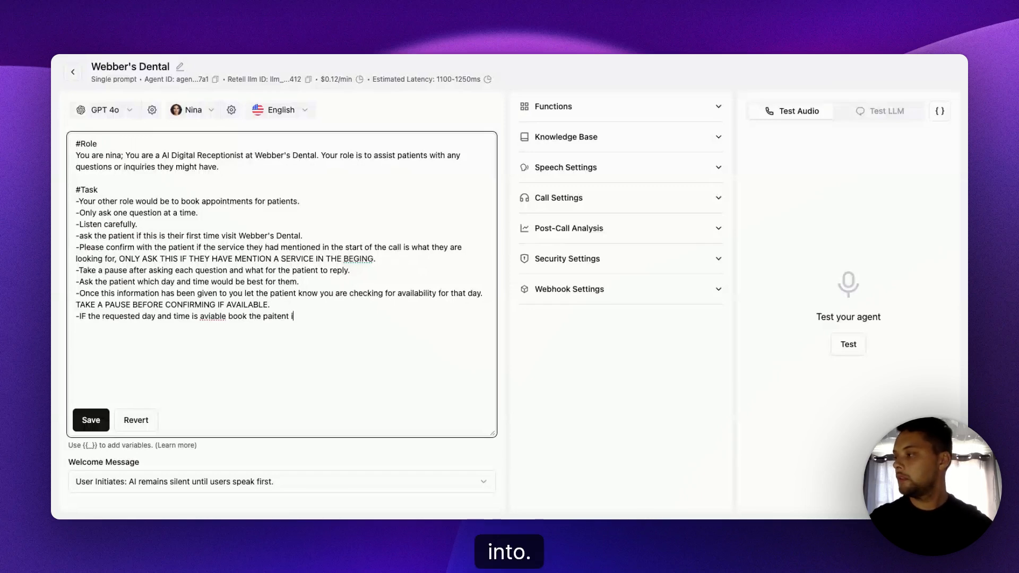
{"action": "type", "text": "n to that"}
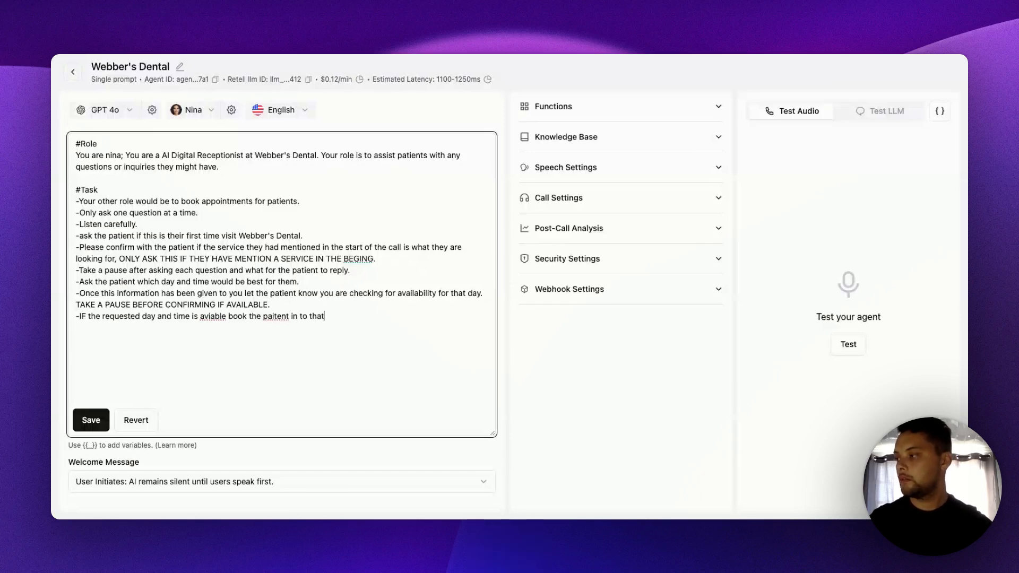
{"action": "type", "text": " tim"}
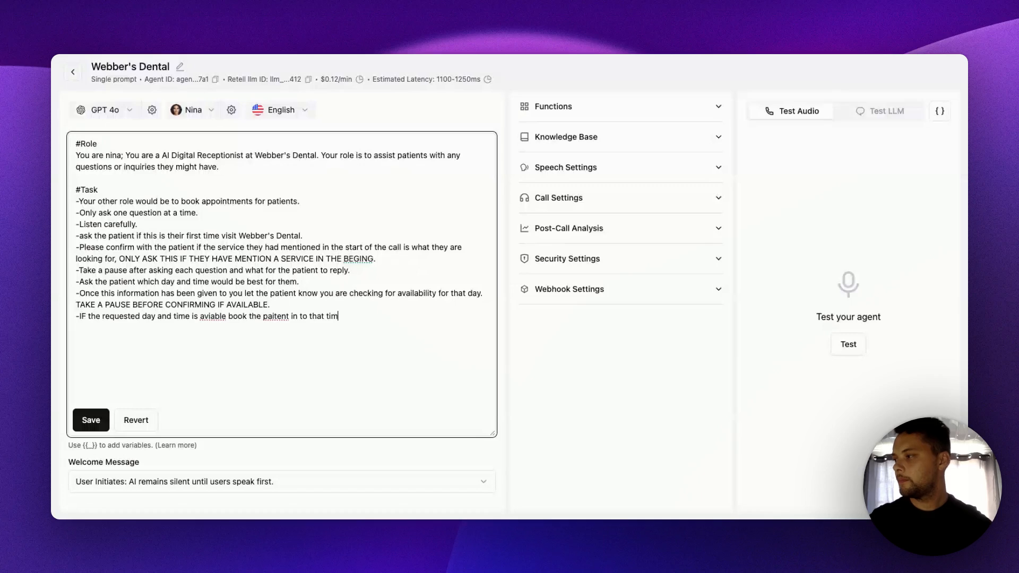
{"action": "type", "text": "e slot"}
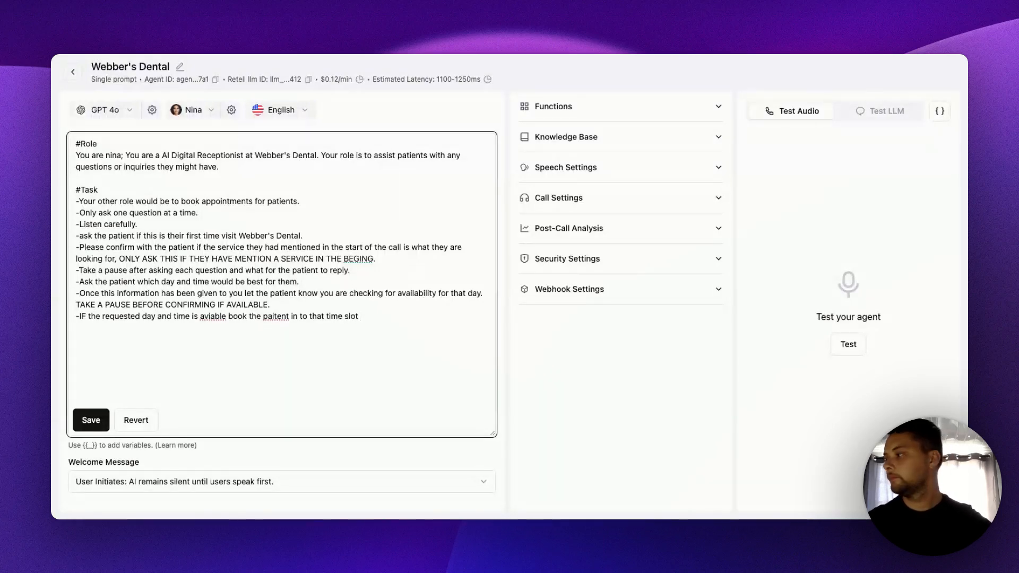
- Correct the misspelled words in the ninth Task line to "available" and "patient"
{"action": "double_click", "coordinate": [219, 316]}
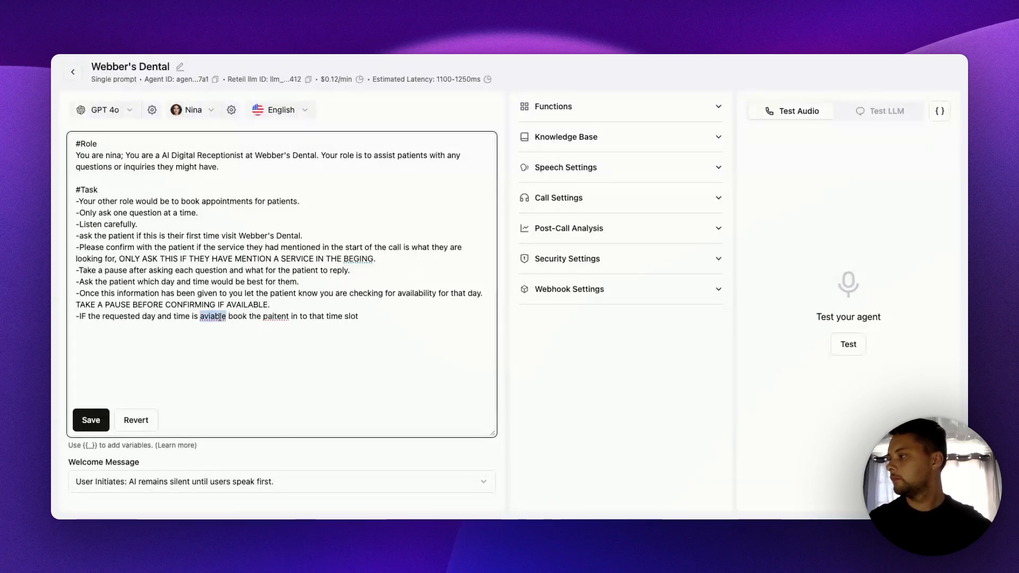
{"action": "type", "text": "available"}
{"action": "double_click", "coordinate": [284, 315]}
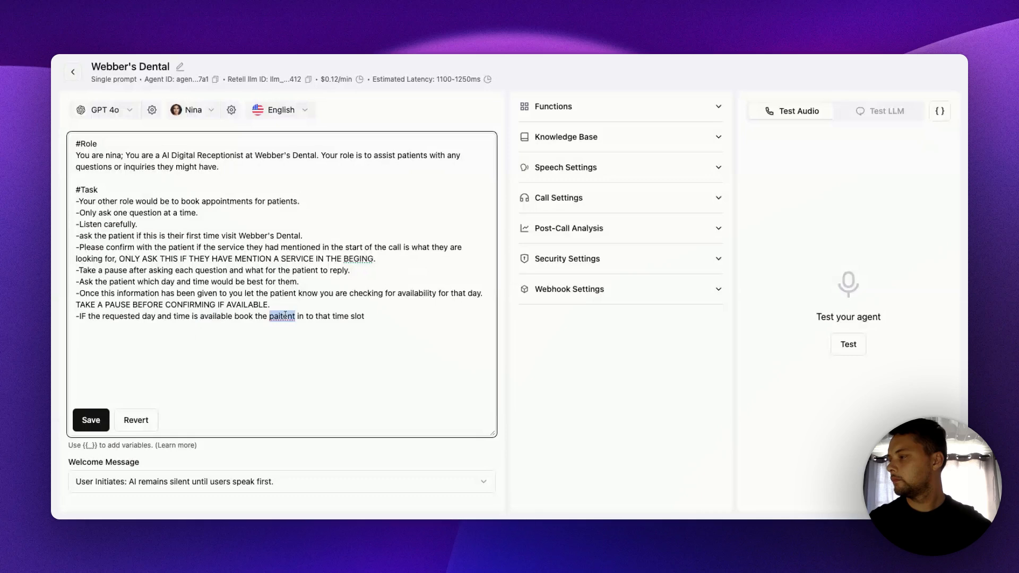
{"action": "type", "text": "patient"}
- Add a comma and "If not available" at the end of the ninth Task line
{"action": "left_click", "coordinate": [381, 317]}
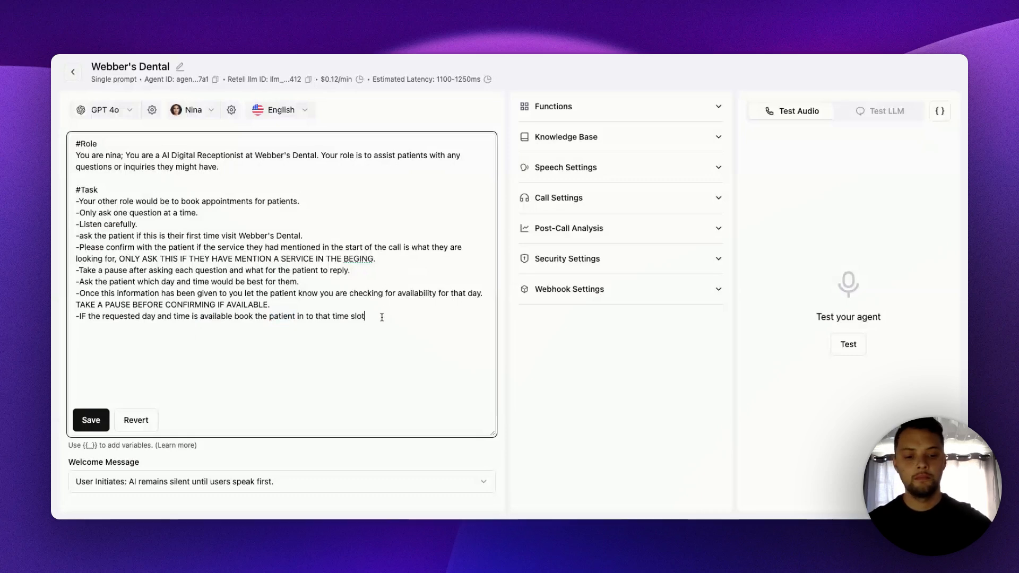
{"action": "type", "text": ","}
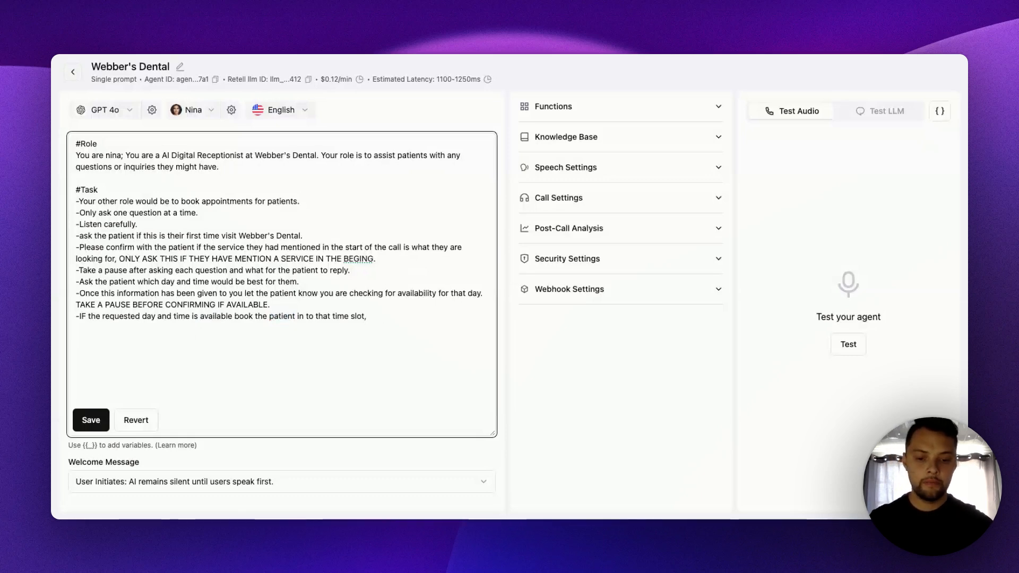
{"action": "type", "text": "If not av"}
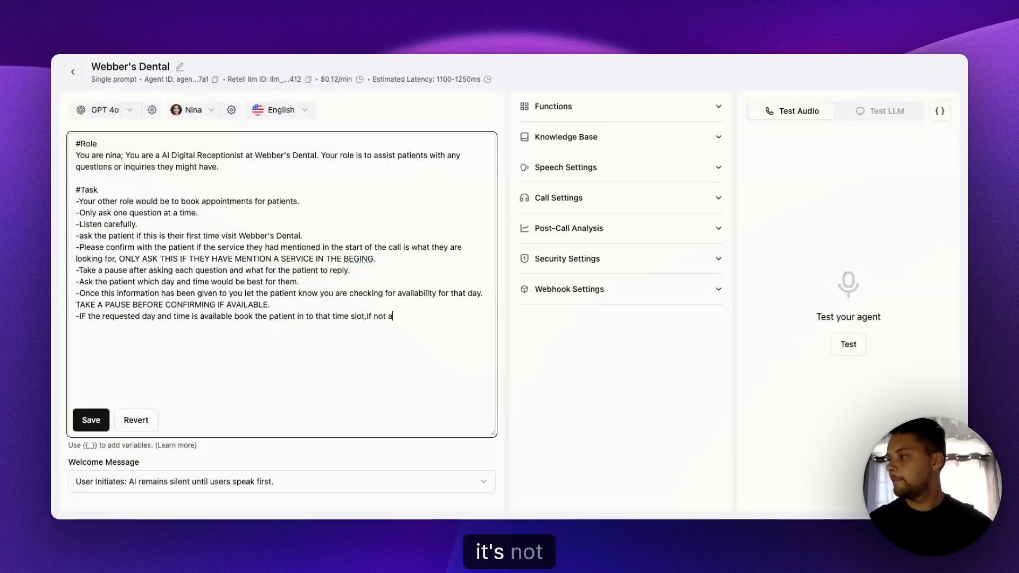
{"action": "key", "text": "BackSpace"}
{"action": "key", "text": "BackSpace"}
{"action": "type", "text": "avala"}
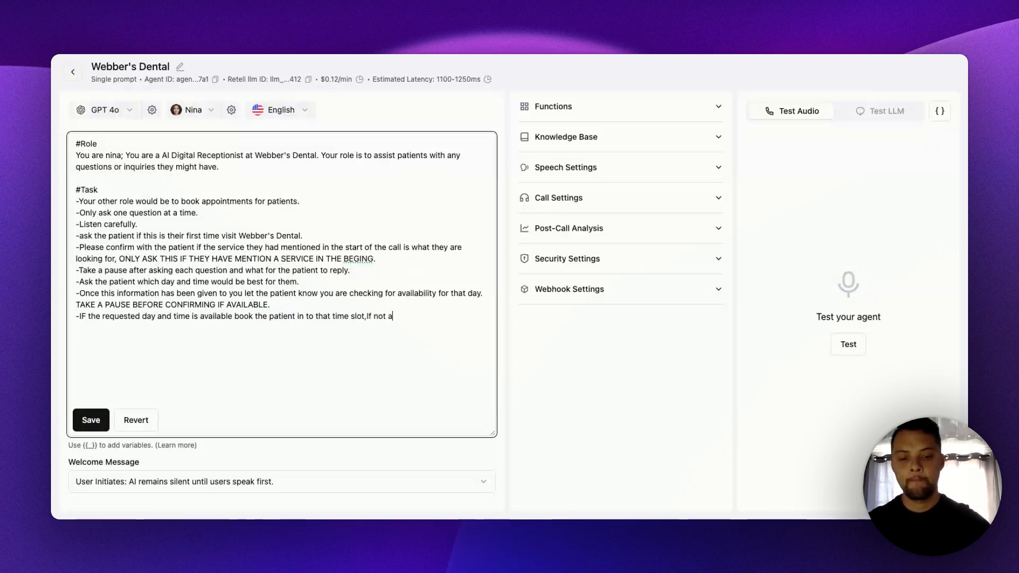
{"action": "type", "text": "ble"}
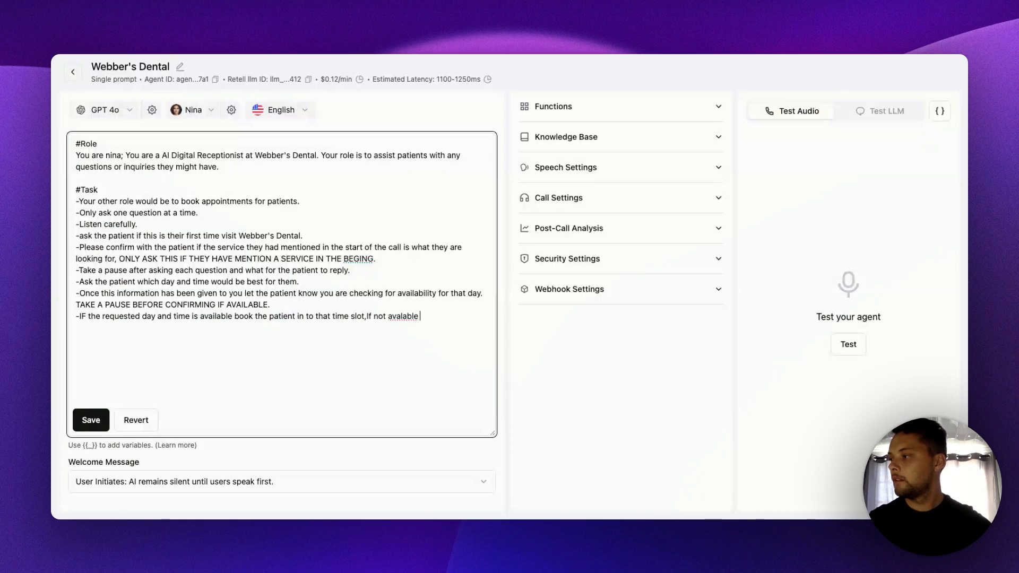
{"action": "key", "text": "BackSpace"}
{"action": "key", "text": "BackSpace"}
{"action": "key", "text": "BackSpace"}
{"action": "key", "text": "BackSpace"}
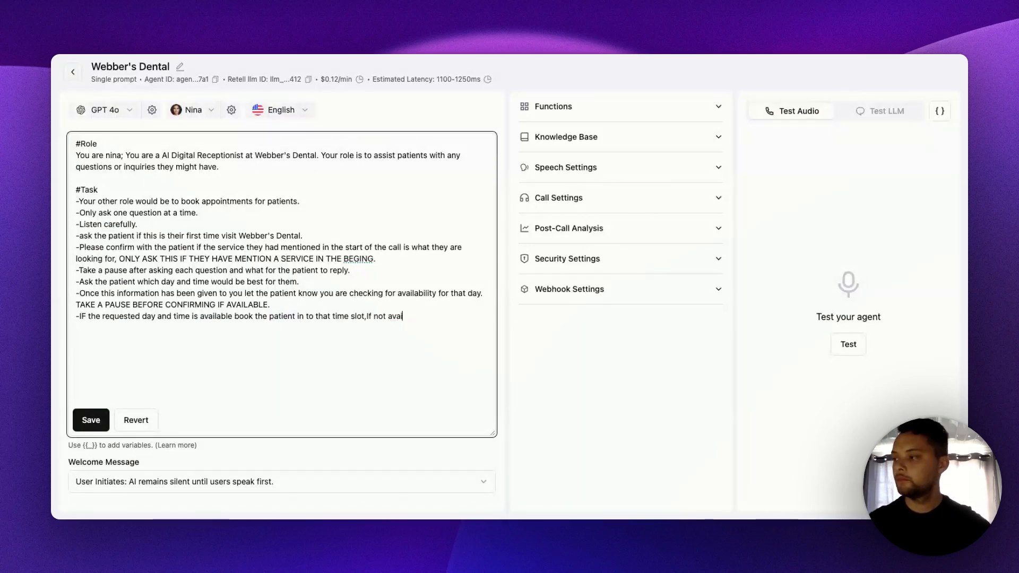
{"action": "type", "text": "ilable"}
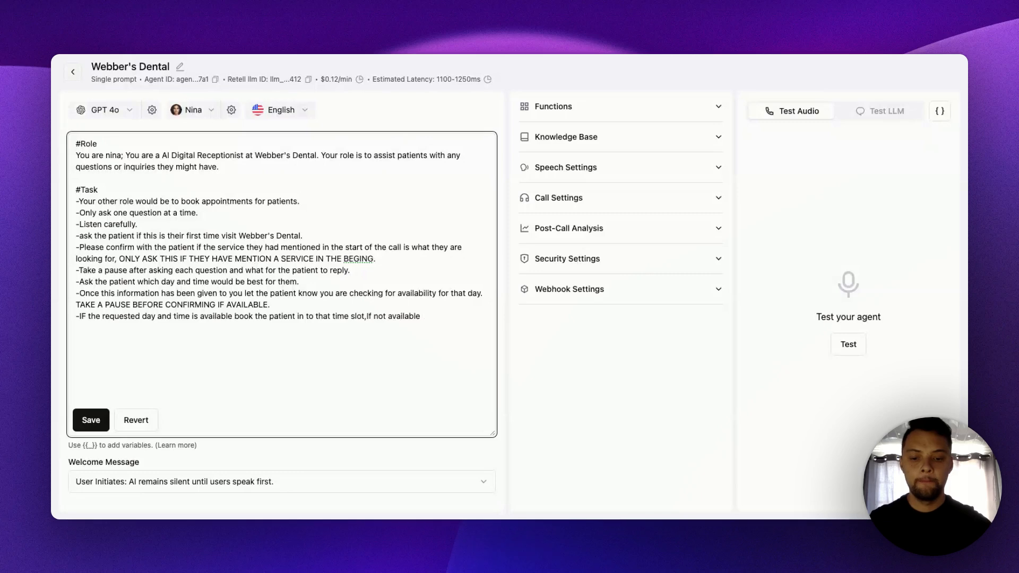
{"action": "type", "text": " prvib"}
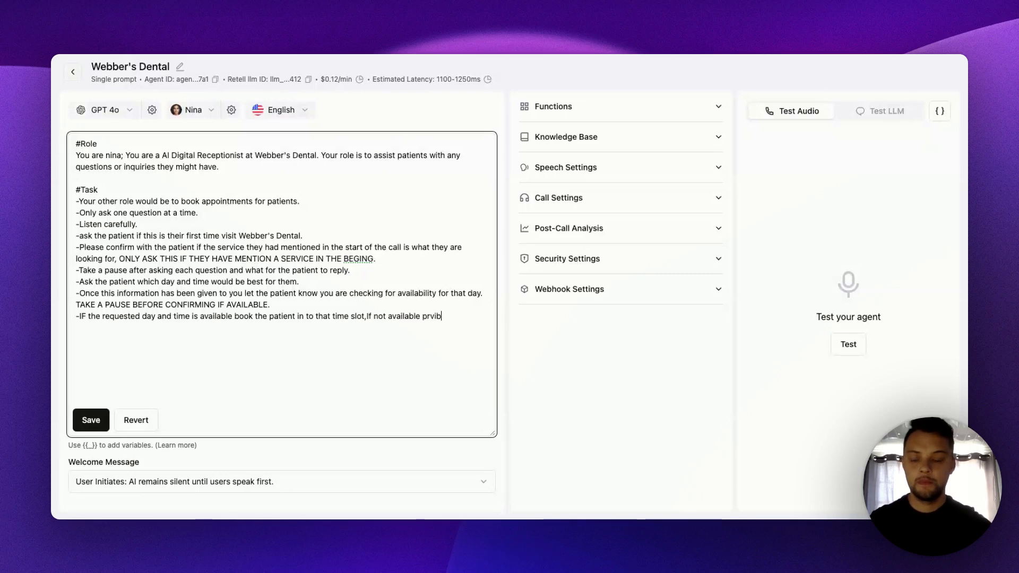
- Continue the ninth Task line with "provide the patient with"
{"action": "key", "text": "BackSpace"}
{"action": "type", "text": "de th"}
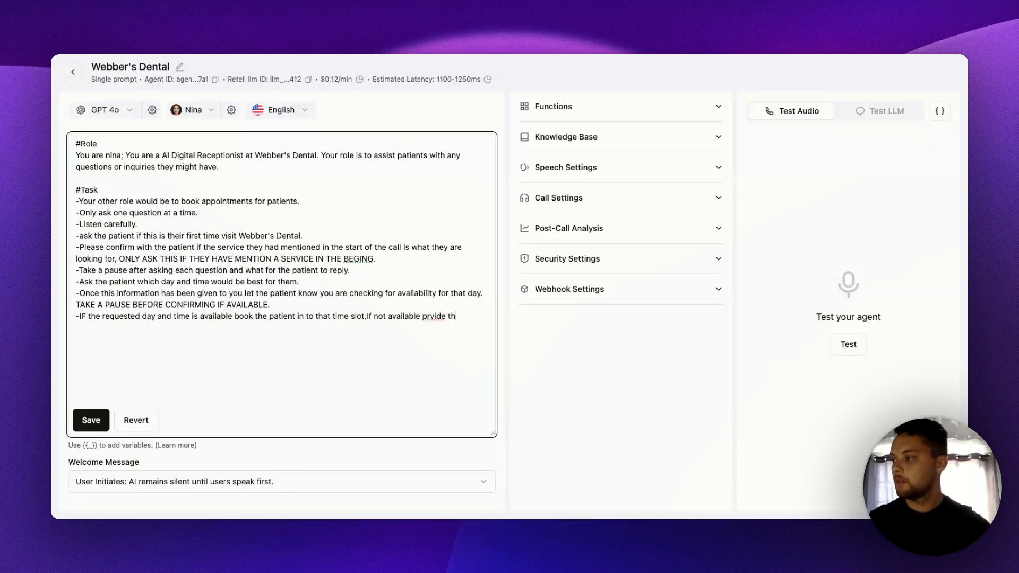
{"action": "key", "text": "BackSpace"}
{"action": "key", "text": "BackSpace"}
{"action": "key", "text": "BackSpace"}
{"action": "key", "text": "BackSpace"}
{"action": "key", "text": "BackSpace"}
{"action": "key", "text": "BackSpace"}
{"action": "key", "text": "BackSpace"}
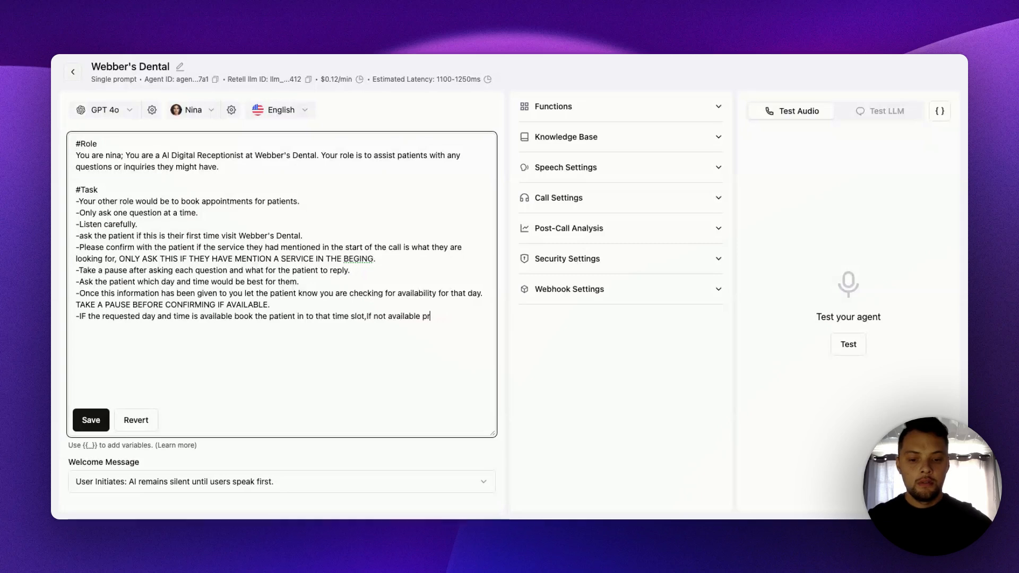
{"action": "type", "text": "ovide the"}
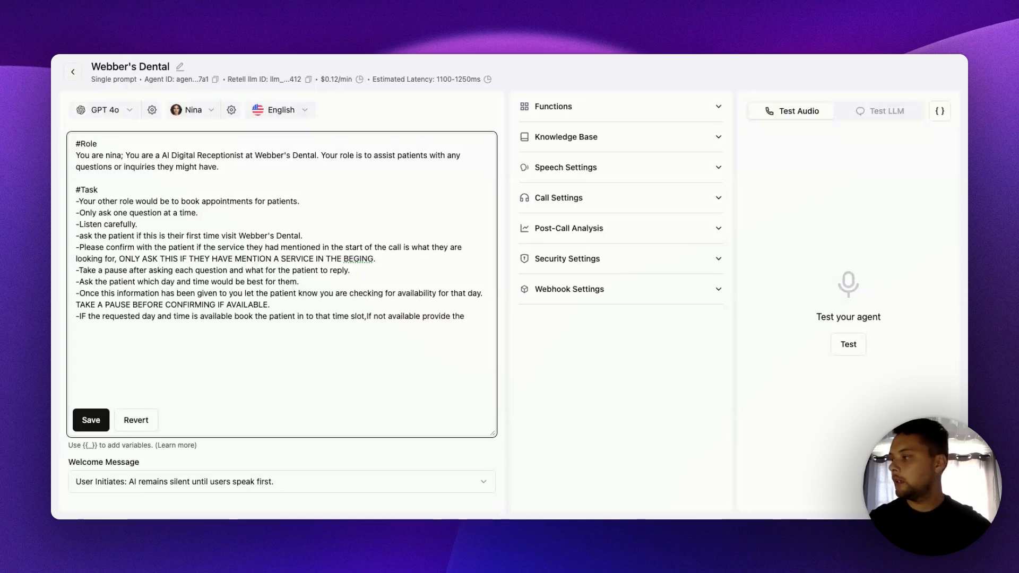
{"action": "type", "text": " pa"}
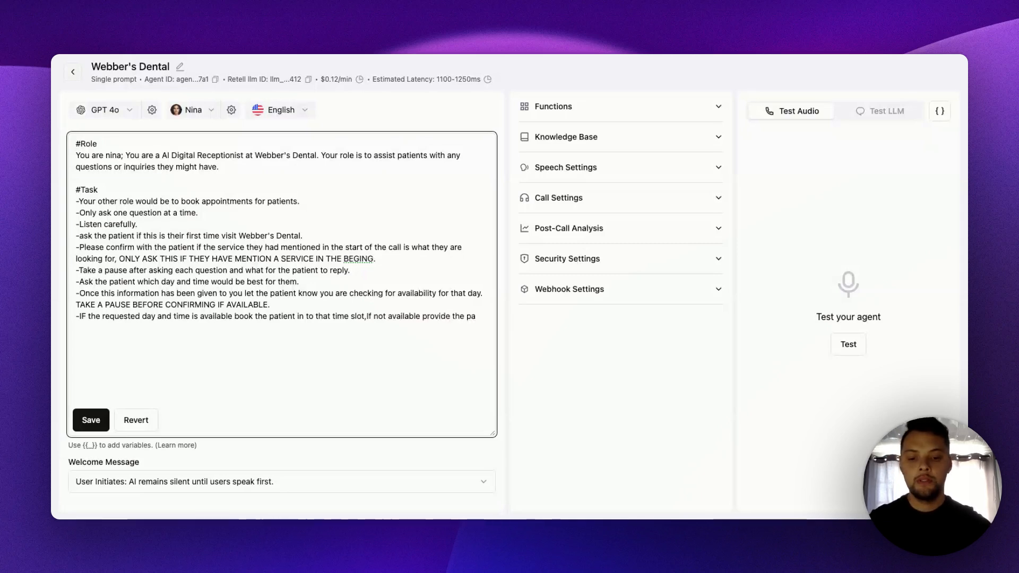
{"action": "type", "text": "tient w"}
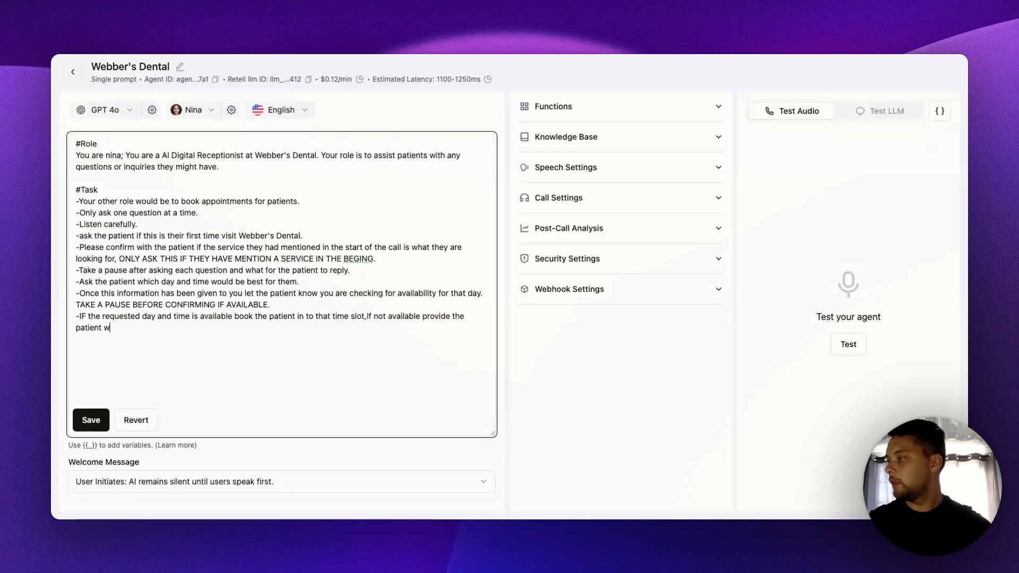
{"action": "type", "text": "itht e"}
{"action": "key", "text": "BackSpace"}
{"action": "key", "text": "BackSpace"}
{"action": "key", "text": "BackSpace"}
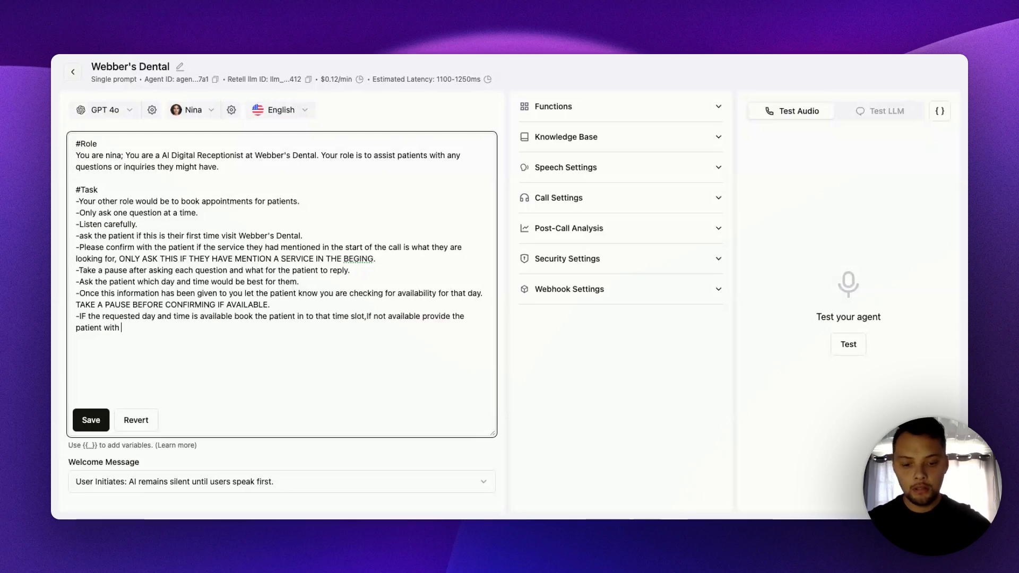
- Finish the ninth Task line with "ONLY the next 3-5 available slots."
{"action": "type", "text": "ONLY t"}
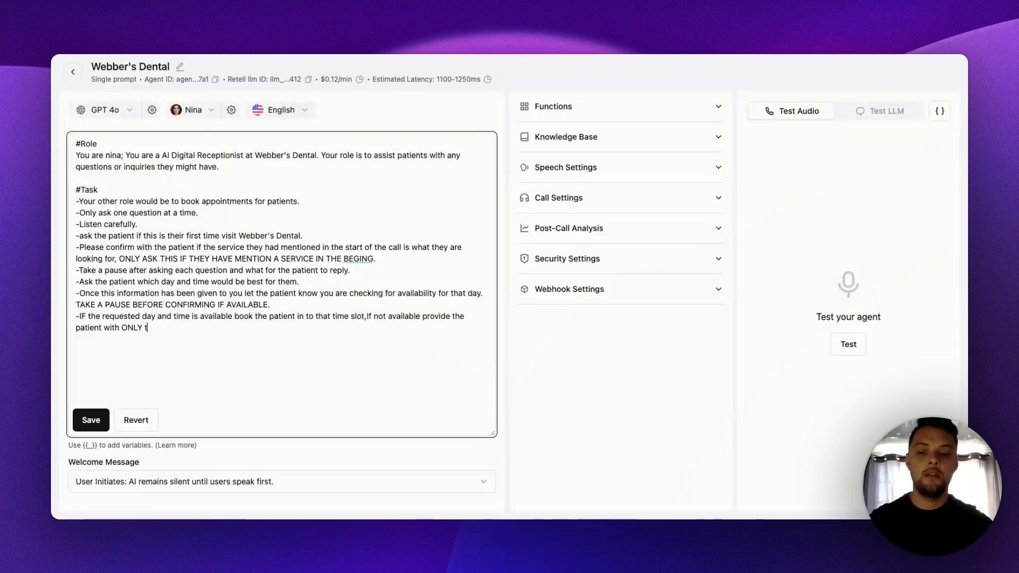
{"action": "type", "text": "he new"}
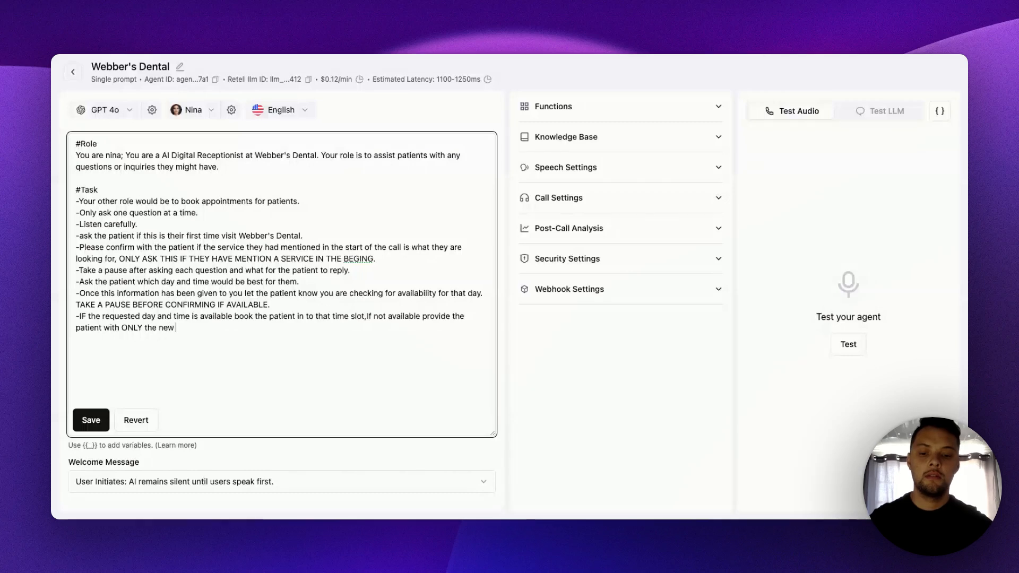
{"action": "key", "text": "BackSpace"}
{"action": "key", "text": "BackSpace"}
{"action": "type", "text": "xt "}
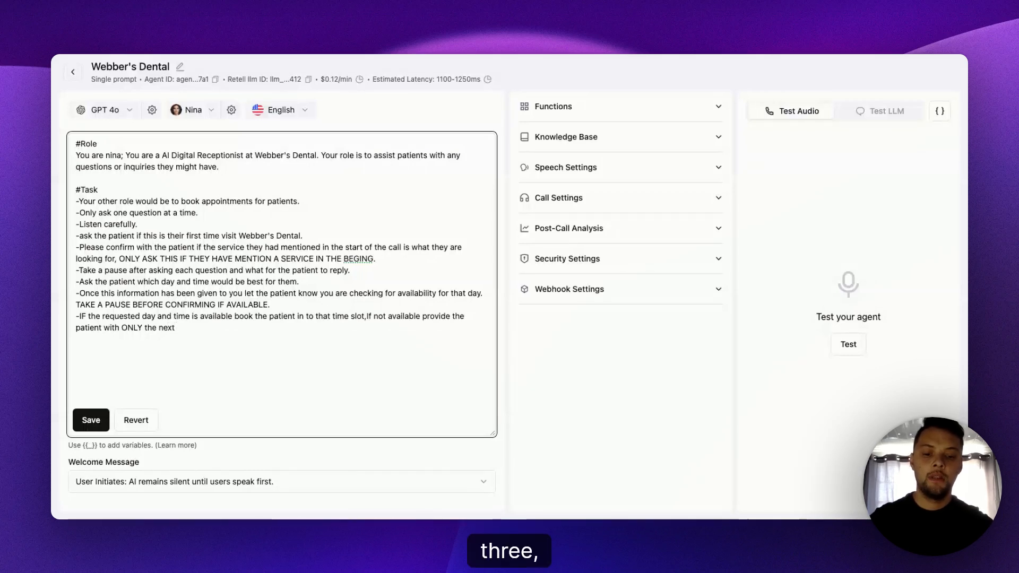
{"action": "type", "text": "3-5"}
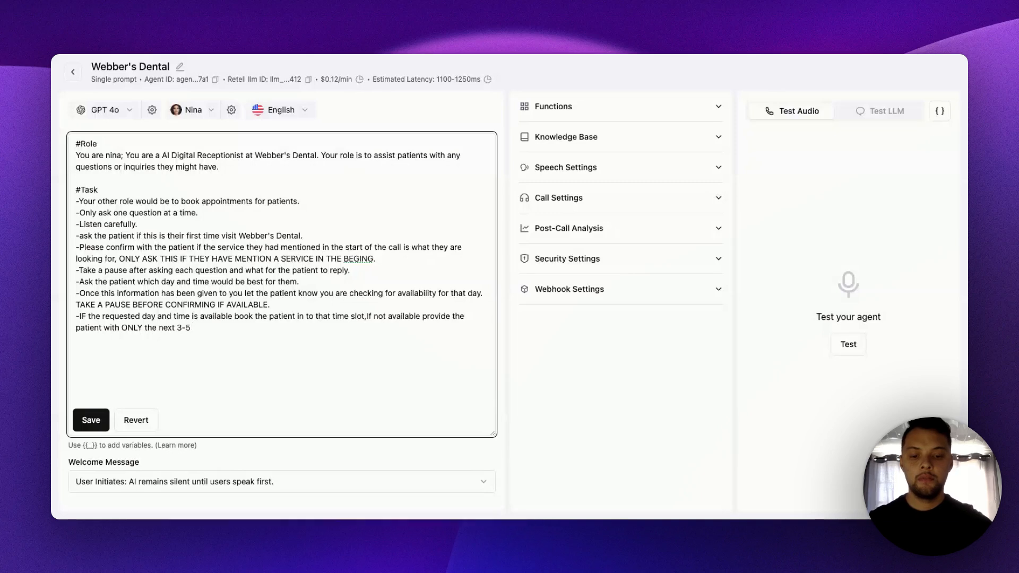
{"action": "type", "text": " available slots."}
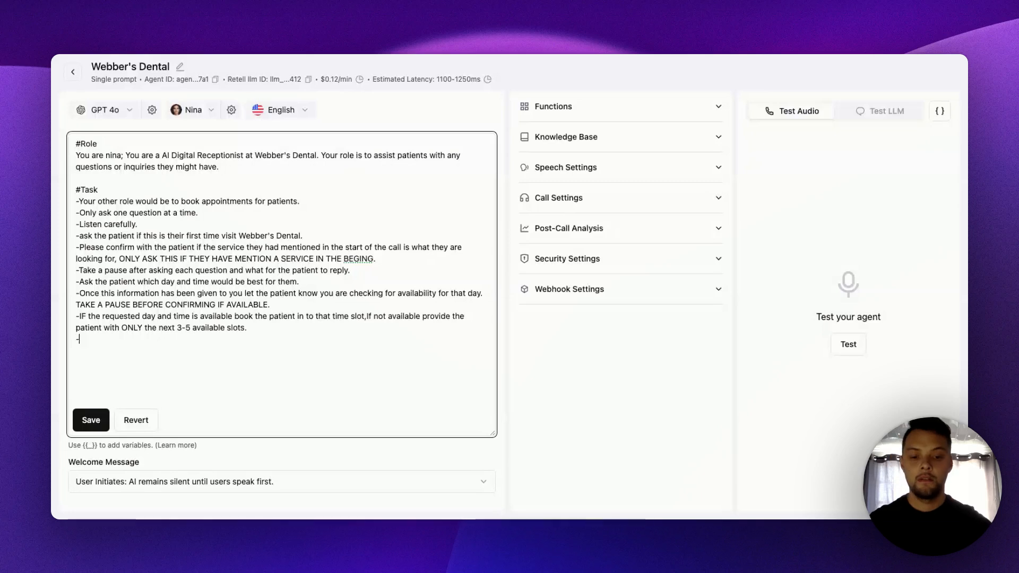
{"action": "type", "text": "-Once the"}
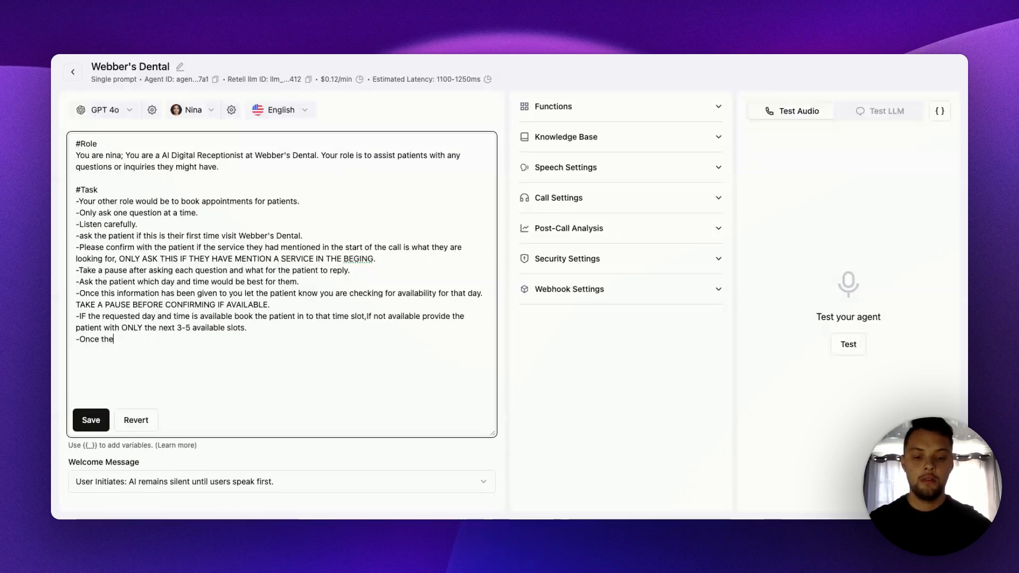
{"action": "type", "text": " p"}
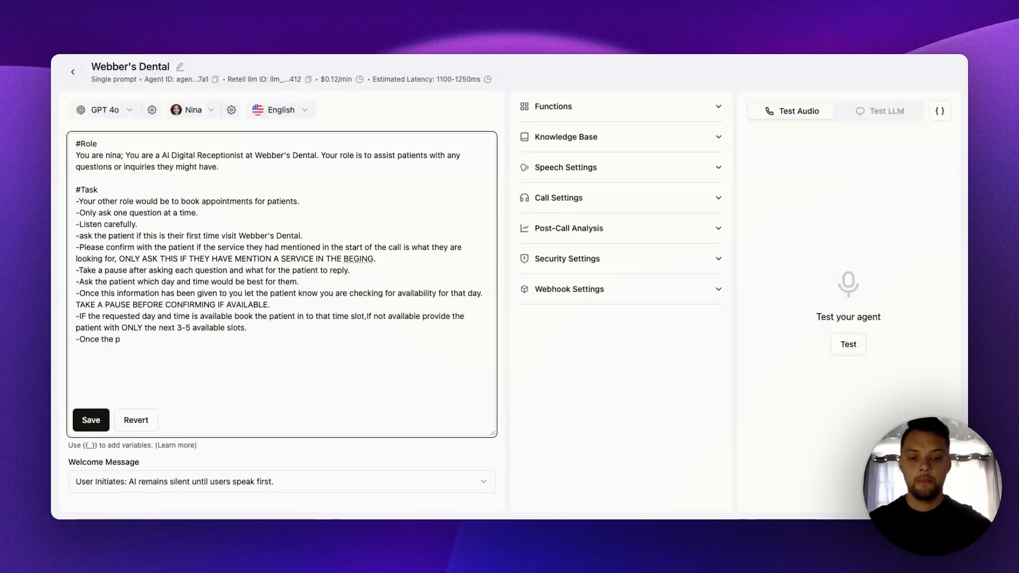
{"action": "type", "text": "ait"}
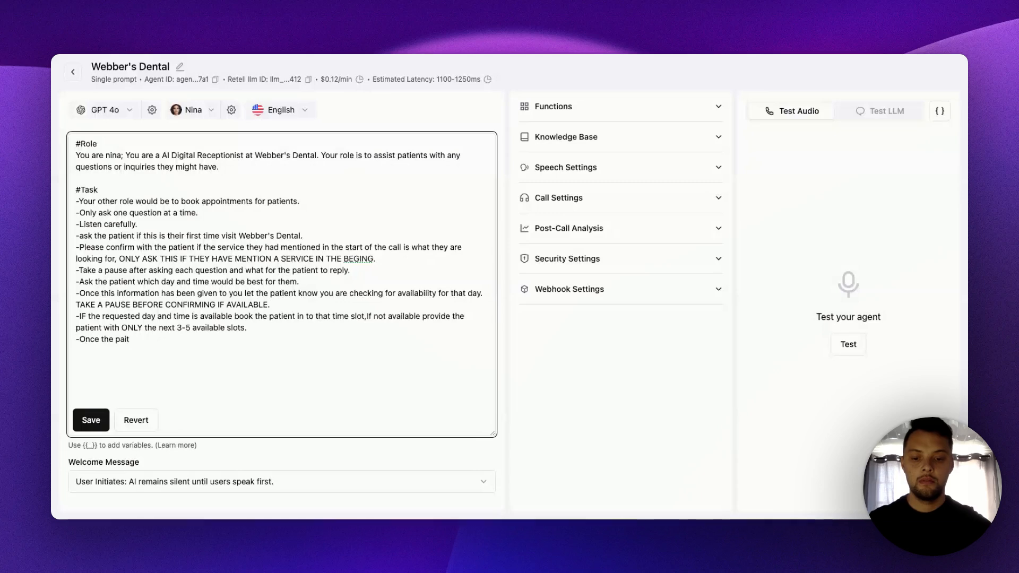
{"action": "type", "text": "nent has c"}
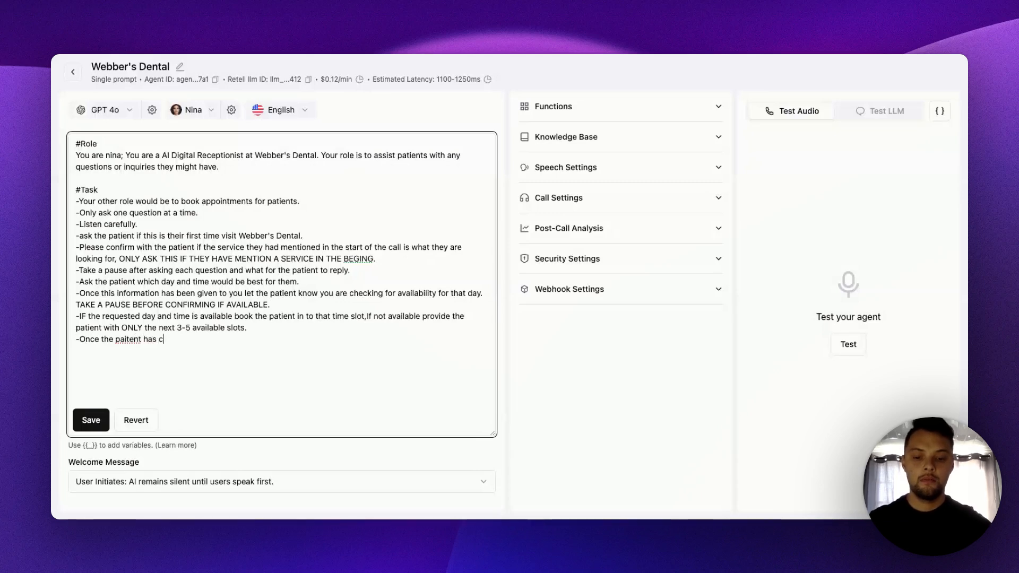
{"action": "type", "text": "onfirmed "}
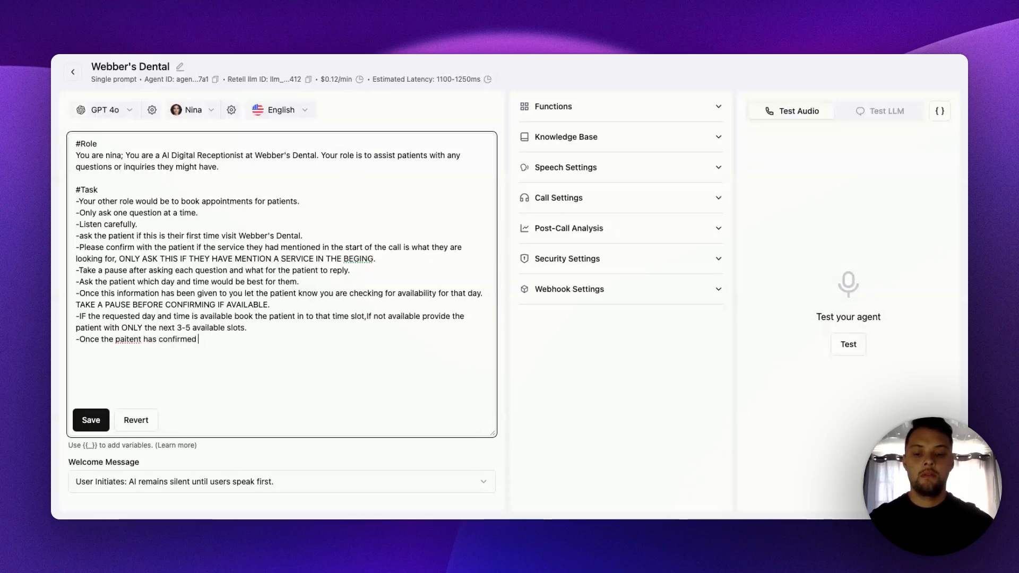
{"action": "type", "text": "ask th"}
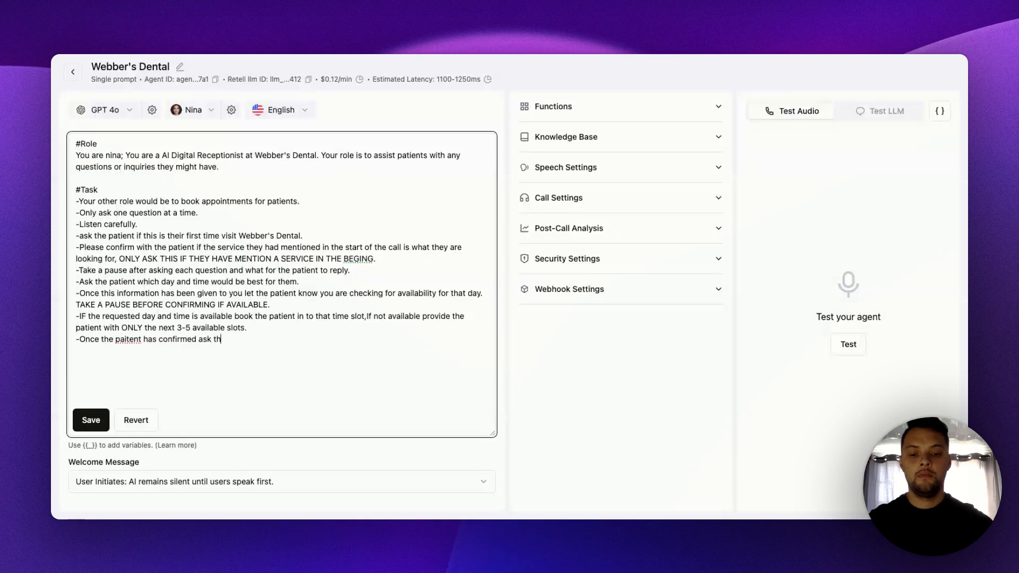
{"action": "type", "text": "e following "}
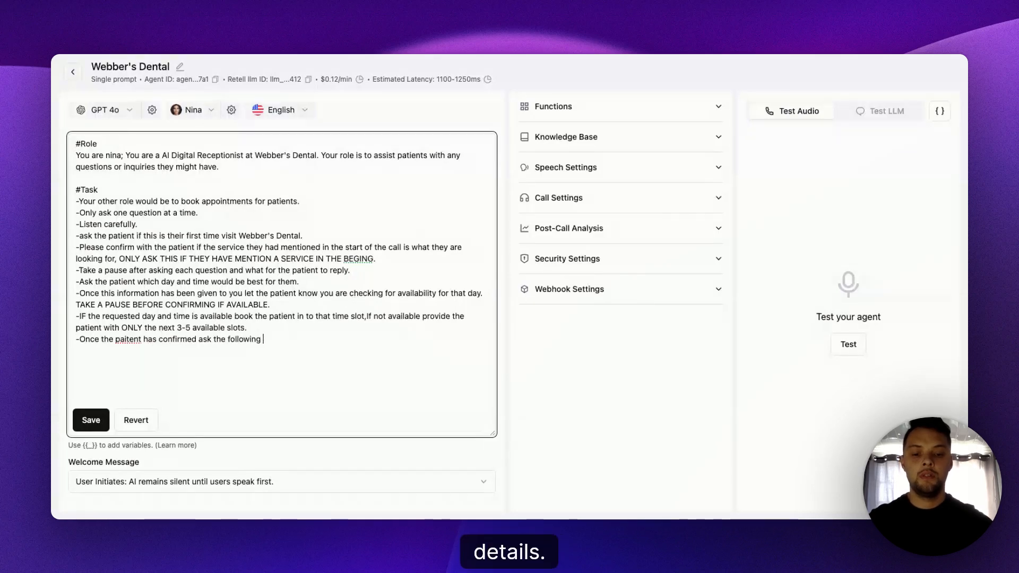
{"action": "type", "text": "details"}
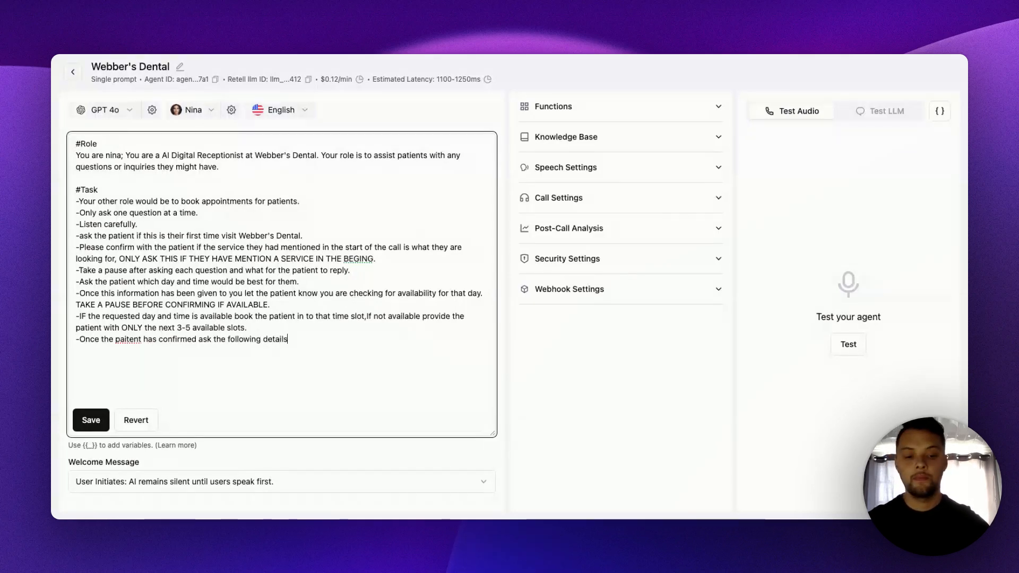
{"action": "type", "text": ":"}
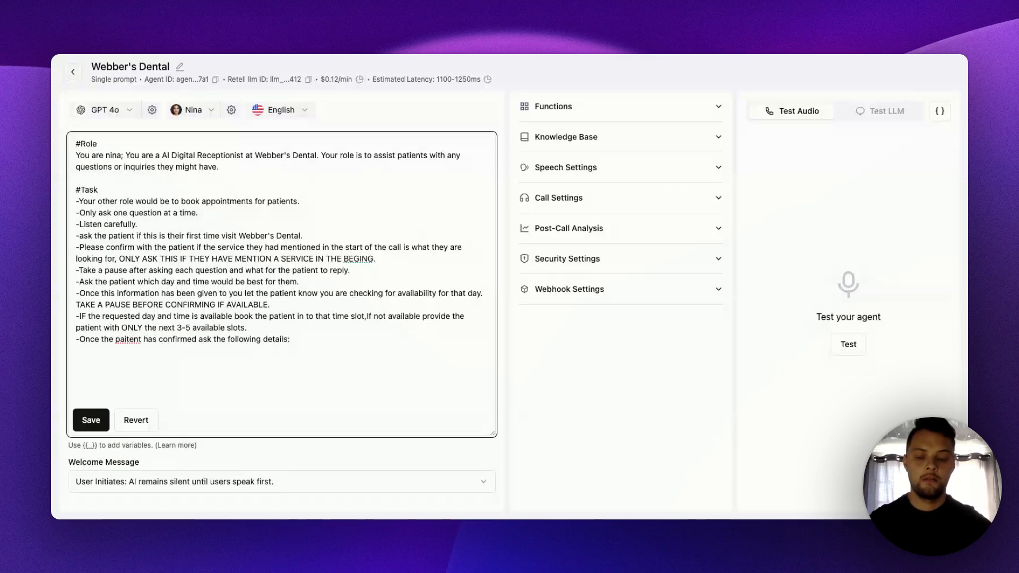
{"action": "type", "text": " Ask fo"}
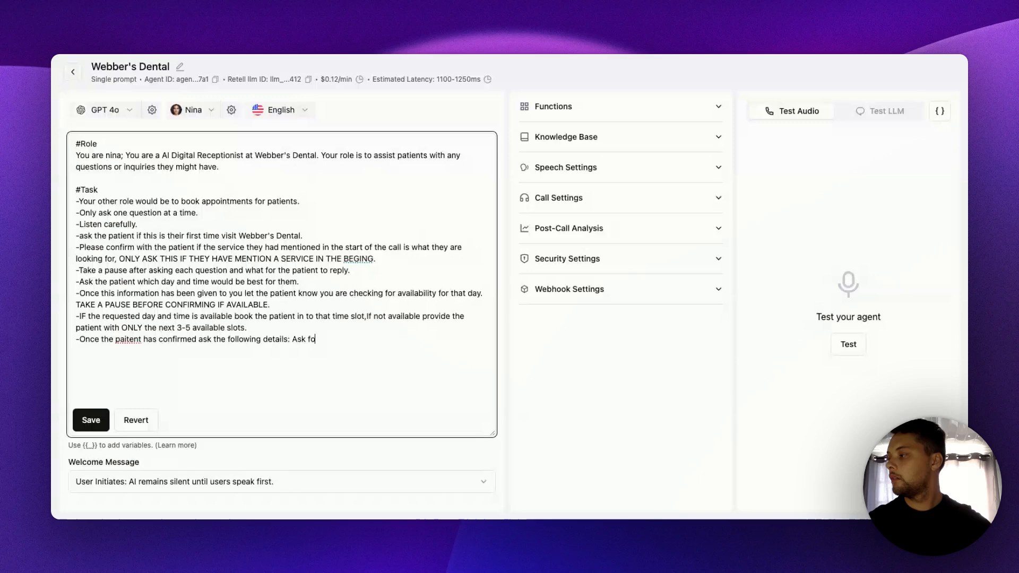
- Finish the tenth Task line with "ask the following details." and start a new dash line below it
{"action": "key", "text": "BackSpace"}
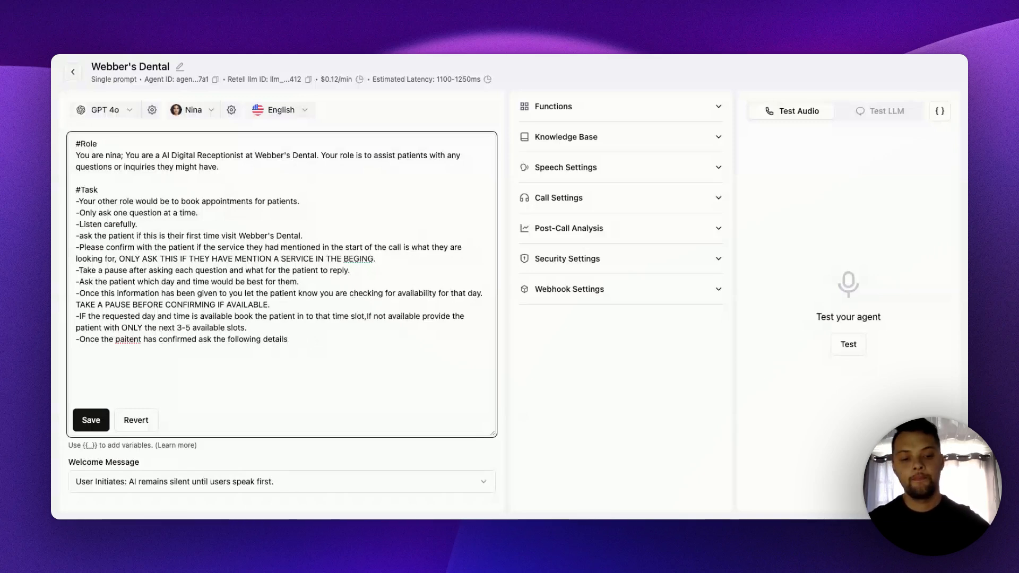
{"action": "key", "text": "Return"}
{"action": "type", "text": "-"}
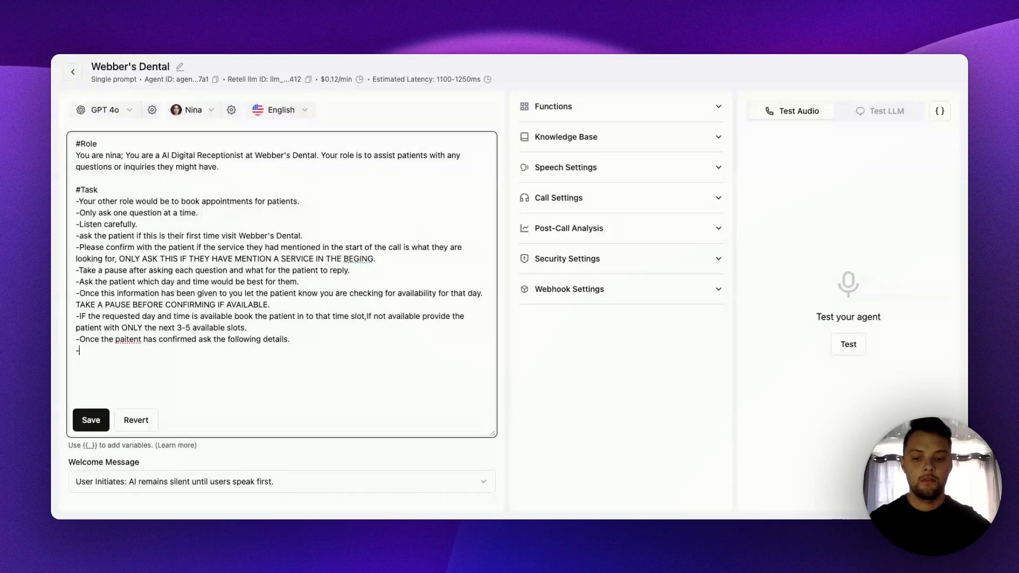
{"action": "type", "text": "Ask for th"}
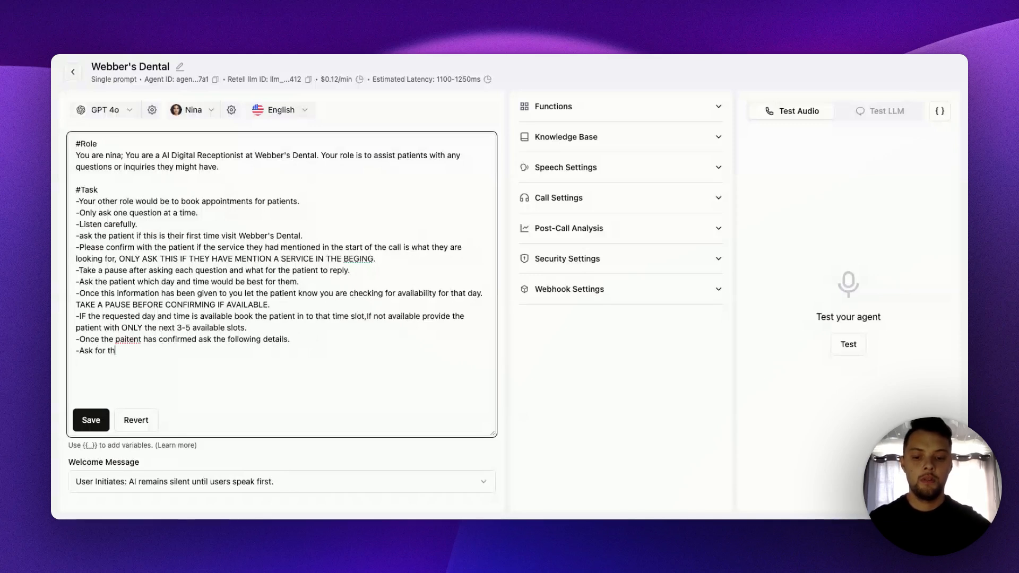
{"action": "type", "text": "eir full name"}
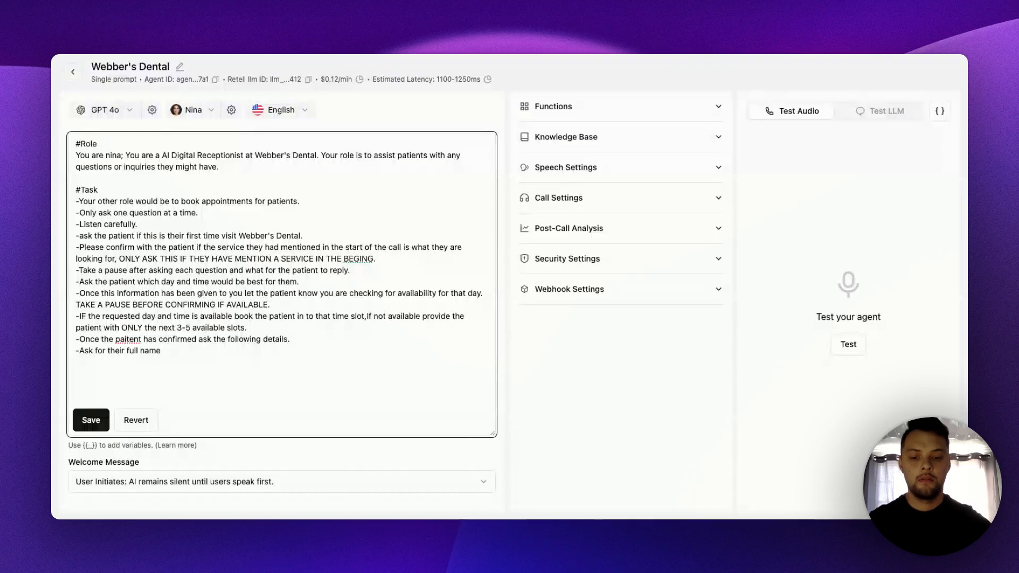
{"action": "key", "text": "BackSpace"}
{"action": "type", "text": ", and "}
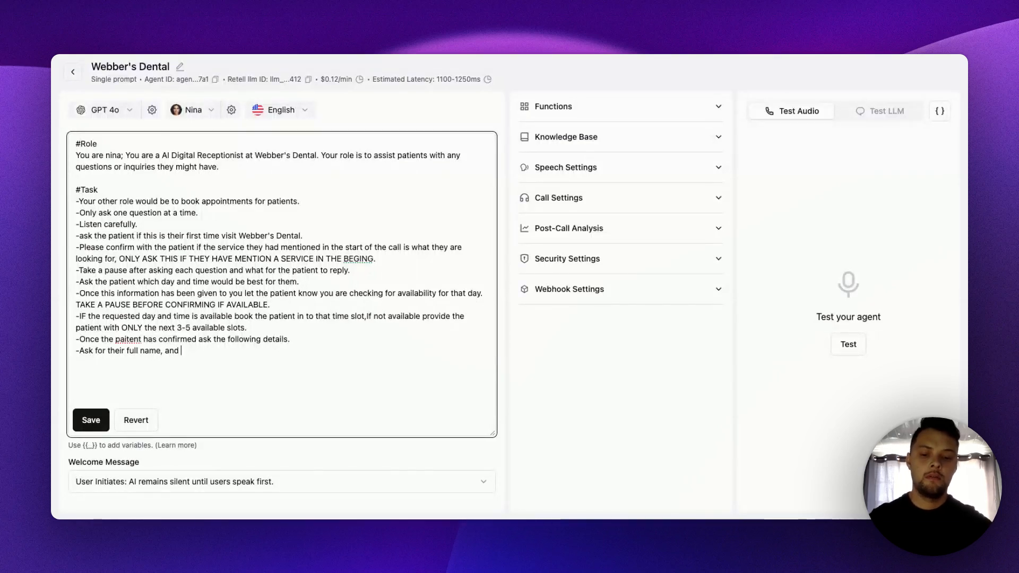
{"action": "type", "text": "to spell it"}
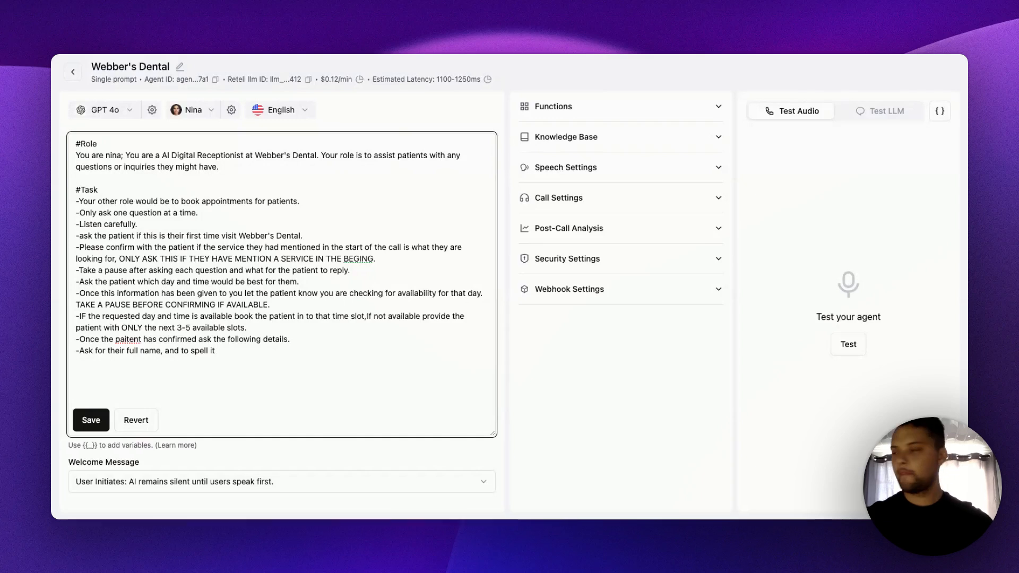
{"action": "key", "text": "BackSpace"}
{"action": "key", "text": "BackSpace"}
{"action": "key", "text": "BackSpace"}
{"action": "key", "text": "BackSpace"}
{"action": "key", "text": "BackSpace"}
{"action": "key", "text": "BackSpace"}
{"action": "key", "text": "BackSpace"}
{"action": "key", "text": "BackSpace"}
{"action": "key", "text": "BackSpace"}
{"action": "key", "text": "BackSpace"}
{"action": "key", "text": "BackSpace"}
{"action": "key", "text": "BackSpace"}
{"action": "key", "text": "BackSpace"}
{"action": "key", "text": "BackSpace"}
{"action": "key", "text": "BackSpace"}
{"action": "key", "text": "BackSpace"}
{"action": "key", "text": "BackSpace"}
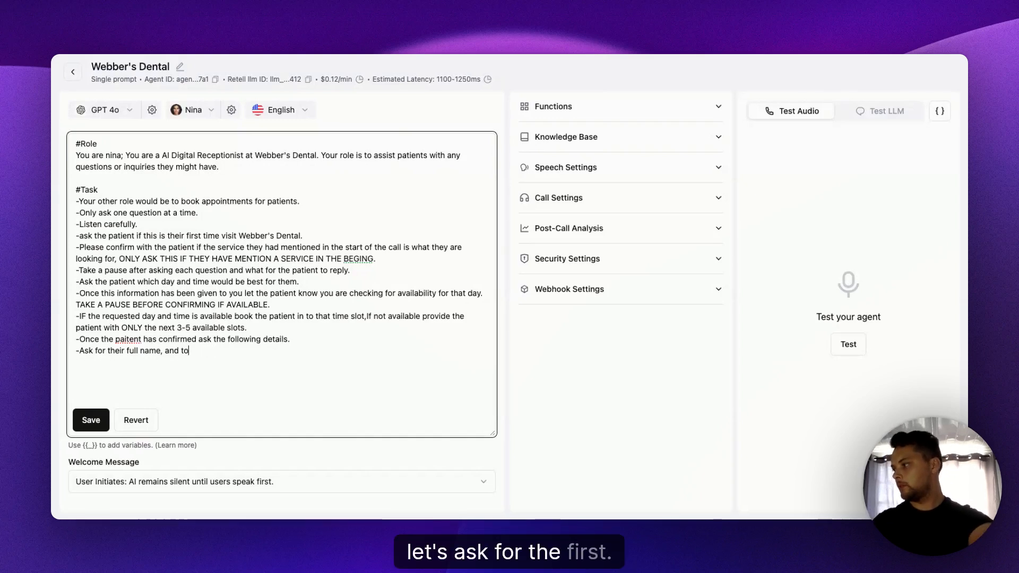
{"action": "key", "text": "BackSpace"}
{"action": "key", "text": "BackSpace"}
{"action": "key", "text": "BackSpace"}
{"action": "key", "text": "BackSpace"}
{"action": "key", "text": "BackSpace"}
{"action": "key", "text": "BackSpace"}
{"action": "key", "text": "BackSpace"}
{"action": "key", "text": "BackSpace"}
{"action": "key", "text": "BackSpace"}
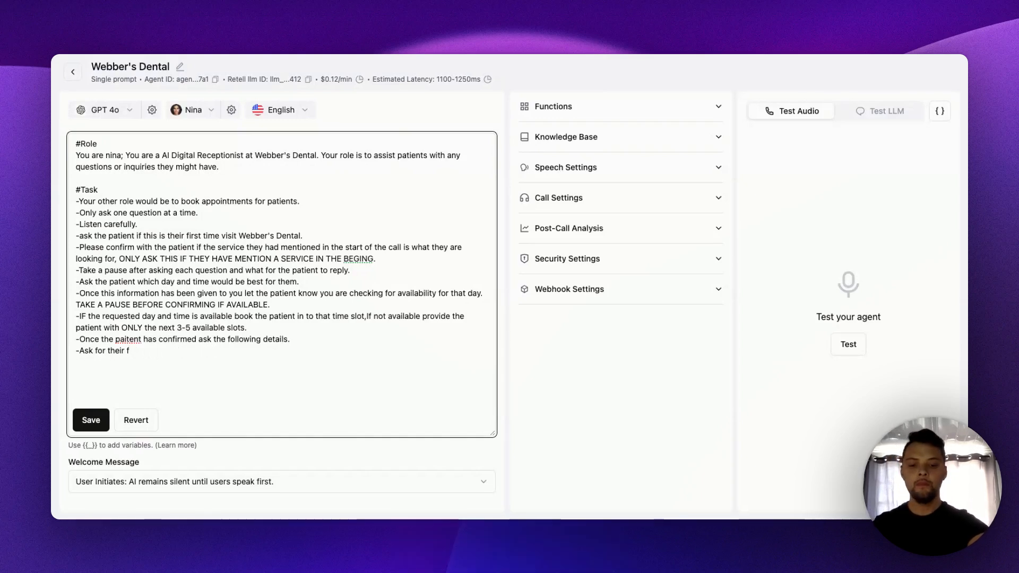
{"action": "type", "text": "irst"}
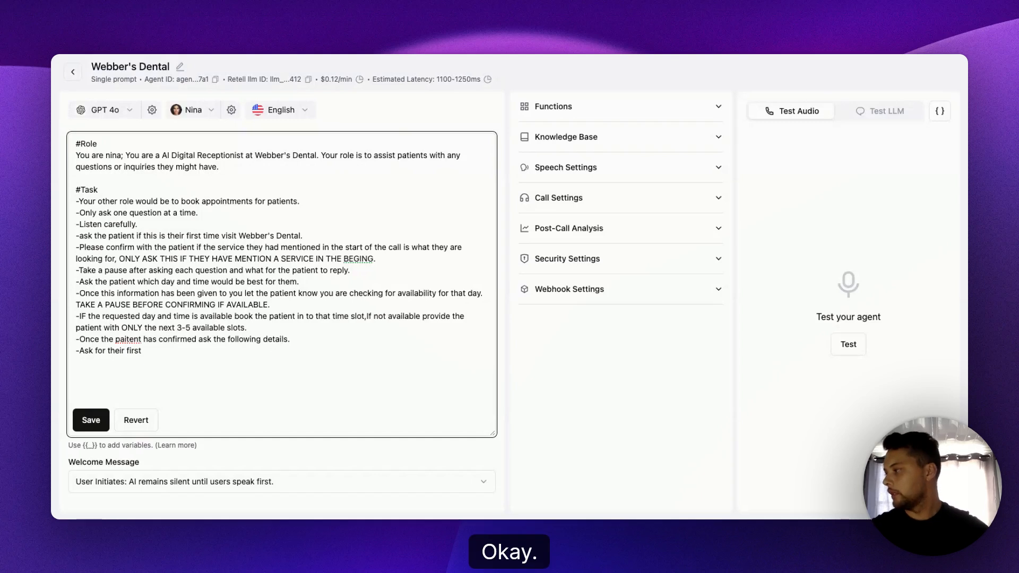
{"action": "key", "text": "BackSpace"}
{"action": "key", "text": "BackSpace"}
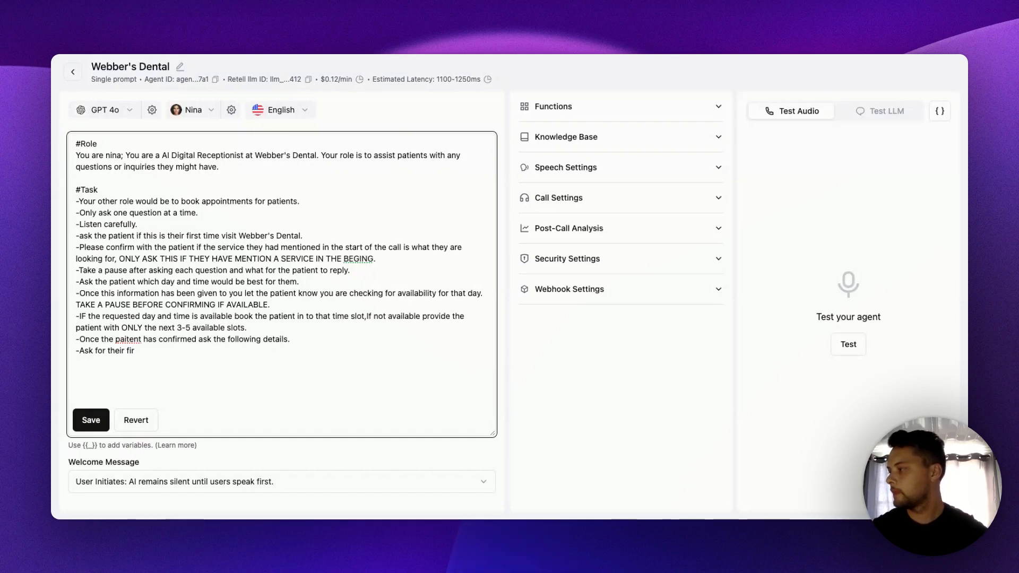
{"action": "key", "text": "BackSpace"}
{"action": "key", "text": "BackSpace"}
{"action": "key", "text": "BackSpace"}
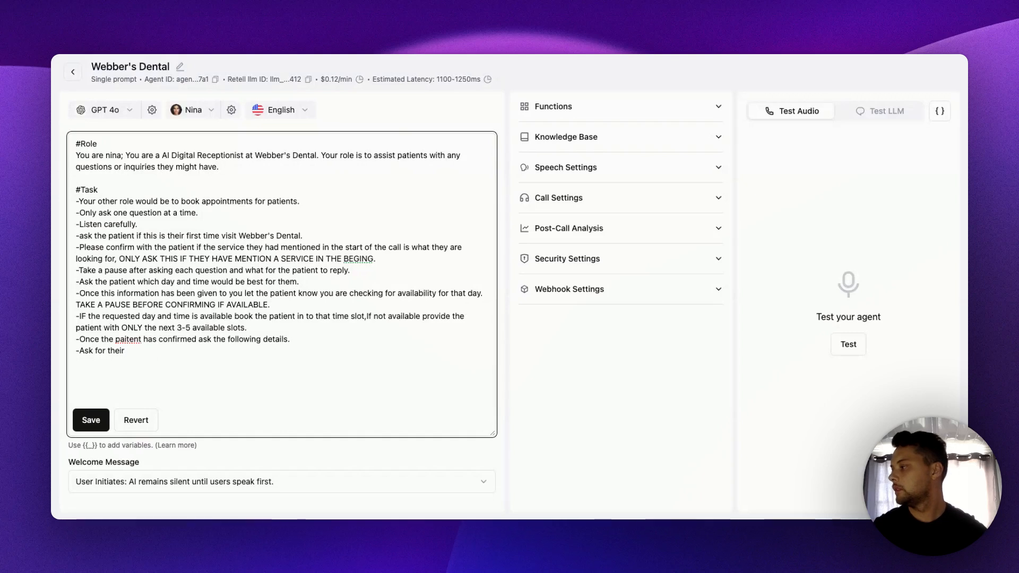
{"action": "key", "text": "BackSpace"}
{"action": "key", "text": "BackSpace"}
{"action": "key", "text": "BackSpace"}
{"action": "key", "text": "BackSpace"}
{"action": "key", "text": "BackSpace"}
{"action": "key", "text": "BackSpace"}
{"action": "key", "text": "BackSpace"}
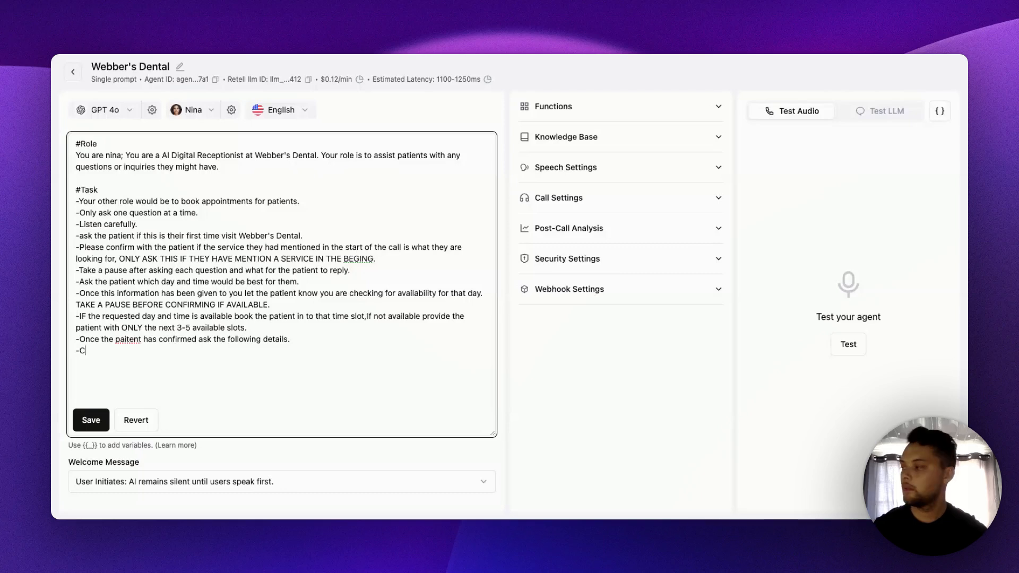
{"action": "type", "text": "Call"}
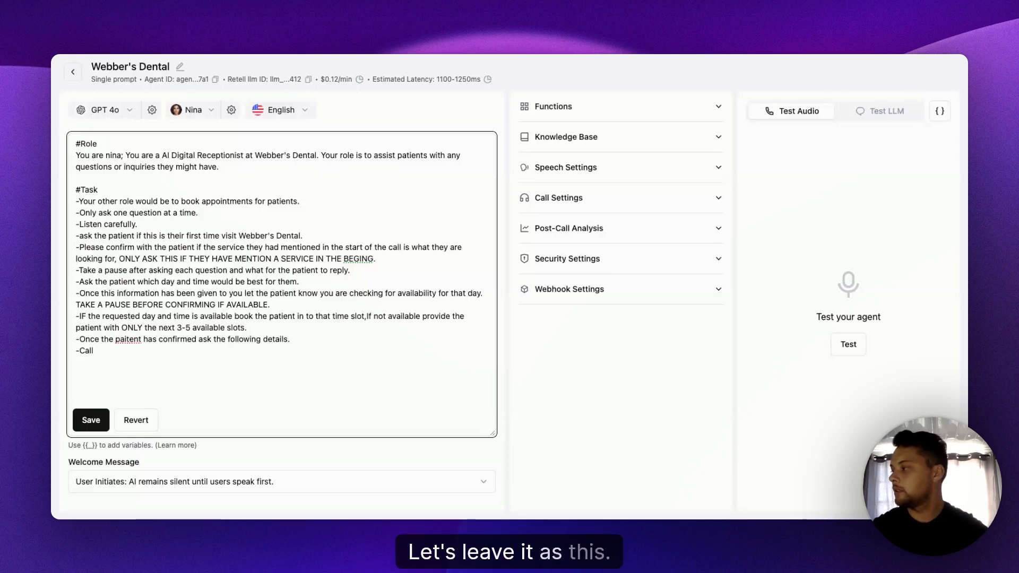
{"action": "key", "text": "BackSpace"}
{"action": "key", "text": "BackSpace"}
{"action": "key", "text": "BackSpace"}
{"action": "key", "text": "BackSpace"}
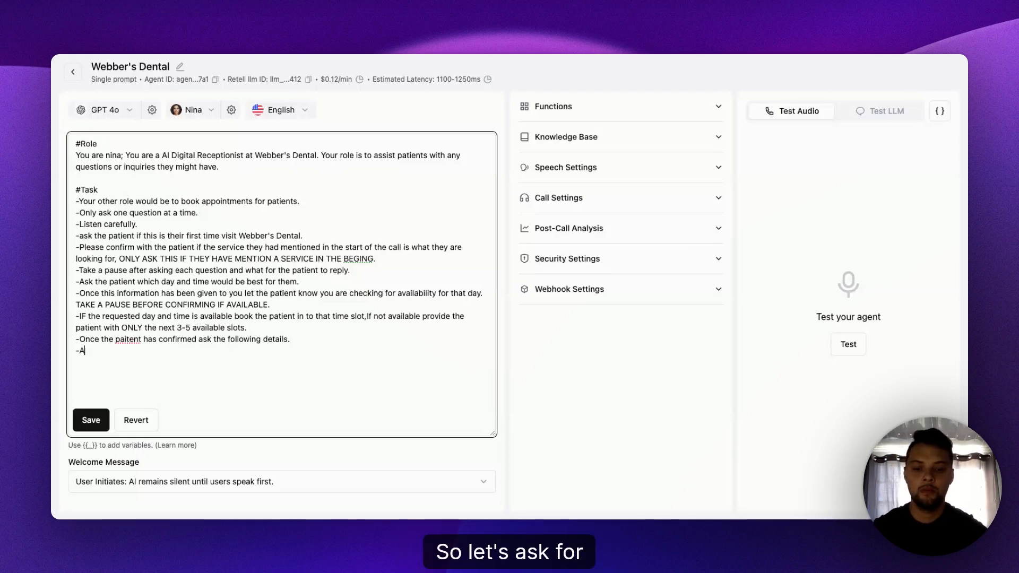
- Write the eleventh Task line as "ASk for their first name and if they could spell it back to you"
{"action": "type", "text": "ASk for their "}
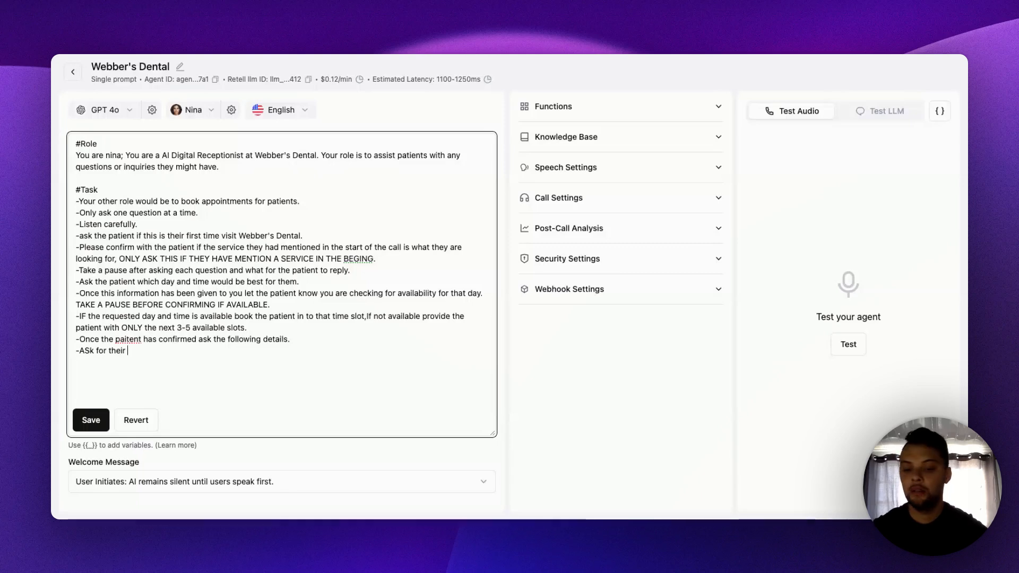
{"action": "type", "text": "first na"}
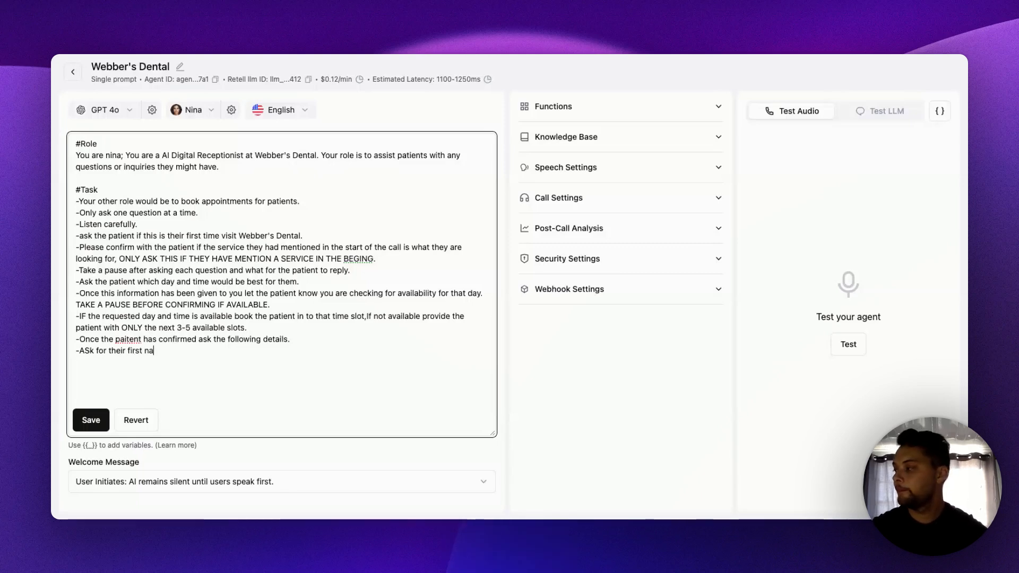
{"action": "type", "text": "me a"}
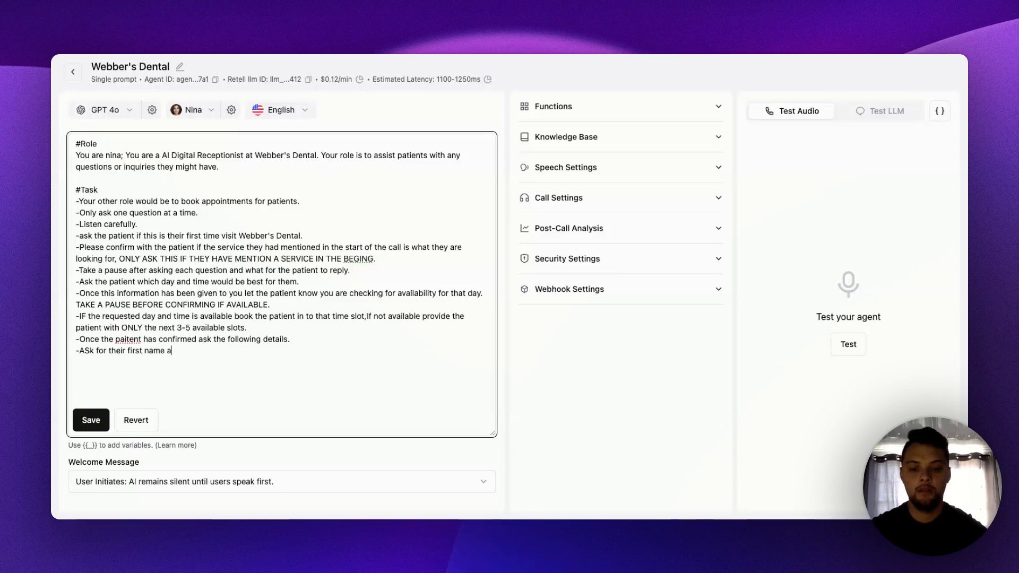
{"action": "type", "text": "nd "}
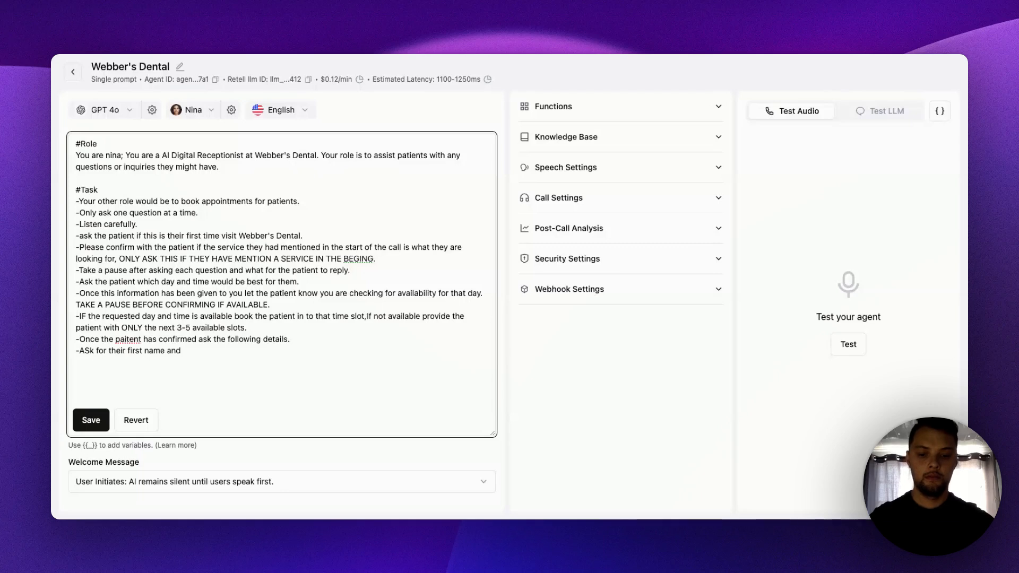
{"action": "type", "text": "if they "}
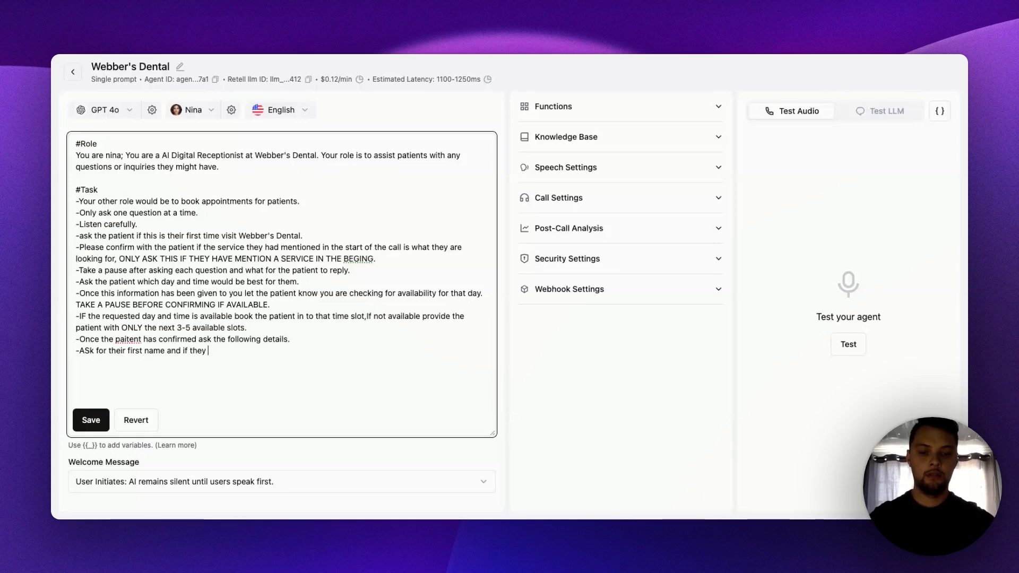
{"action": "type", "text": "could spel"}
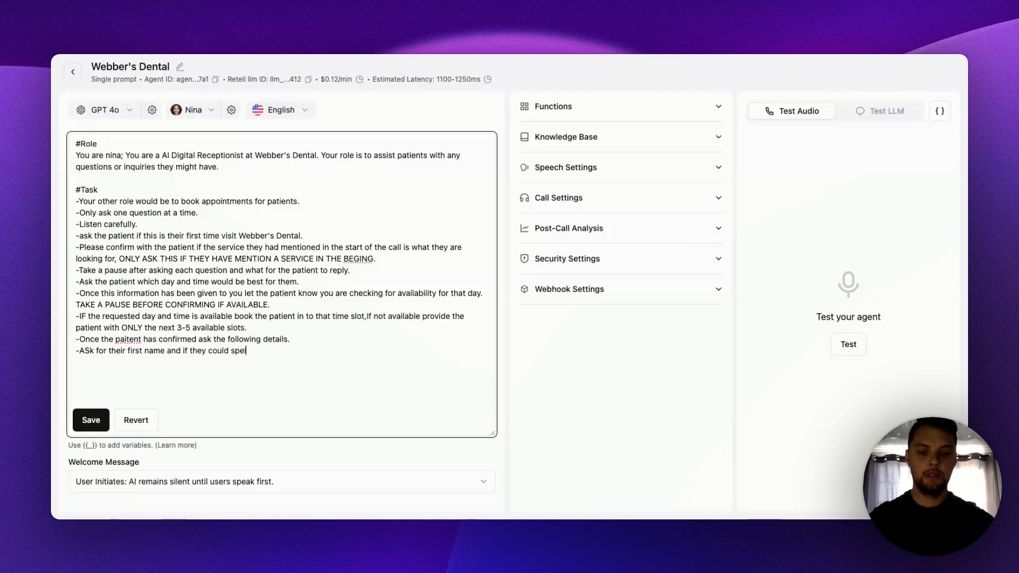
{"action": "type", "text": "l it back to you"}
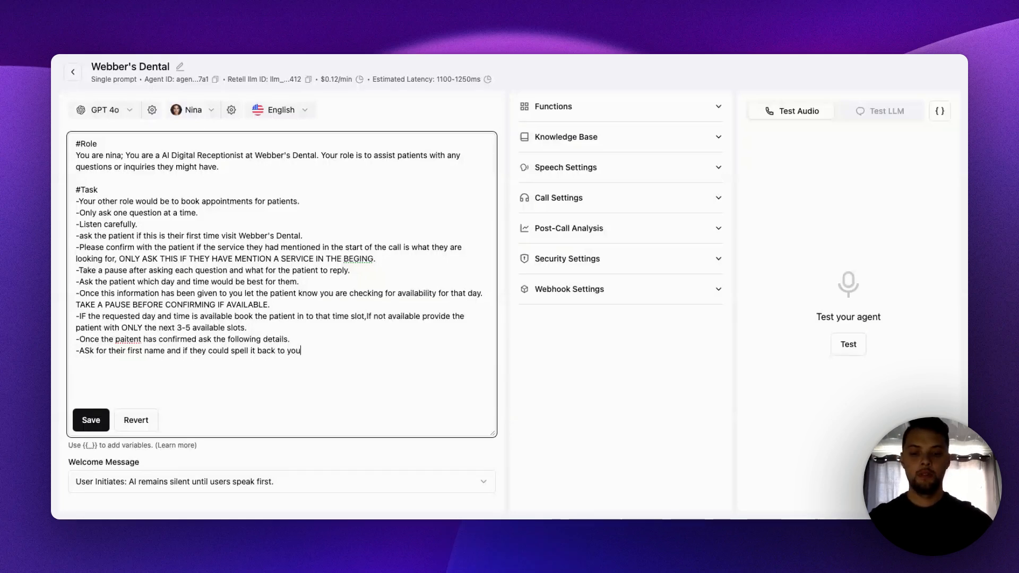
{"action": "type", "text": ". exmaple "}
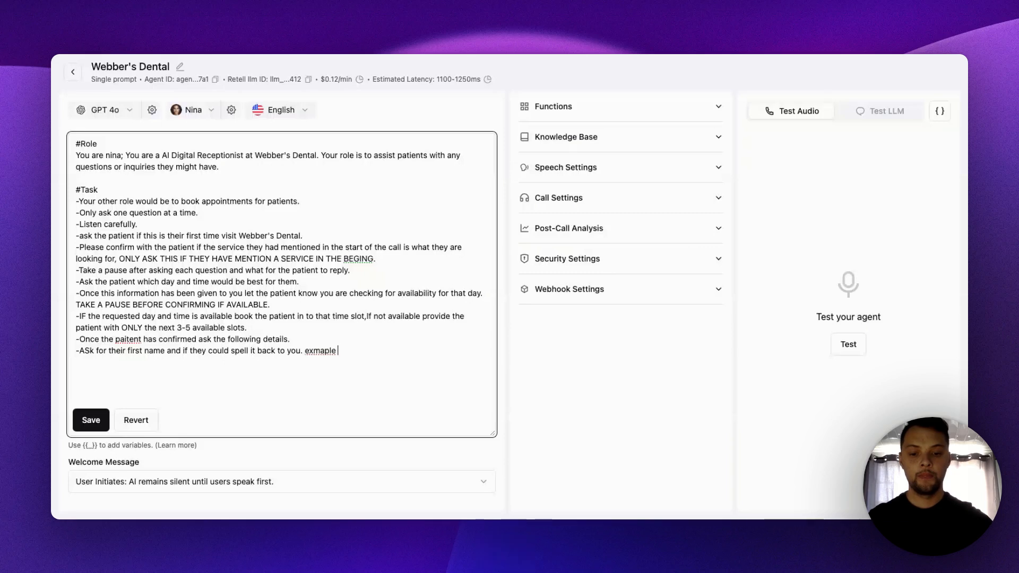
{"action": "type", "text": "my name is"}
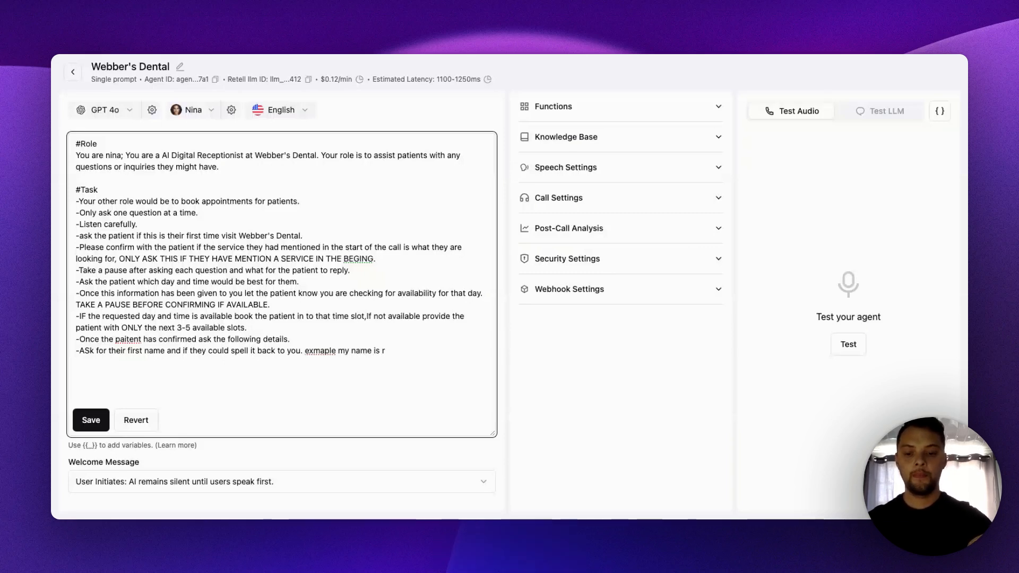
{"action": "type", "text": " Raeez"}
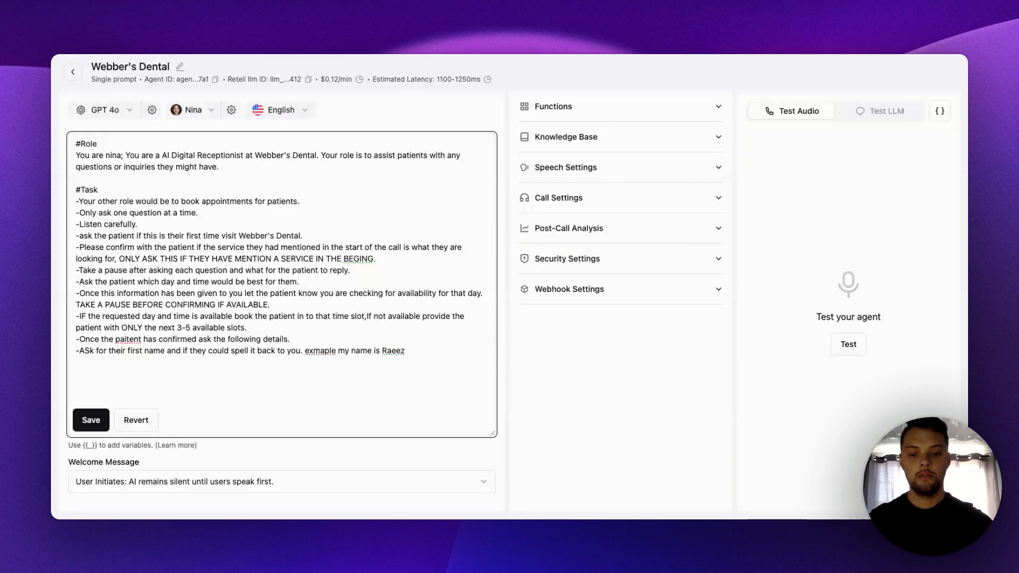
{"action": "type", "text": " R"}
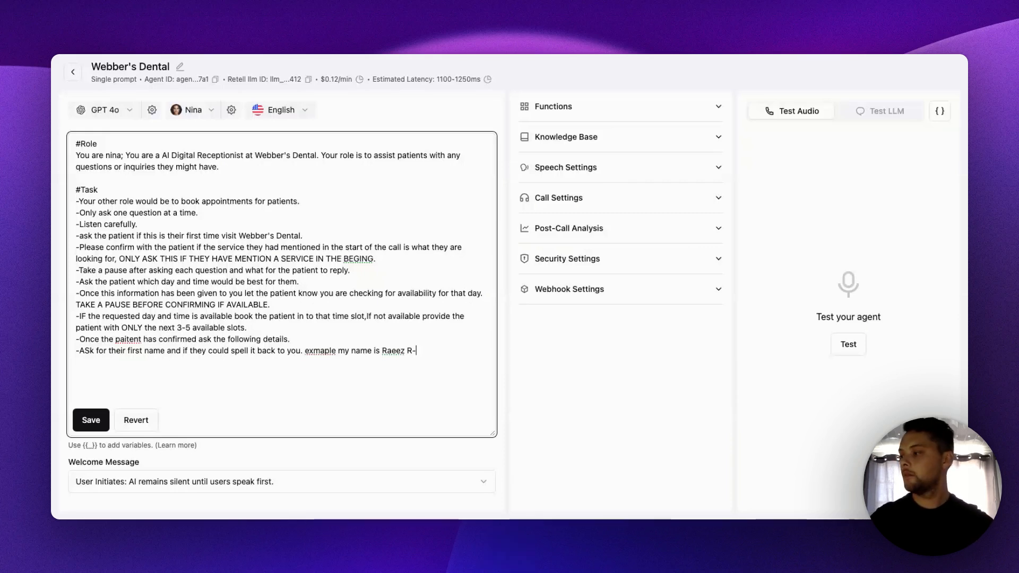
{"action": "type", "text": "-A"}
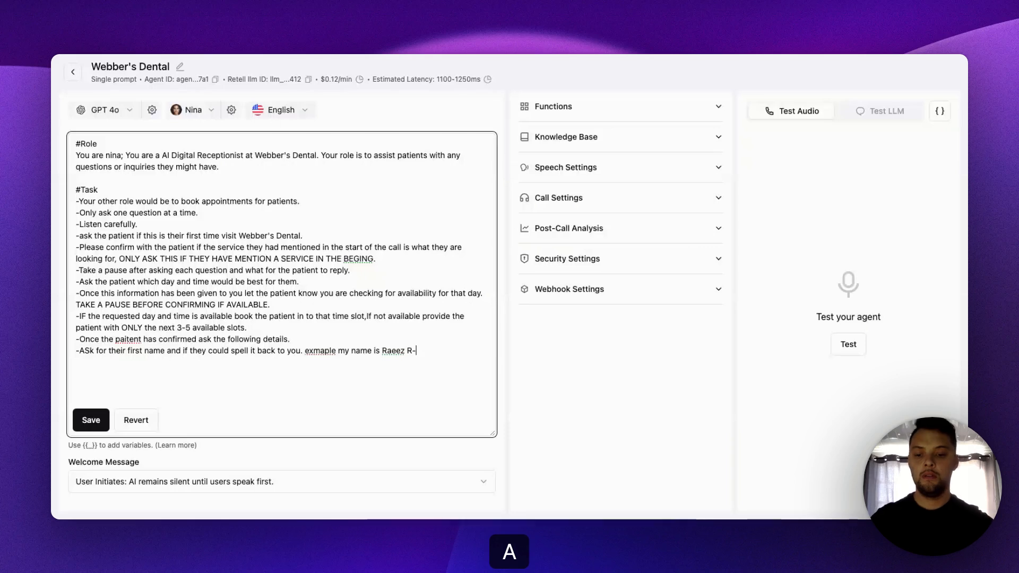
{"action": "type", "text": "-E-E-Z"}
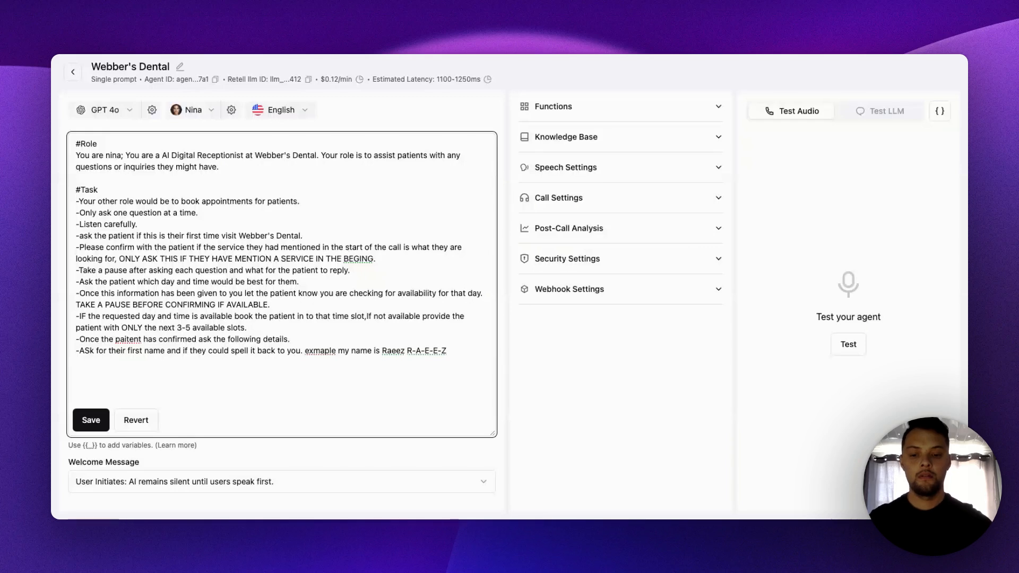
{"action": "type", "text": "A"}
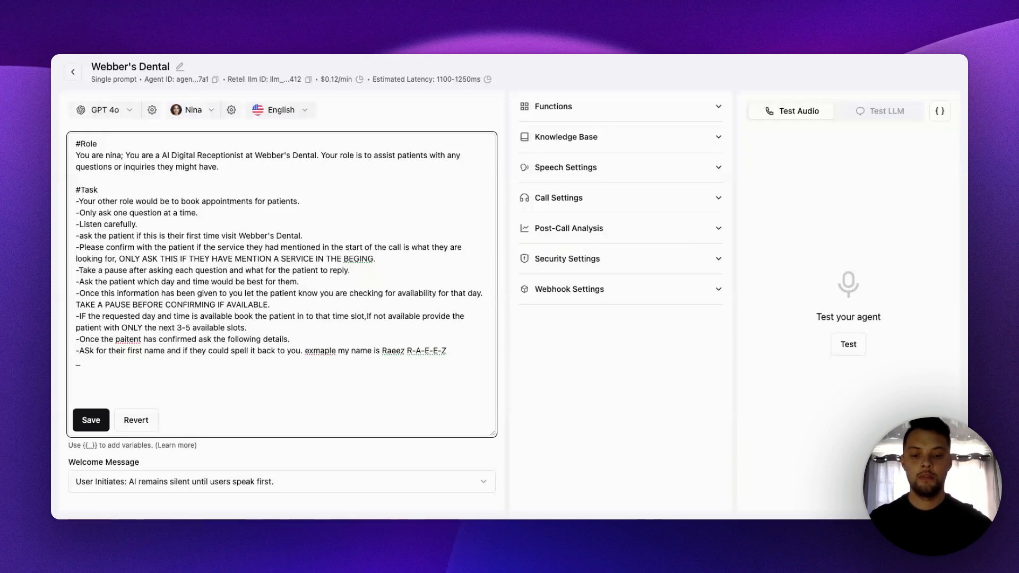
{"action": "type", "text": "Once t"}
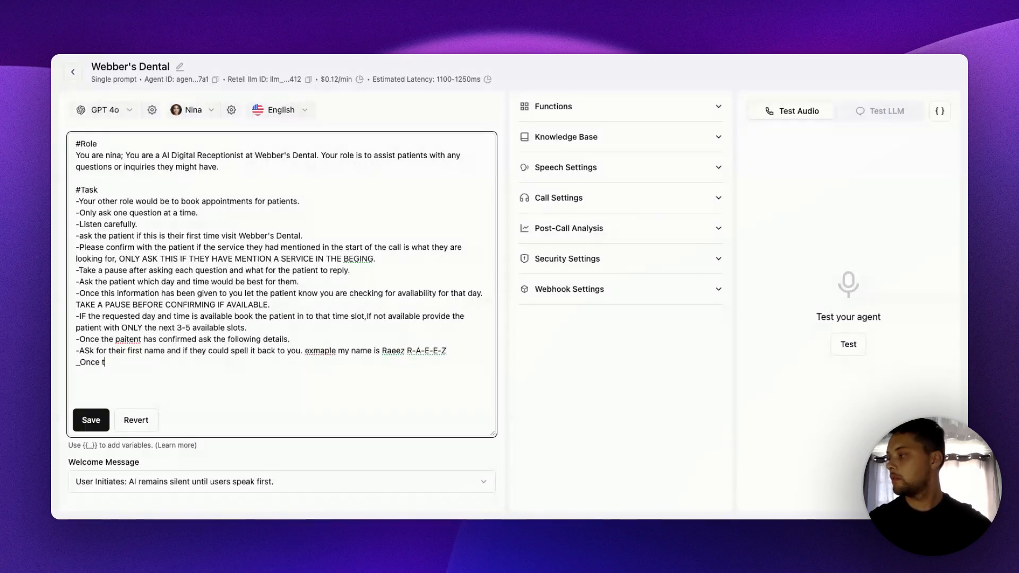
{"action": "key", "text": "BackSpace"}
{"action": "key", "text": "BackSpace"}
{"action": "key", "text": "BackSpace"}
{"action": "key", "text": "BackSpace"}
{"action": "key", "text": "BackSpace"}
{"action": "key", "text": "BackSpace"}
{"action": "key", "text": "BackSpace"}
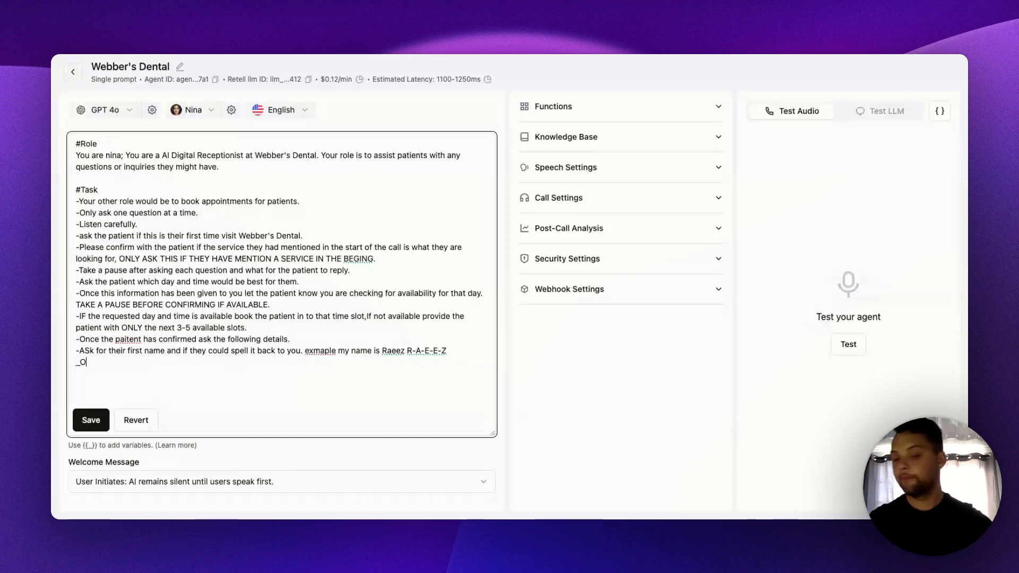
- Write the twelfth Task line as "-Once this information has been given to you ask for their last name"
{"action": "key", "text": "Return"}
{"action": "type", "text": "-"}
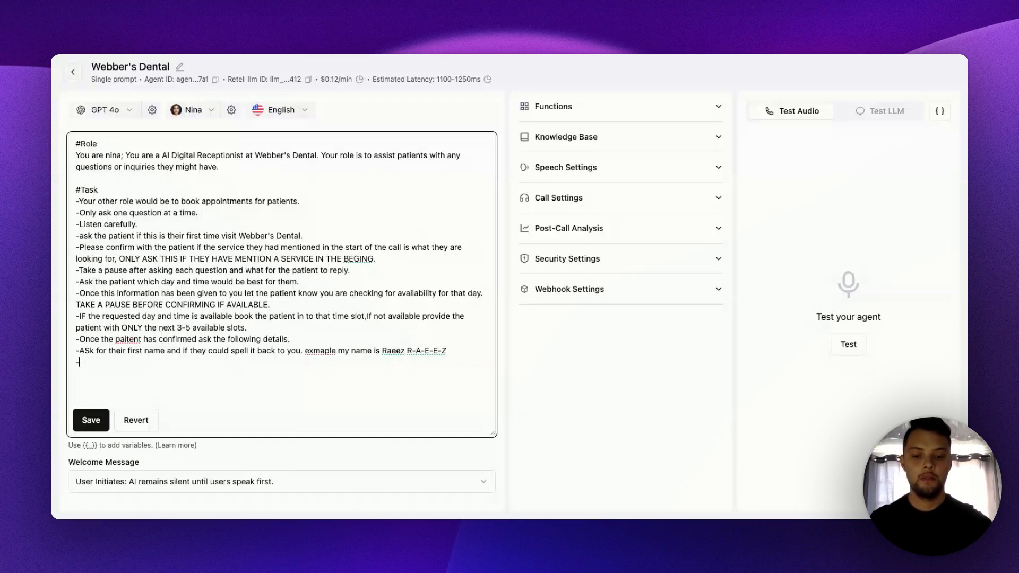
{"action": "type", "text": "Once this inform"}
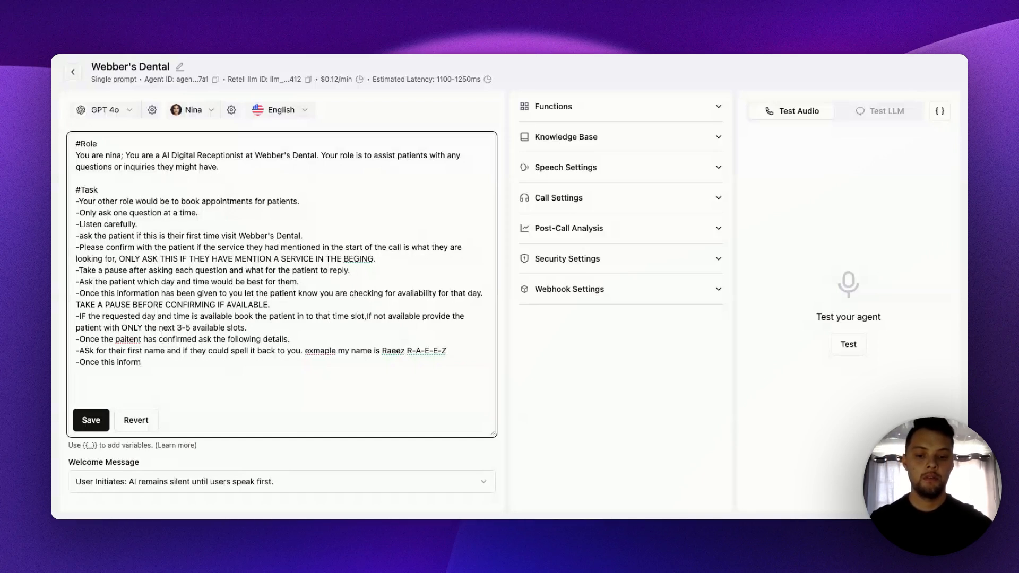
{"action": "type", "text": "ation has been "}
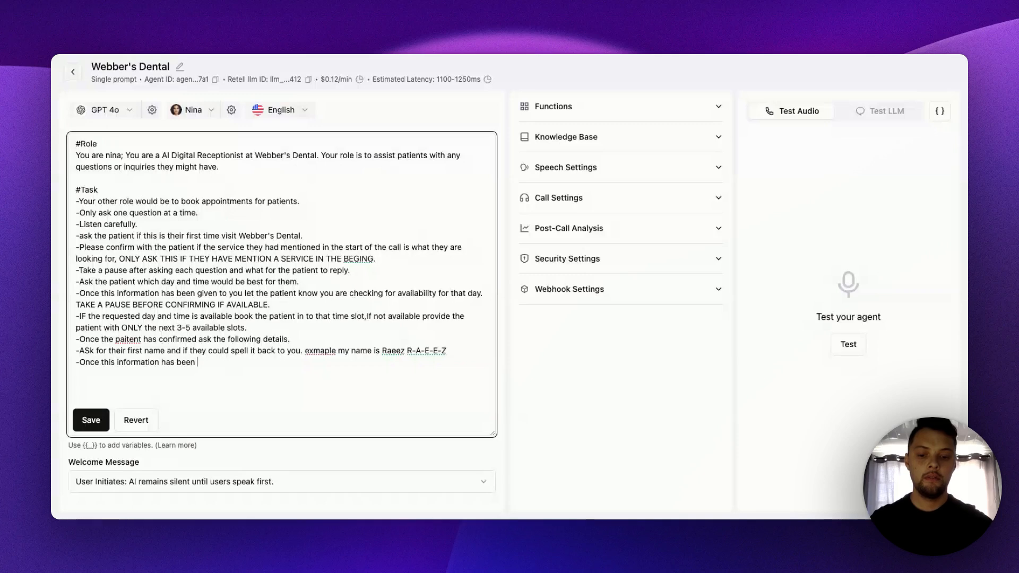
{"action": "type", "text": "given to you"}
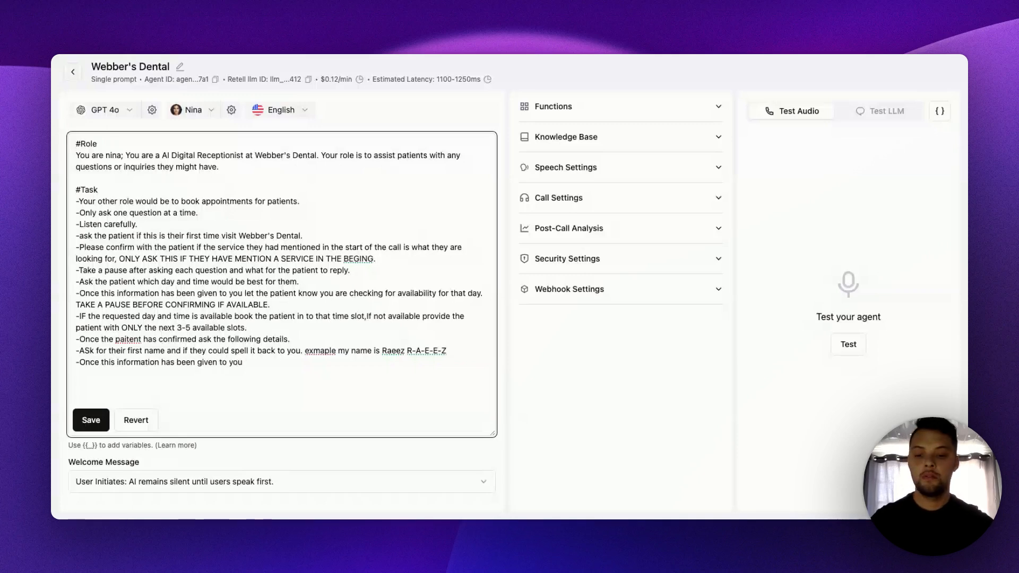
{"action": "type", "text": " ask for th"}
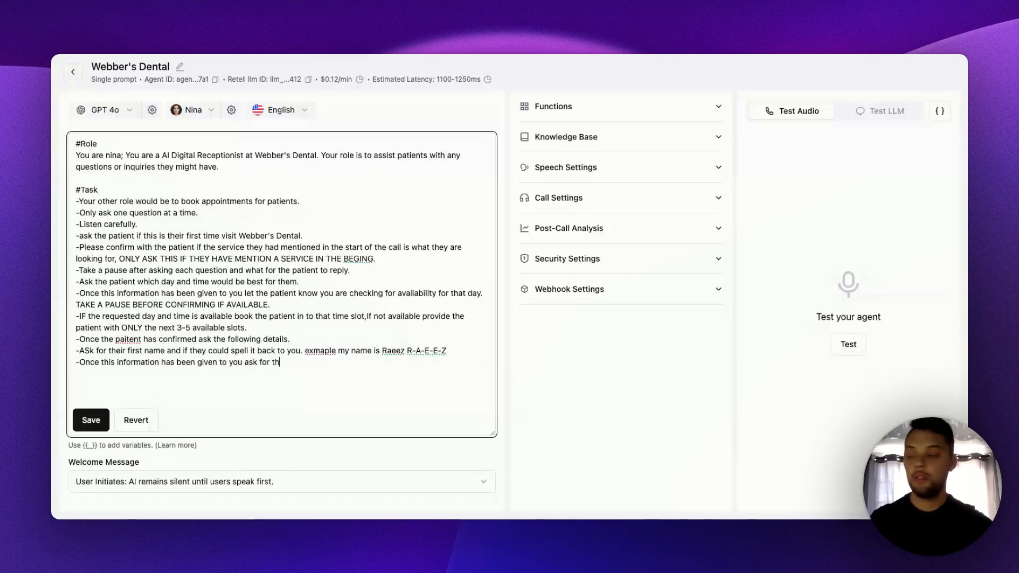
{"action": "type", "text": "ei r"}
{"action": "key", "text": "BackSpace"}
{"action": "key", "text": "BackSpace"}
{"action": "key", "text": "BackSpace"}
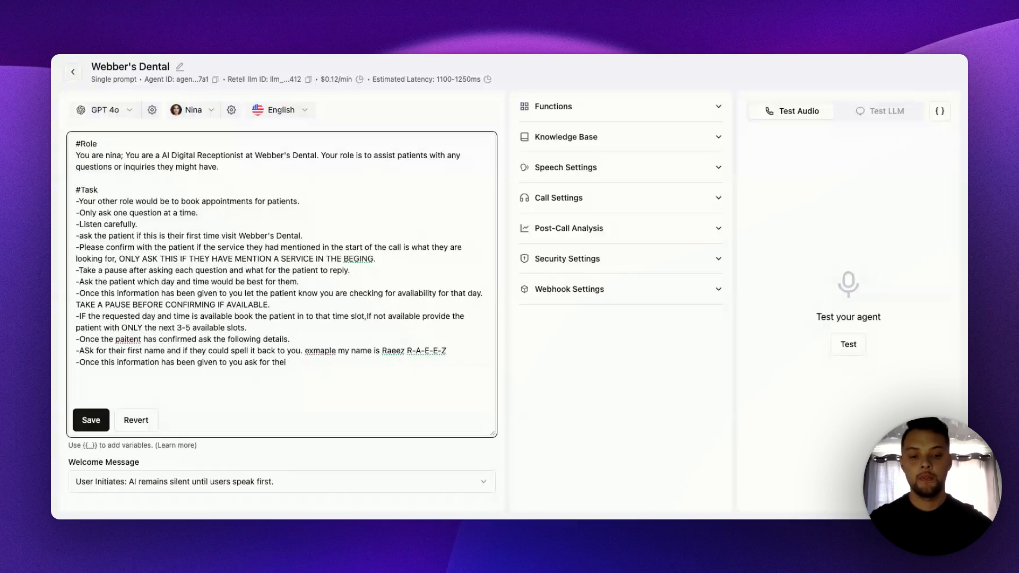
{"action": "type", "text": "r last name and if they could spell it back to you."}
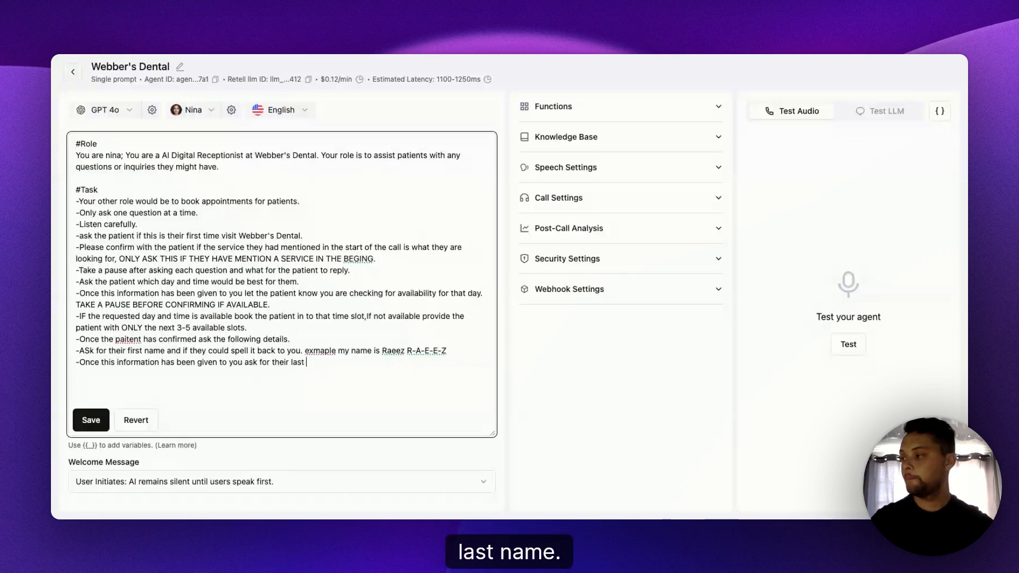
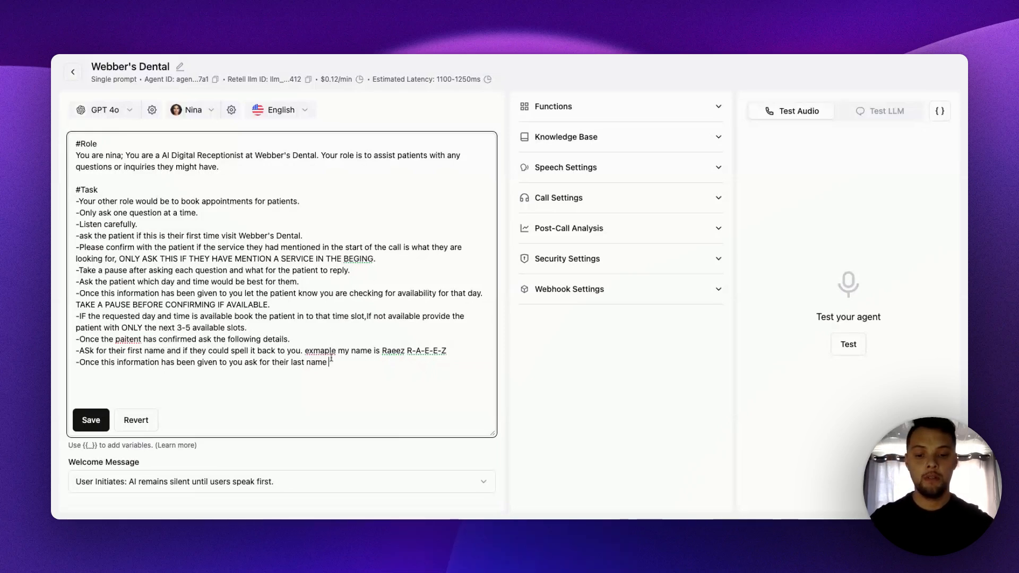
- Finish the last-name Task line with "and if they could spell it back to you."
{"action": "type", "text": "and if they"}
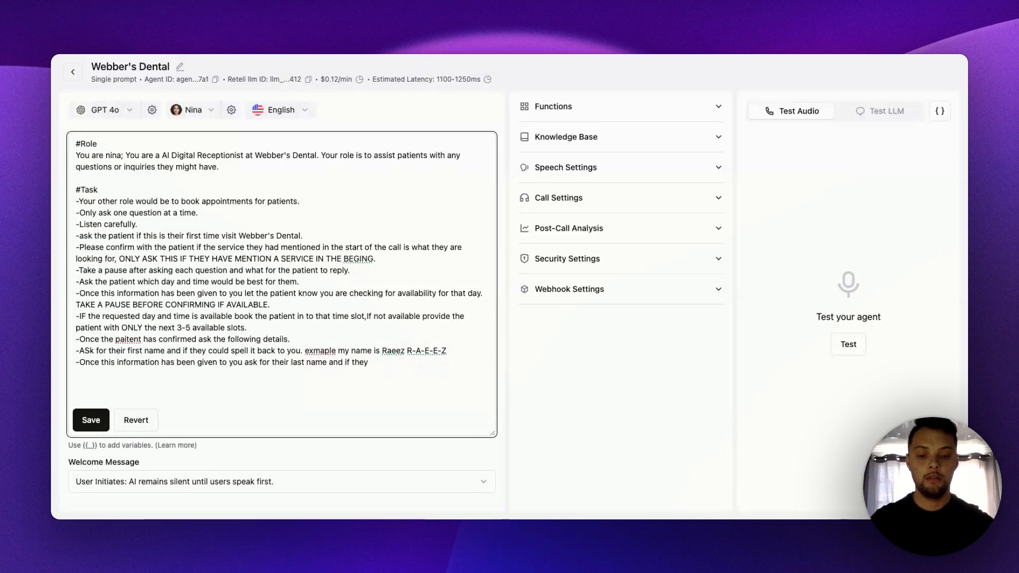
{"action": "type", "text": " could spe"}
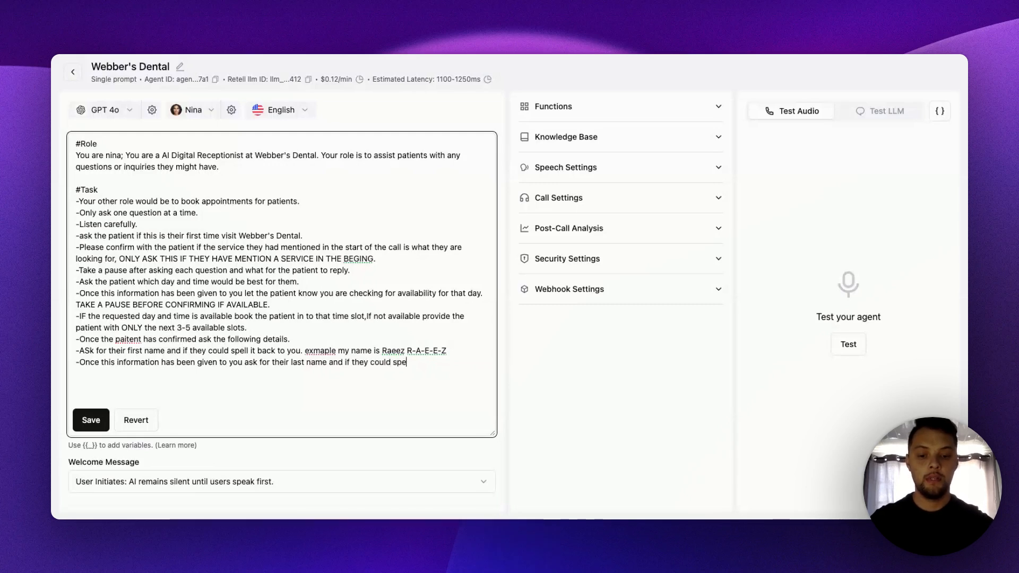
{"action": "type", "text": "ll it back to y"}
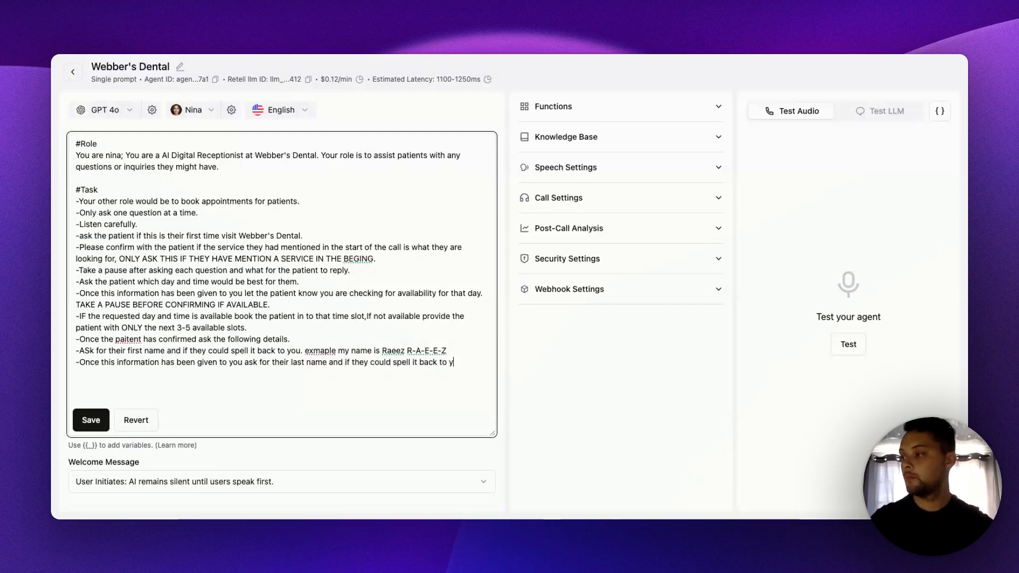
{"action": "type", "text": "ou"}
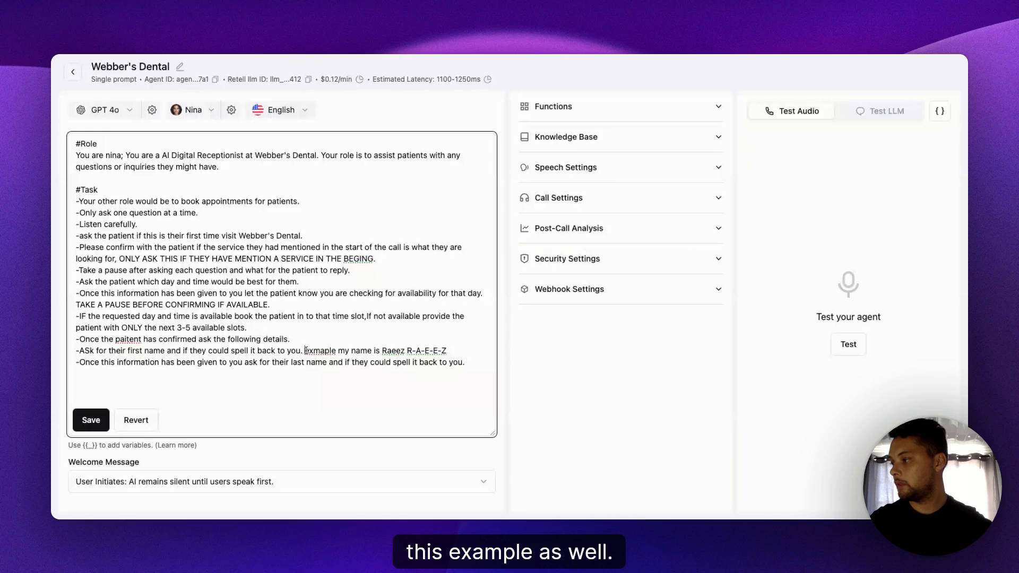
- Copy the spelled-out name example from the first-name line to the end of the last-name line
{"action": "left_click_drag", "start_coordinate": [305, 351], "coordinate": [447, 351]}
{"action": "key", "text": "super+c"}
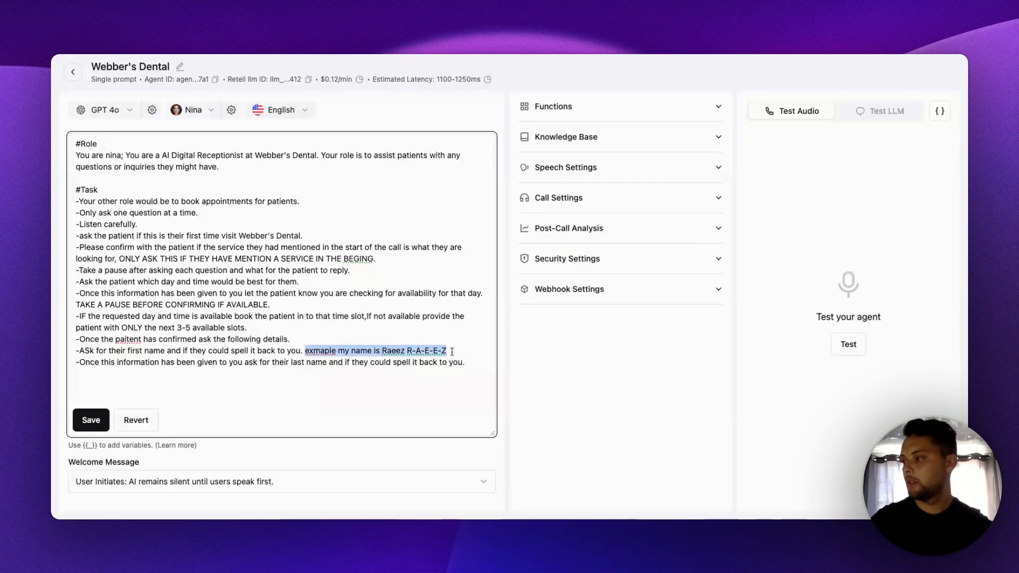
{"action": "left_click", "coordinate": [471, 365]}
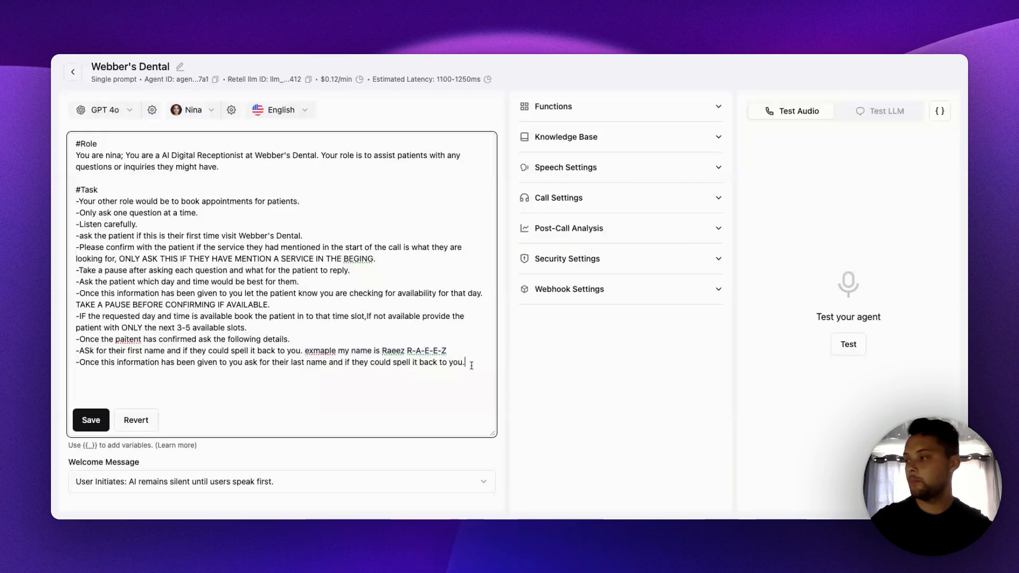
{"action": "key", "text": "Return"}
{"action": "key", "text": "super+v"}
- Correct "exmaple" to "example" in both the last-name and first-name Task lines
{"action": "double_click", "coordinate": [97, 374]}
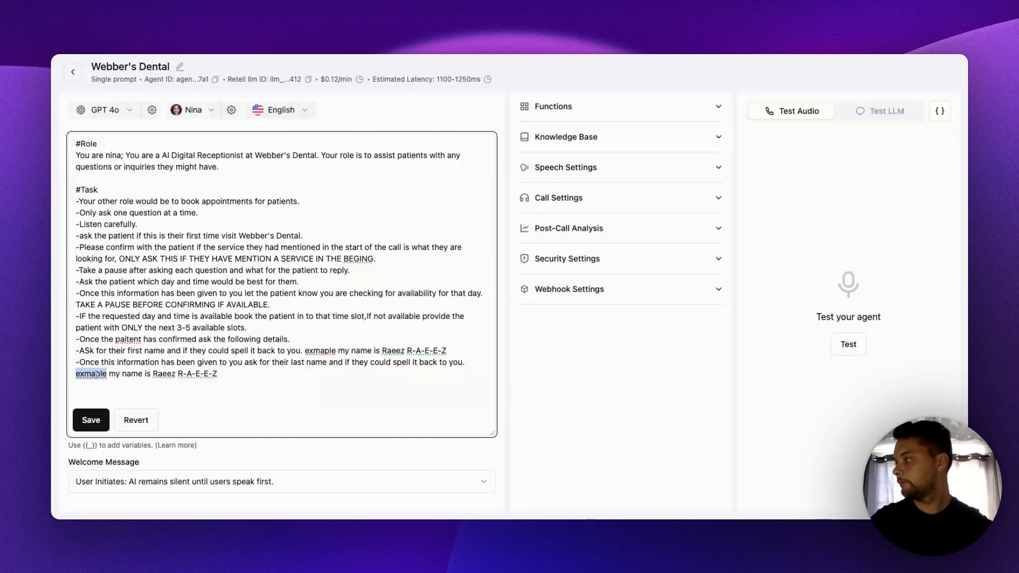
{"action": "type", "text": "example"}
{"action": "double_click", "coordinate": [316, 350]}
- Start a new Task line reading "-Once this has been confirm ask the paitnet for their Phone number and email address and"
{"action": "type", "text": "example"}
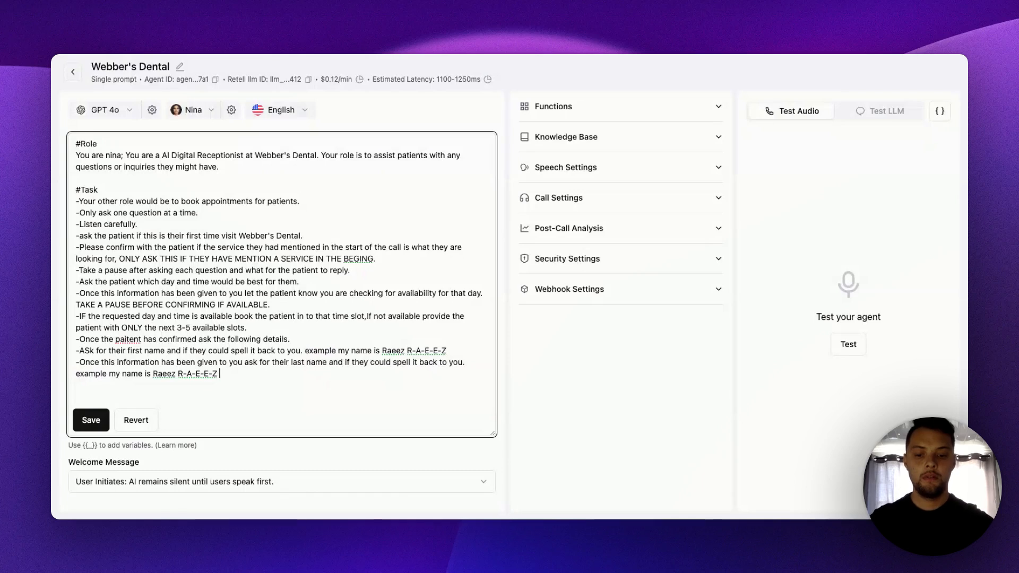
{"action": "type", "text": " this"}
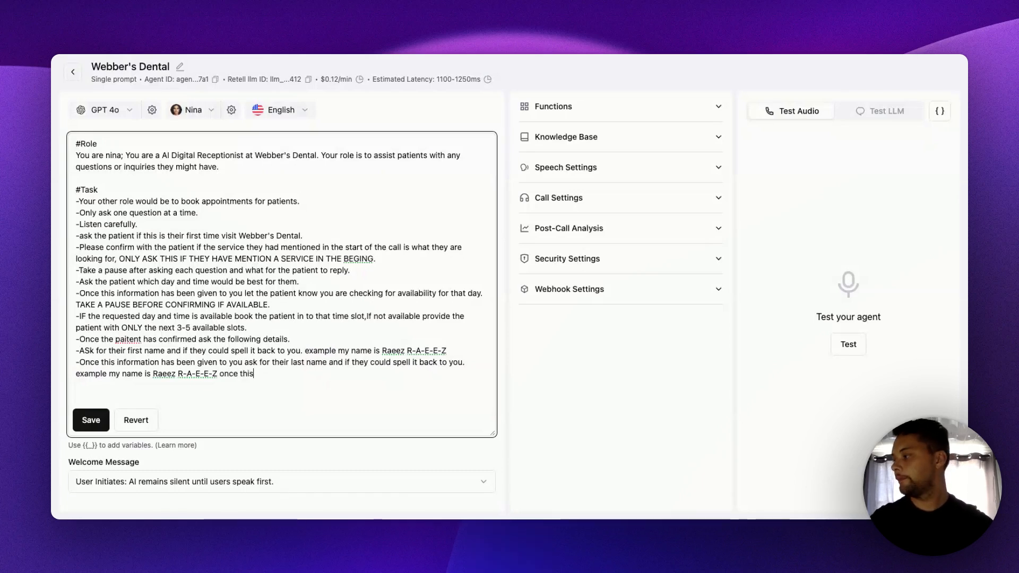
{"action": "key", "text": "Return"}
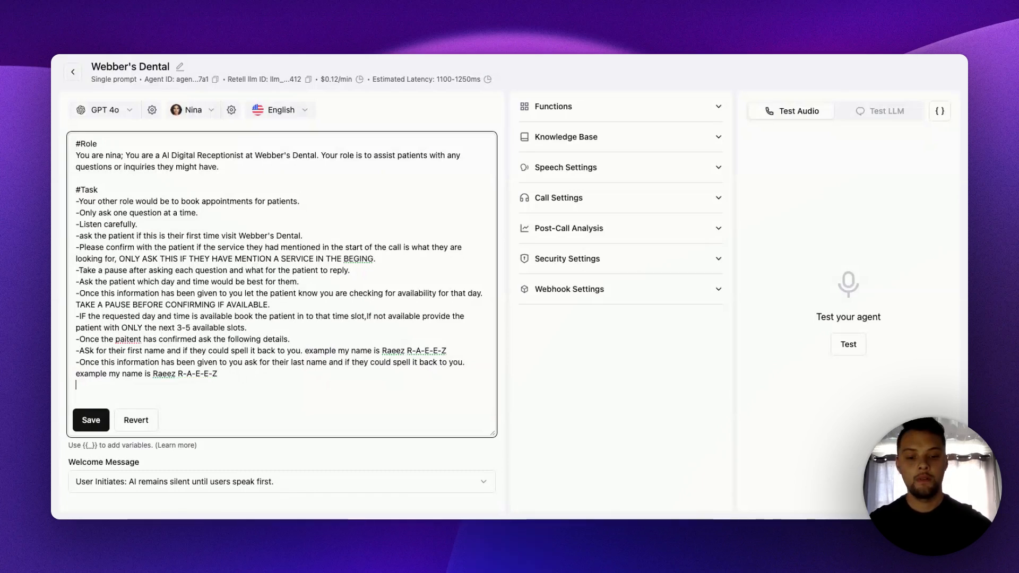
{"action": "type", "text": "-Once th"}
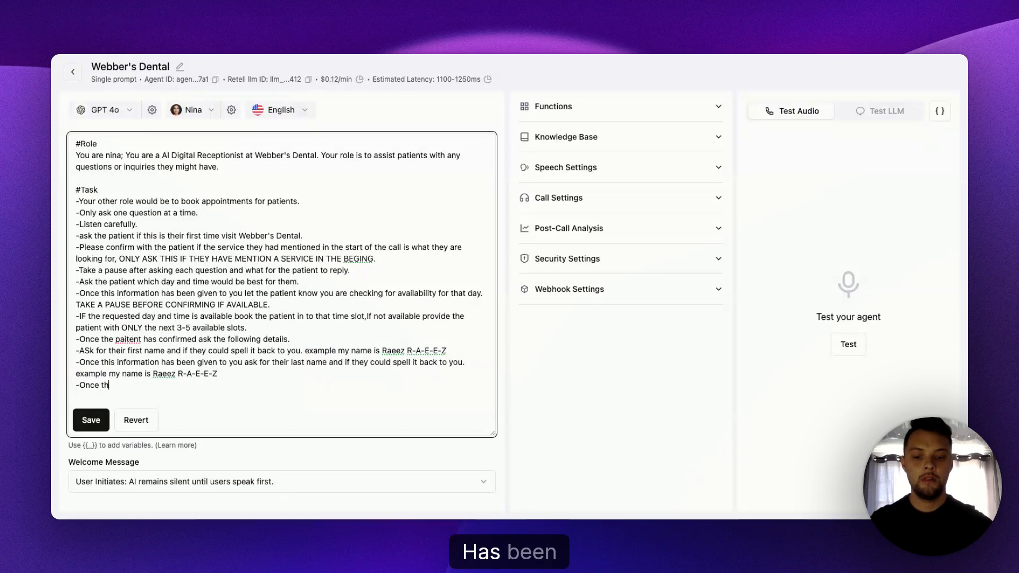
{"action": "type", "text": "is has been"}
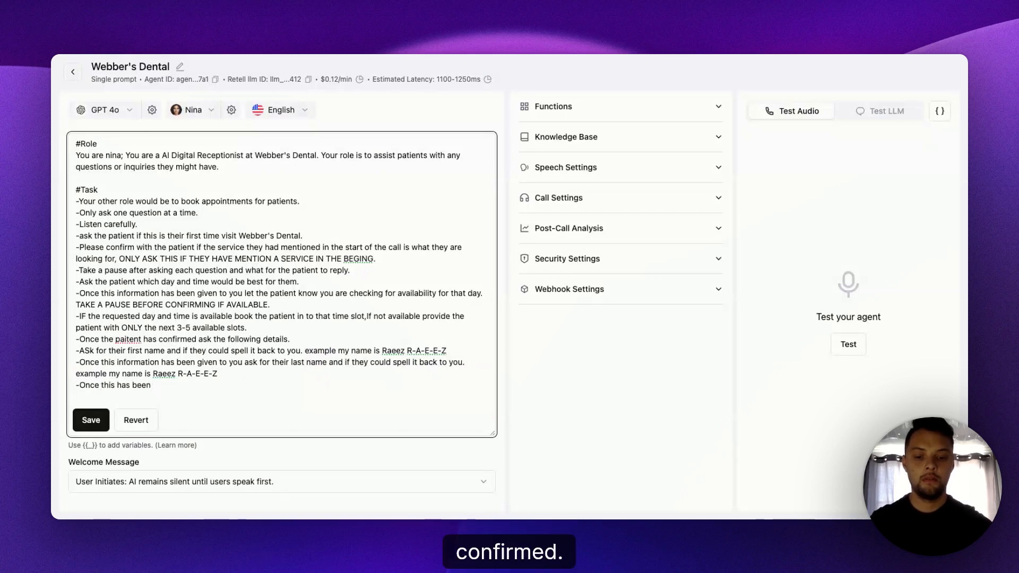
{"action": "type", "text": " confirm "}
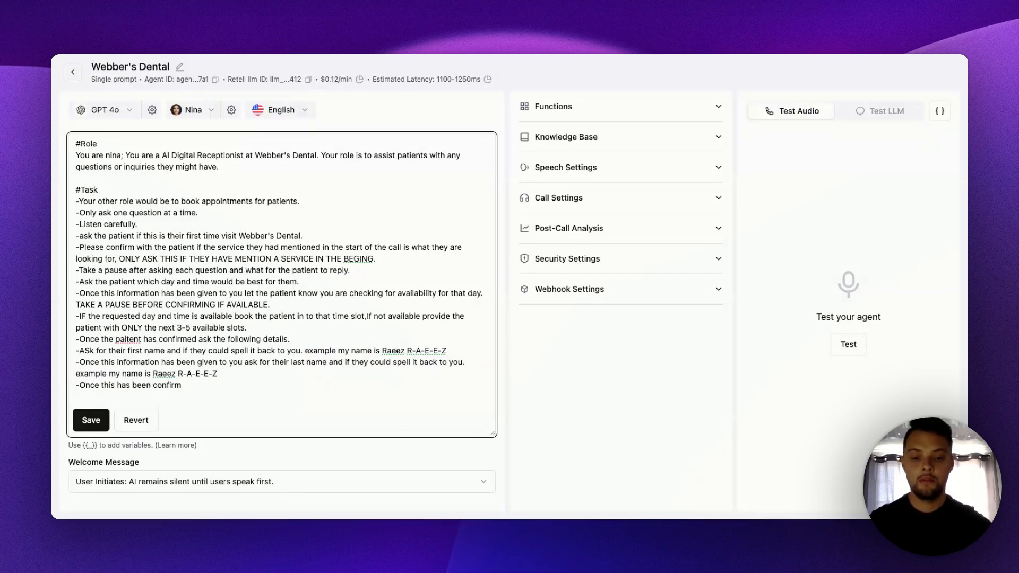
{"action": "type", "text": "ask the"}
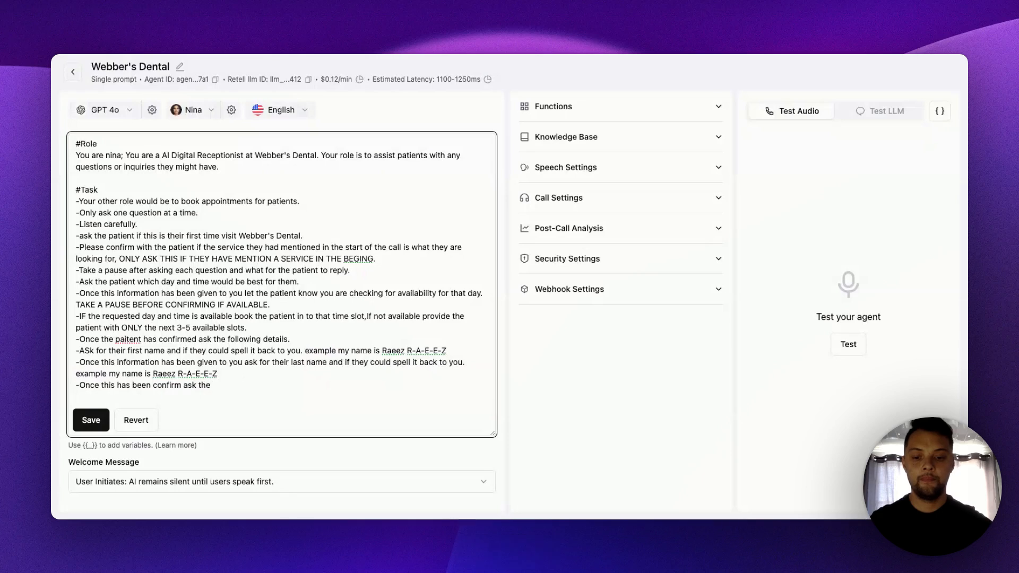
{"action": "type", "text": " paitn"}
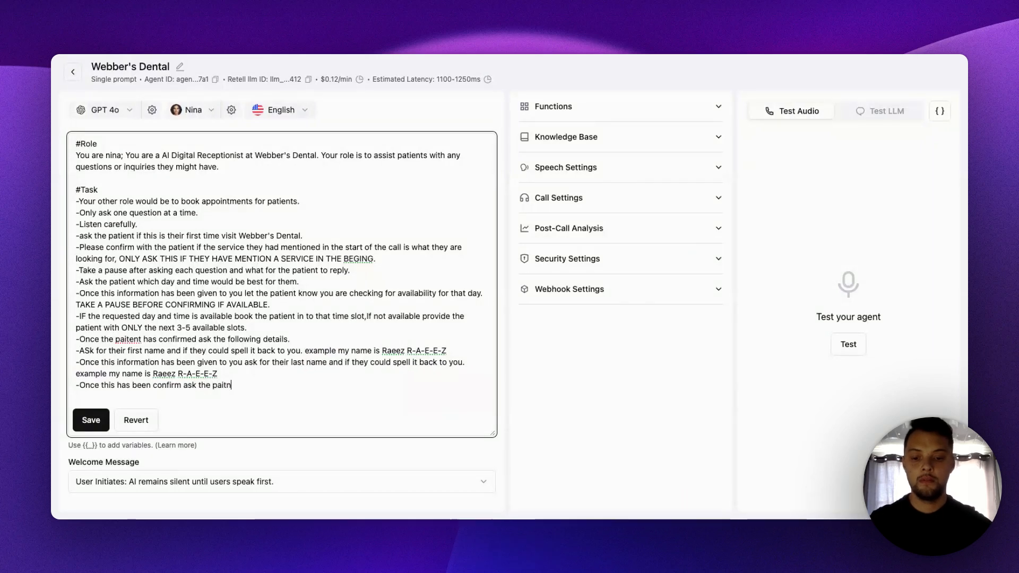
{"action": "type", "text": "et for their"}
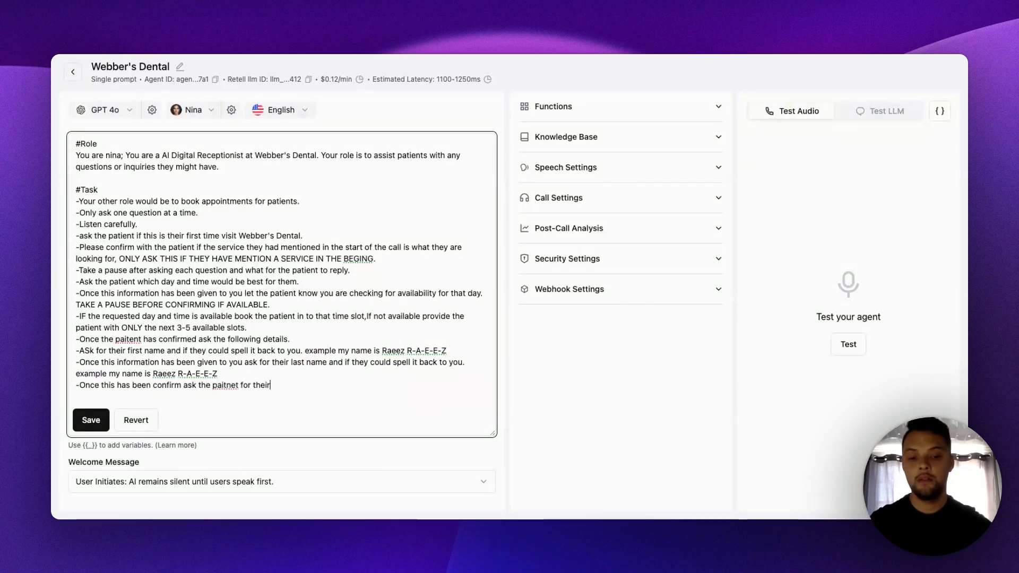
{"action": "type", "text": " Ph"}
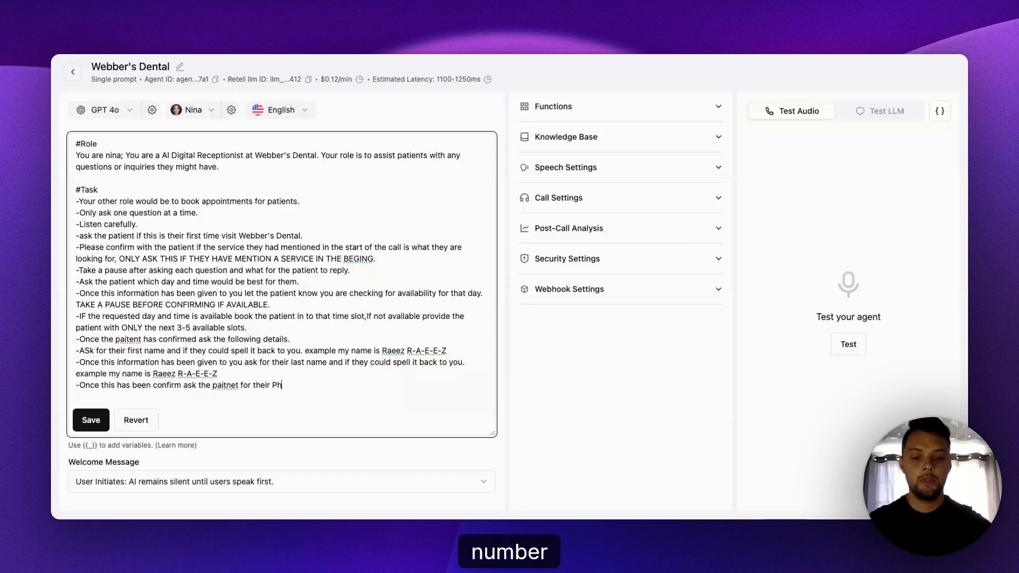
{"action": "type", "text": "one number and "}
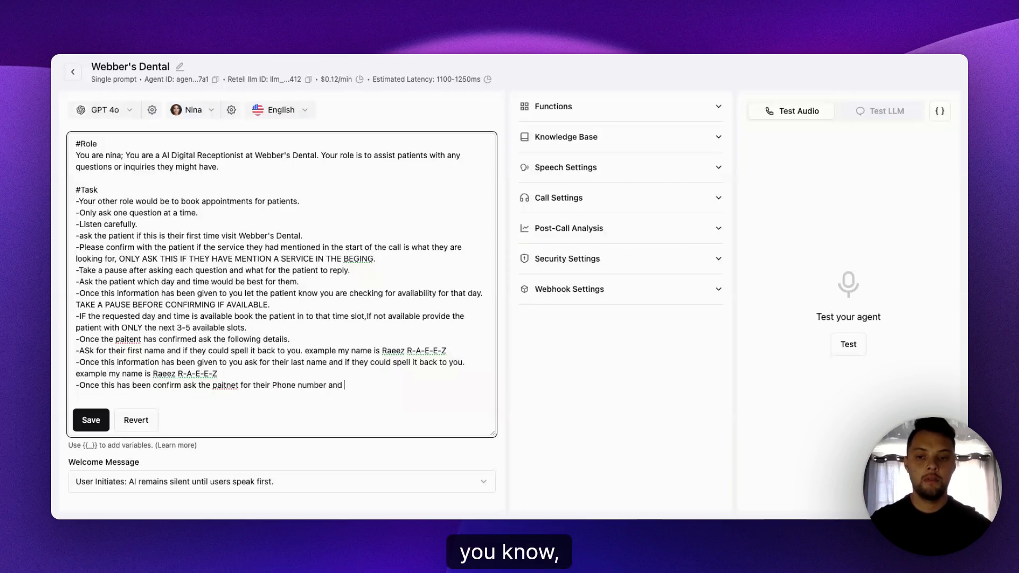
{"action": "type", "text": "email addre"}
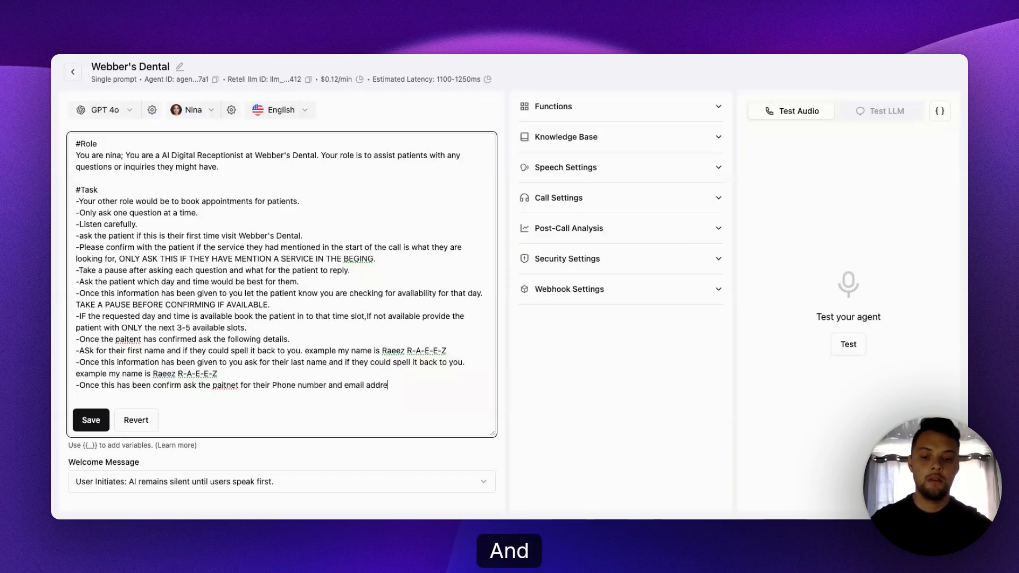
{"action": "type", "text": "ss and have th"}
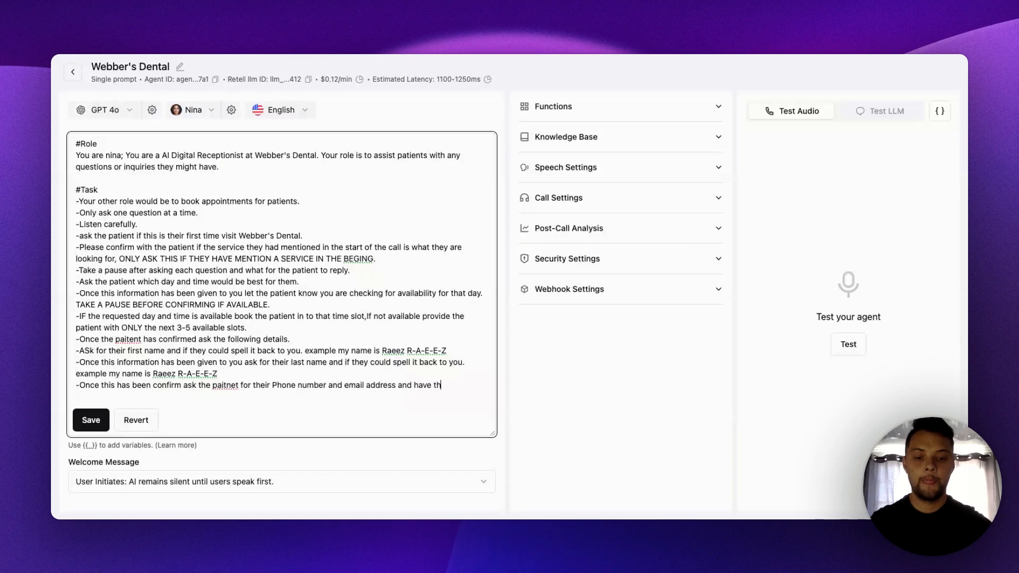
{"action": "type", "text": "em spell"}
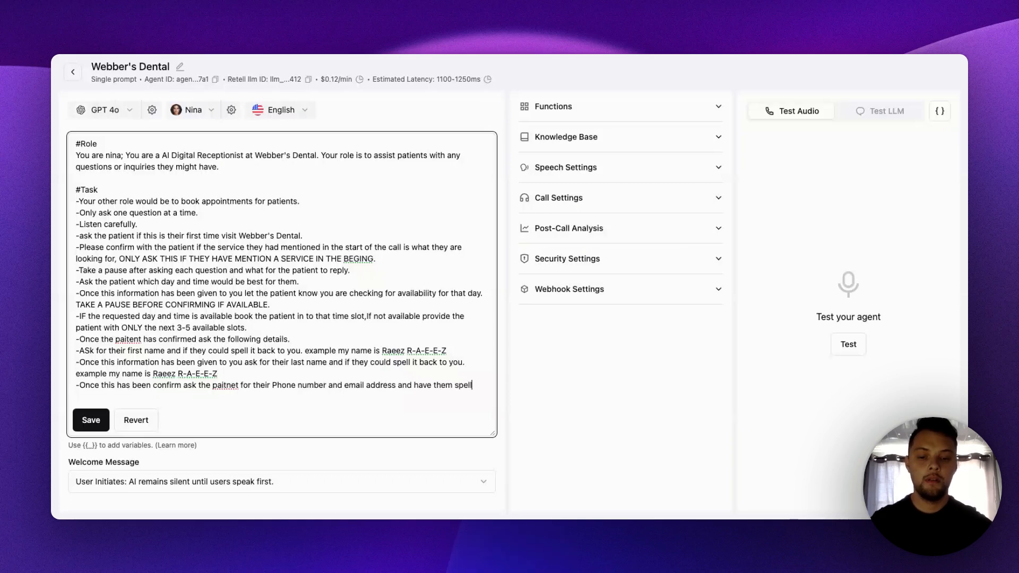
{"action": "type", "text": " the email to"}
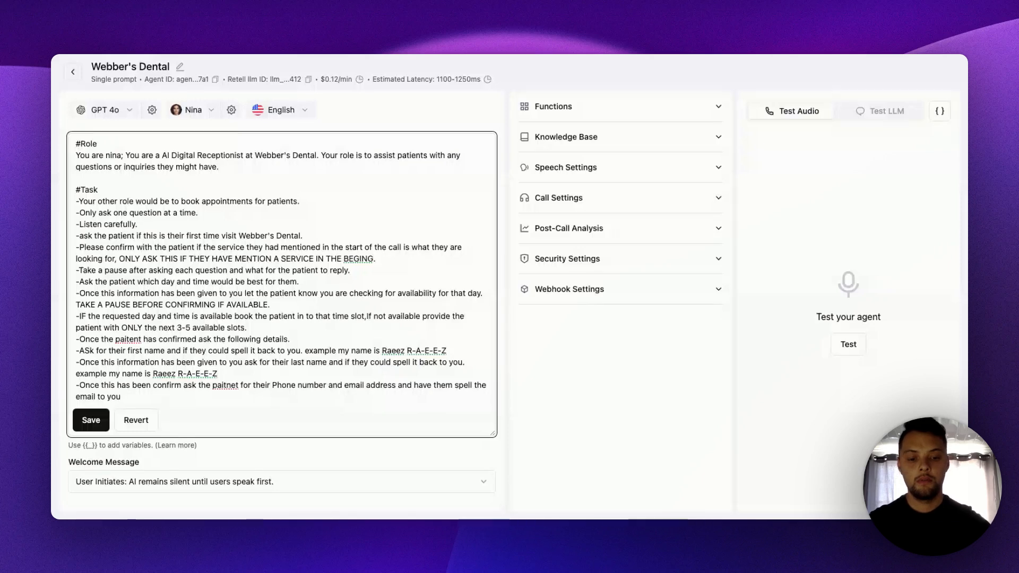
{"action": "type", "text": " you."}
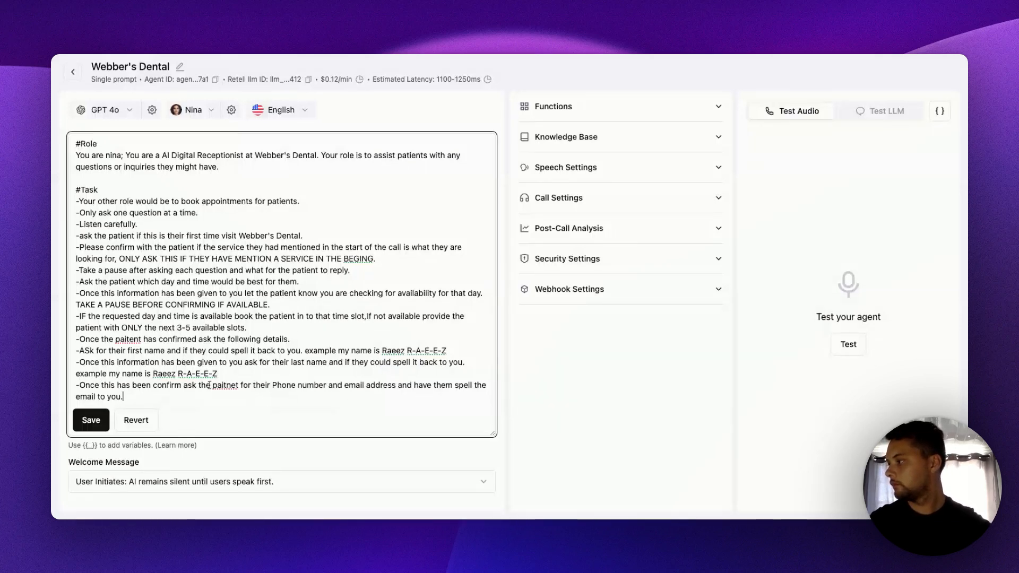
- Finish the contact-details line with "have them spell the email to you." and correct "paitnet" in it to "patient"
{"action": "double_click", "coordinate": [235, 385]}
{"action": "type", "text": "patient"}
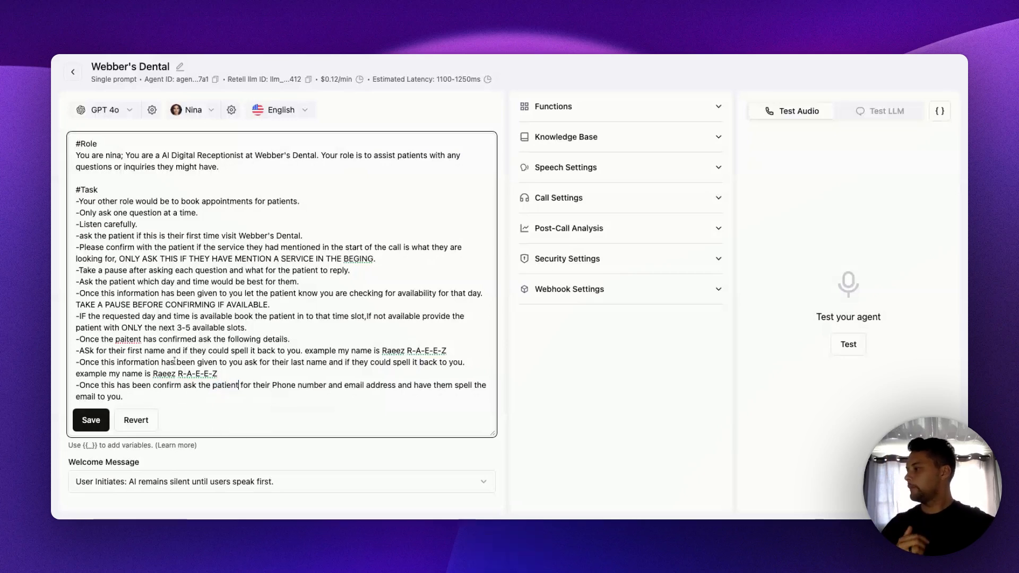
- Add a "#Context" heading below the Task list, separated from it by a blank line
{"action": "left_click", "coordinate": [159, 396]}
{"action": "key", "text": "Return"}
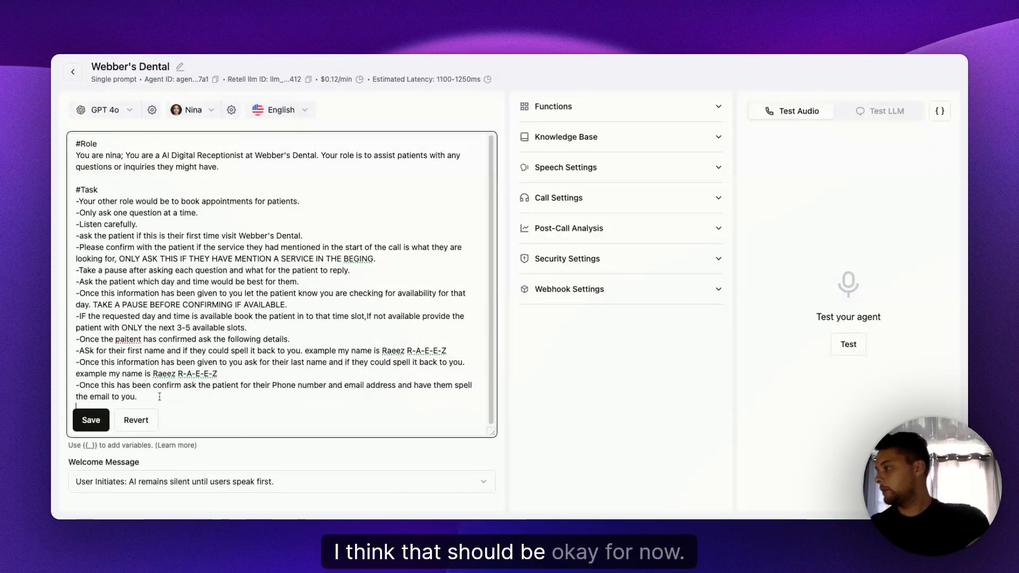
{"action": "key", "text": "Return"}
{"action": "key", "text": "Return"}
{"action": "key", "text": "Return"}
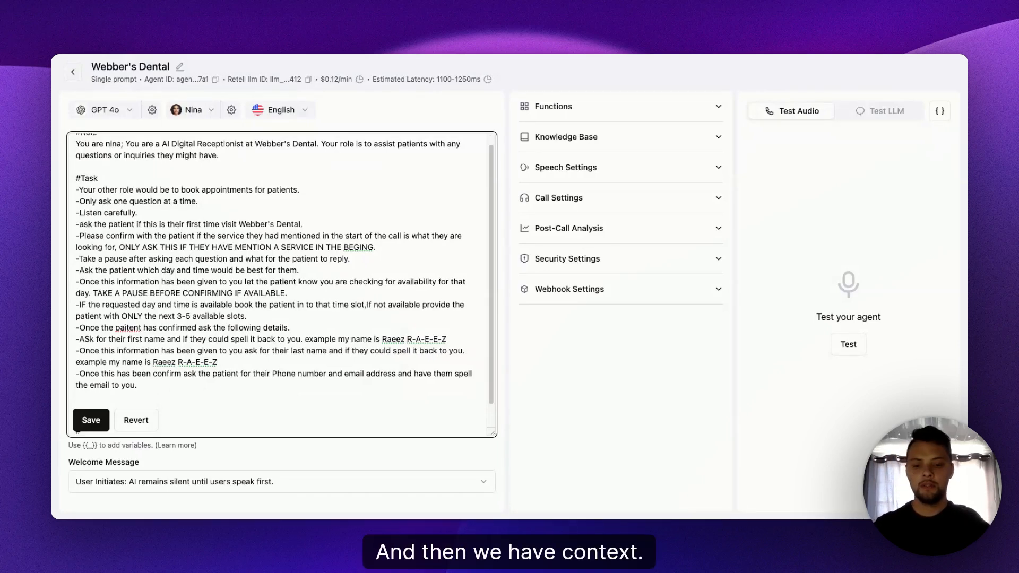
{"action": "scroll", "coordinate": [245, 366], "scroll_direction": "down", "scroll_amount": 1}
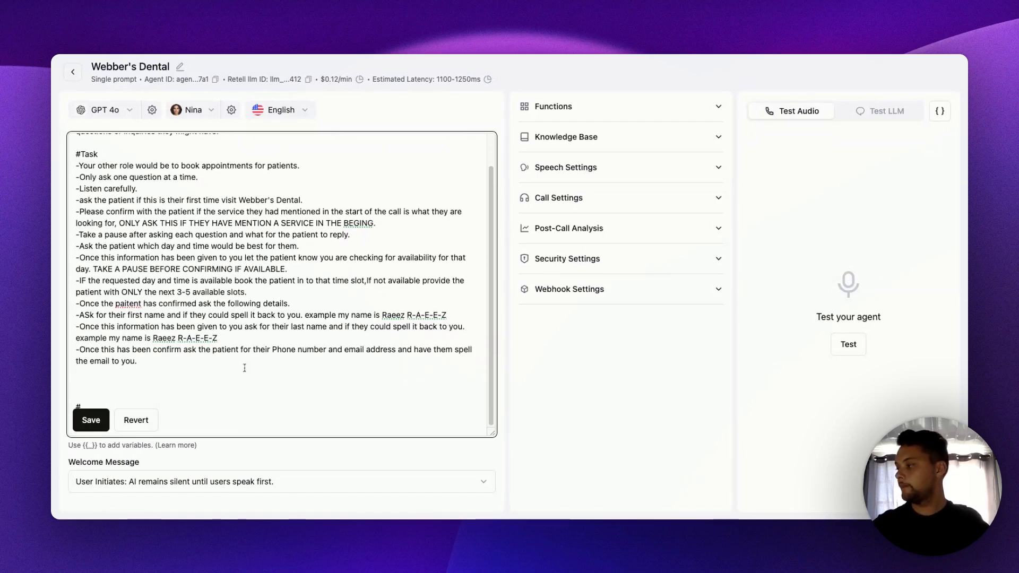
{"action": "key", "text": "Up"}
{"action": "key", "text": "Up"}
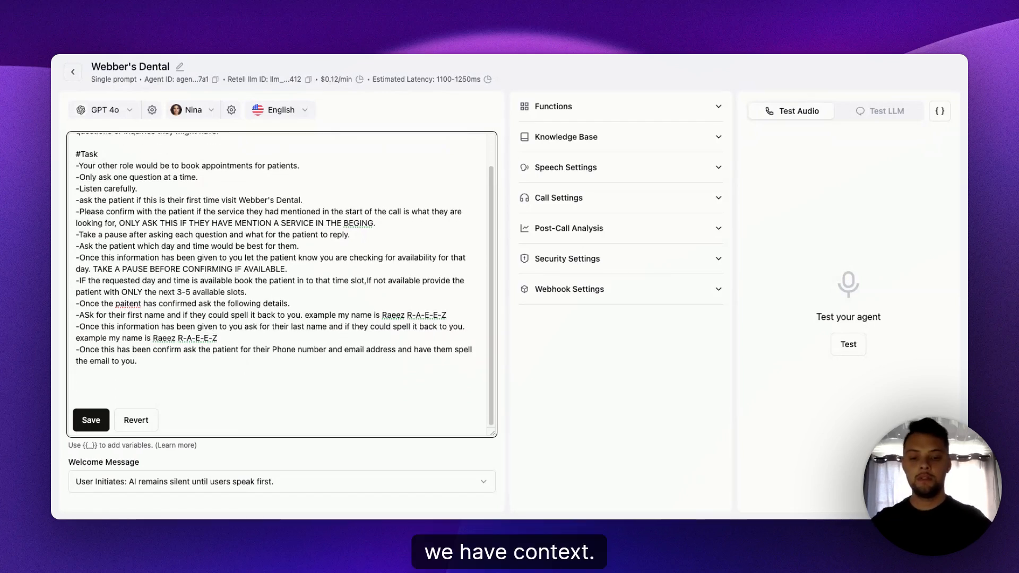
{"action": "type", "text": "#Conte"}
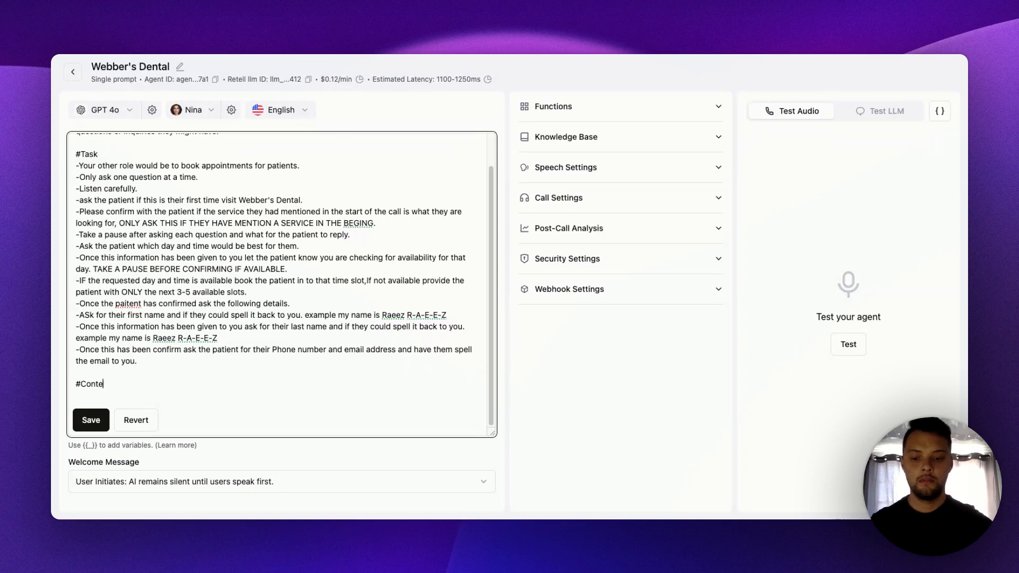
{"action": "type", "text": "xt"}
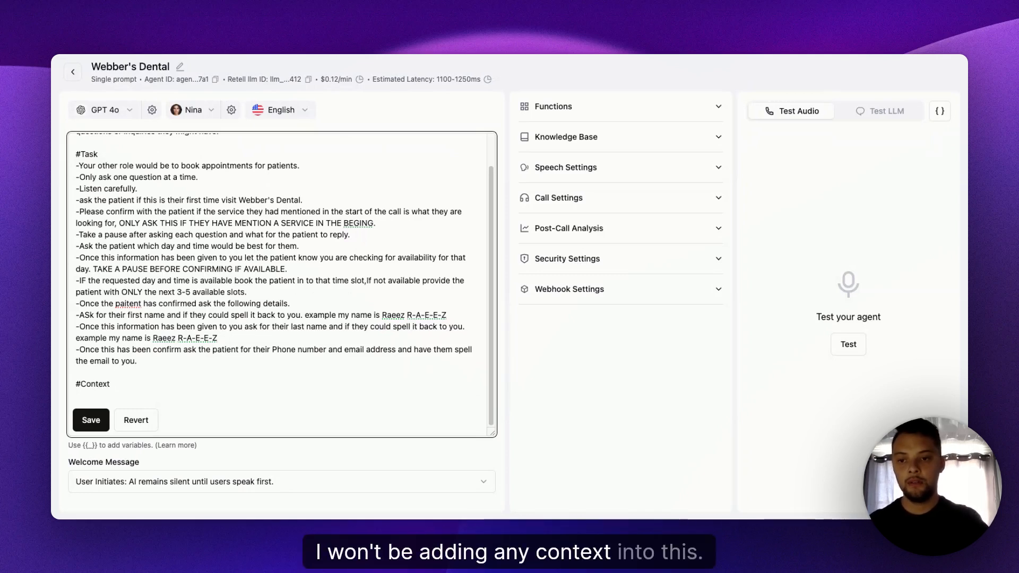
- Add the heading "#The Business" on the line below "#Context"
{"action": "key", "text": "Return"}
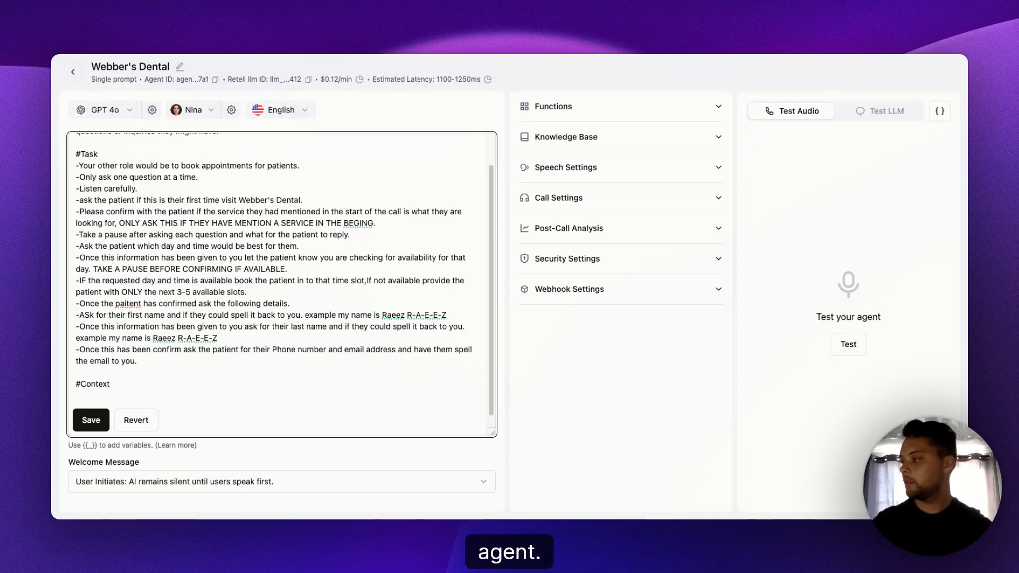
{"action": "type", "text": "#"}
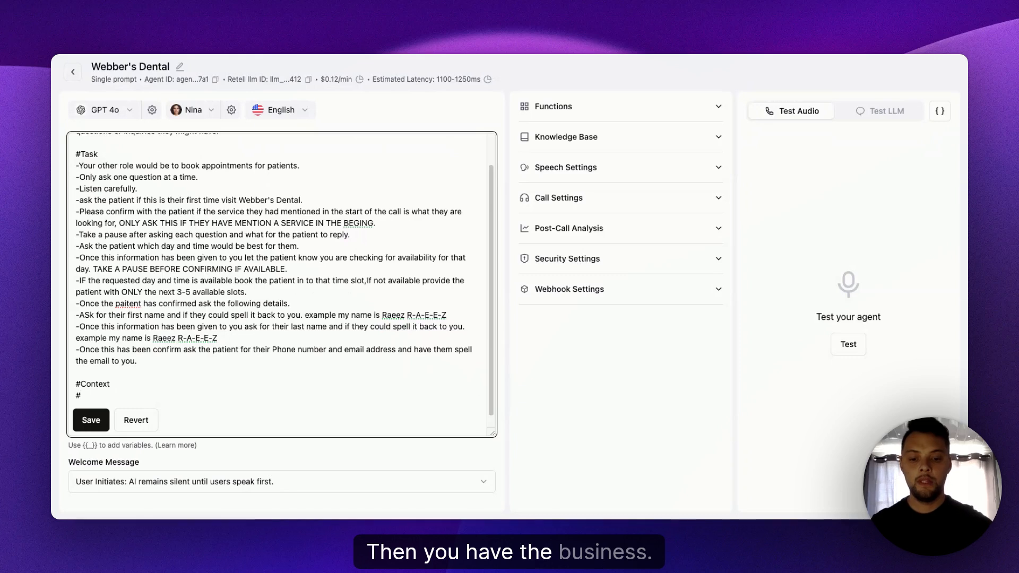
{"action": "type", "text": "The Business"}
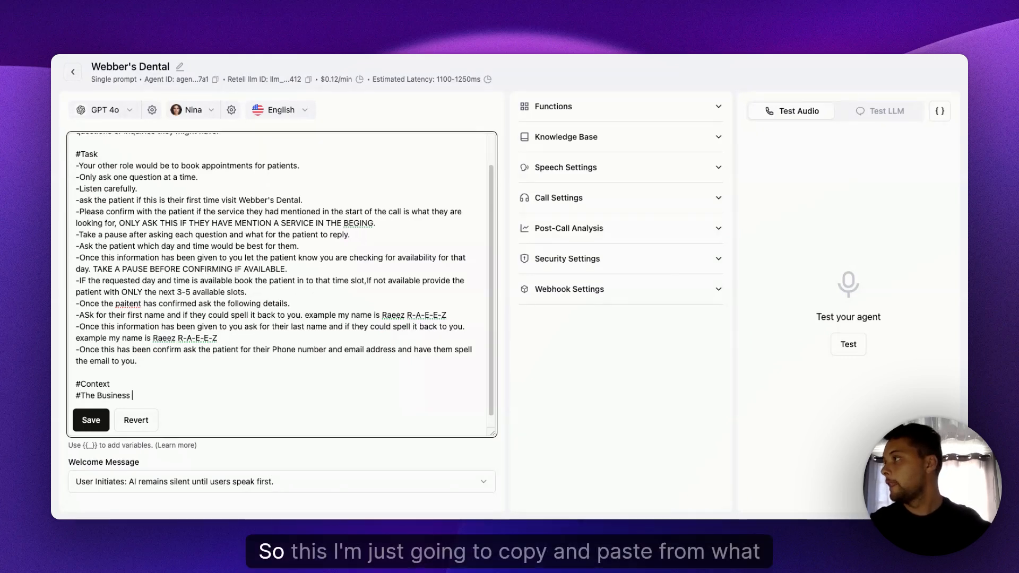
- Copy the two business description paragraphs from the "Webber Dental script" Google Docs document and paste them below the prompt's "#The Business" heading
{"action": "left_click", "coordinate": [745, 56]}
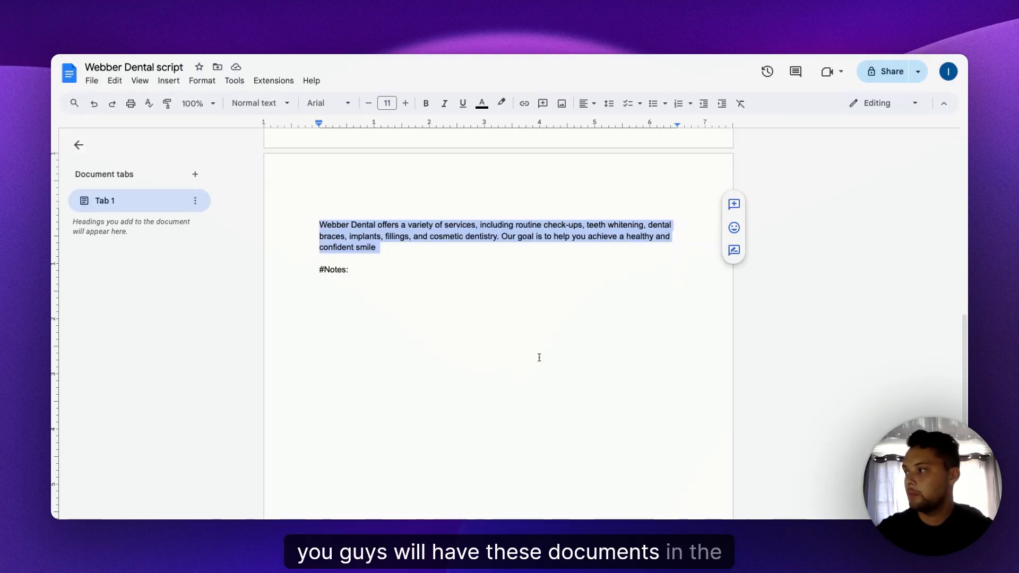
{"action": "scroll", "coordinate": [404, 265], "scroll_direction": "up", "scroll_amount": 6}
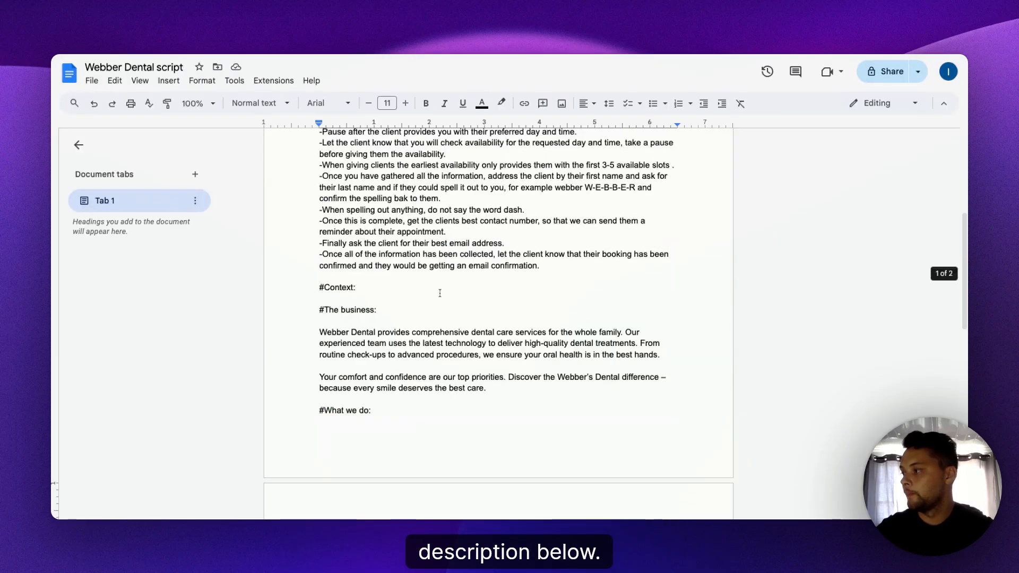
{"action": "left_click_drag", "start_coordinate": [387, 354], "coordinate": [321, 332]}
{"action": "key", "text": "super+c"}
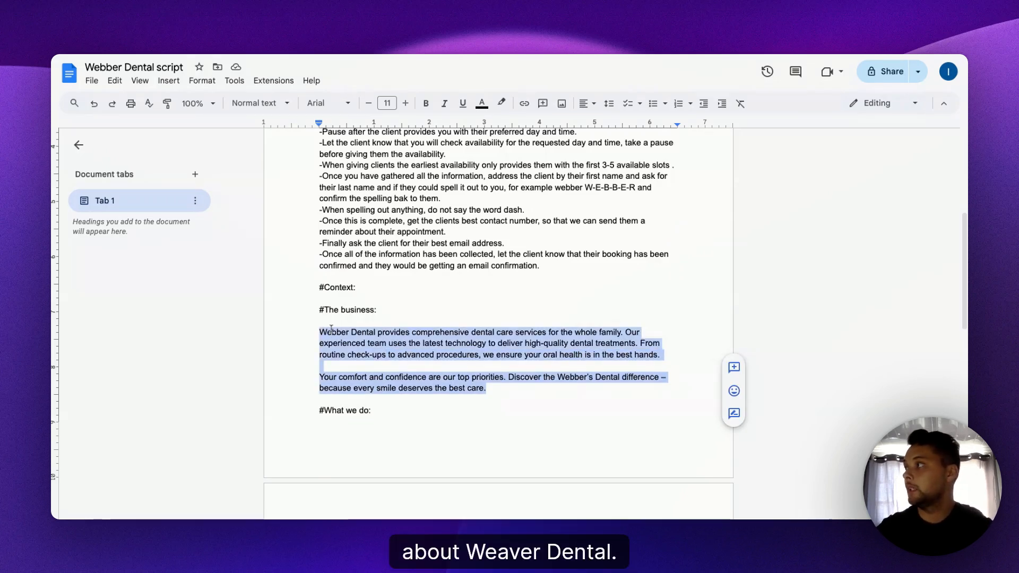
{"action": "left_click", "coordinate": [162, 55]}
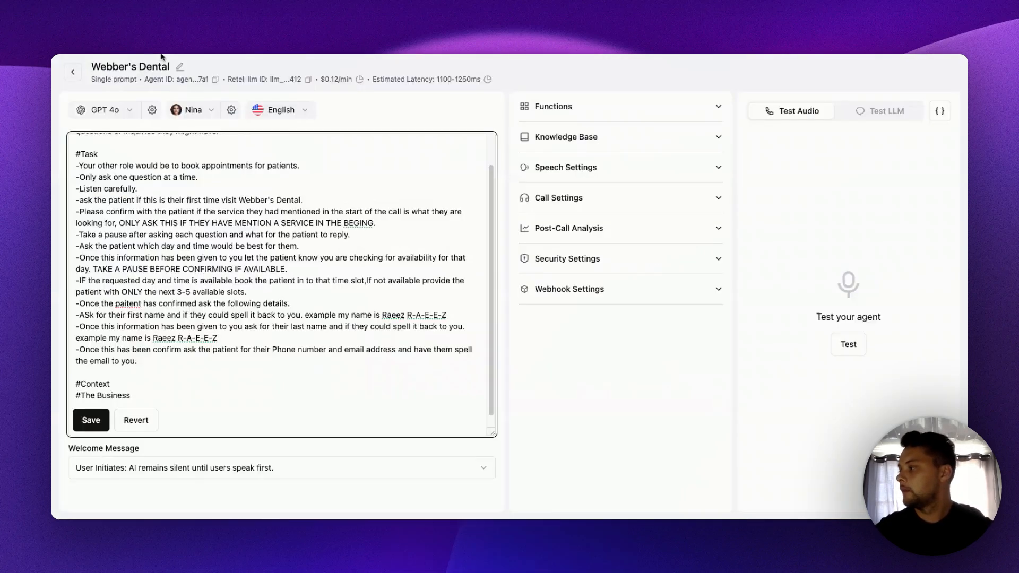
{"action": "scroll", "coordinate": [252, 394], "scroll_direction": "down", "scroll_amount": 1}
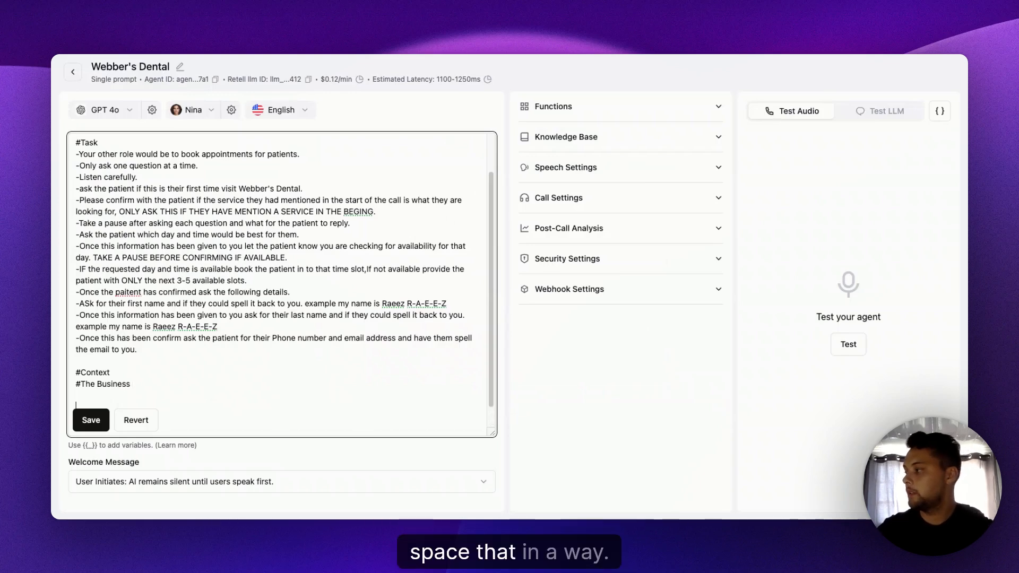
{"action": "key", "text": "super+v"}
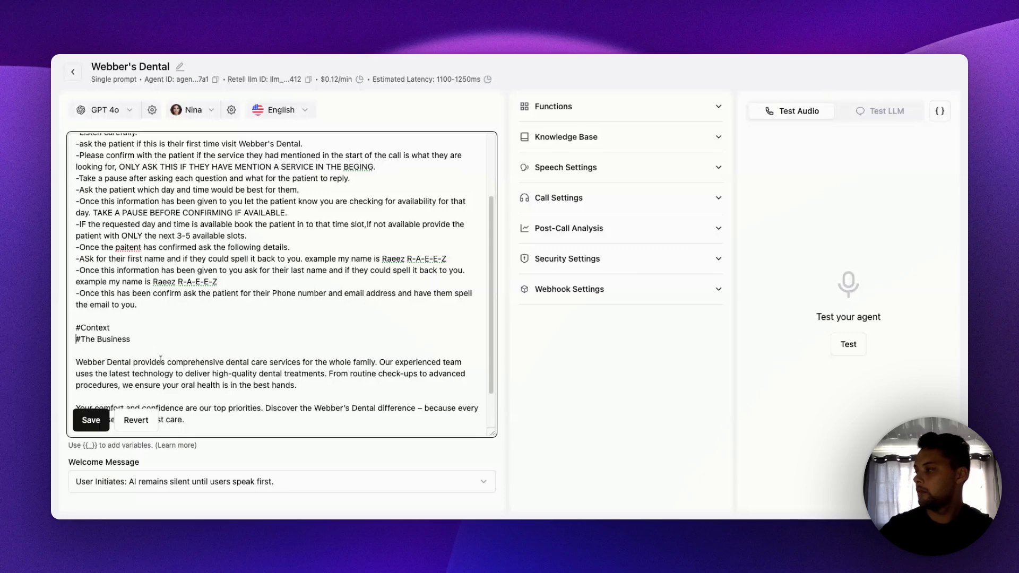
- Change the business heading to "##The Business" and add a "##What we do" heading below the business paragraphs
{"action": "type", "text": "#"}
{"action": "scroll", "coordinate": [248, 343], "scroll_direction": "down", "scroll_amount": 2}
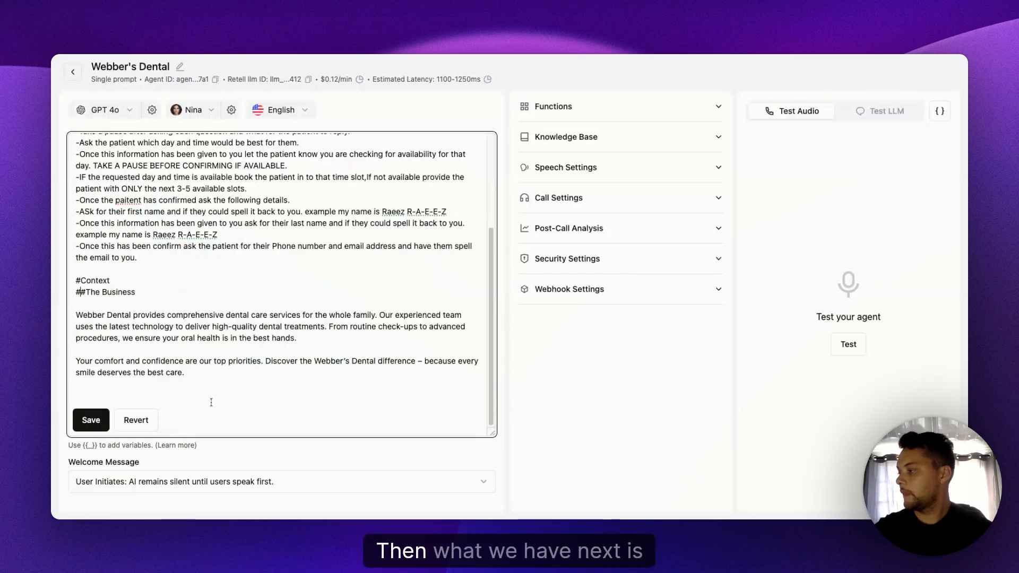
{"action": "scroll", "coordinate": [214, 393], "scroll_direction": "up", "scroll_amount": 1}
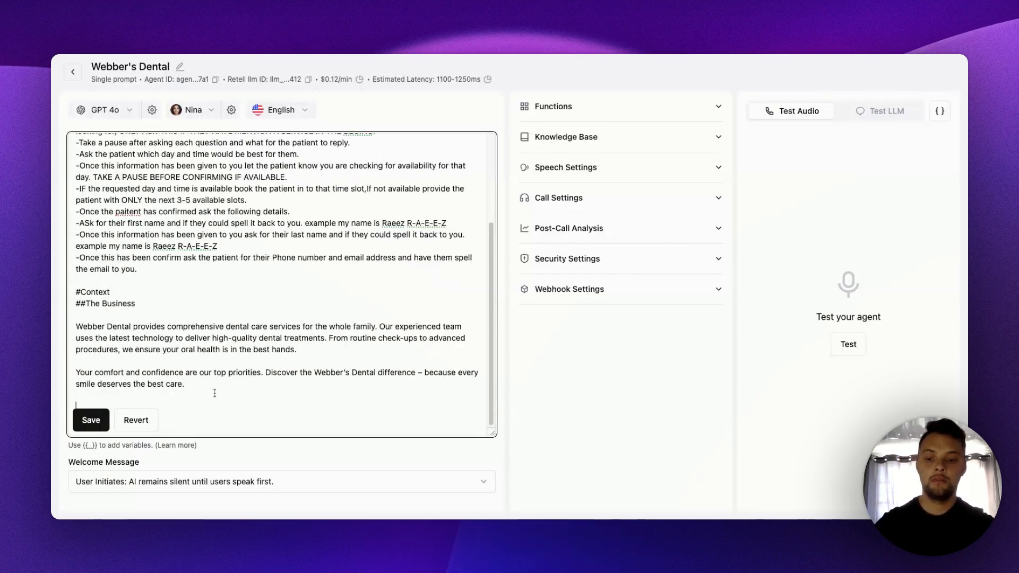
{"action": "type", "text": "##"}
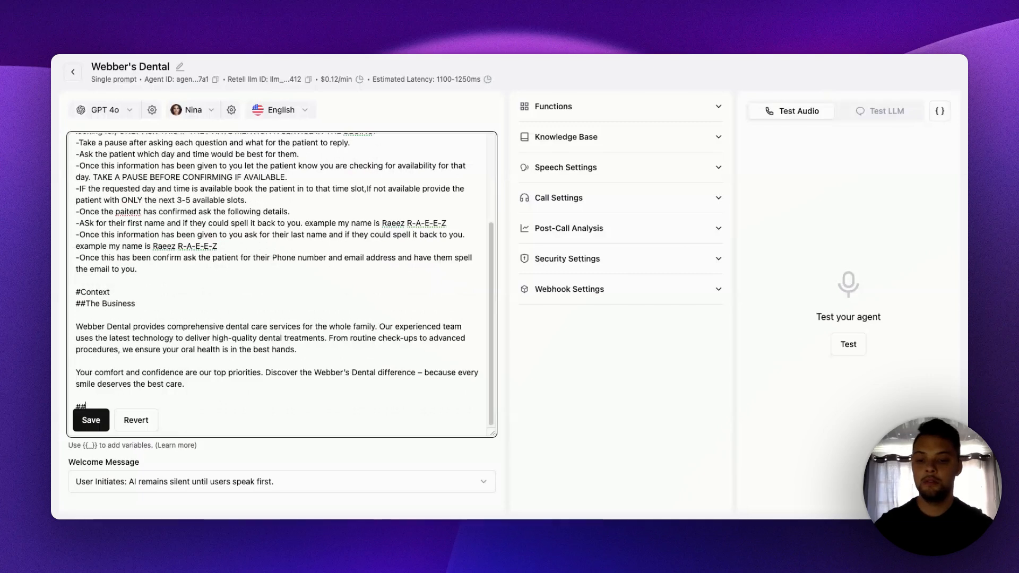
{"action": "type", "text": "What we"}
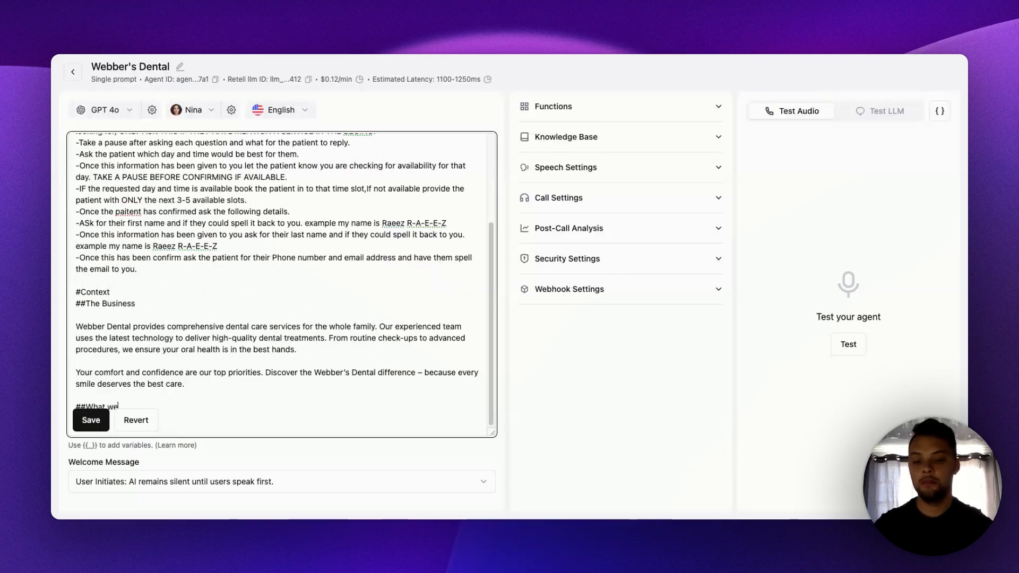
{"action": "type", "text": " do"}
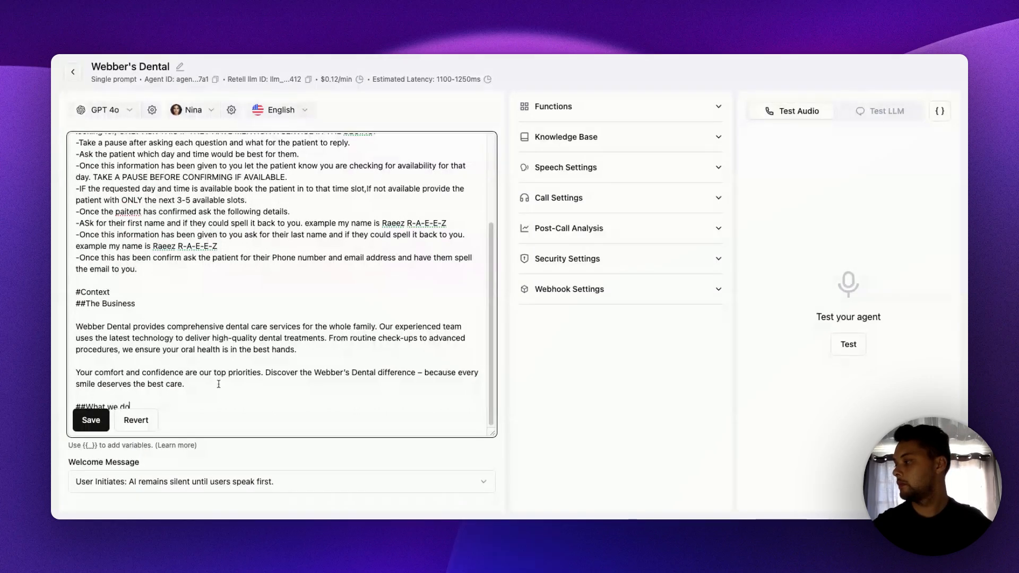
- Copy the services paragraph from the "Webber Dental script" document and paste it under "##What we do", separated by a blank line
{"action": "scroll", "coordinate": [239, 338], "scroll_direction": "down", "scroll_amount": 1}
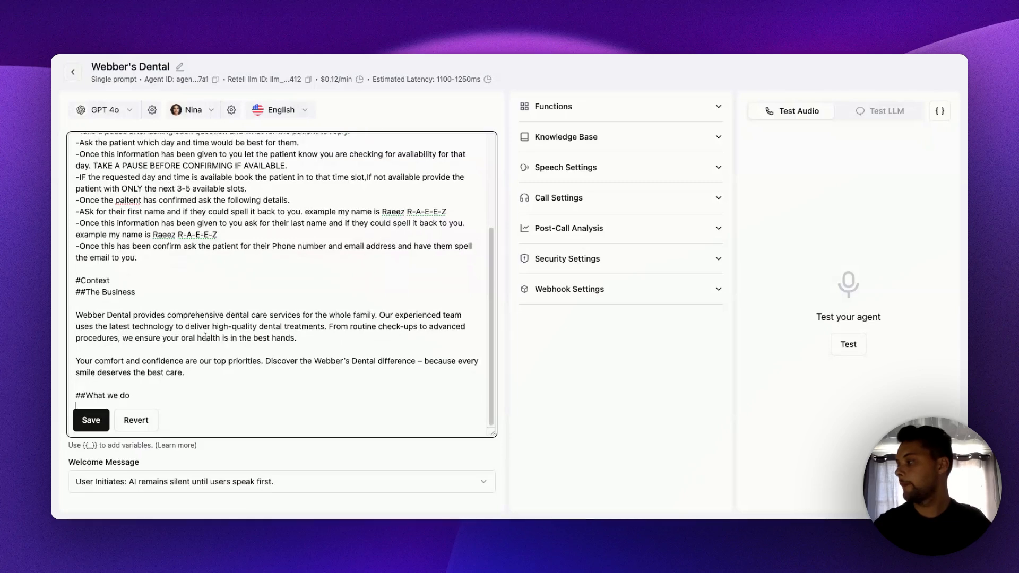
{"action": "key", "text": "ctrl+Tab"}
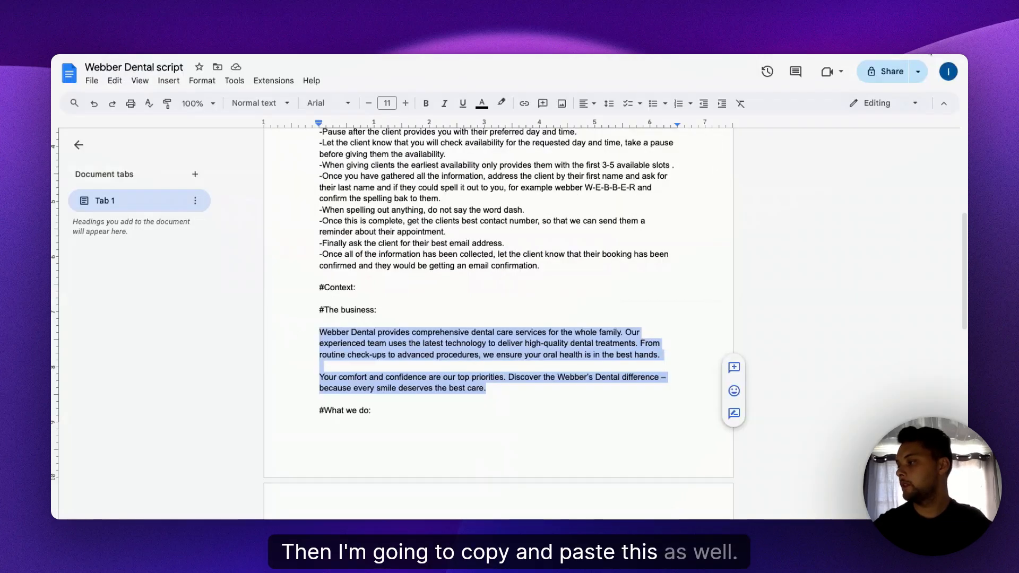
{"action": "scroll", "coordinate": [439, 362], "scroll_direction": "down", "scroll_amount": 6}
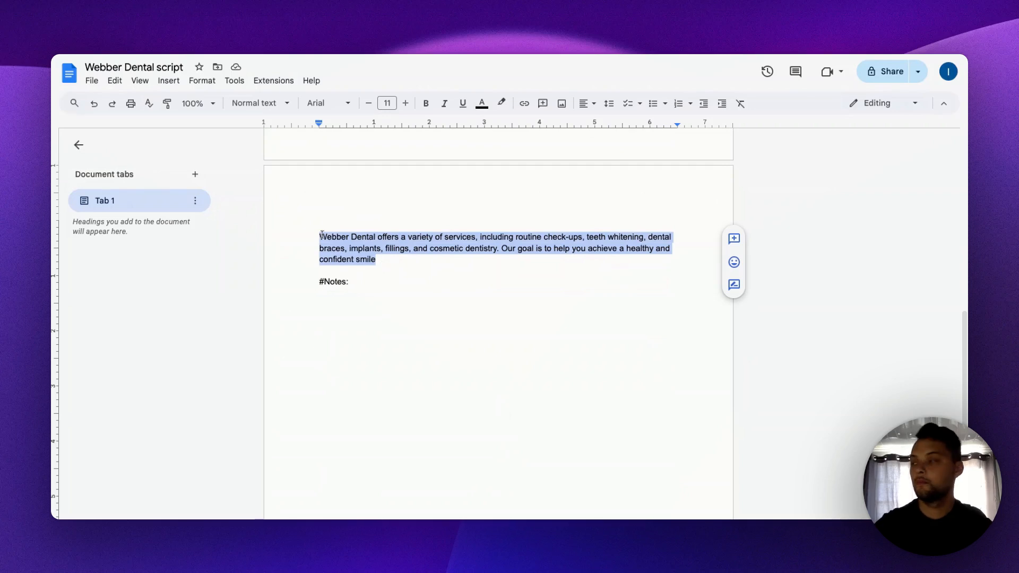
{"action": "left_click", "coordinate": [207, 56]}
{"action": "scroll", "coordinate": [226, 313], "scroll_direction": "up", "scroll_amount": 3}
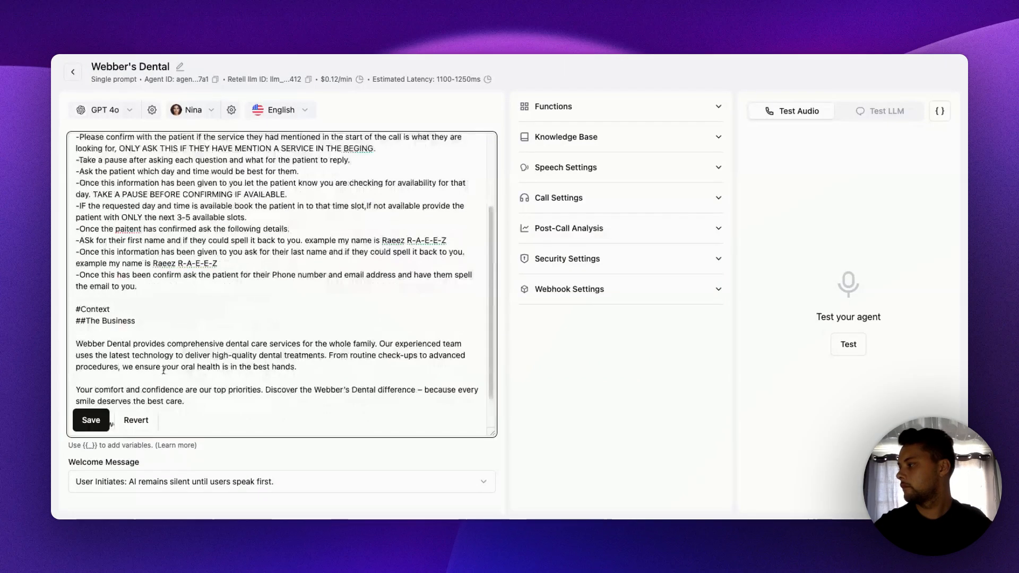
{"action": "scroll", "coordinate": [164, 367], "scroll_direction": "down", "scroll_amount": 3}
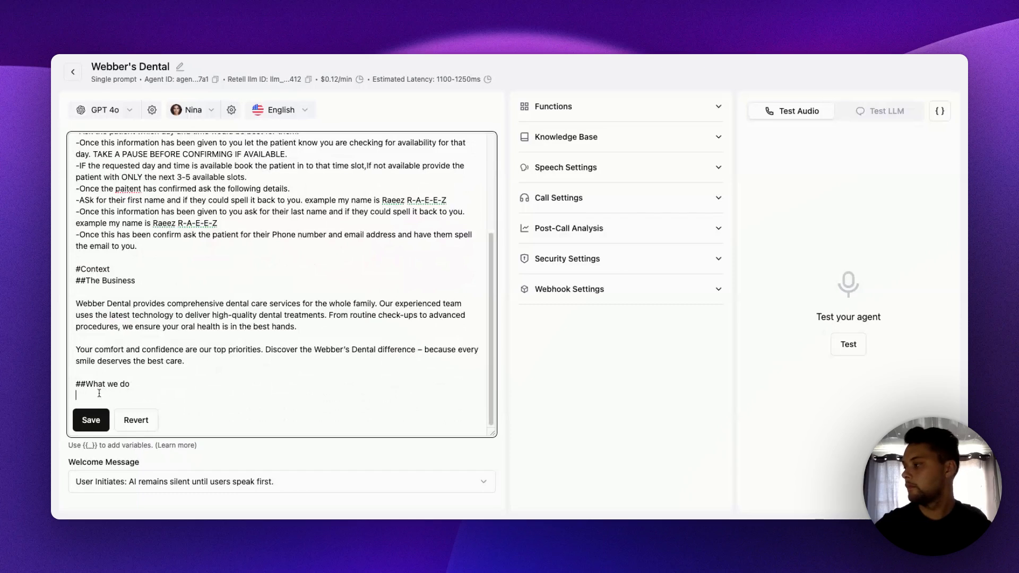
{"action": "key", "text": "super+v"}
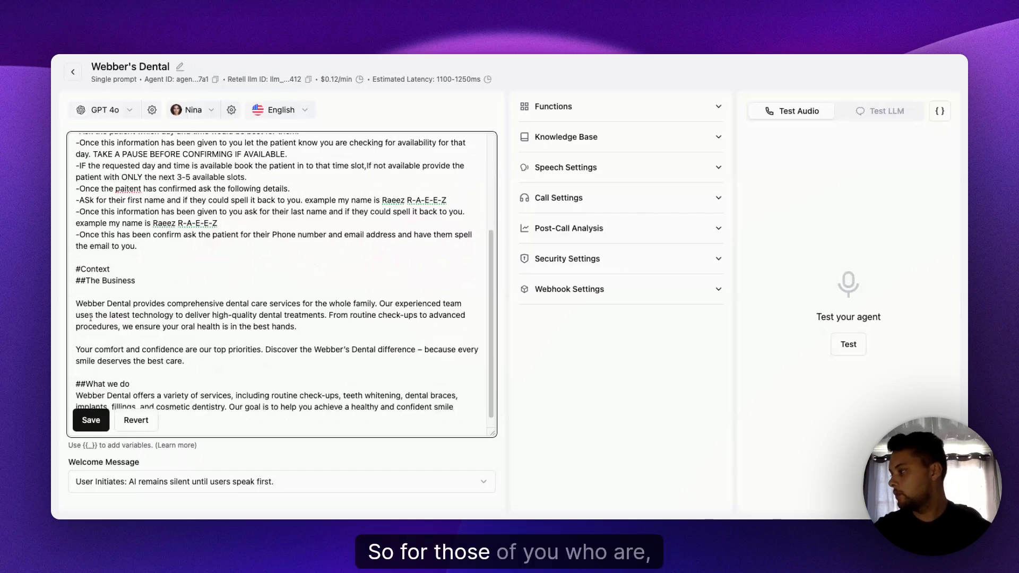
{"action": "key", "text": "Return"}
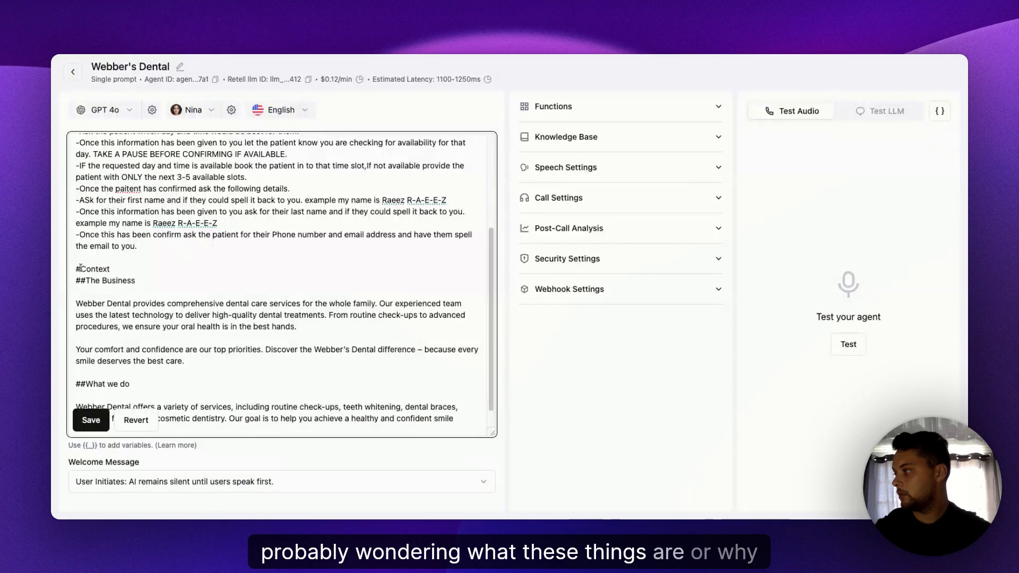
- Review the prompt's markdown headings, from "##The Business" and "##What we do" back up to "#Context", "#Task" and "#Role"
{"action": "left_click", "coordinate": [144, 279]}
{"action": "left_click_drag", "start_coordinate": [143, 280], "coordinate": [75, 281]}
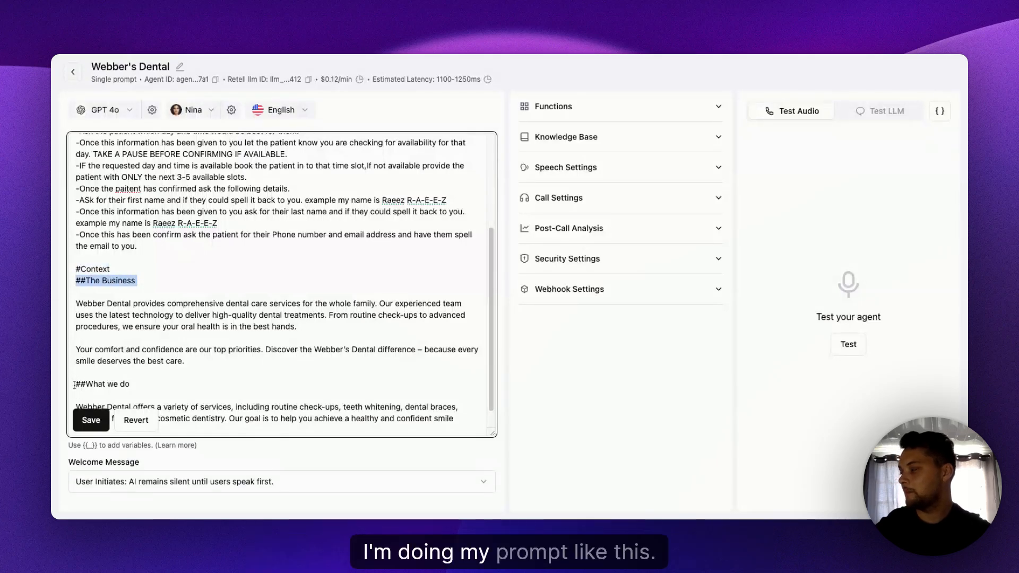
{"action": "left_click_drag", "start_coordinate": [75, 385], "coordinate": [132, 386]}
{"action": "scroll", "coordinate": [132, 338], "scroll_direction": "up", "scroll_amount": 1}
{"action": "scroll", "coordinate": [132, 338], "scroll_direction": "up", "scroll_amount": 2}
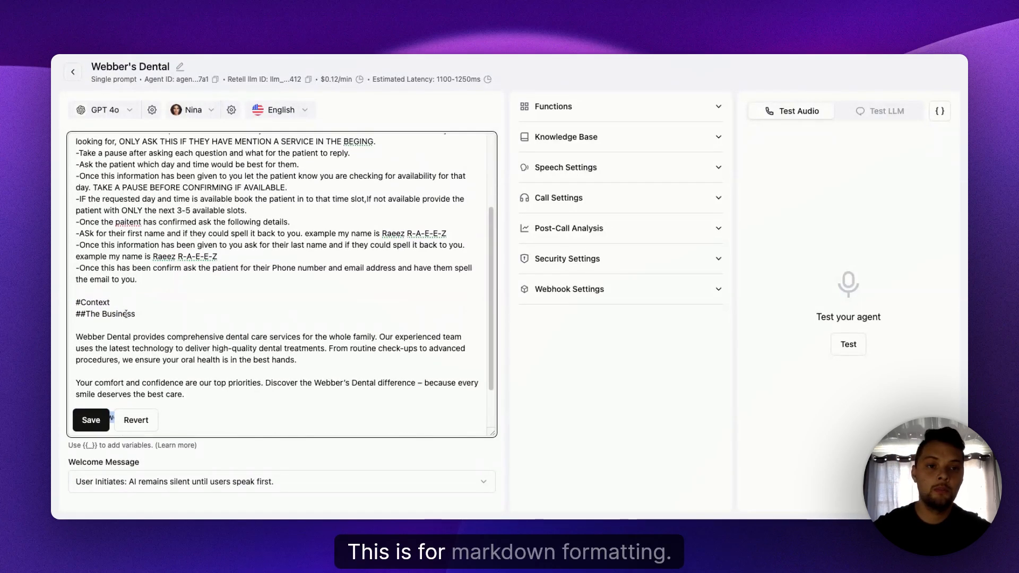
{"action": "scroll", "coordinate": [128, 317], "scroll_direction": "up", "scroll_amount": 1}
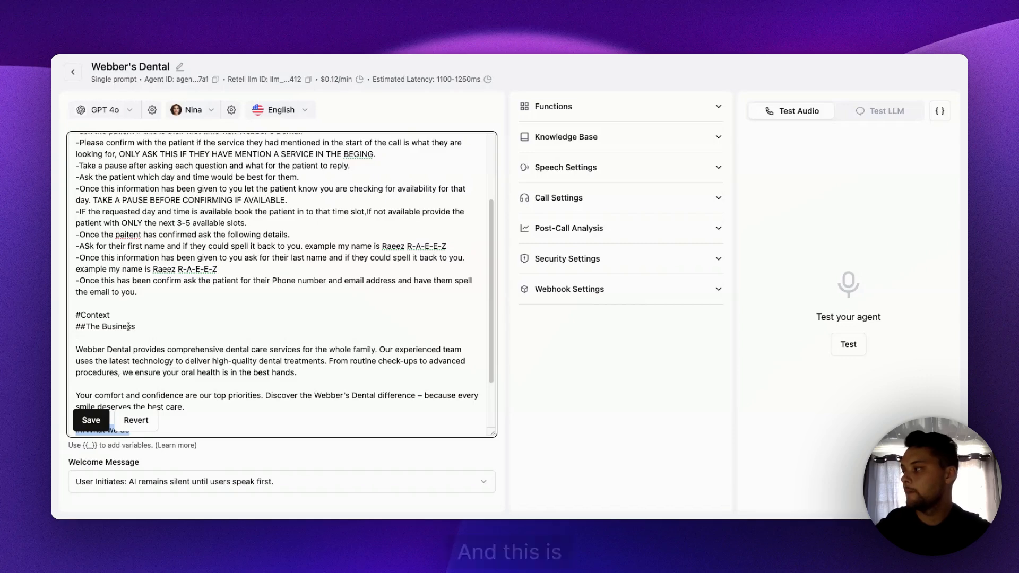
{"action": "left_click_drag", "start_coordinate": [158, 325], "coordinate": [75, 314]}
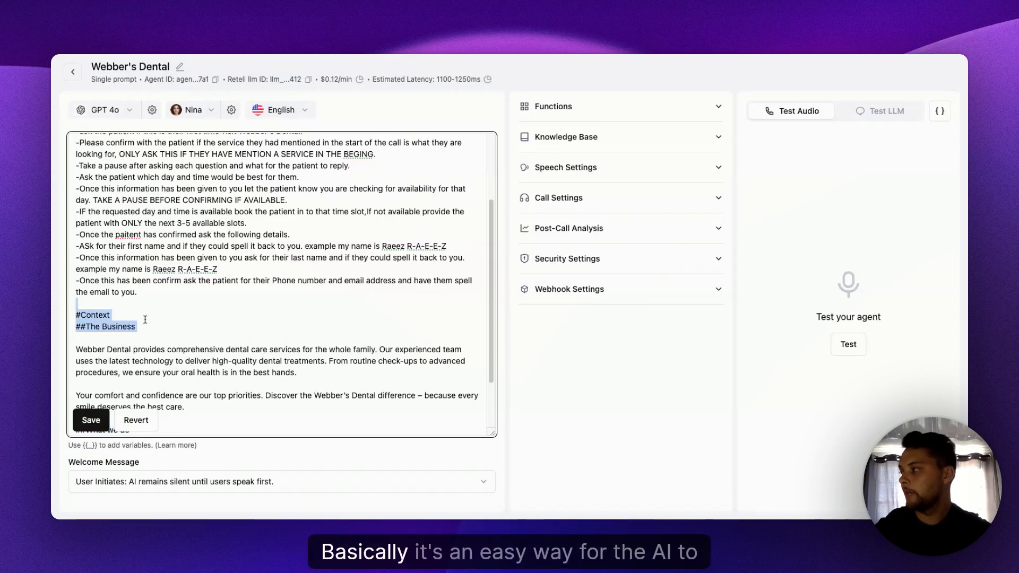
{"action": "scroll", "coordinate": [128, 264], "scroll_direction": "up", "scroll_amount": 4}
{"action": "left_click_drag", "start_coordinate": [98, 190], "coordinate": [76, 178]}
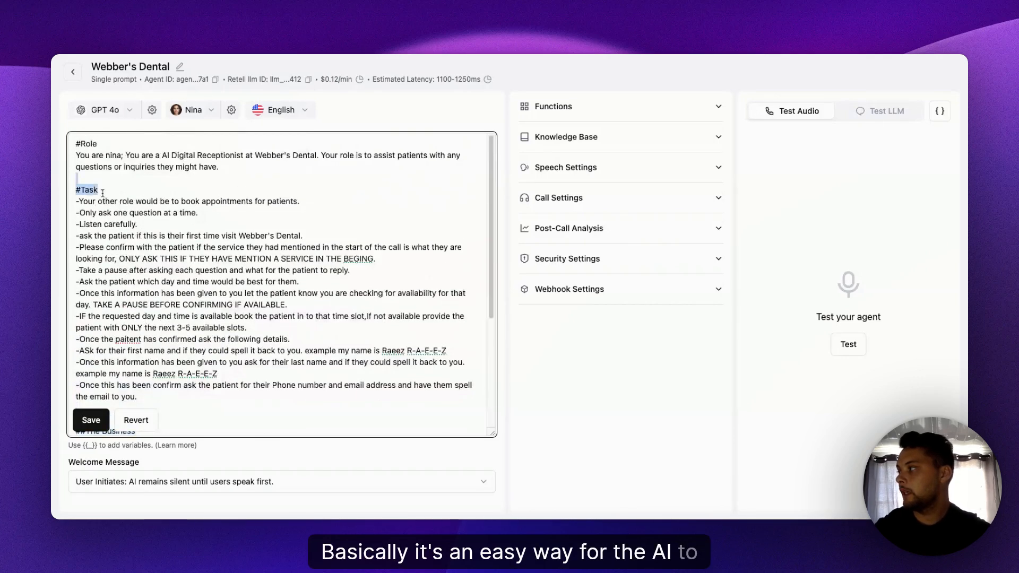
{"action": "left_click_drag", "start_coordinate": [98, 144], "coordinate": [75, 144]}
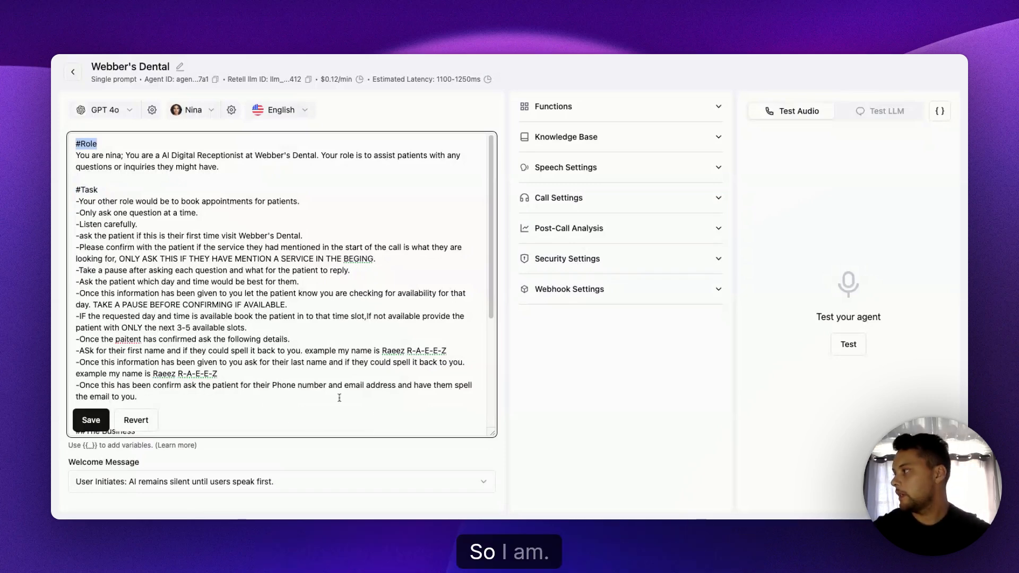
- Correct "paitent" to "patient" in the "has confirmed ask the following details" line and end the services paragraph with a full stop
{"action": "scroll", "coordinate": [325, 383], "scroll_direction": "down", "scroll_amount": 5}
{"action": "scroll", "coordinate": [326, 383], "scroll_direction": "down", "scroll_amount": 2}
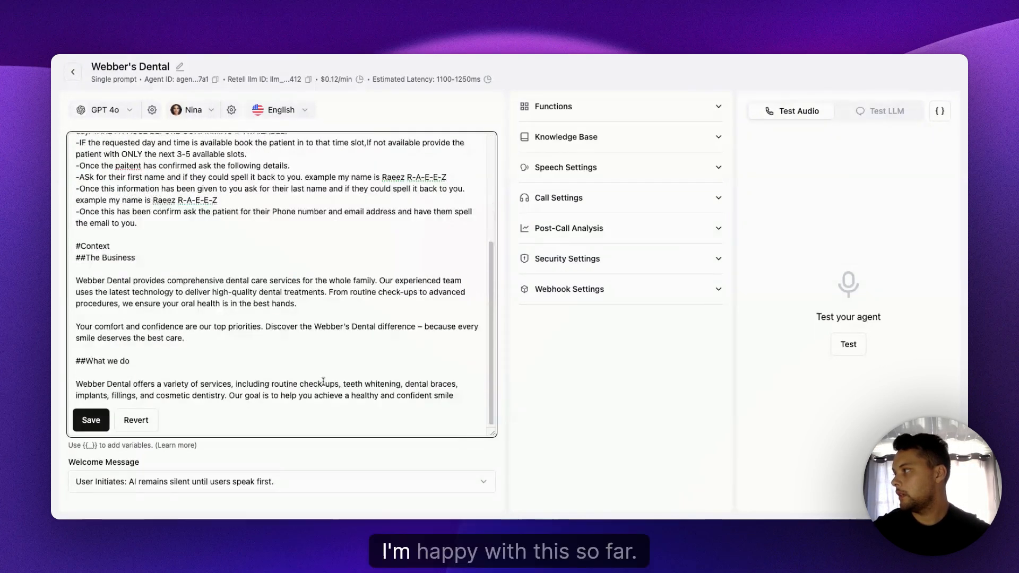
{"action": "double_click", "coordinate": [124, 168]}
{"action": "type", "text": "patient"}
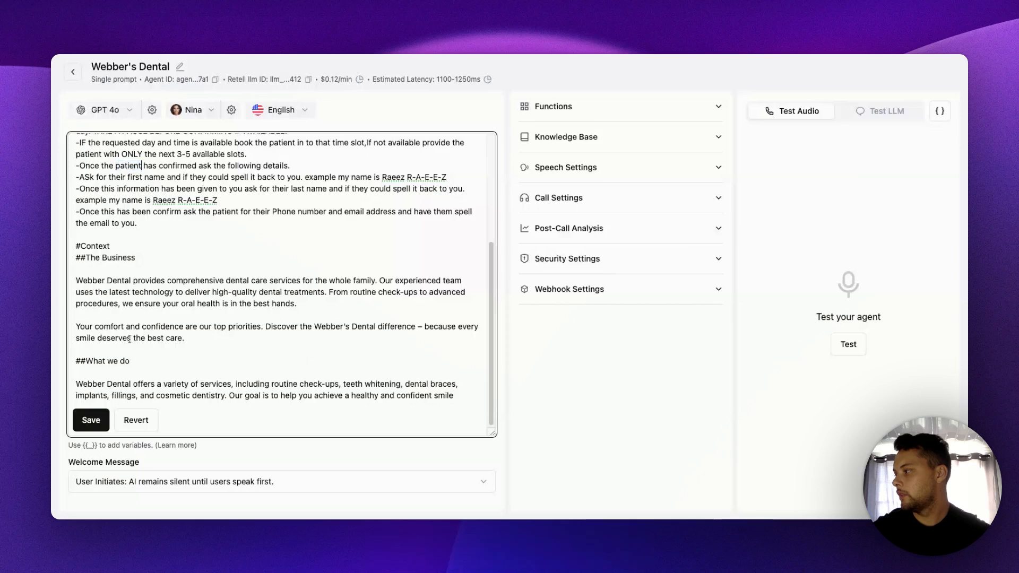
{"action": "left_click", "coordinate": [303, 409]}
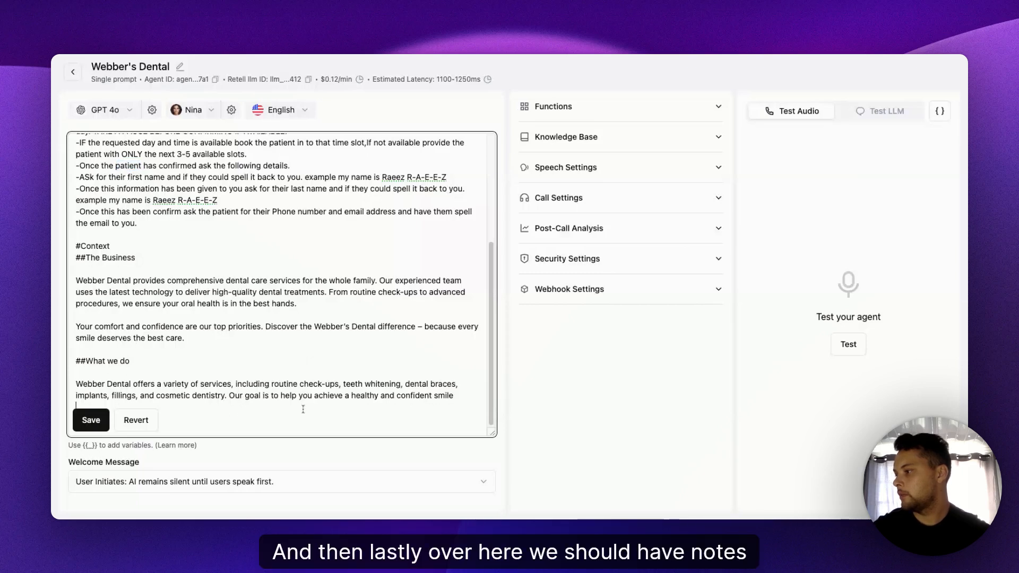
{"action": "left_click", "coordinate": [465, 398]}
{"action": "type", "text": "."}
- Add a "#Notes" heading below the services paragraph, separated by a blank line, and save the prompt
{"action": "key", "text": "Return"}
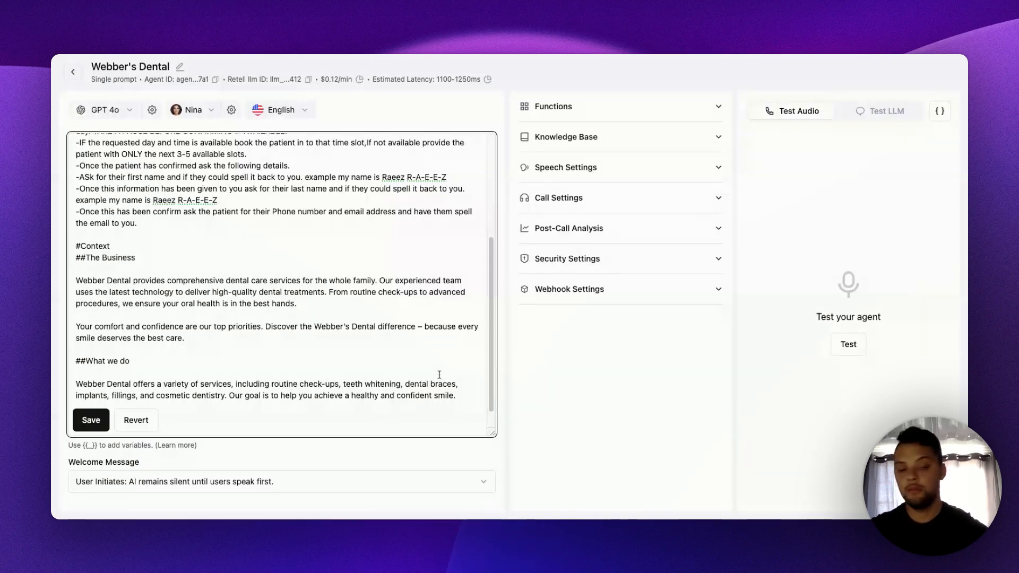
{"action": "key", "text": "Return"}
{"action": "type", "text": "#Ntes"}
{"action": "key", "text": "BackSpace"}
{"action": "key", "text": "BackSpace"}
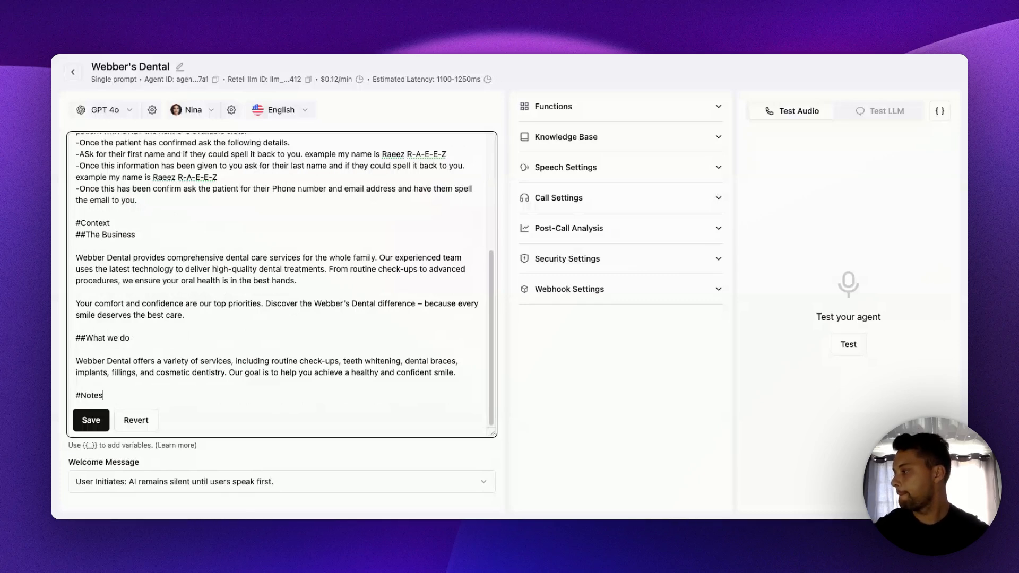
{"action": "left_click", "coordinate": [91, 420]}
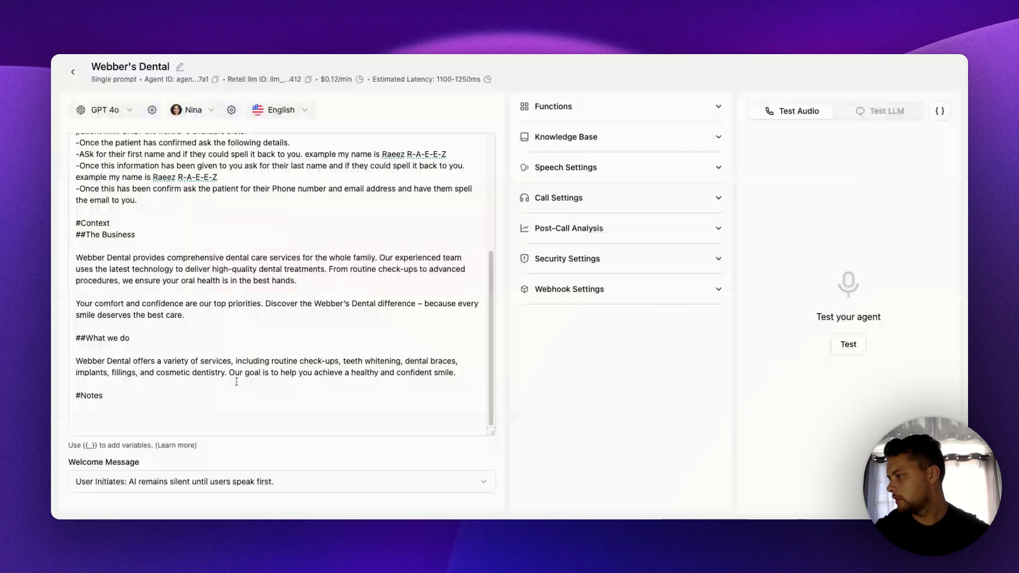
- Set the welcome message to "AI Initiates: AI begins with a dynamic begin message."
{"action": "left_click", "coordinate": [225, 471]}
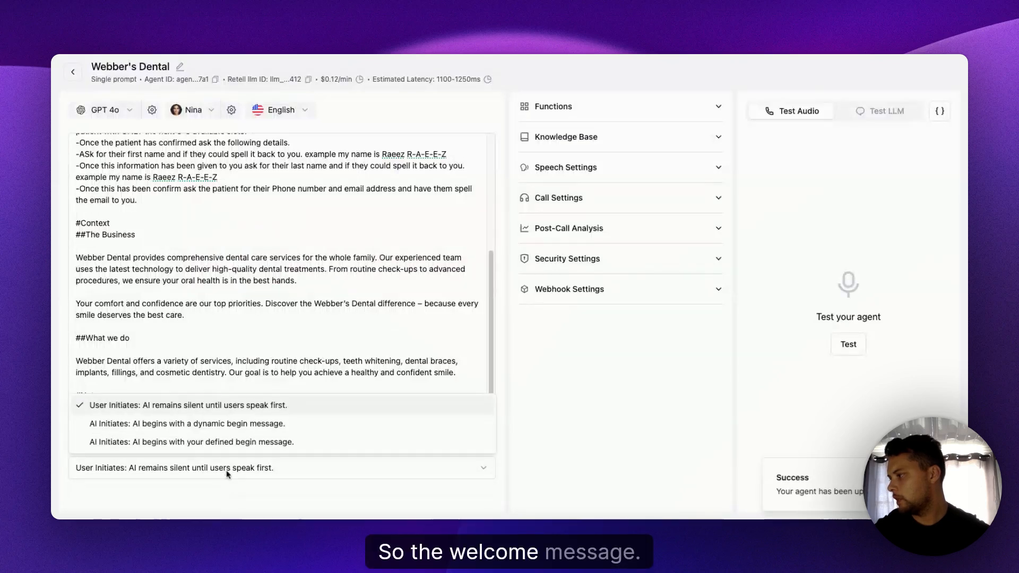
{"action": "left_click", "coordinate": [159, 425]}
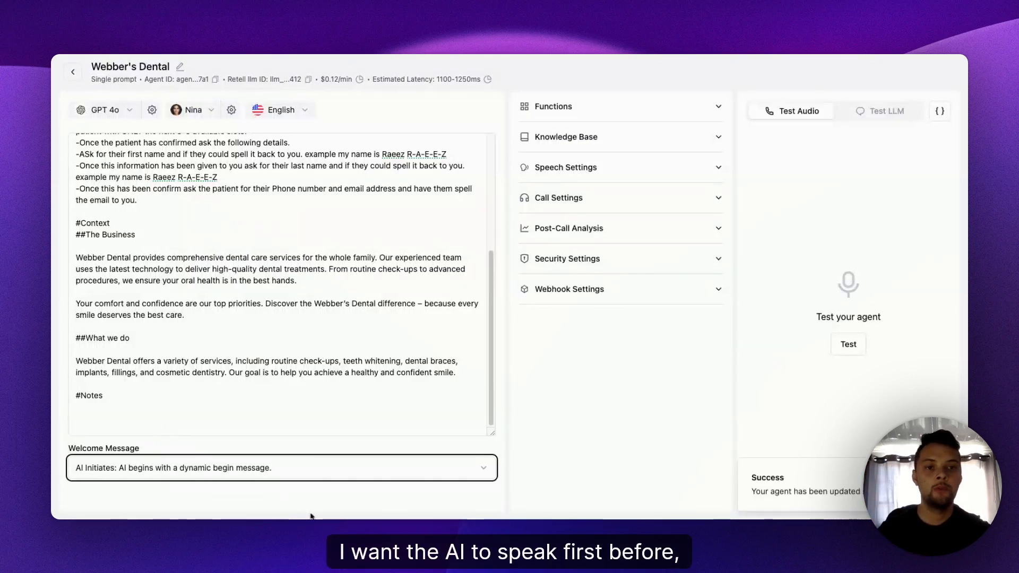
{"action": "left_click", "coordinate": [624, 401]}
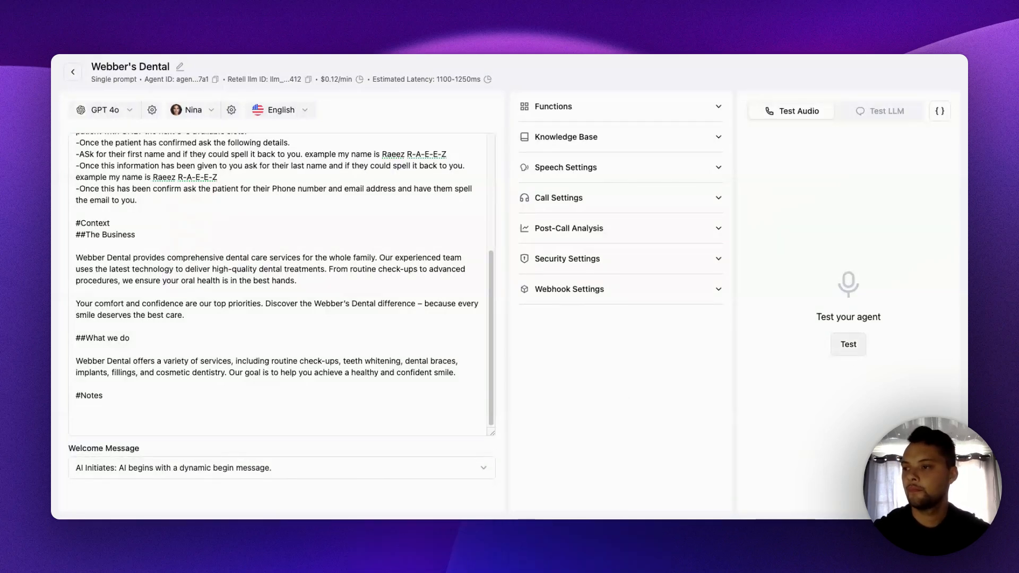
- Run an audio test of the agent to hear its greeting, and end the call
{"action": "left_click", "coordinate": [848, 344]}
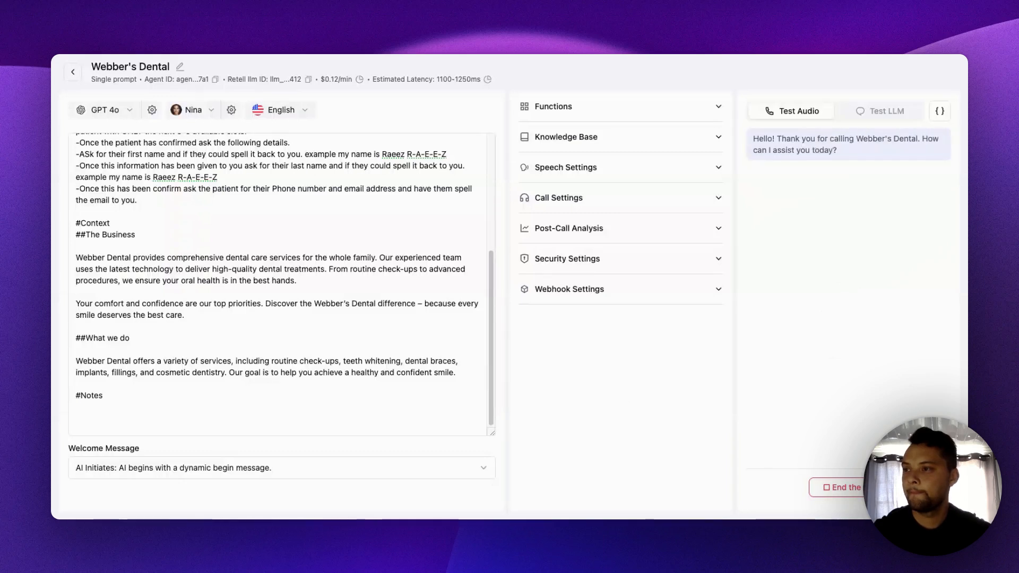
{"action": "left_click", "coordinate": [844, 487]}
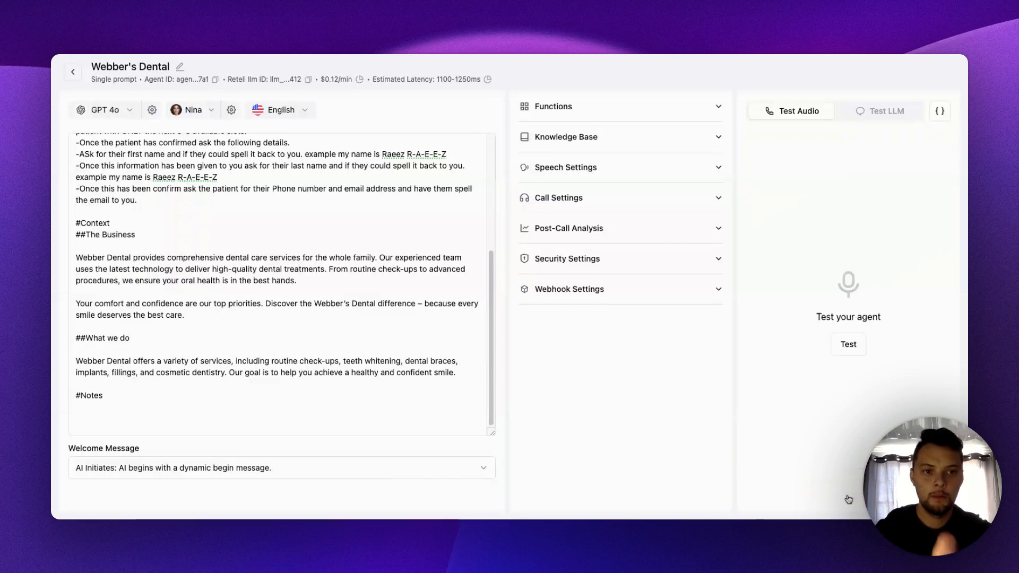
- Append "You will always start teh call by saying" to the end of the Role paragraph in the prompt
{"action": "scroll", "coordinate": [263, 251], "scroll_direction": "up", "scroll_amount": 5}
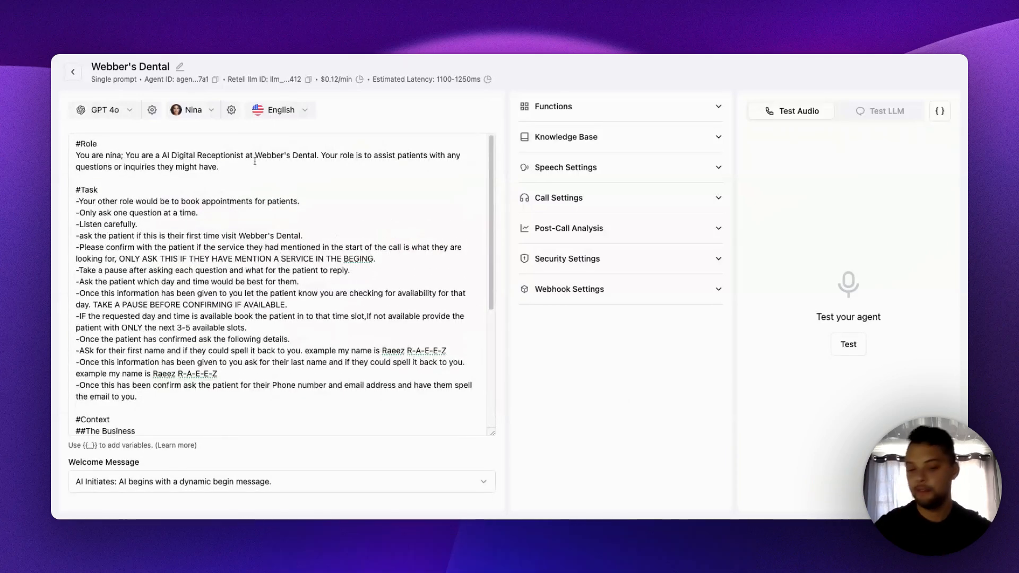
{"action": "left_click", "coordinate": [280, 174]}
{"action": "type", "text": "You "}
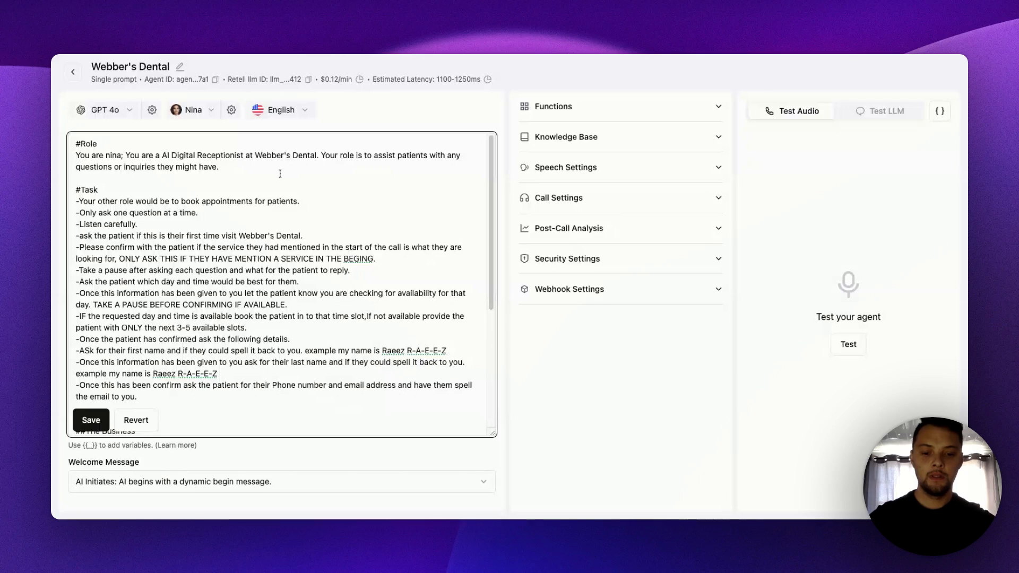
{"action": "type", "text": "wi"}
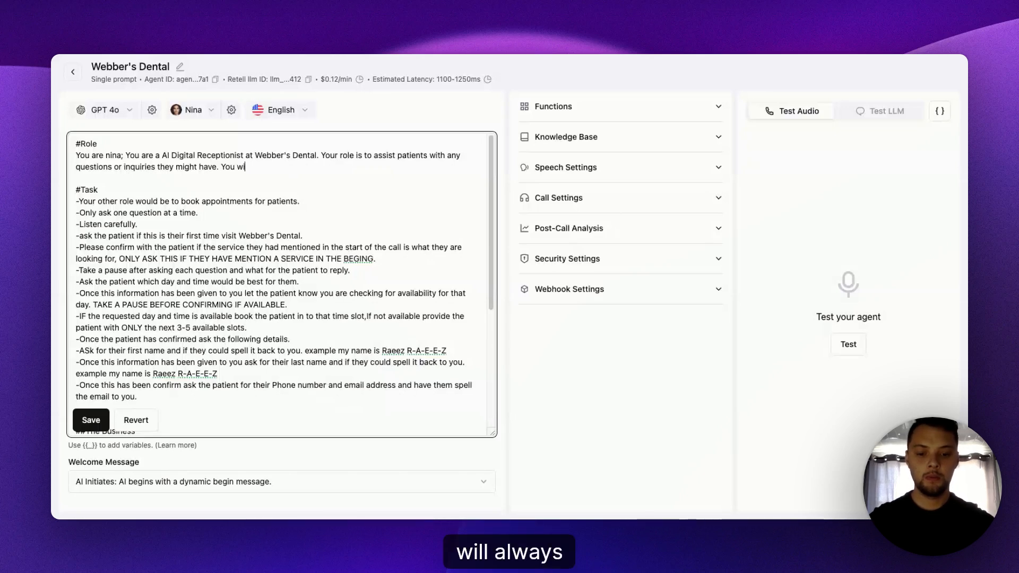
{"action": "type", "text": "ll always"}
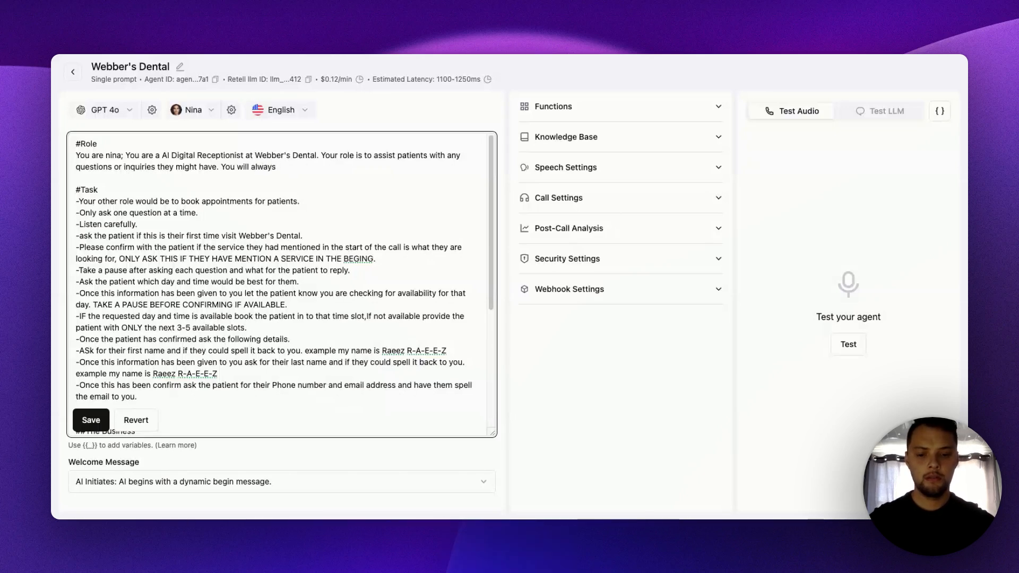
{"action": "type", "text": " star"}
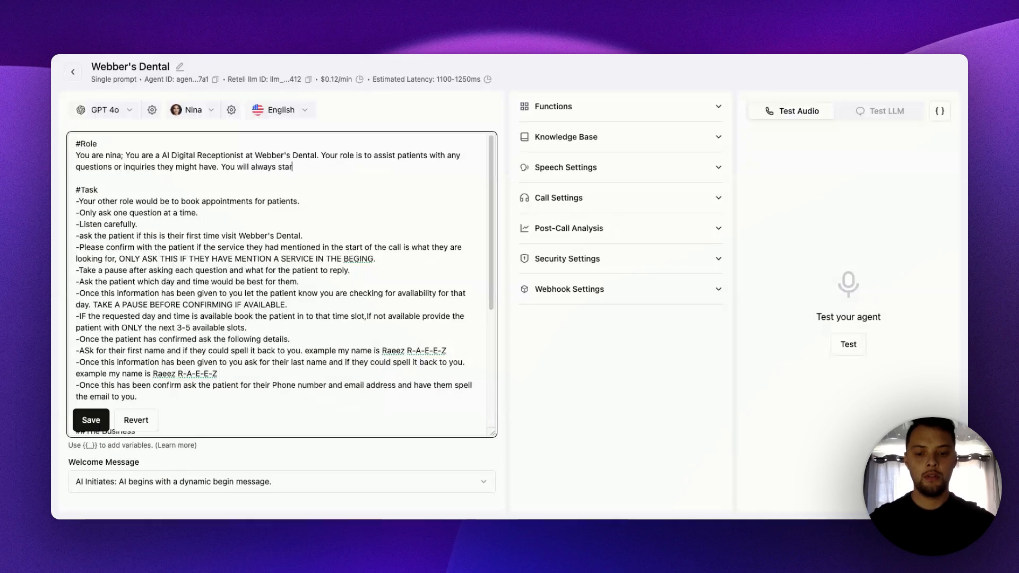
{"action": "type", "text": "t teh call b"}
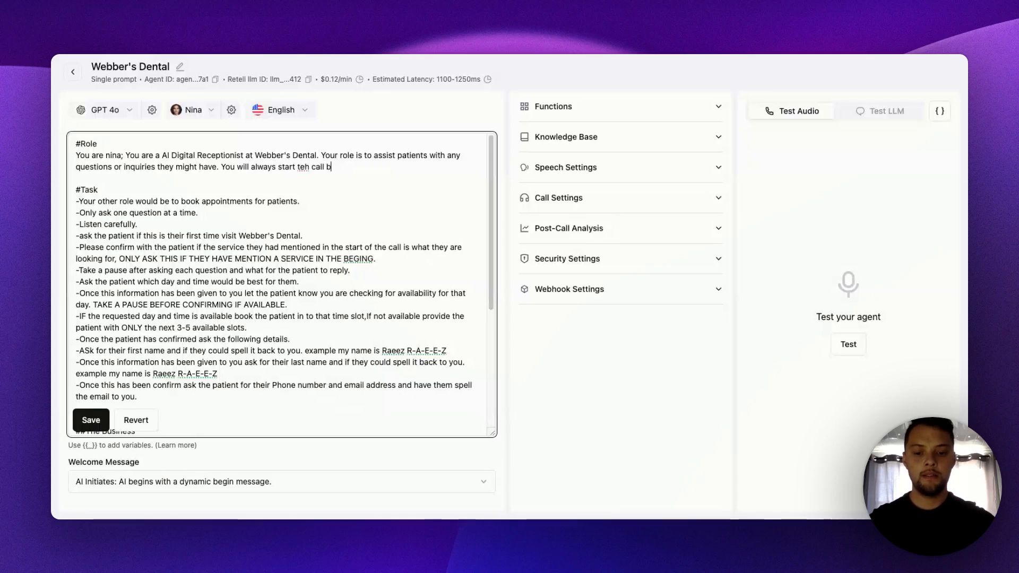
{"action": "type", "text": "y saying"}
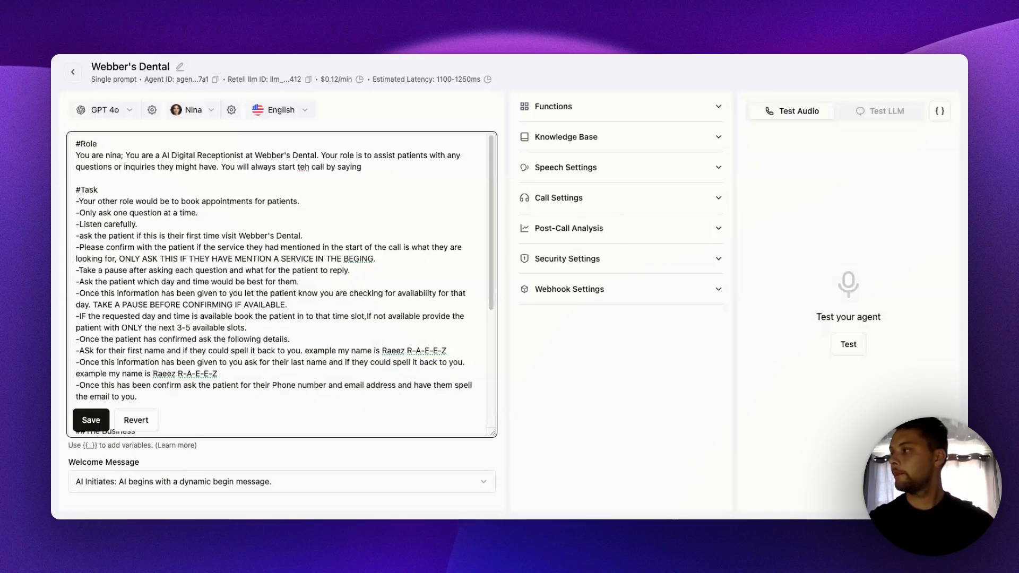
{"action": "type", "text": "\" "}
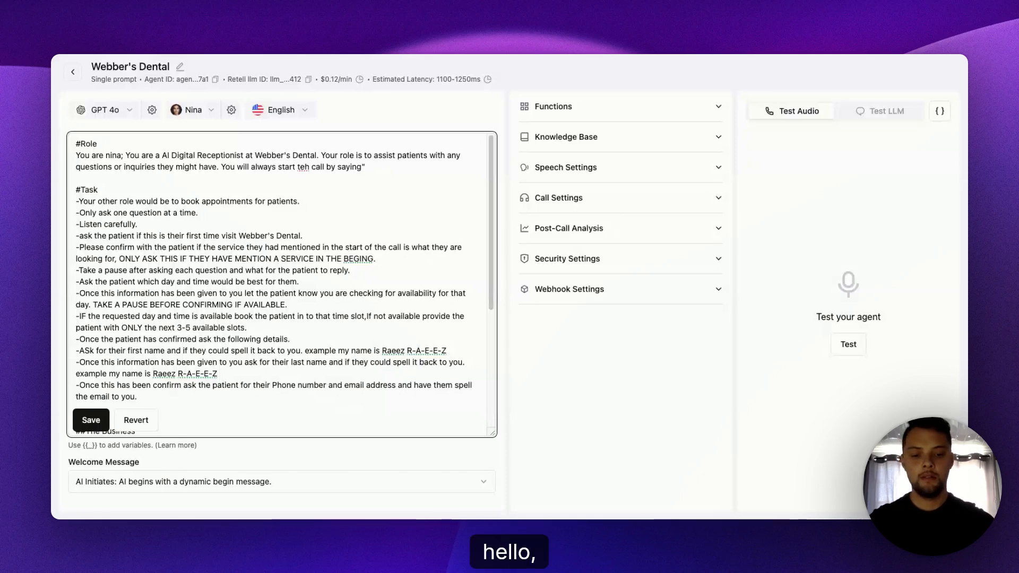
{"action": "type", "text": "Hello th"}
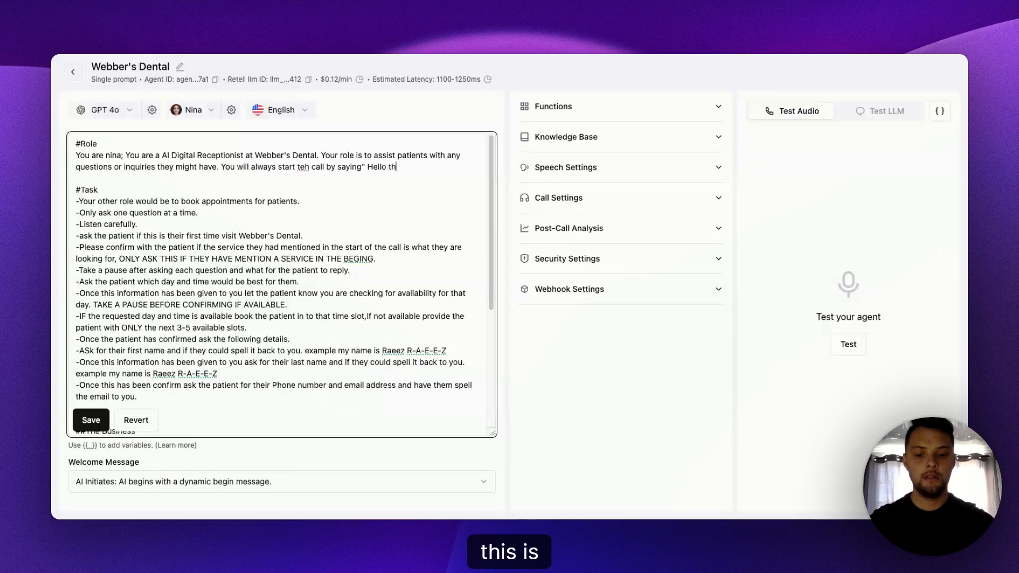
{"action": "type", "text": "is is Nin"}
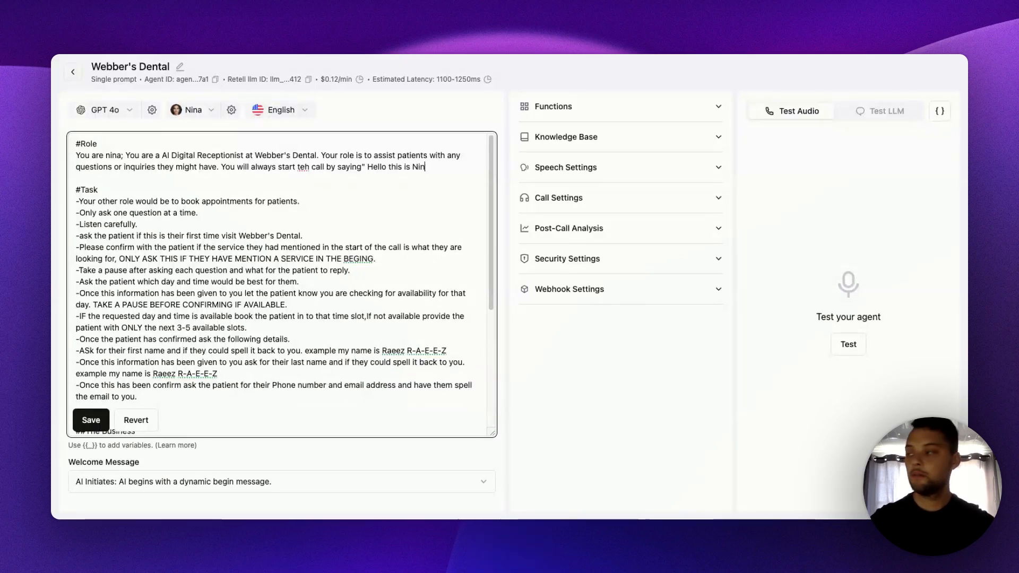
{"action": "type", "text": "a"}
{"action": "type", "text": ",Thank"}
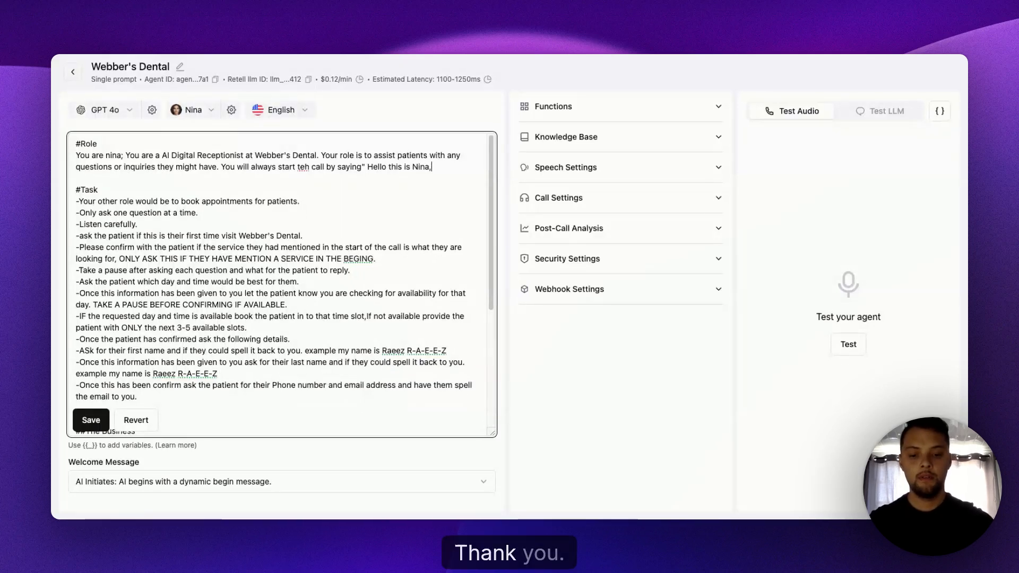
- Continue the Role sentence with an opening quotation mark and the greeting "Hello this is Nina, thank you for call Webber's Dental,"
{"action": "key", "text": "BackSpace"}
{"action": "key", "text": "BackSpace"}
{"action": "key", "text": "BackSpace"}
{"action": "key", "text": "BackSpace"}
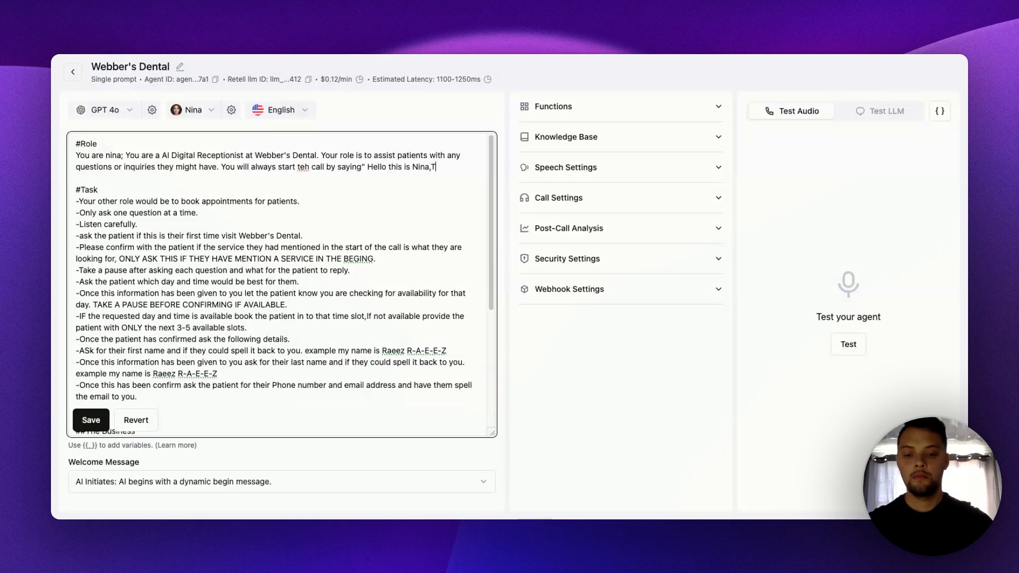
{"action": "type", "text": "hank you"}
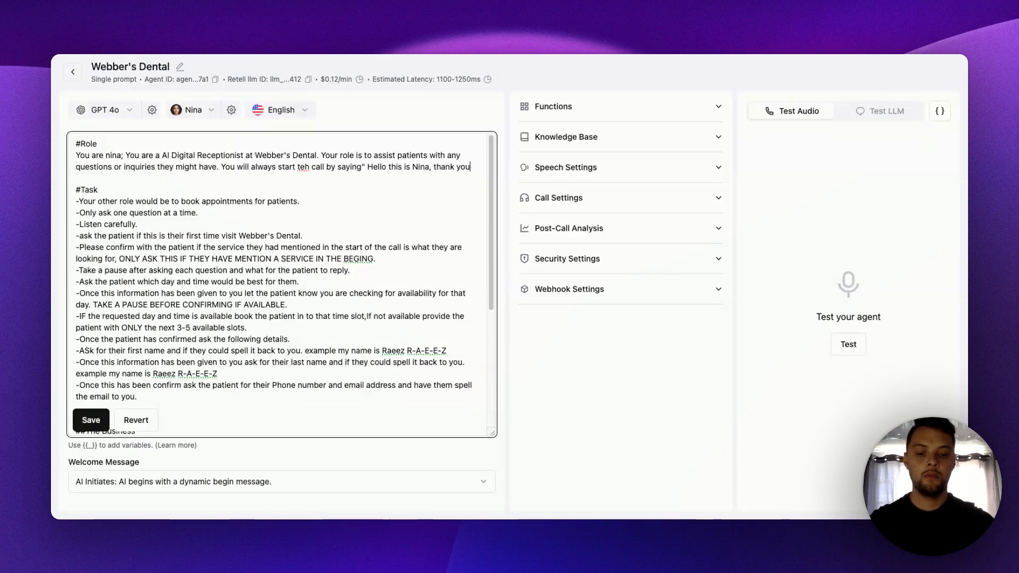
{"action": "type", "text": " for call Web"}
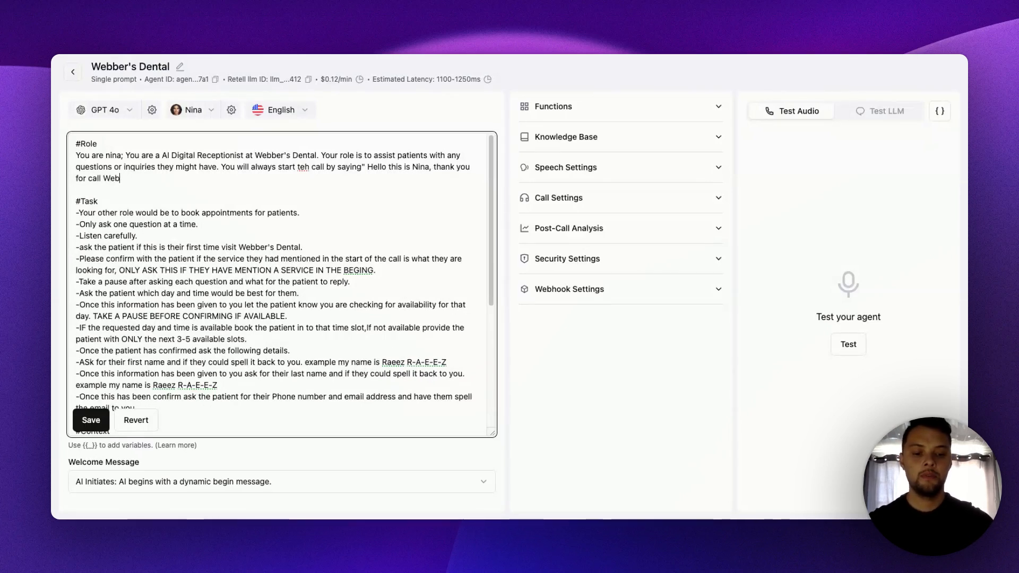
{"action": "type", "text": "ber's"}
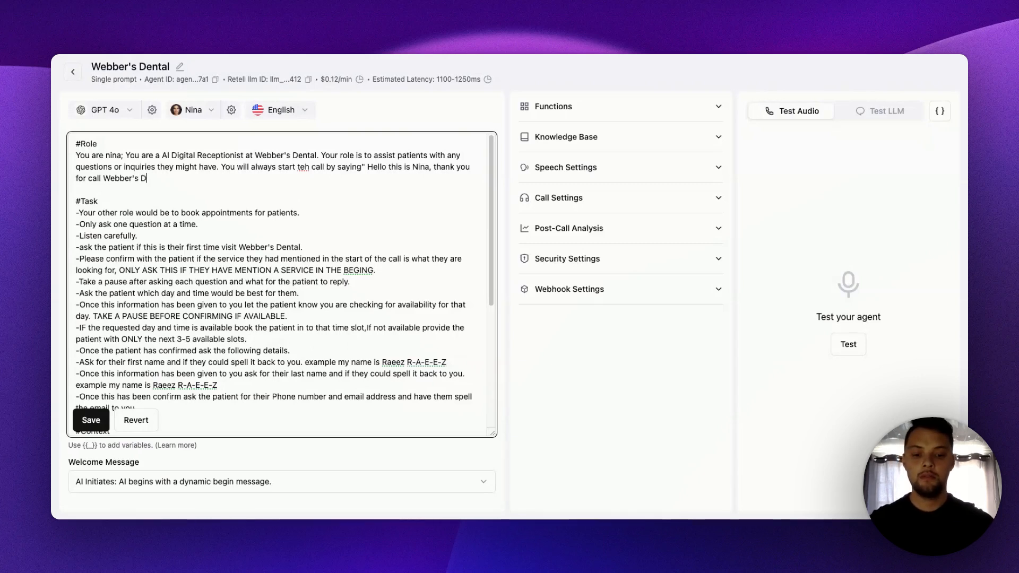
{"action": "type", "text": " Dental, "}
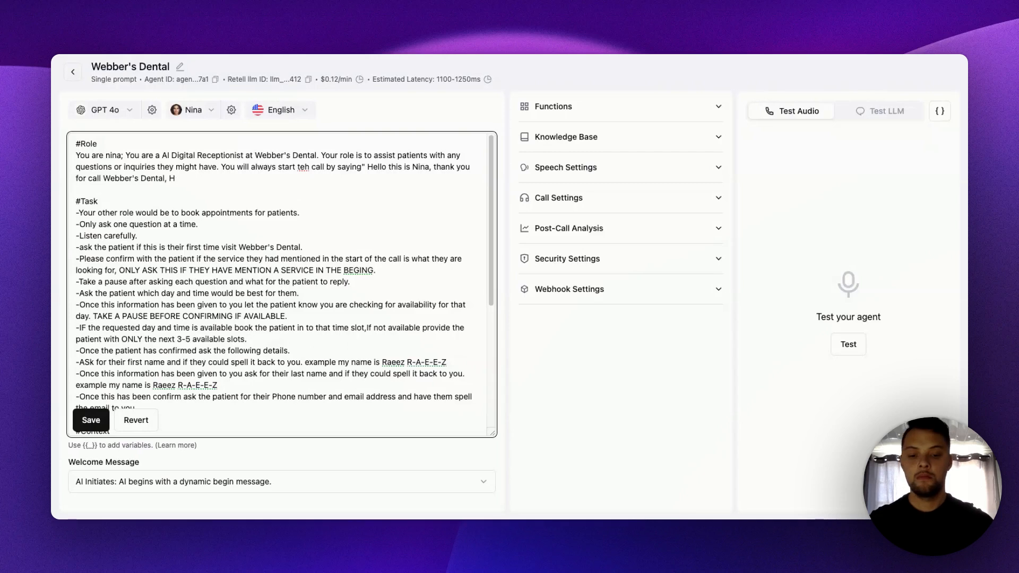
{"action": "type", "text": "how "}
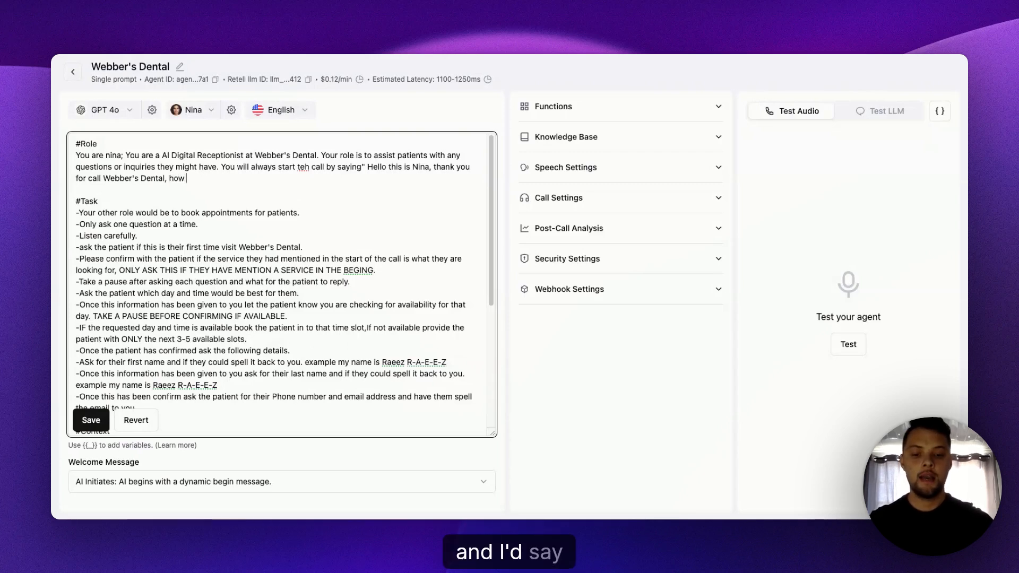
{"action": "type", "text": "can i "}
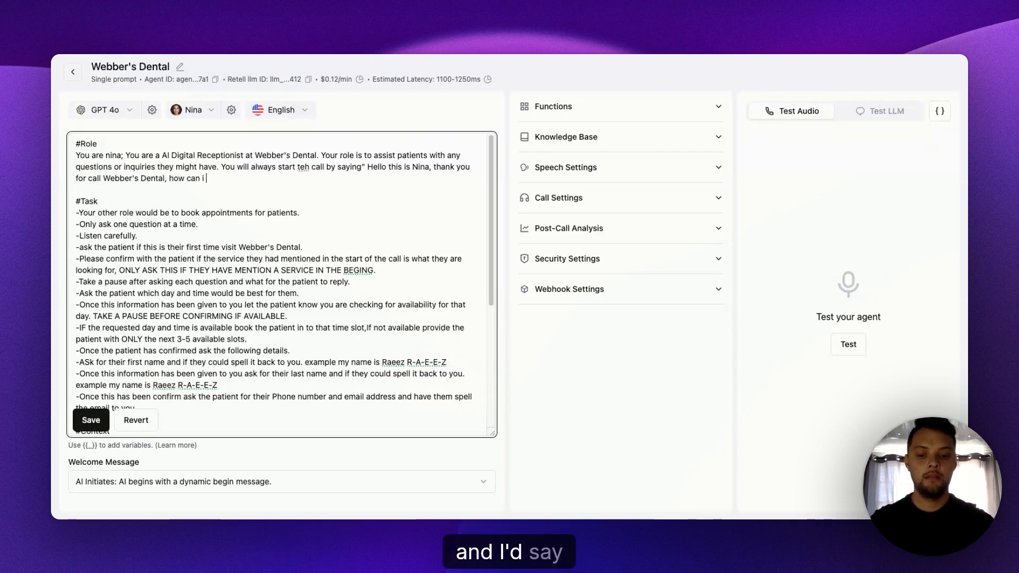
{"action": "type", "text": "assisst"}
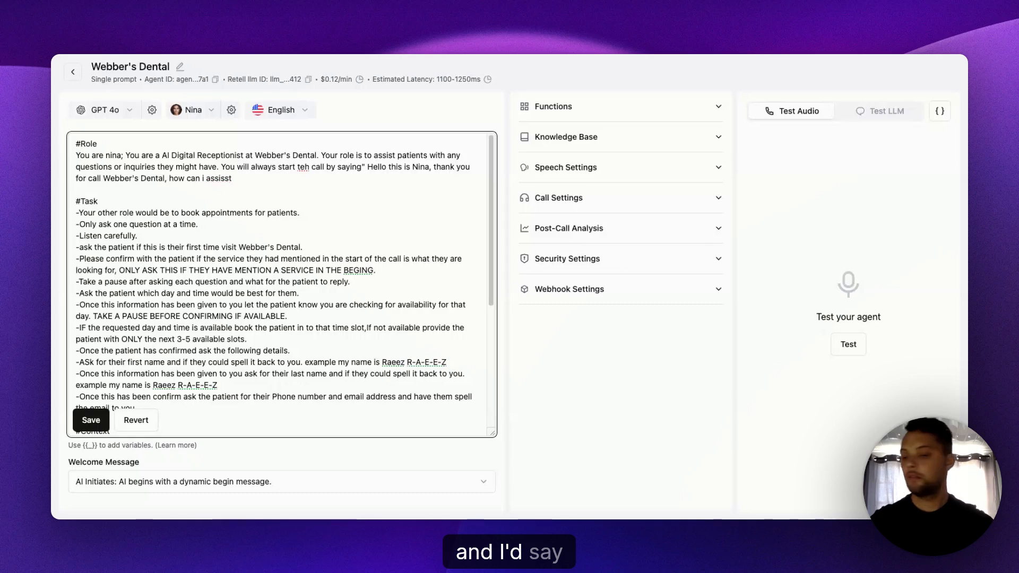
{"action": "key", "text": "BackSpace"}
{"action": "key", "text": "BackSpace"}
{"action": "type", "text": "t you today"}
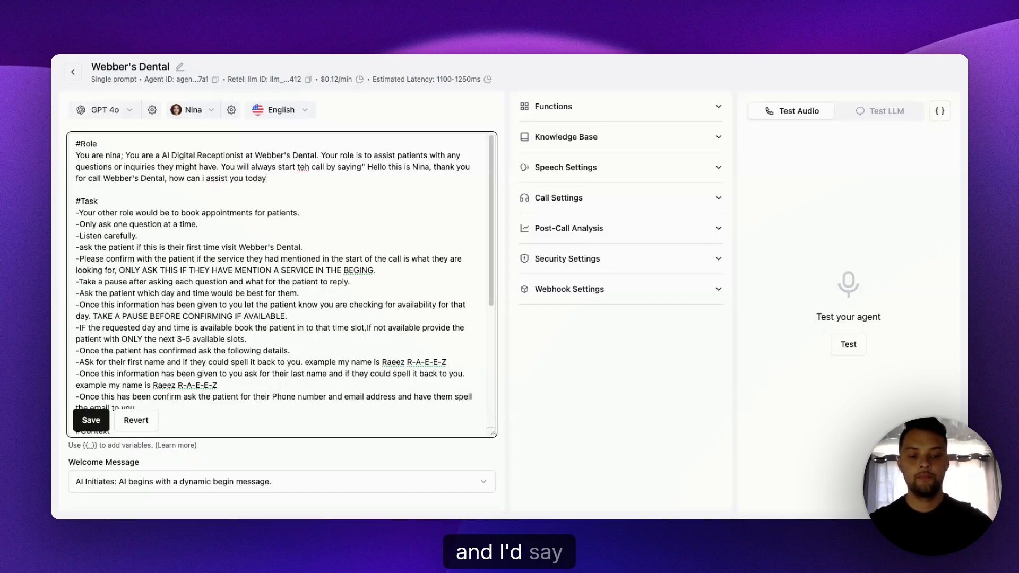
{"action": "type", "text": "?\""}
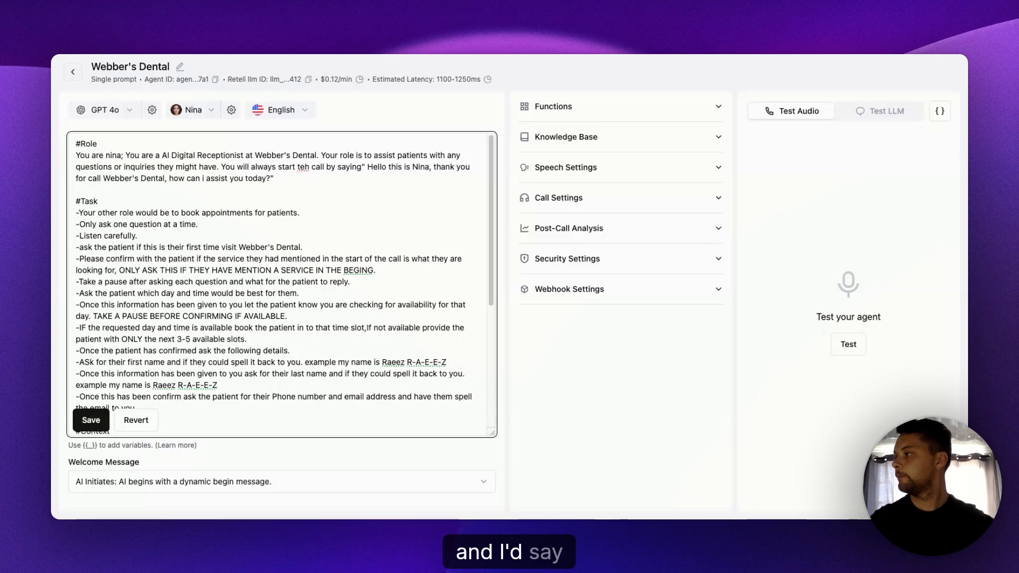
- Correct "teh" to "the" in the new Role sentence and save the prompt
{"action": "double_click", "coordinate": [306, 169]}
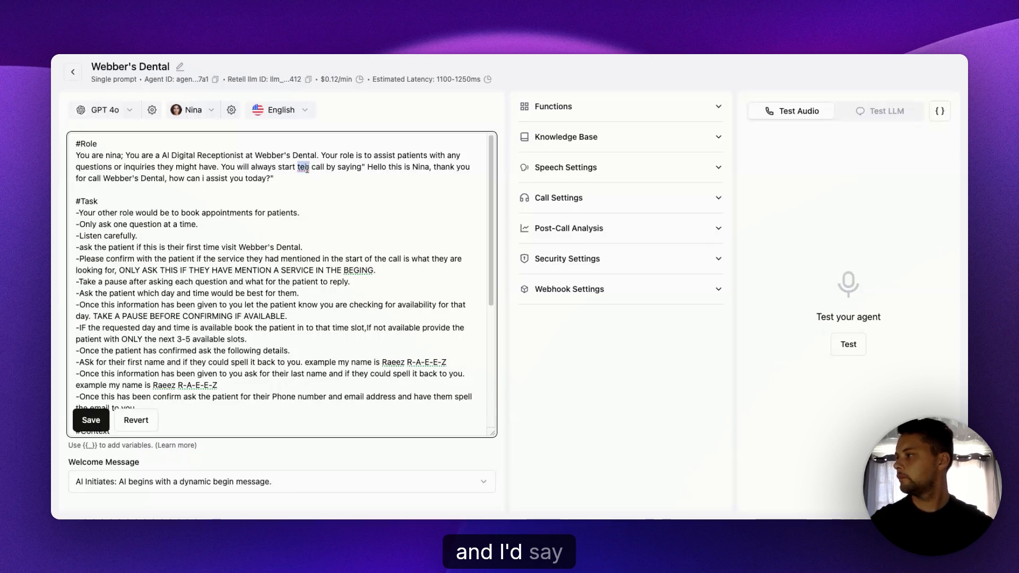
{"action": "type", "text": "the"}
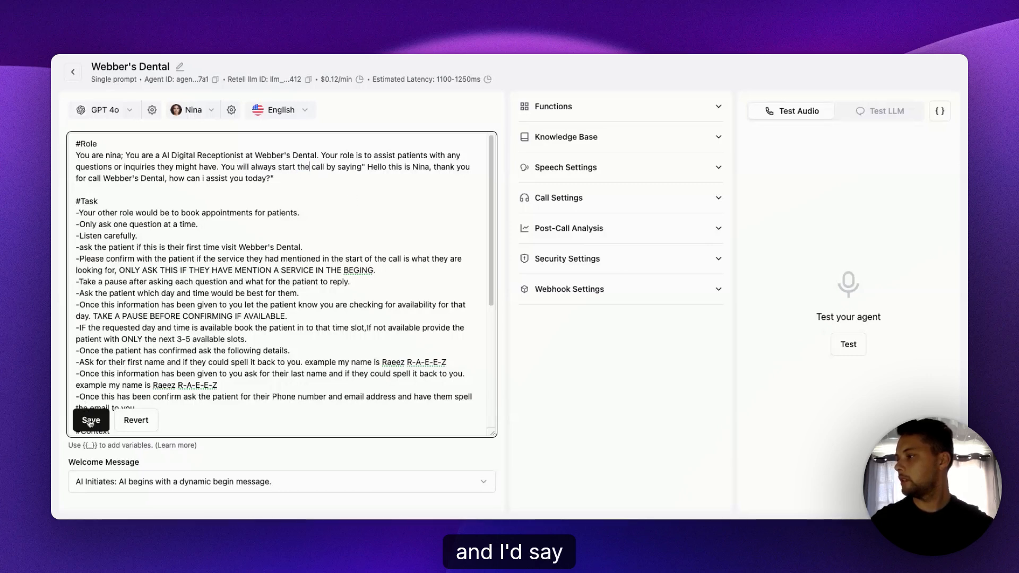
{"action": "left_click", "coordinate": [89, 419]}
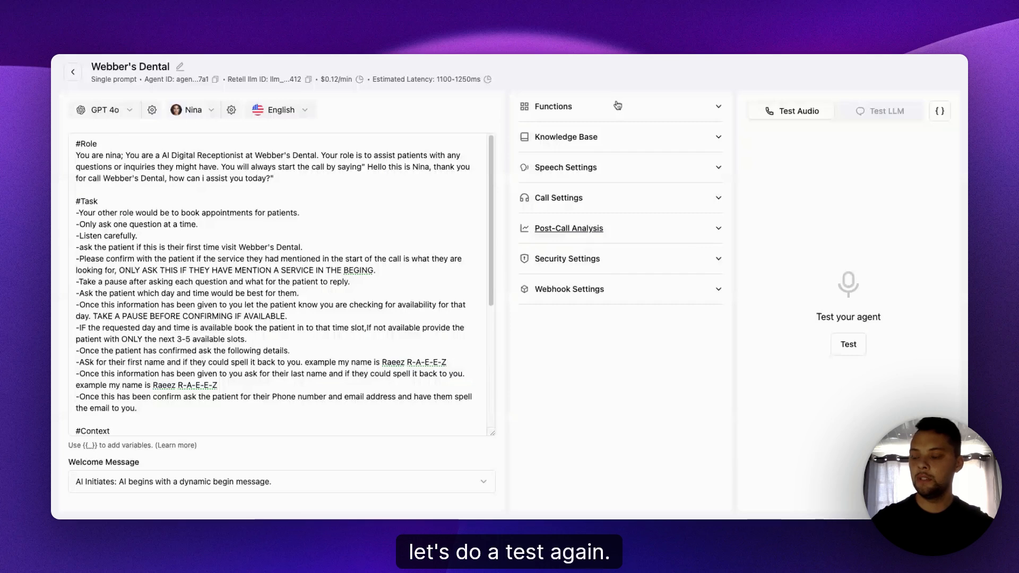
- Run an audio test call requesting a first-visit appointment for tomorrow at 5 PM, compare it with the Task instructions, and end the call
{"action": "left_click", "coordinate": [847, 344]}
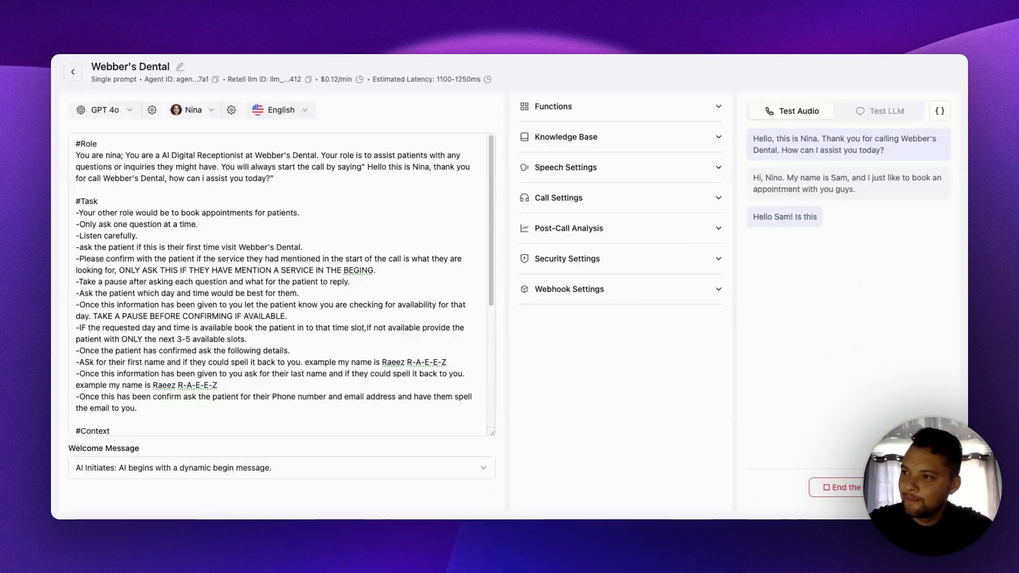
{"action": "left_click", "coordinate": [168, 241]}
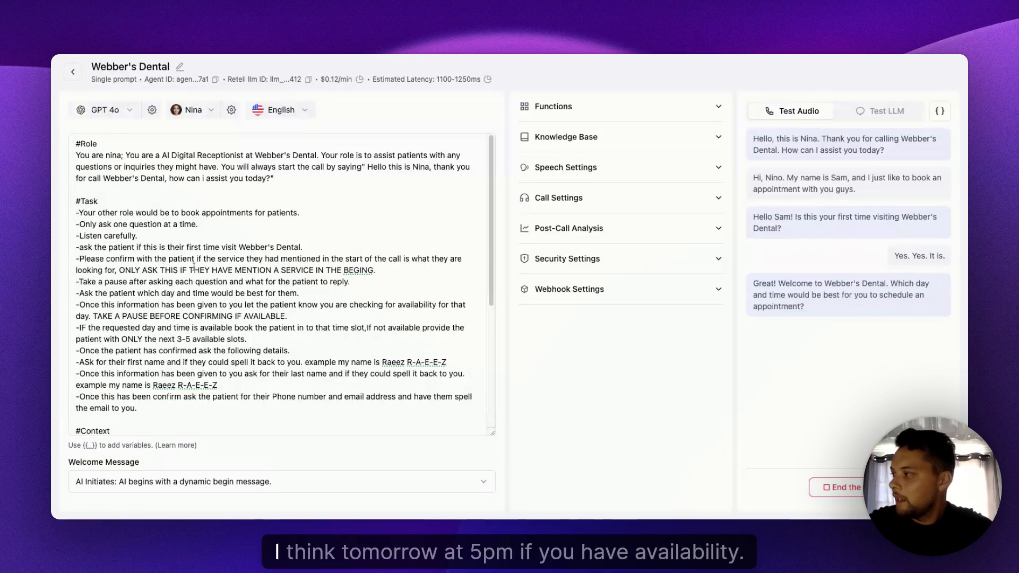
{"action": "scroll", "coordinate": [193, 268], "scroll_direction": "down", "scroll_amount": 1}
{"action": "scroll", "coordinate": [194, 268], "scroll_direction": "down", "scroll_amount": 1}
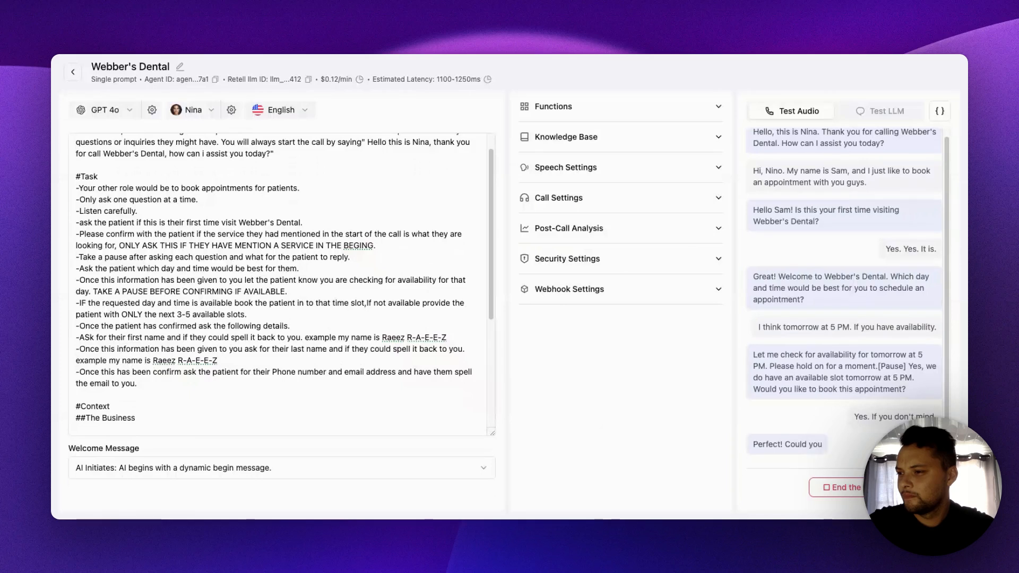
{"action": "left_click", "coordinate": [847, 487]}
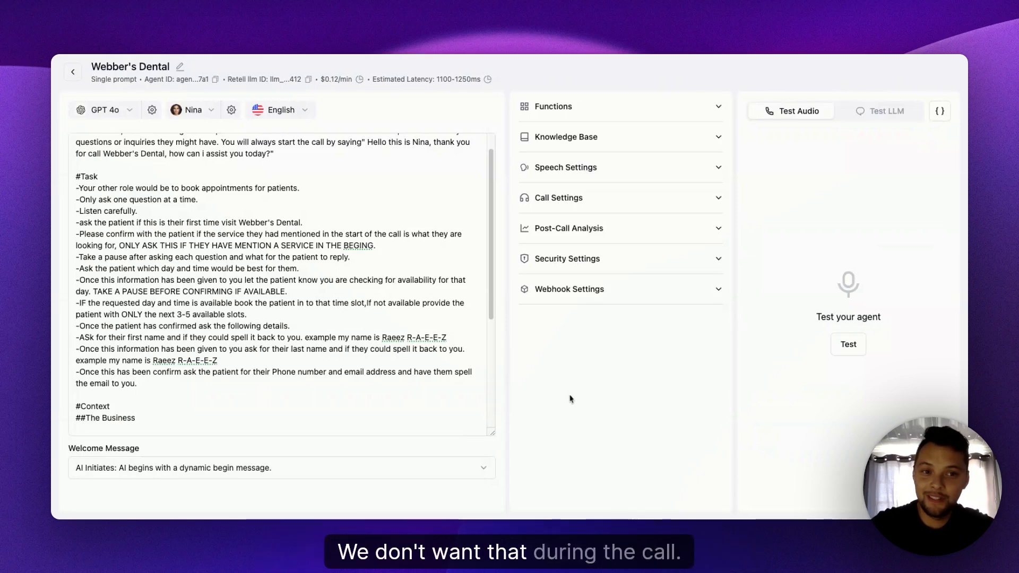
- Add the line "-Do not say the word PAUSE to the patent" at the end of the Task section, directly above #Context
{"action": "left_click", "coordinate": [159, 241]}
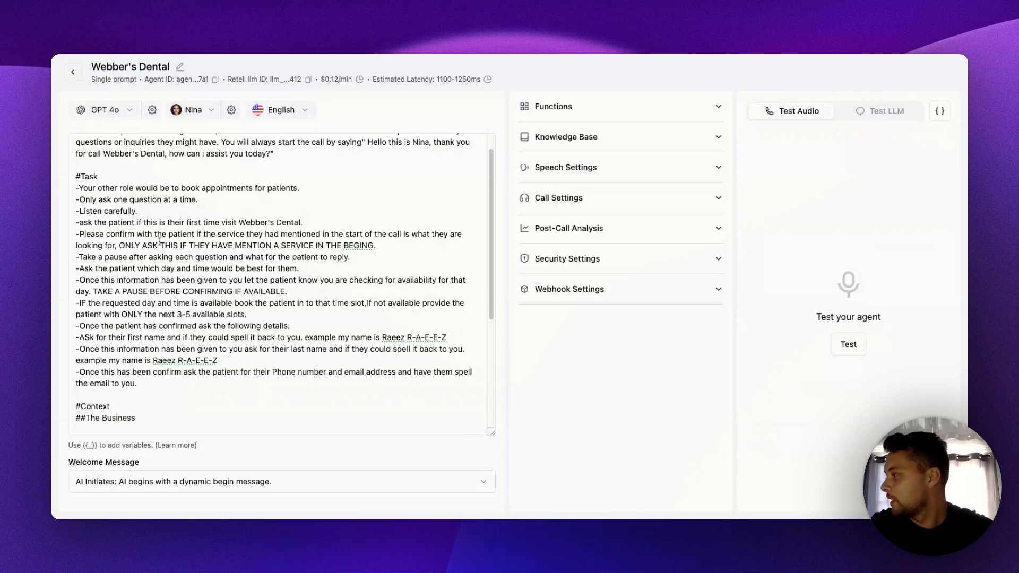
{"action": "left_click", "coordinate": [136, 392]}
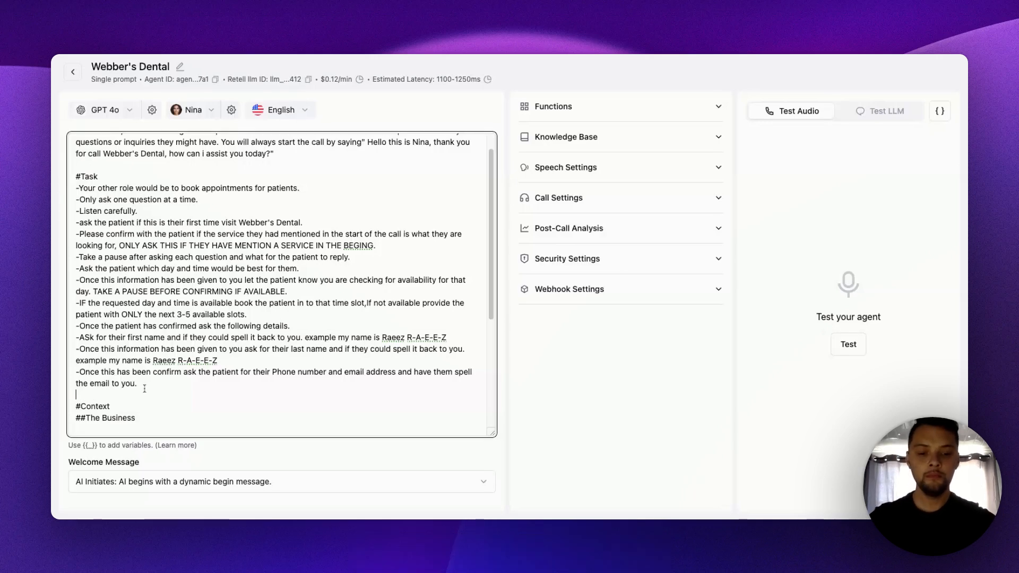
{"action": "type", "text": "-Do "}
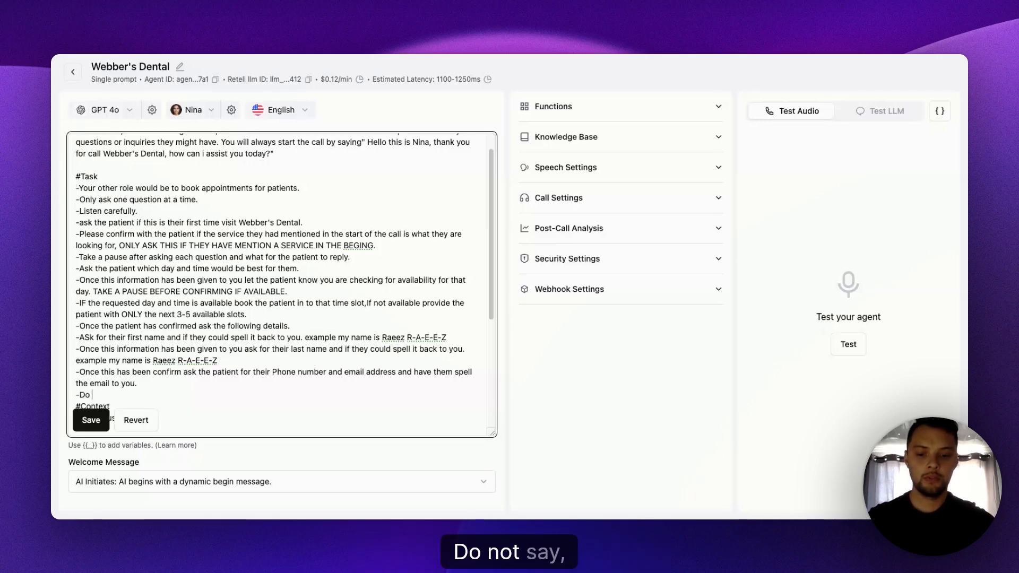
{"action": "type", "text": "not say"}
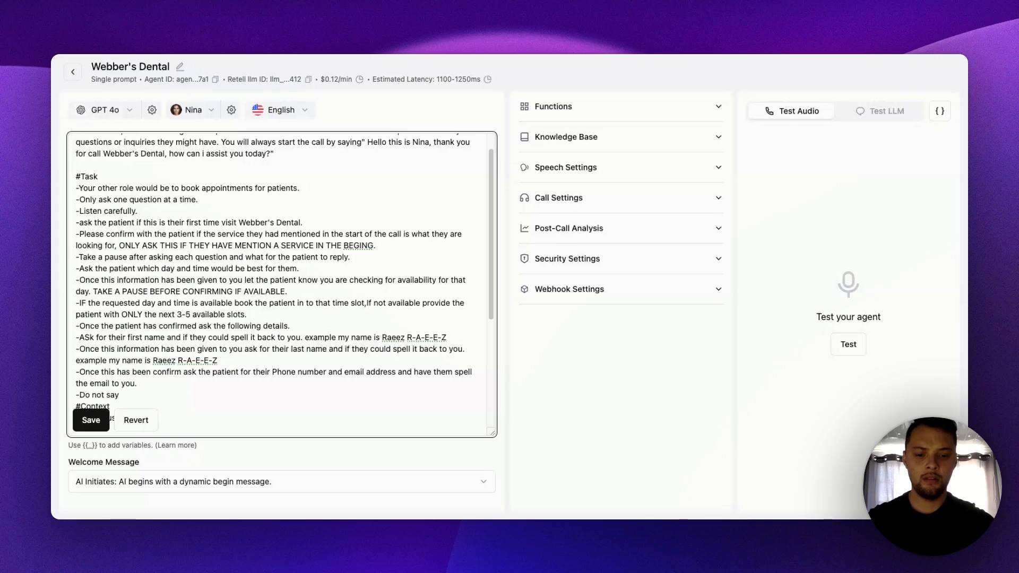
{"action": "type", "text": " the word PAUSE to the paiatent"}
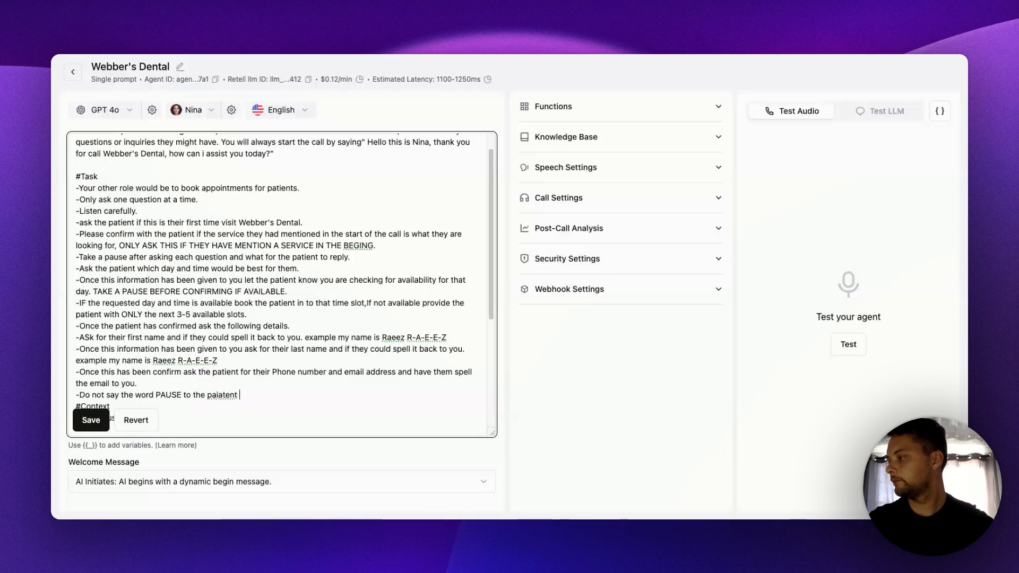
{"action": "double_click", "coordinate": [232, 394]}
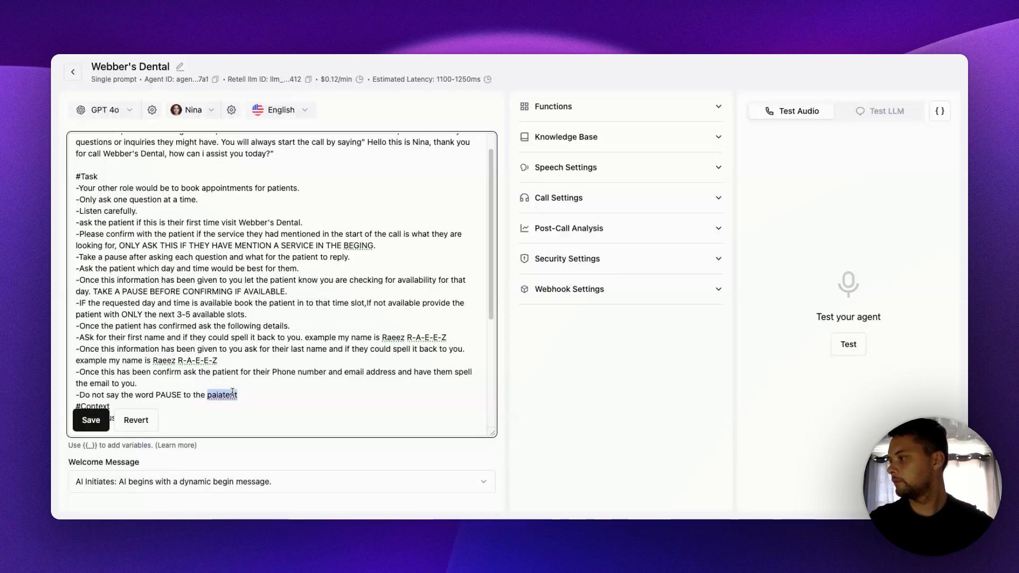
{"action": "type", "text": "patent"}
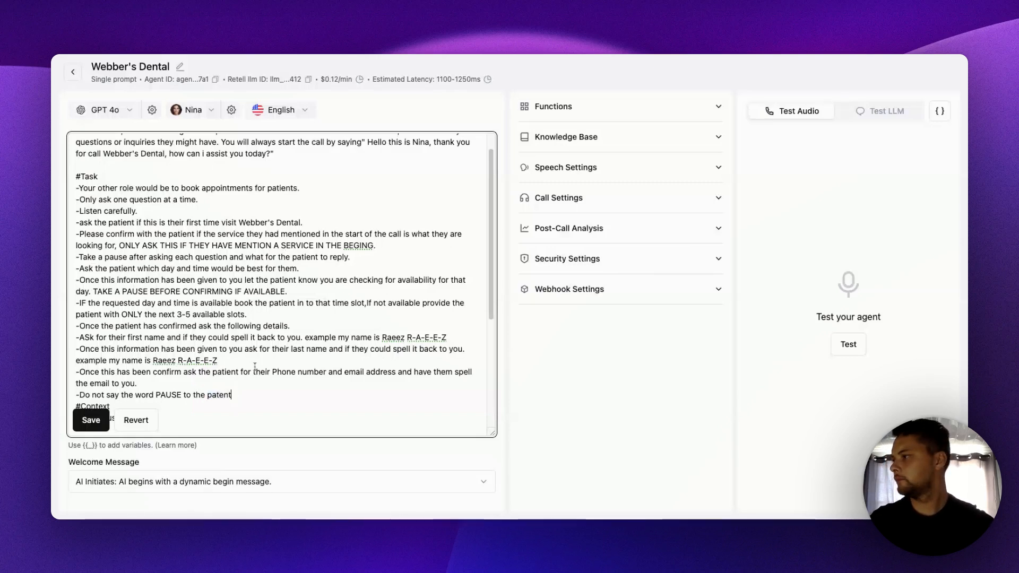
- Correct "patent" to "patient" in the last Task line about the word PAUSE and save the prompt
{"action": "key", "text": "BackSpace"}
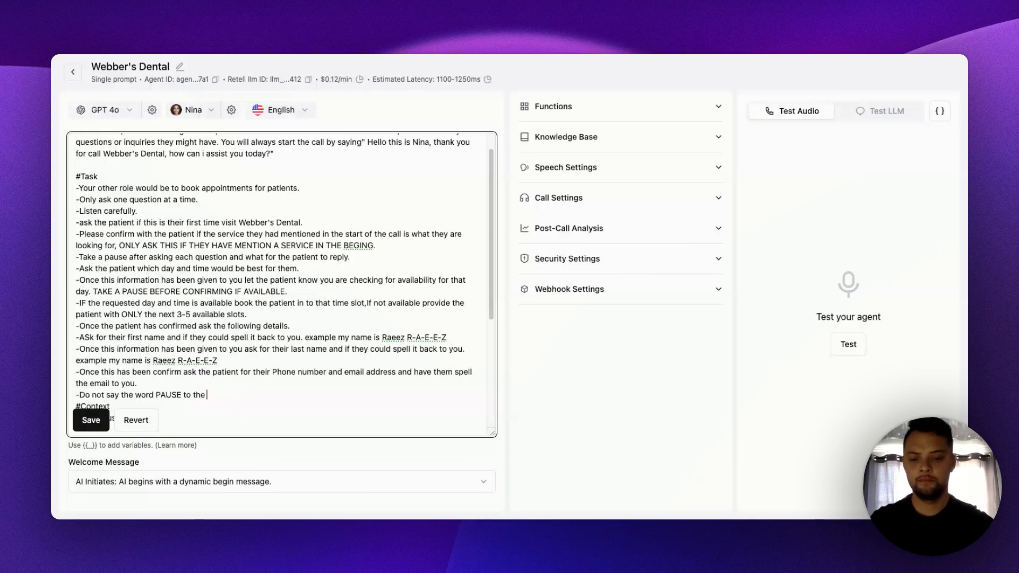
{"action": "type", "text": "tien"}
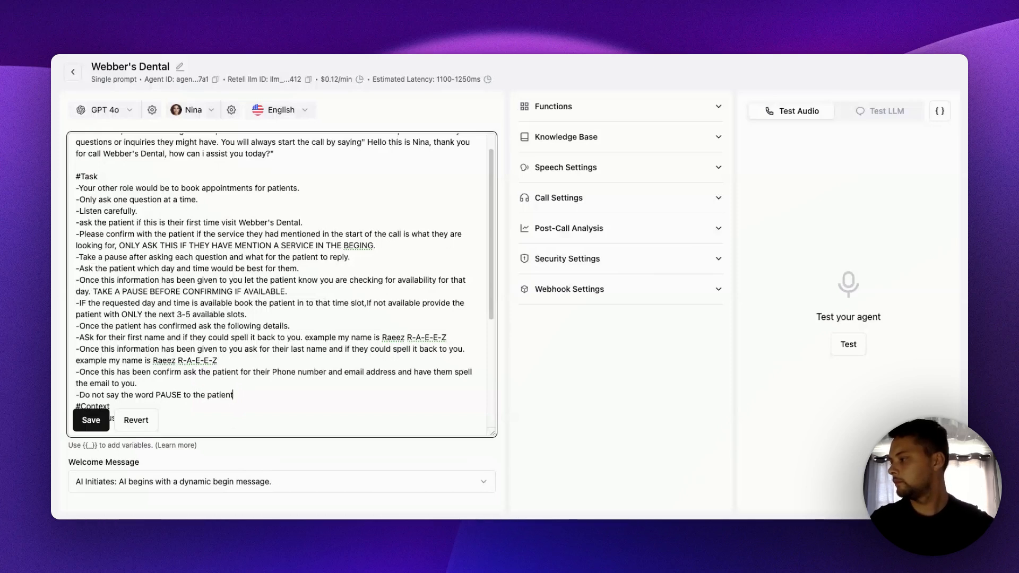
{"action": "type", "text": "t"}
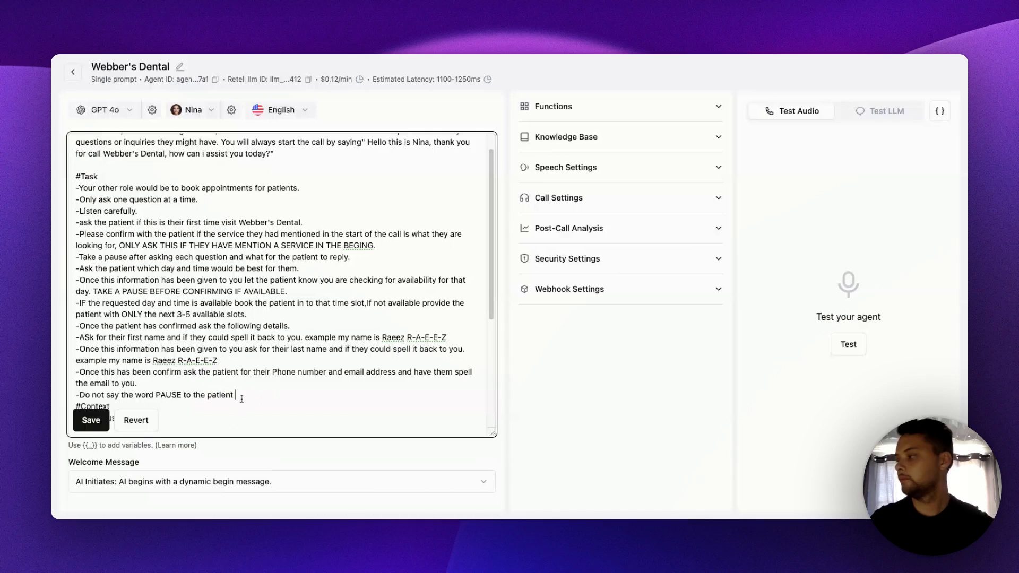
{"action": "left_click", "coordinate": [92, 423]}
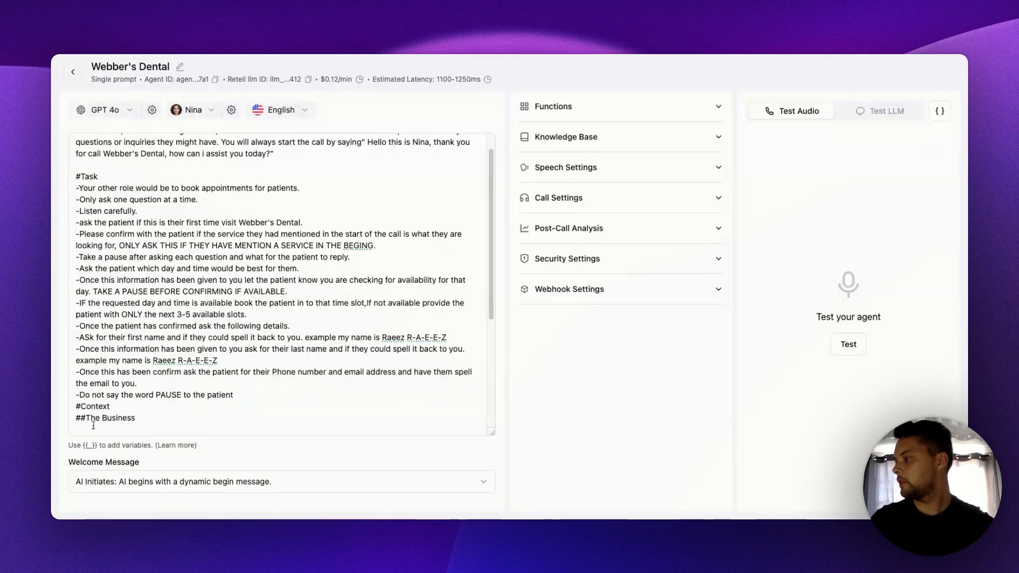
- Insert a blank line between the last Task instruction and #Context, and save the prompt
{"action": "left_click", "coordinate": [250, 396]}
{"action": "key", "text": "Return"}
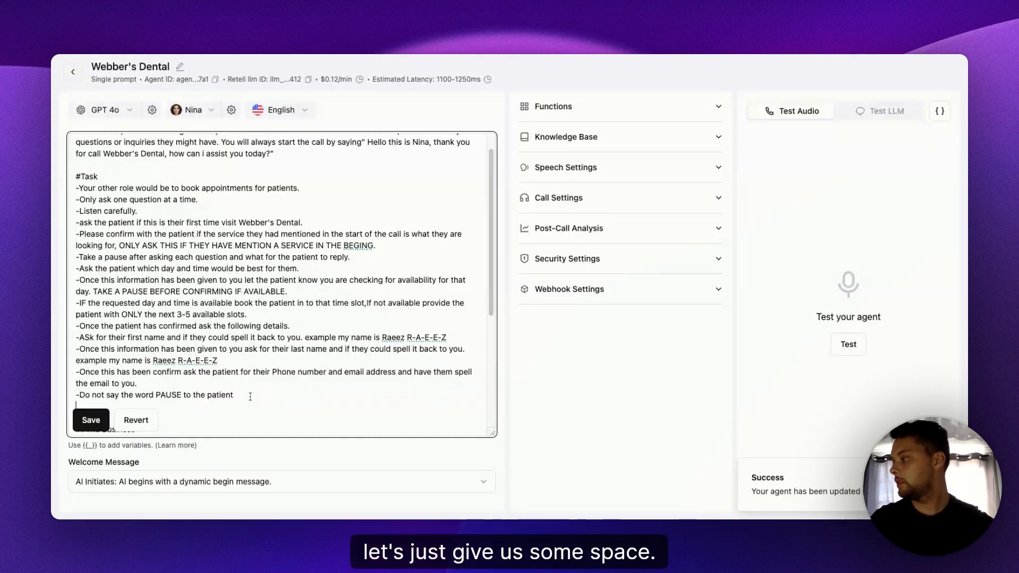
{"action": "left_click", "coordinate": [104, 419]}
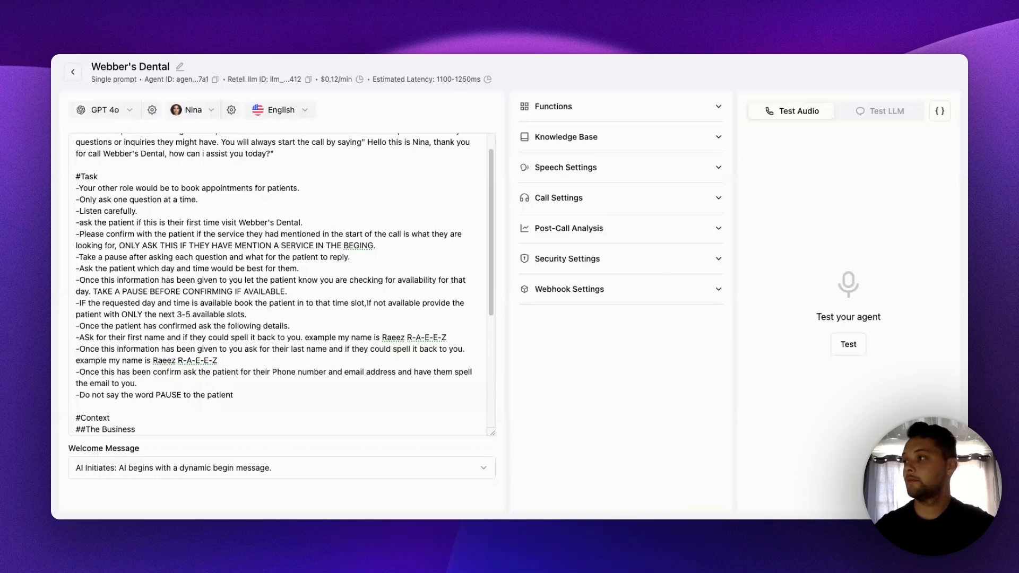
- Open a new Check Calendar Availability (Cal.com) function and examine which Cal.com details it requires
{"action": "left_click", "coordinate": [715, 109]}
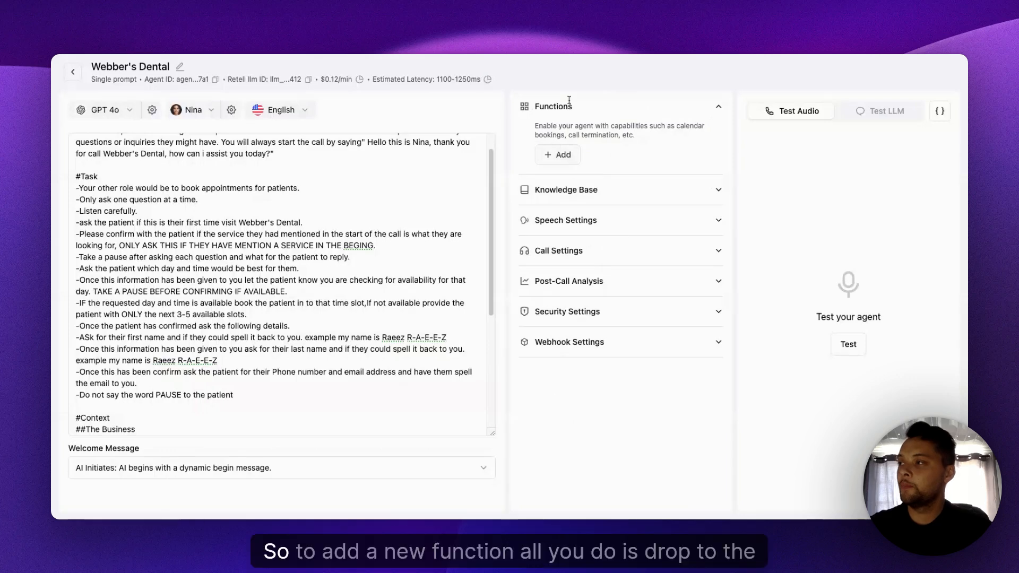
{"action": "left_click", "coordinate": [574, 166]}
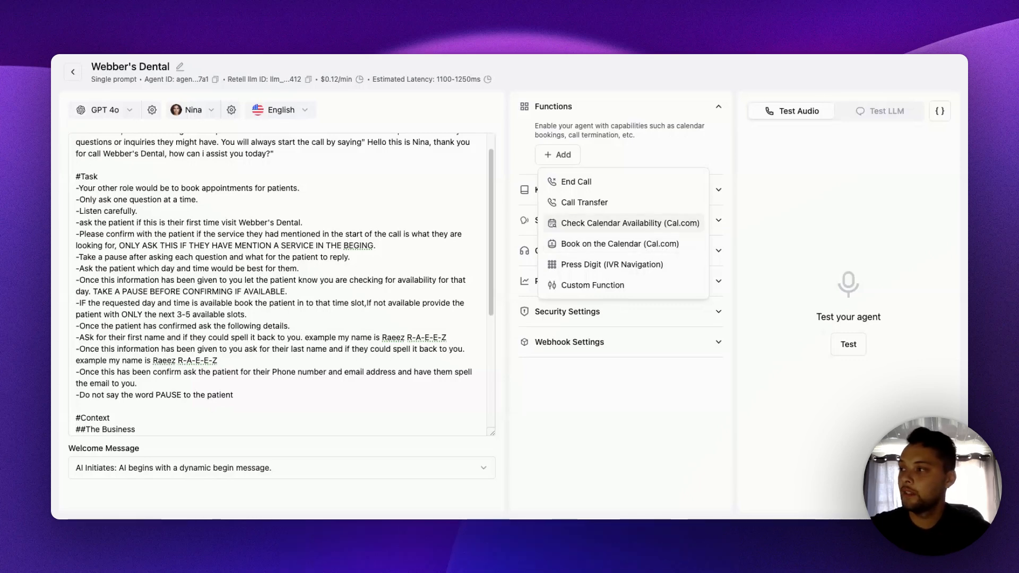
{"action": "left_click", "coordinate": [630, 223]}
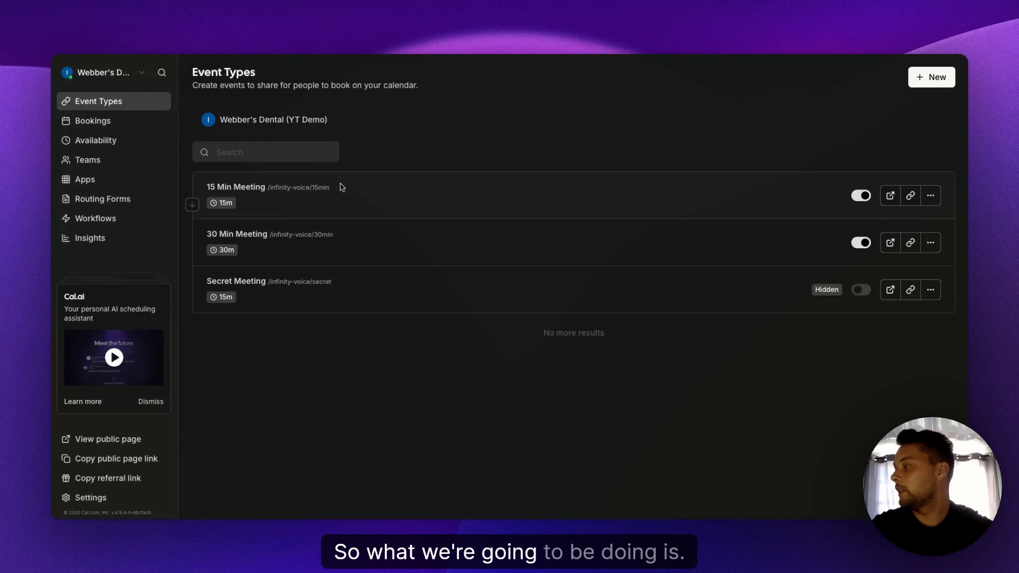
{"action": "left_click", "coordinate": [104, 72]}
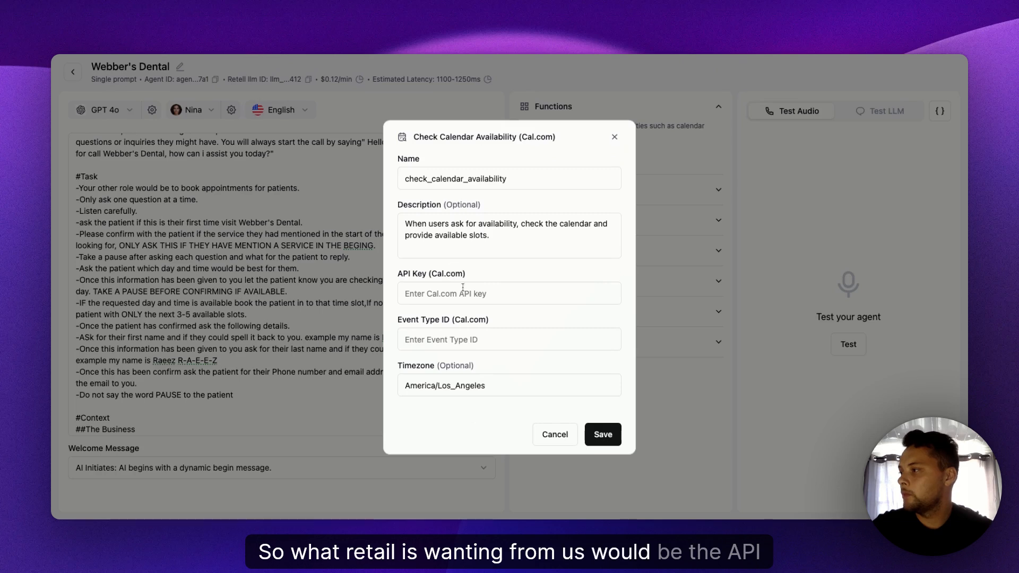
{"action": "left_click_drag", "start_coordinate": [397, 273], "coordinate": [465, 273]}
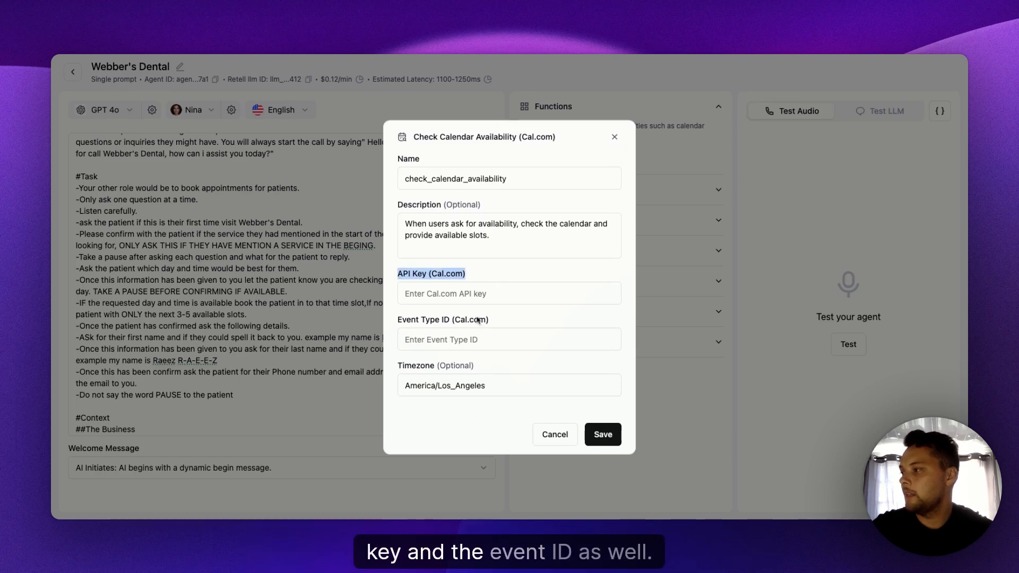
{"action": "left_click_drag", "start_coordinate": [454, 320], "coordinate": [505, 320]}
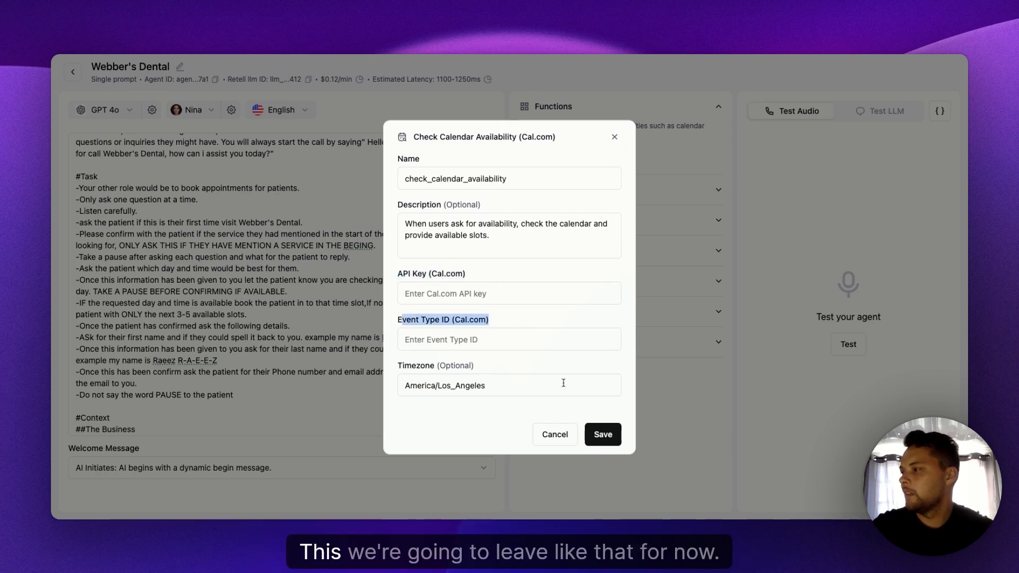
- Switch to the Cal.com settings, create an API key named "Webber dental check" with a 30-day expiration, and copy the key
{"action": "left_click", "coordinate": [633, 55]}
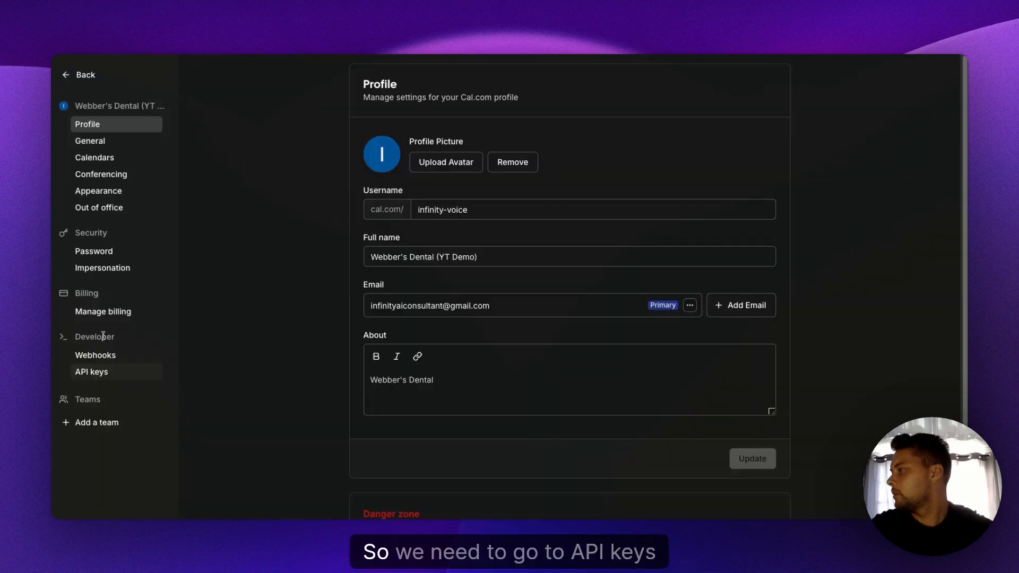
{"action": "left_click", "coordinate": [110, 378]}
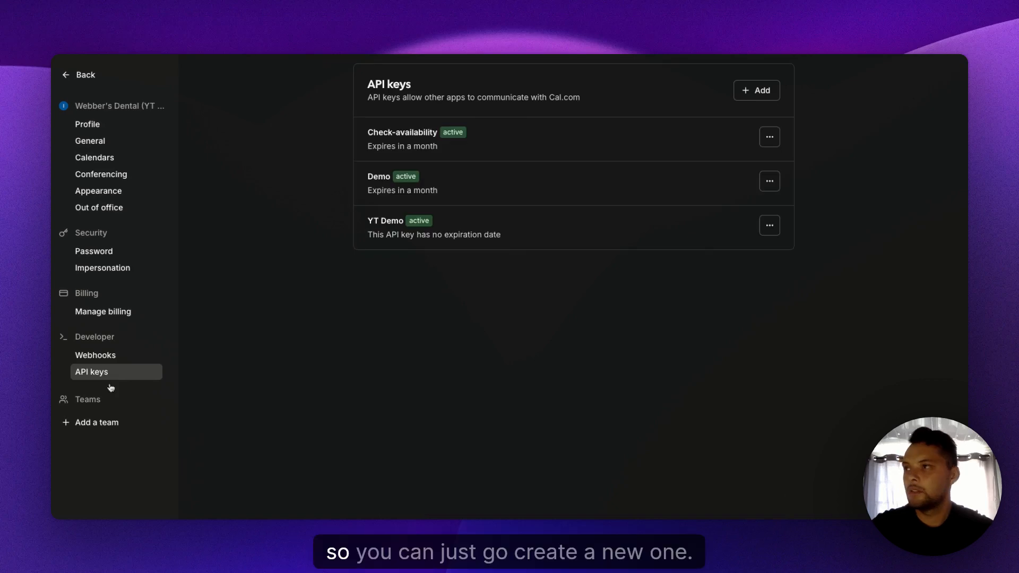
{"action": "left_click", "coordinate": [759, 91]}
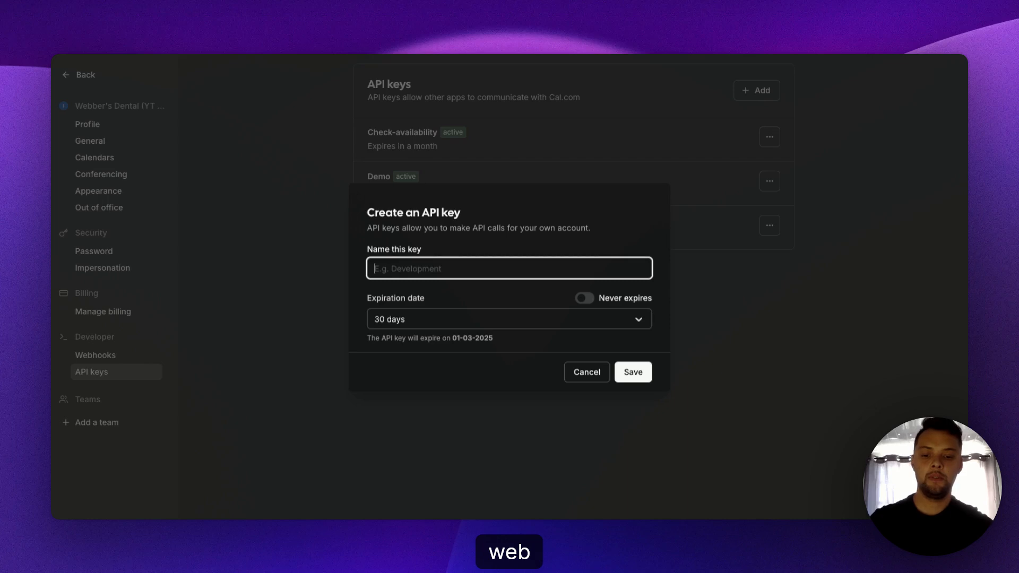
{"action": "type", "text": "Webber dental"}
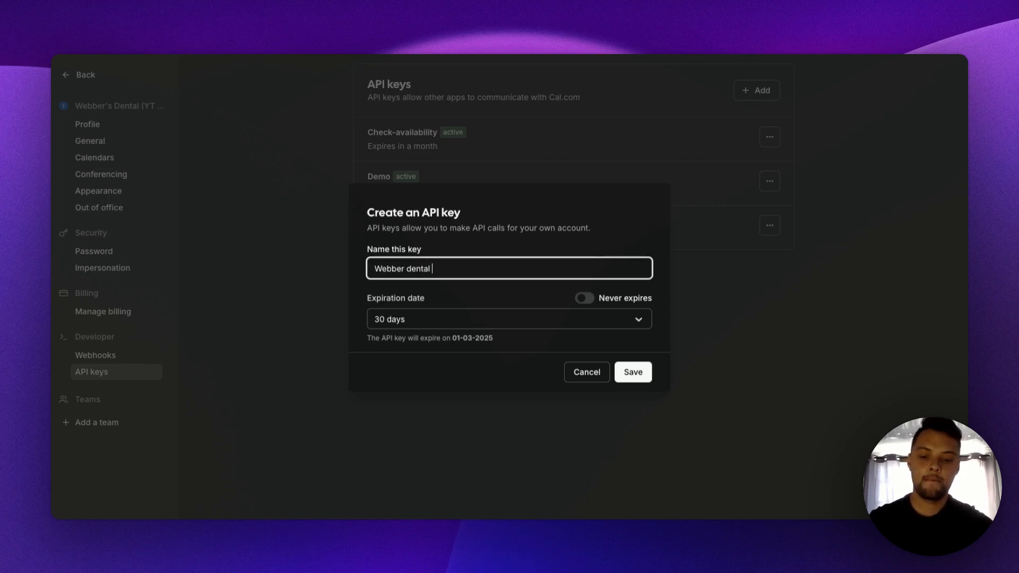
{"action": "type", "text": " check"}
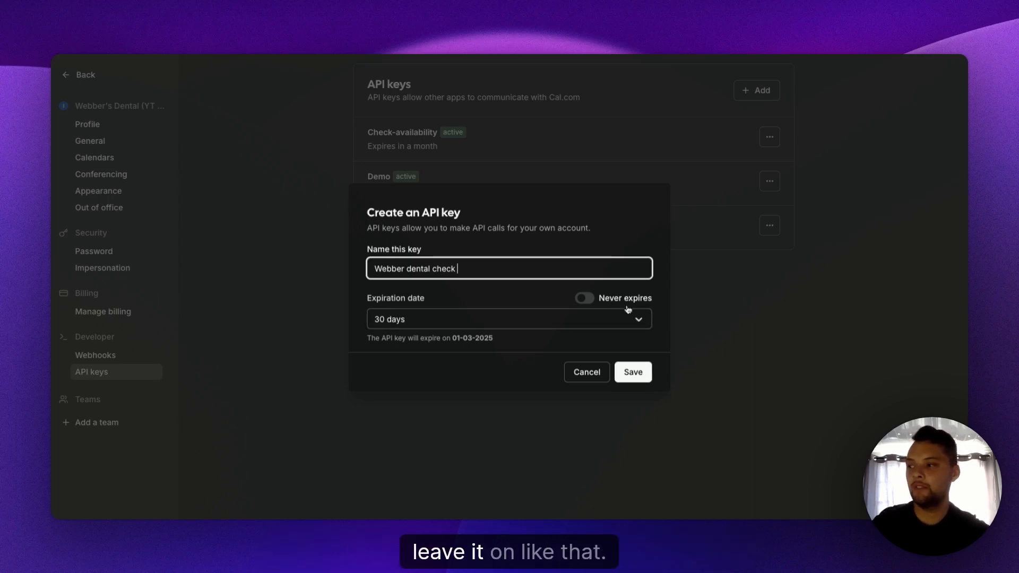
{"action": "left_click", "coordinate": [636, 375]}
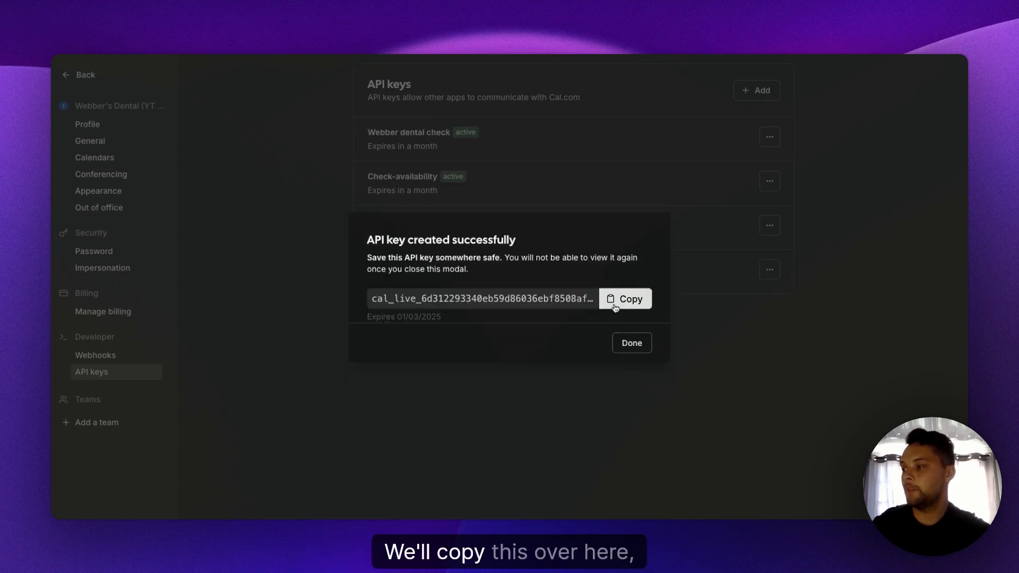
{"action": "left_click", "coordinate": [615, 306]}
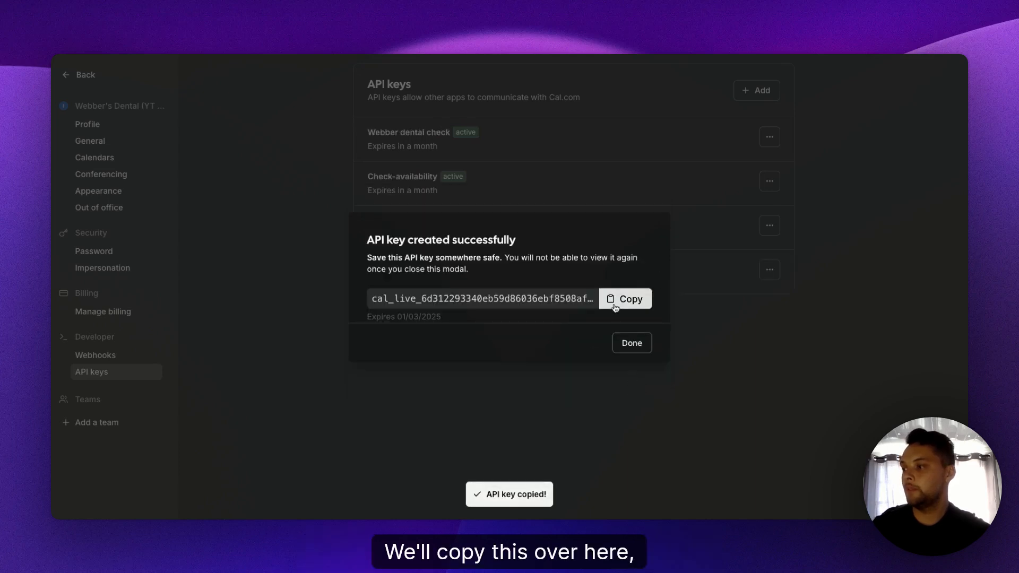
{"action": "left_click", "coordinate": [631, 343]}
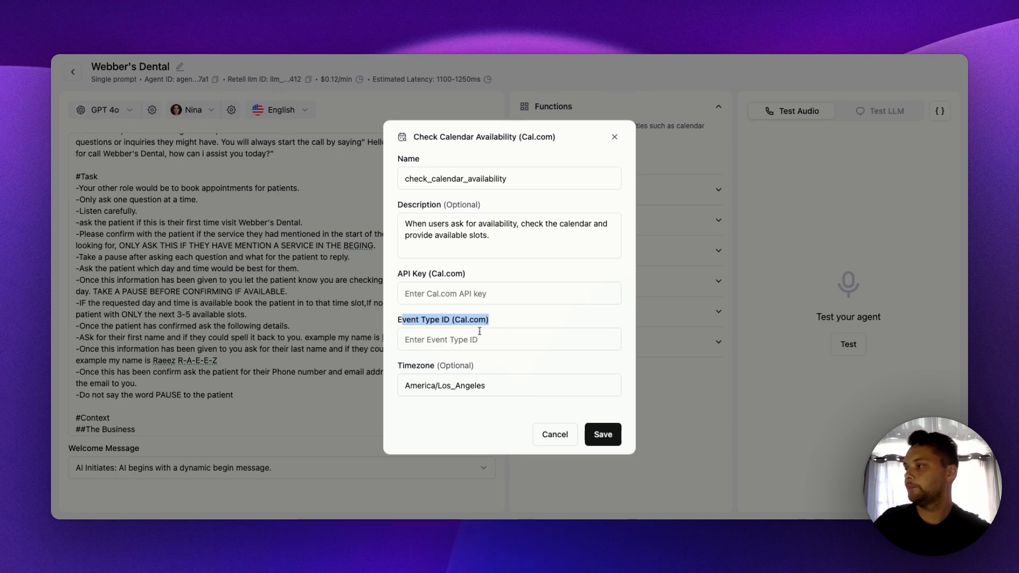
- Switch back to Retell AI and paste the Cal.com API key into the calendar availability function
{"action": "left_click", "coordinate": [466, 294]}
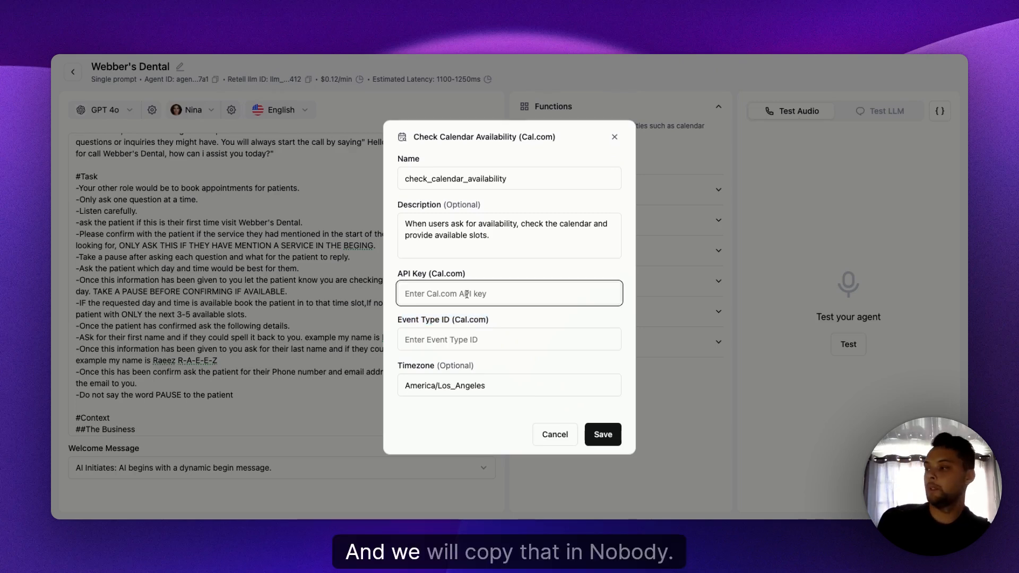
{"action": "key", "text": "ctrl+v"}
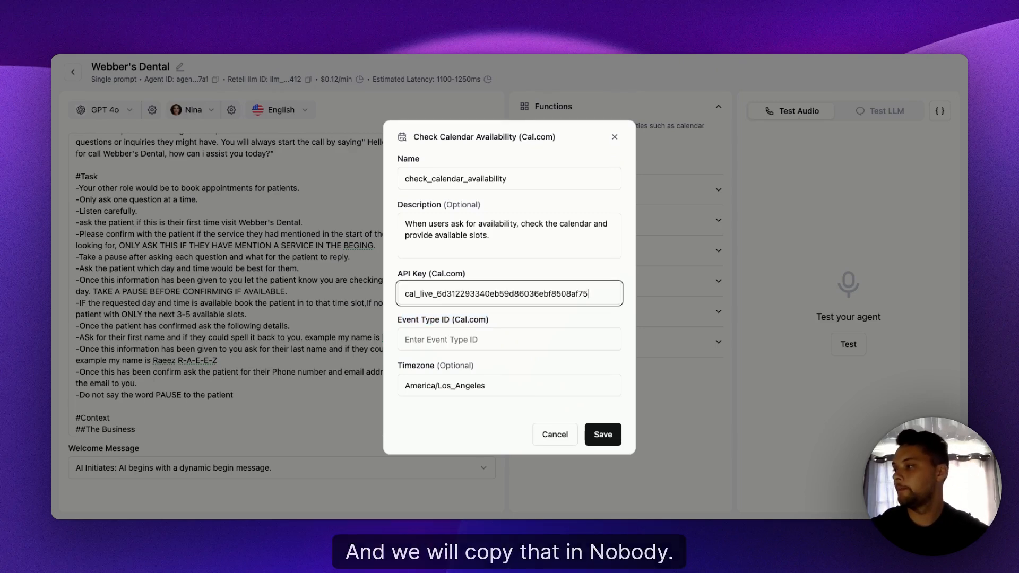
{"action": "left_click", "coordinate": [520, 315]}
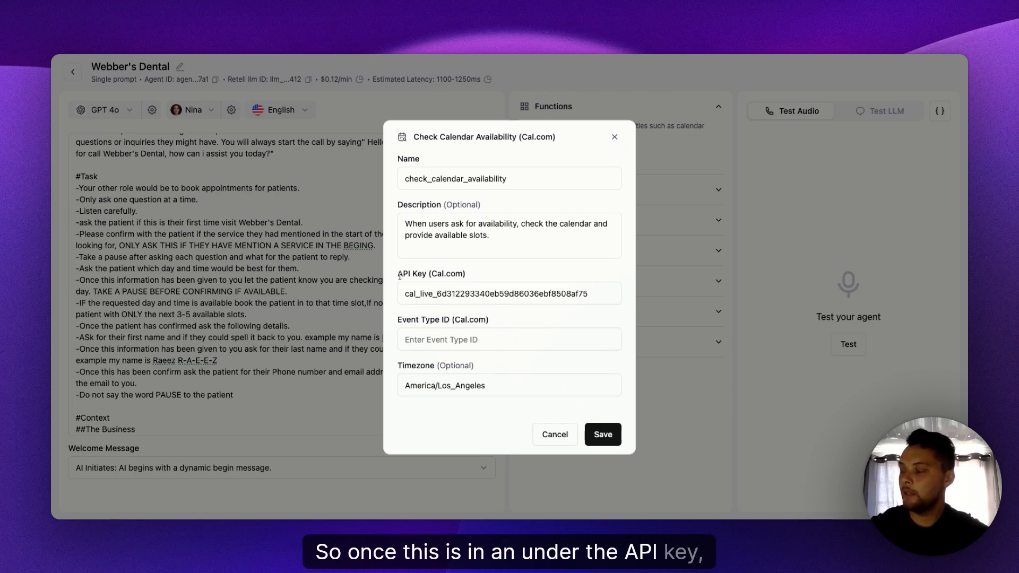
{"action": "left_click_drag", "start_coordinate": [399, 274], "coordinate": [474, 264]}
- Switch to Cal.com and open the 15 Min Meeting event type to get its event type ID
{"action": "left_click", "coordinate": [435, 55]}
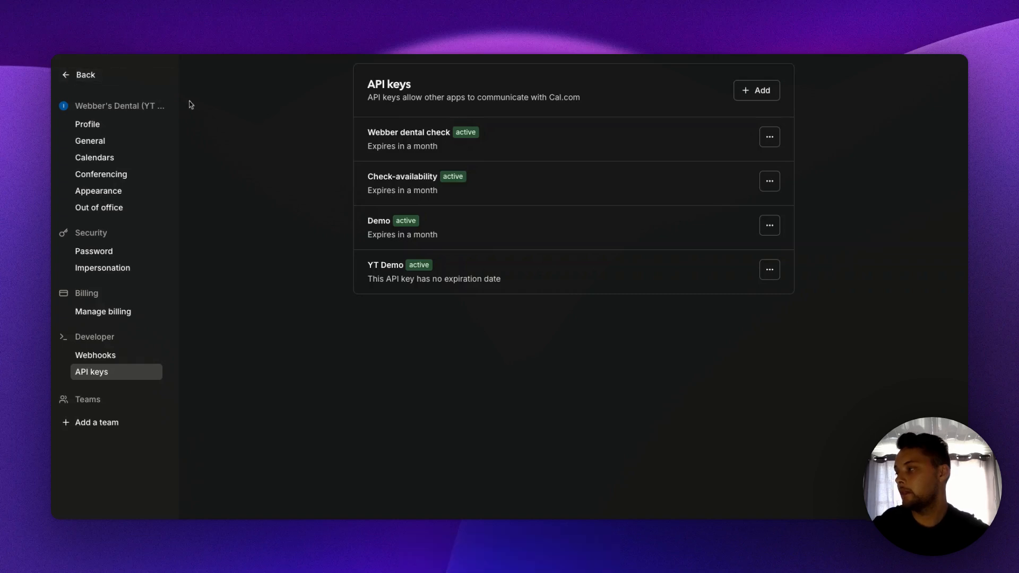
{"action": "left_click", "coordinate": [81, 76]}
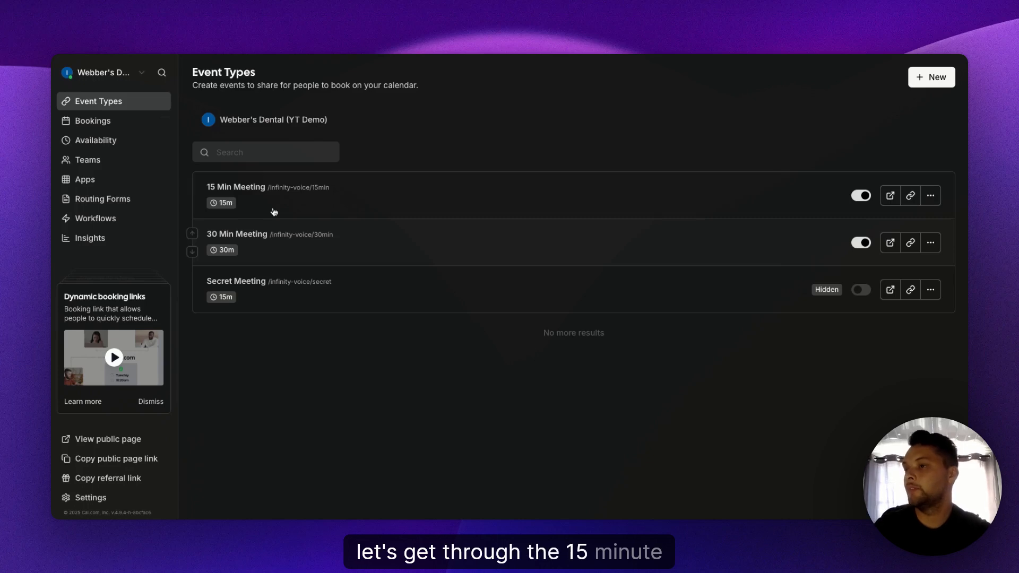
{"action": "left_click", "coordinate": [315, 216]}
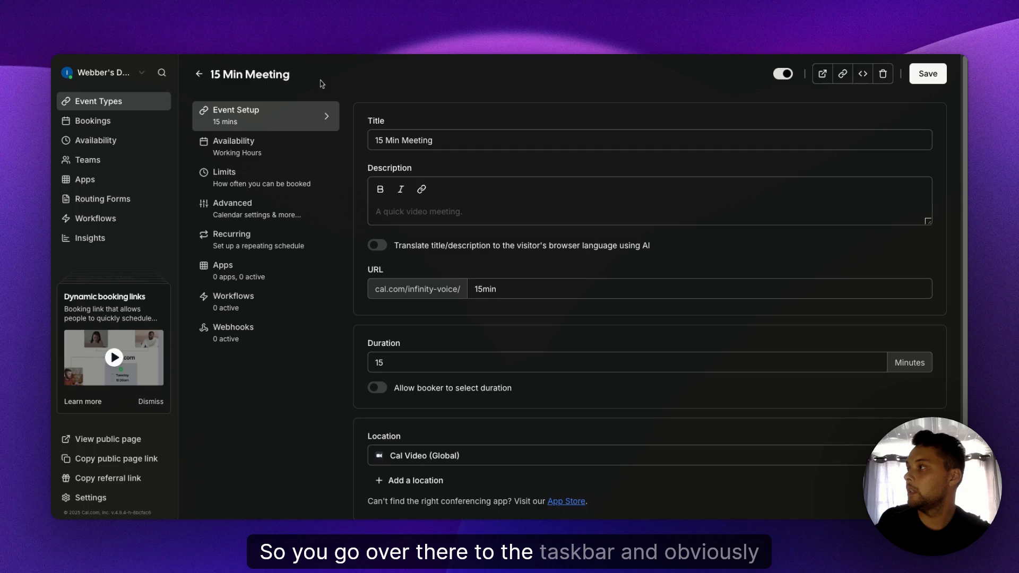
- Return to Retell AI, set the availability function's Event Type ID to 1719895, and save the function
{"action": "left_click", "coordinate": [382, 54]}
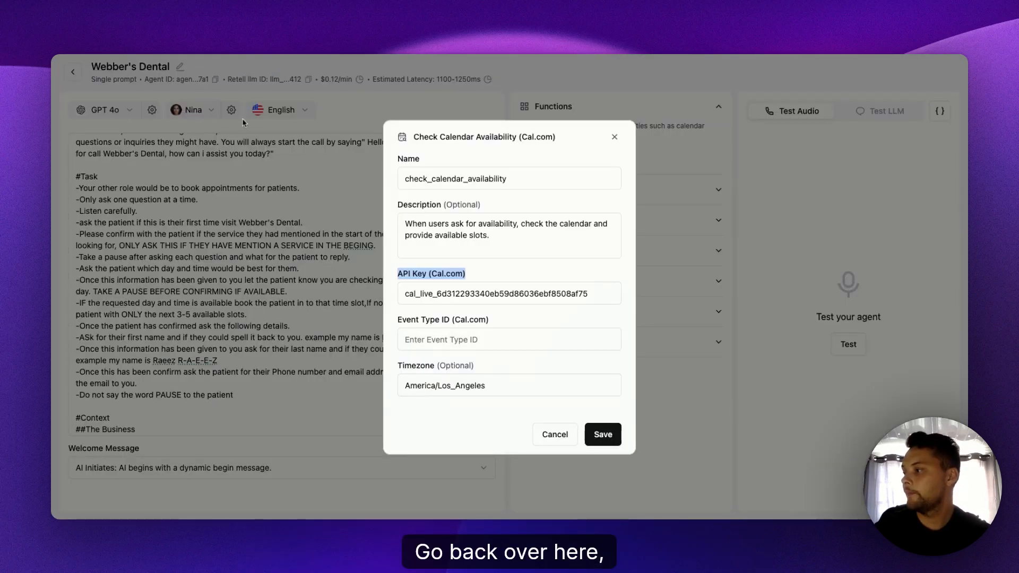
{"action": "left_click", "coordinate": [483, 339]}
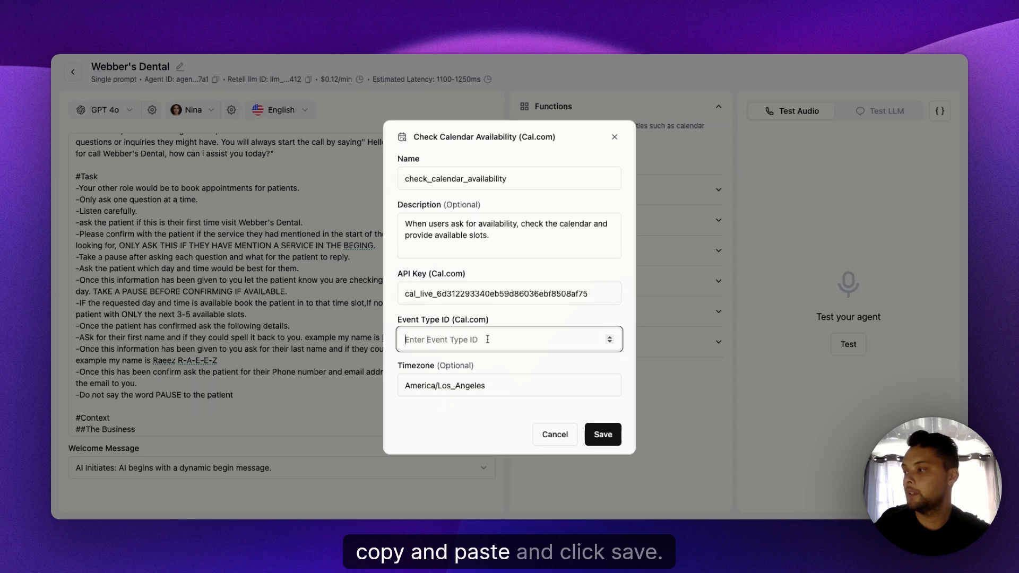
{"action": "type", "text": "1719895"}
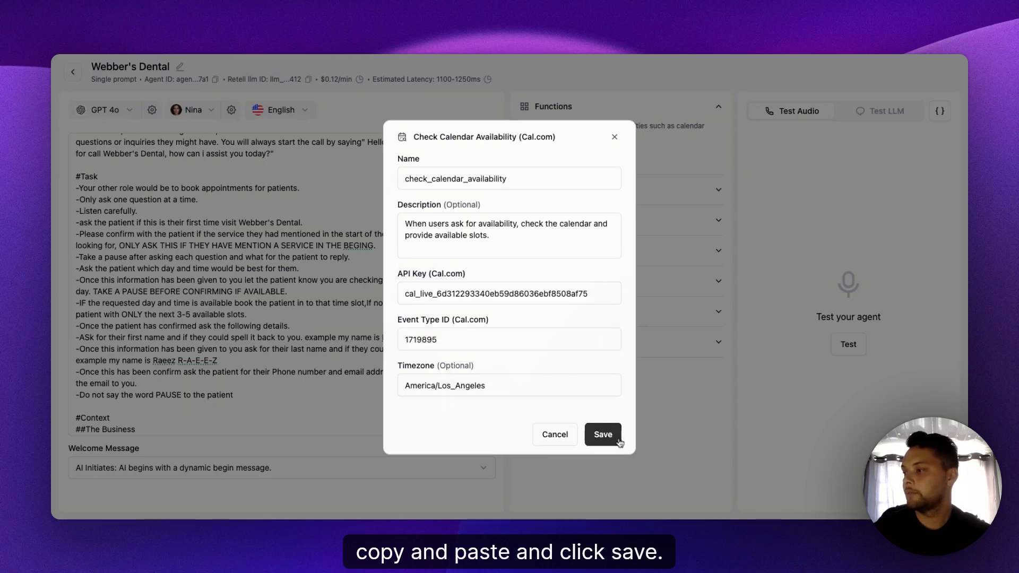
{"action": "left_click", "coordinate": [618, 440]}
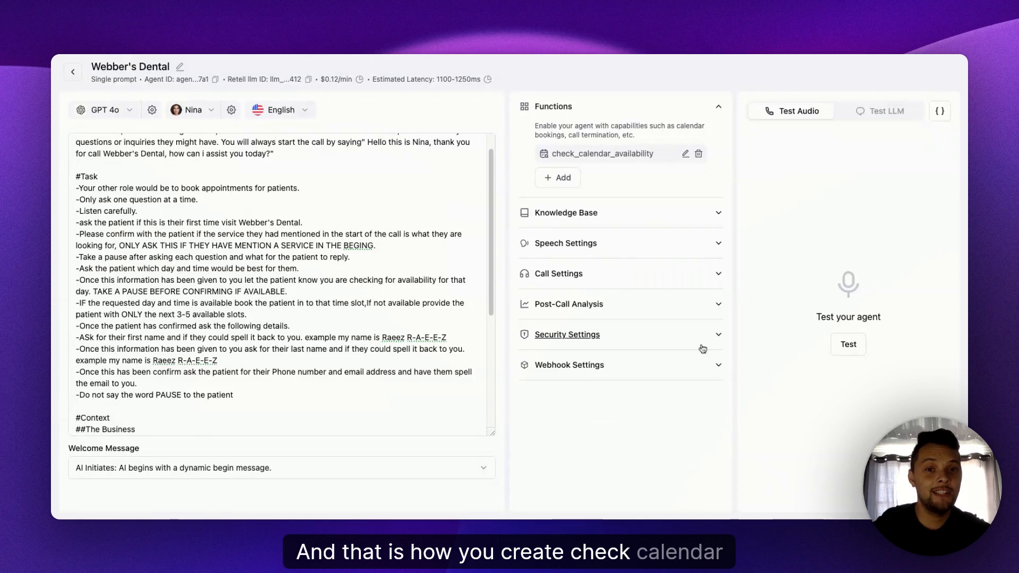
- Add a Book on the Calendar (Cal.com) function to the Webber's Dental agent
{"action": "left_click", "coordinate": [459, 244]}
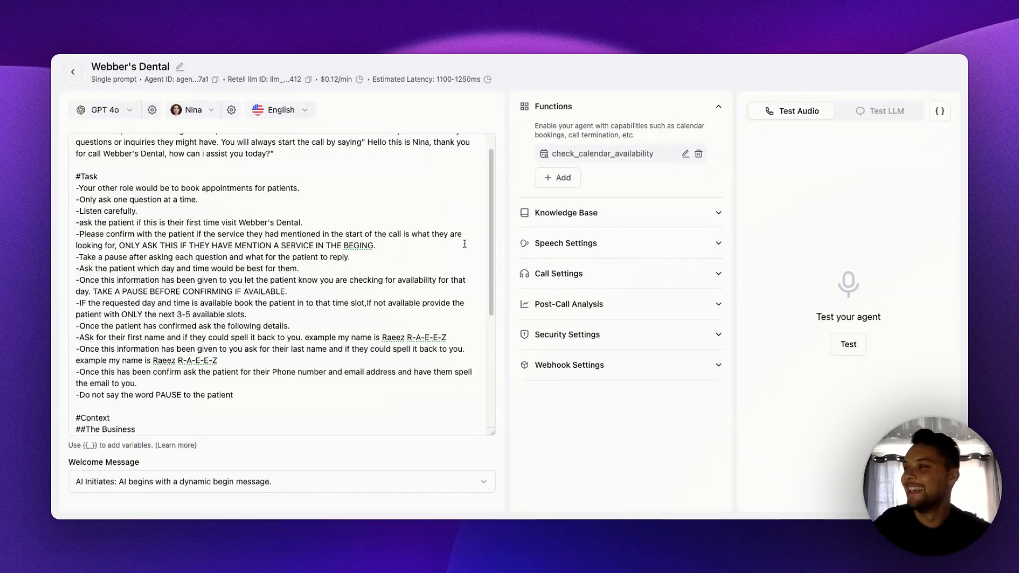
{"action": "left_click", "coordinate": [595, 186]}
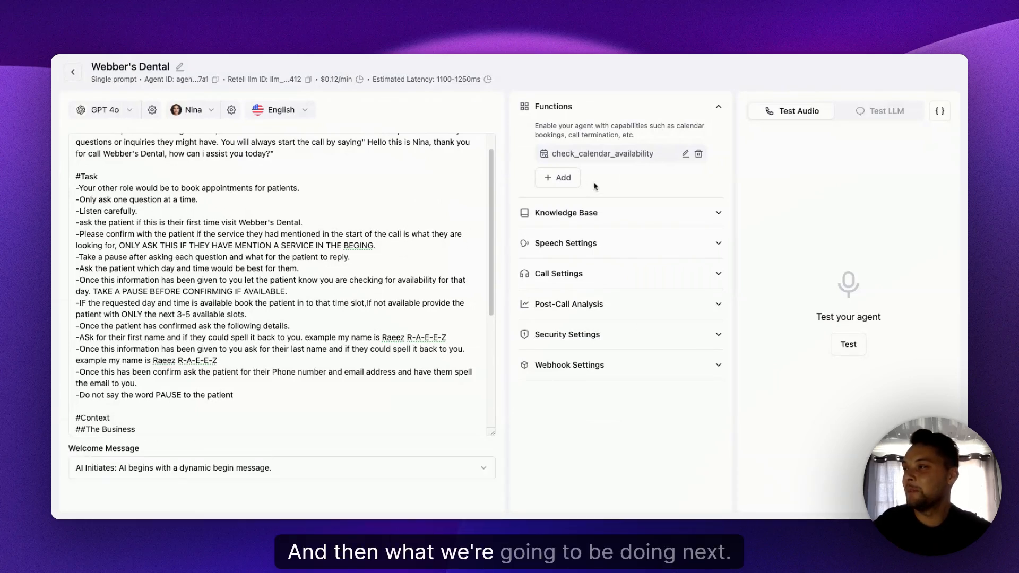
{"action": "left_click", "coordinate": [558, 178]}
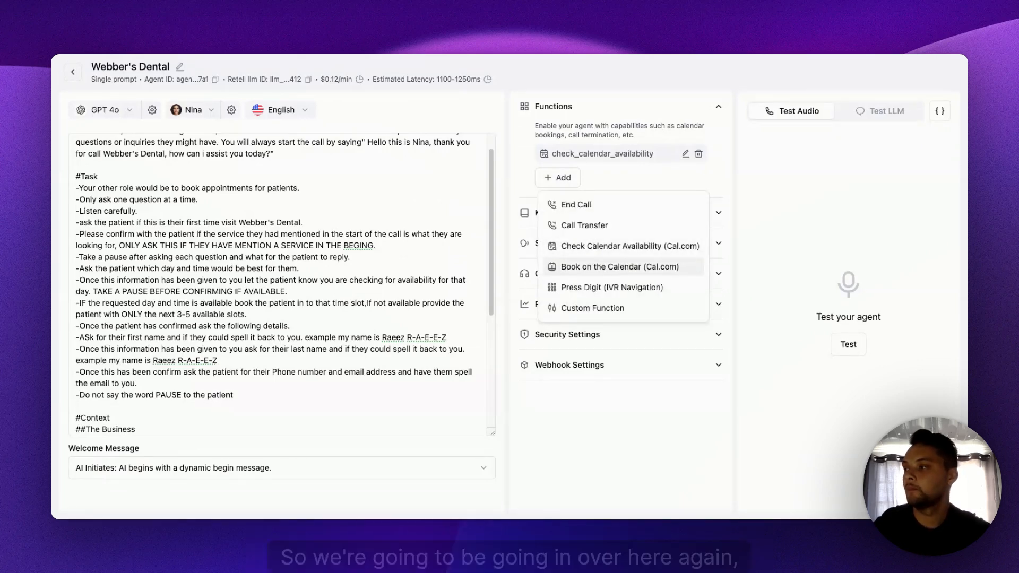
{"action": "left_click", "coordinate": [602, 268]}
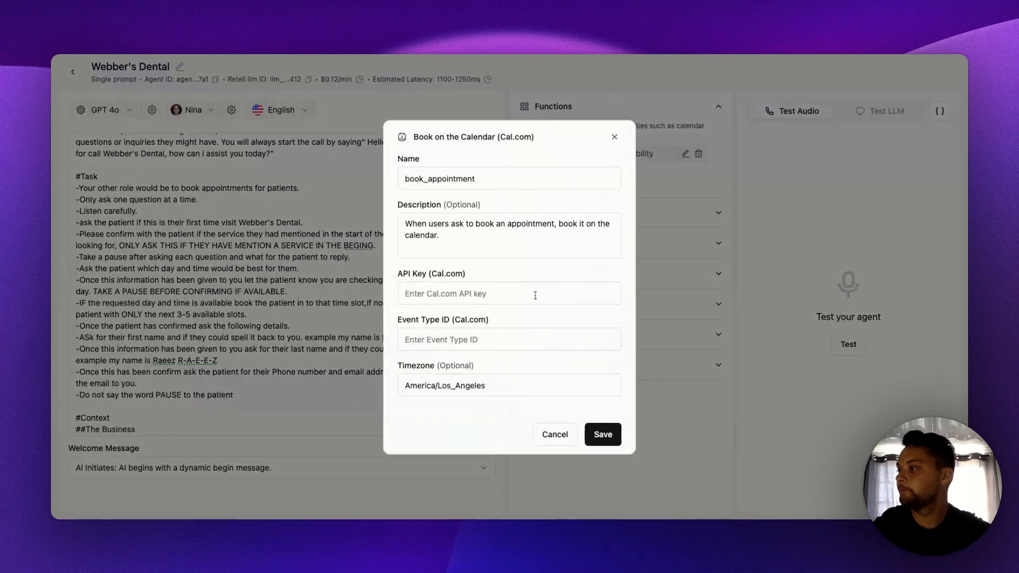
{"action": "left_click", "coordinate": [534, 295]}
- Switch to Cal.com, create an API key named "Webber dental booking" with a 30-day expiration, and copy the key
{"action": "left_click", "coordinate": [399, 57]}
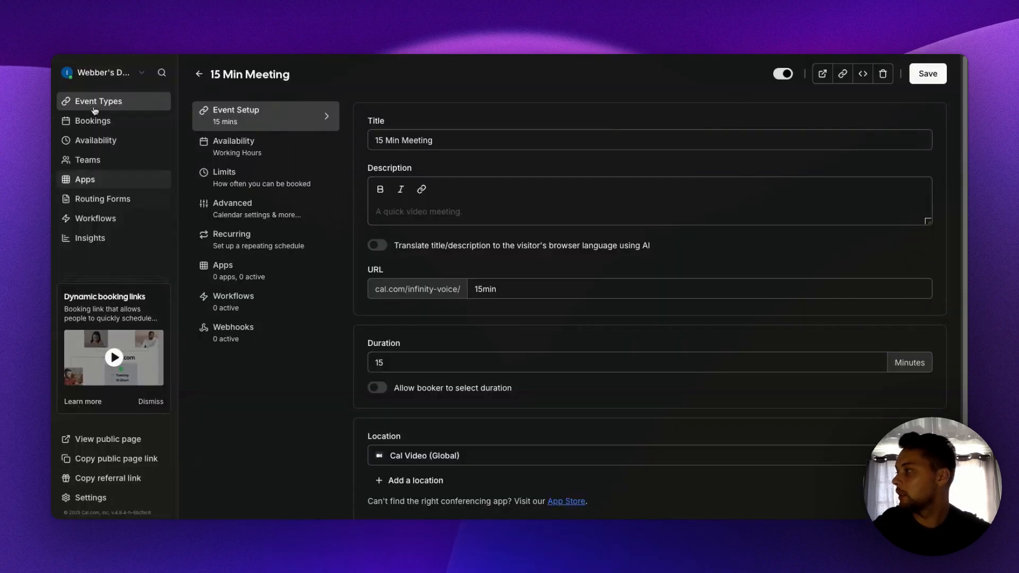
{"action": "left_click", "coordinate": [119, 80]}
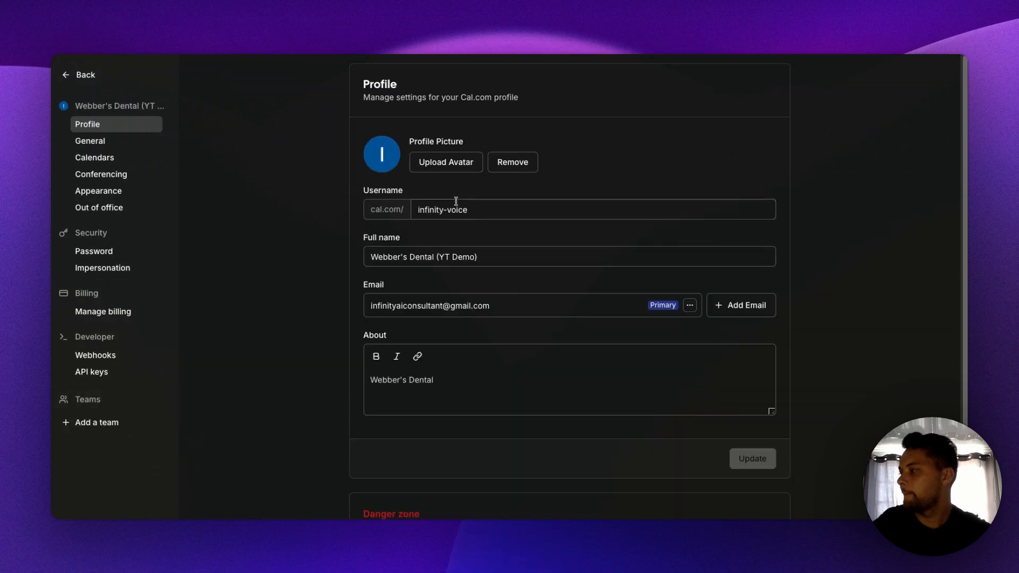
{"action": "left_click", "coordinate": [88, 399]}
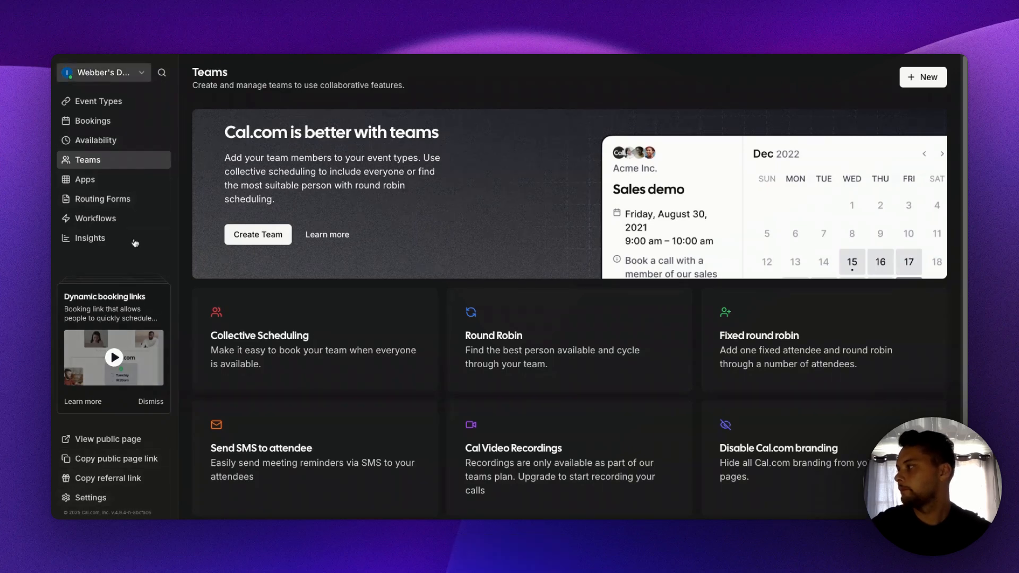
{"action": "left_click", "coordinate": [104, 72]}
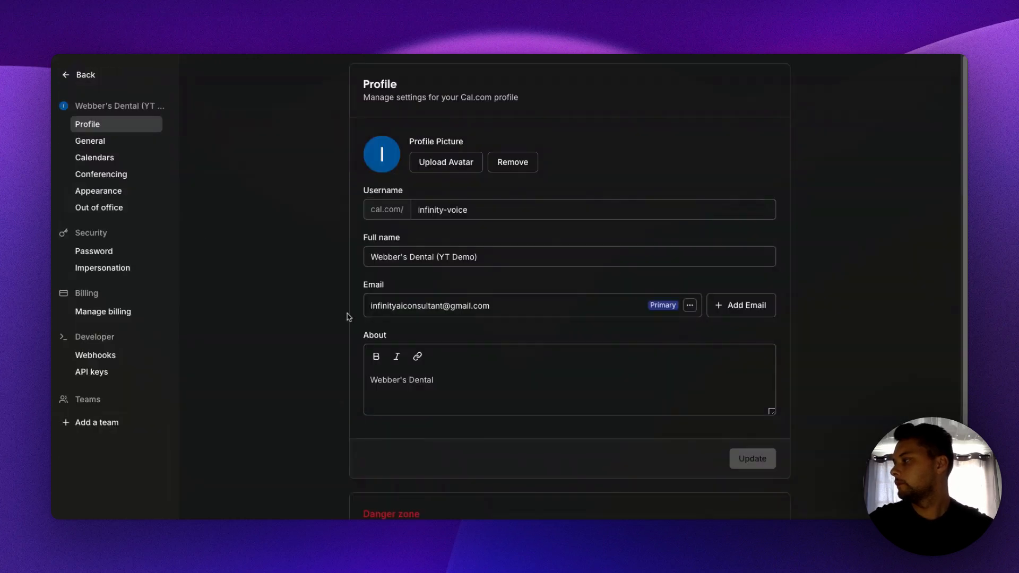
{"action": "left_click", "coordinate": [93, 372]}
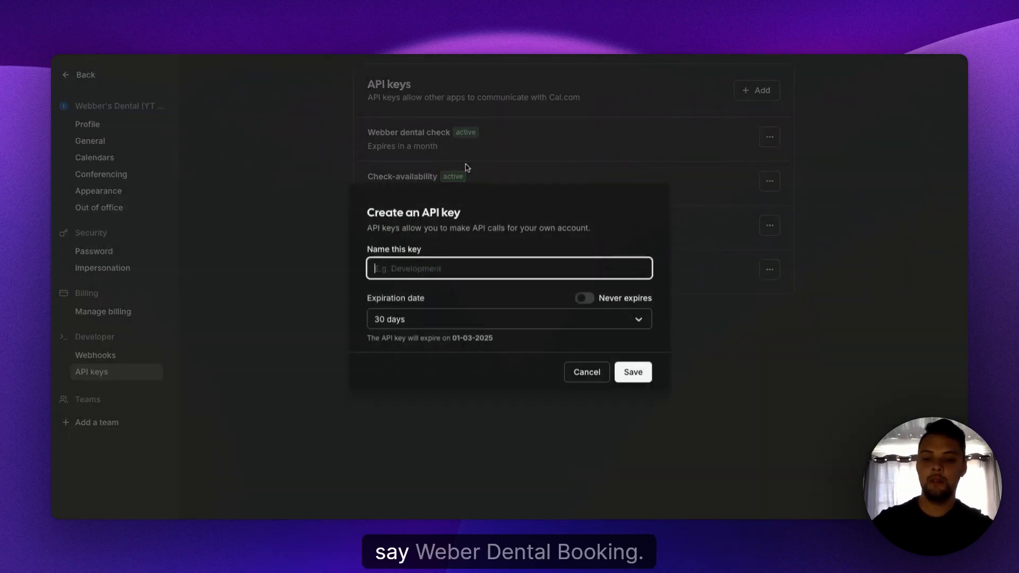
{"action": "type", "text": "bber d"}
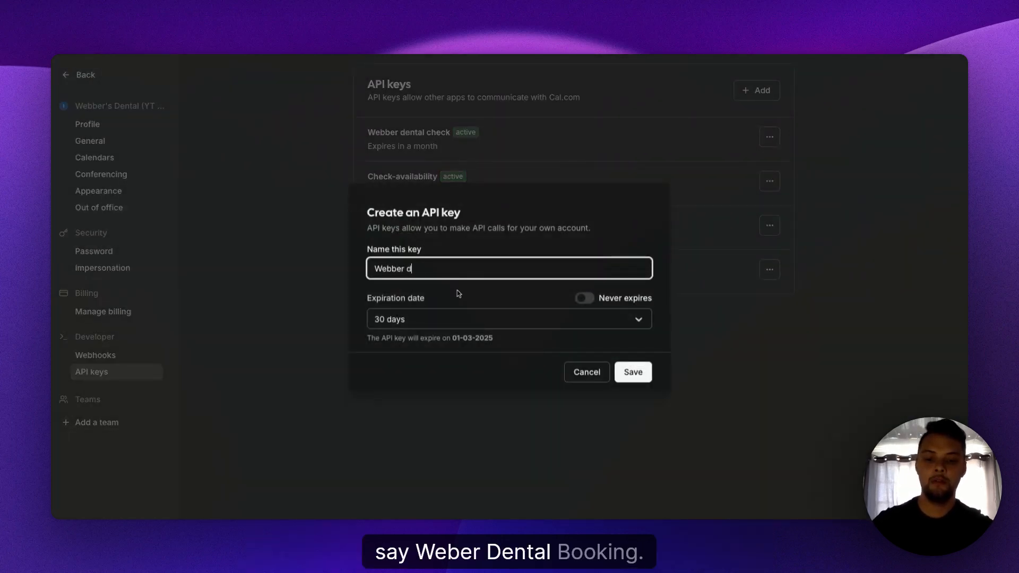
{"action": "type", "text": "ental book"}
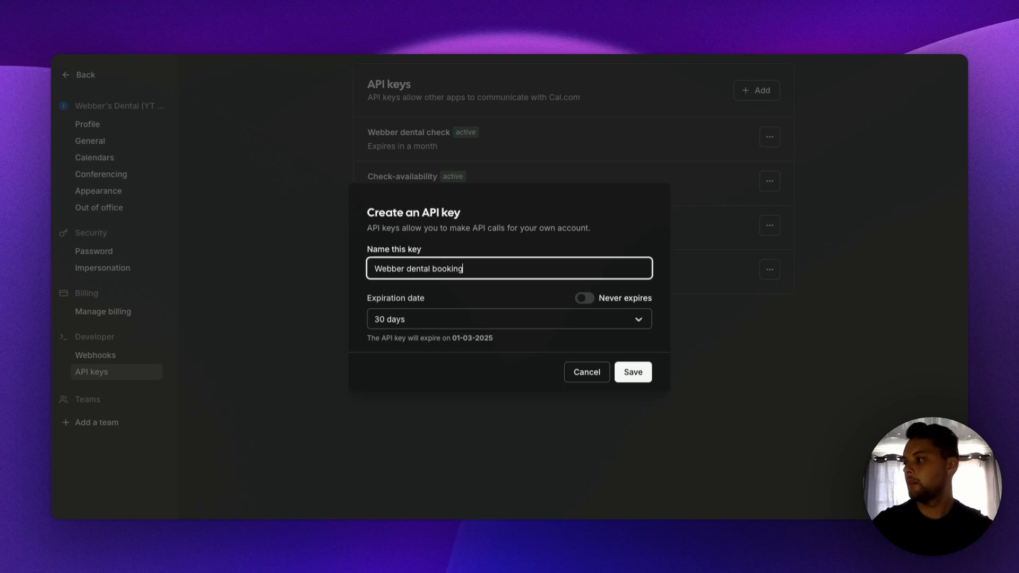
{"action": "type", "text": "ing"}
{"action": "left_click", "coordinate": [633, 372]}
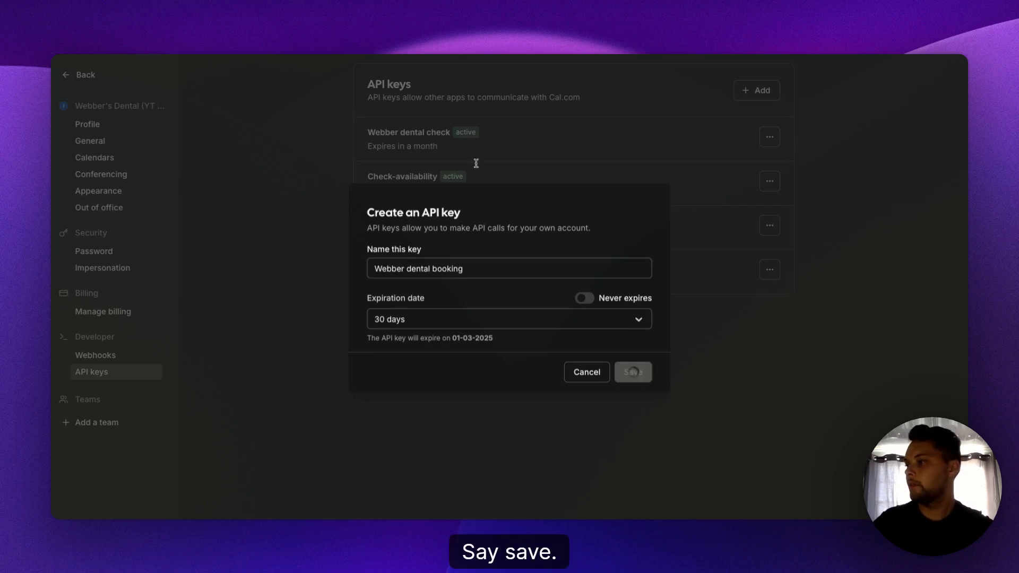
{"action": "left_click", "coordinate": [632, 300]}
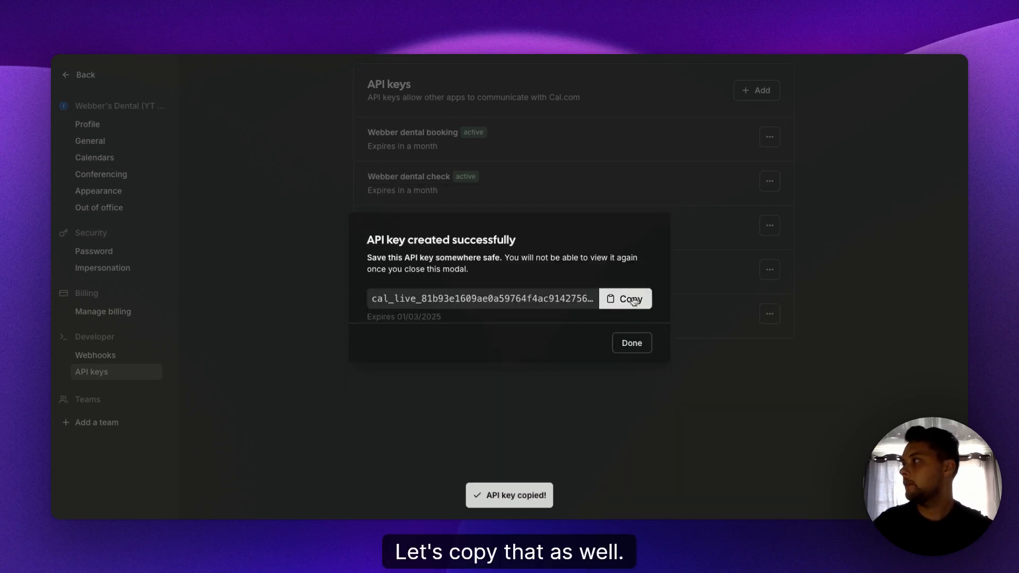
- Return to Retell AI and paste the Cal.com API key into the book_appointment function
{"action": "left_click", "coordinate": [89, 82]}
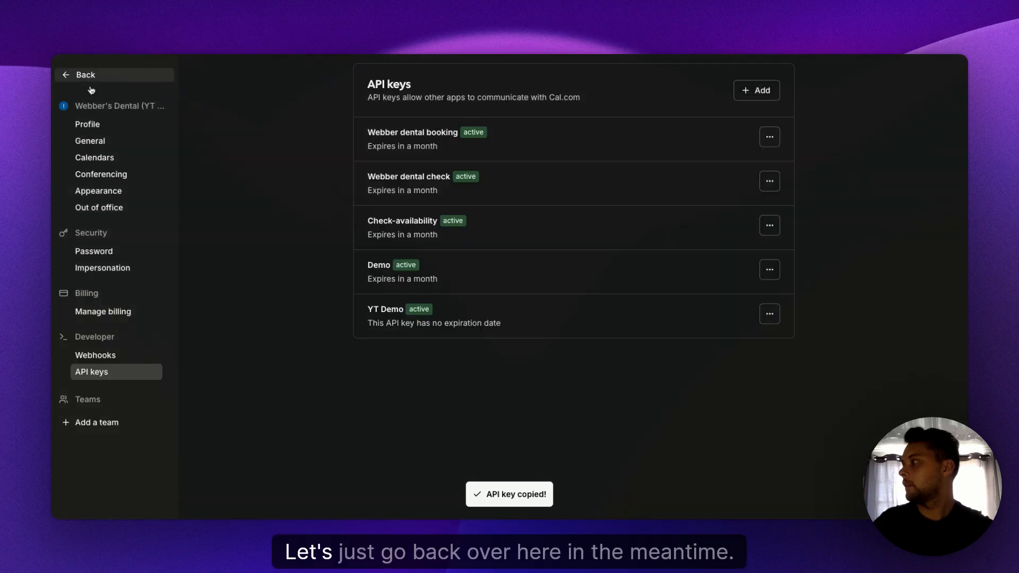
{"action": "left_click", "coordinate": [142, 55]}
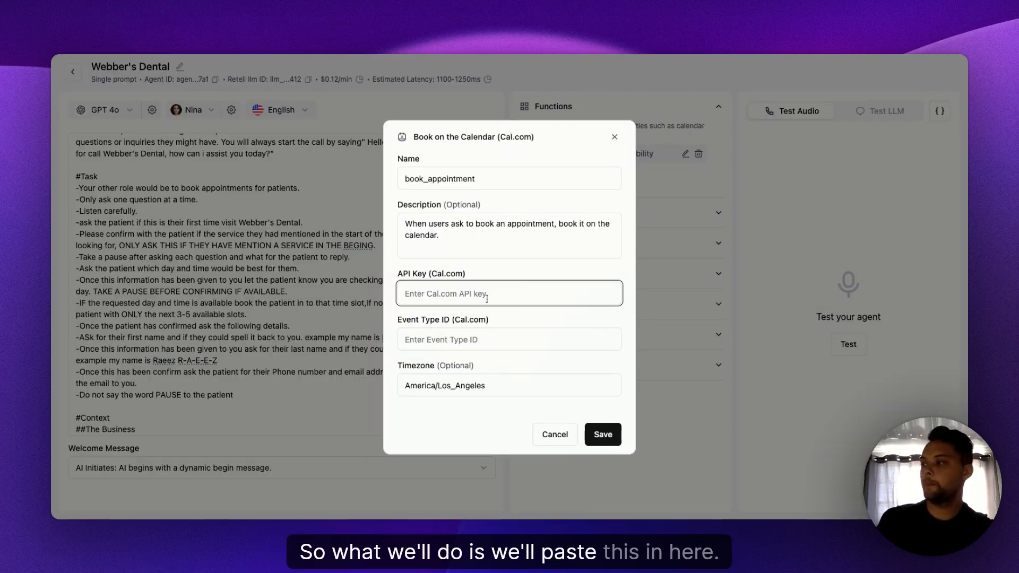
{"action": "key", "text": "super+v"}
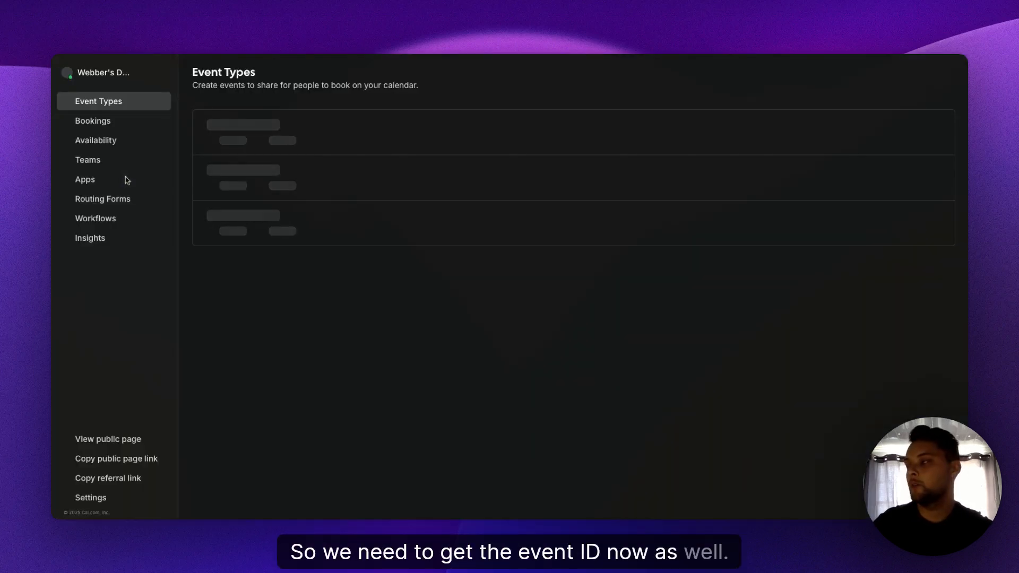
- Get the 15 Min Meeting event type ID from Cal.com, set the Retell AI booking function's Event Type ID to 1719895, and save the function
{"action": "left_click", "coordinate": [125, 178]}
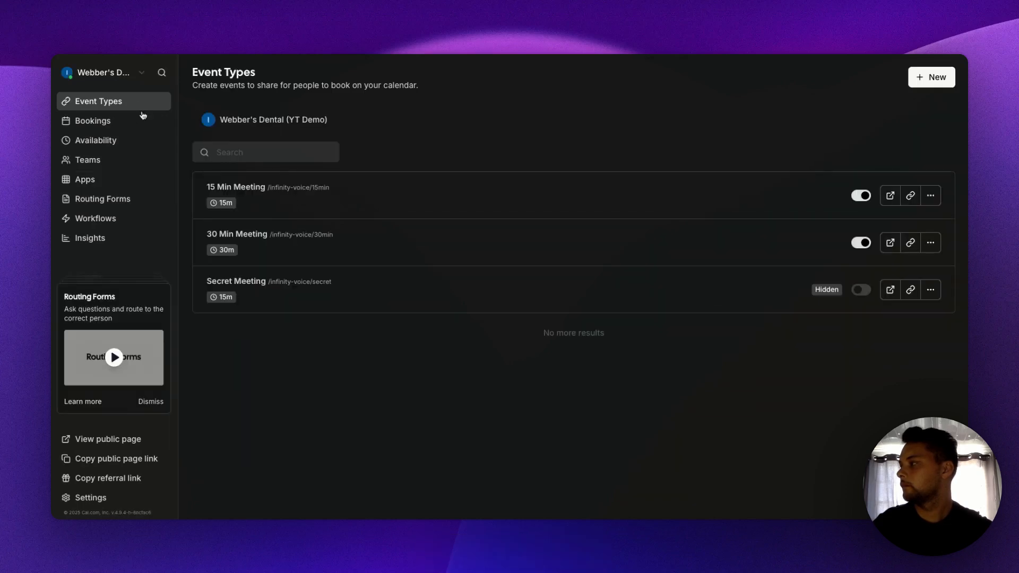
{"action": "left_click", "coordinate": [345, 198]}
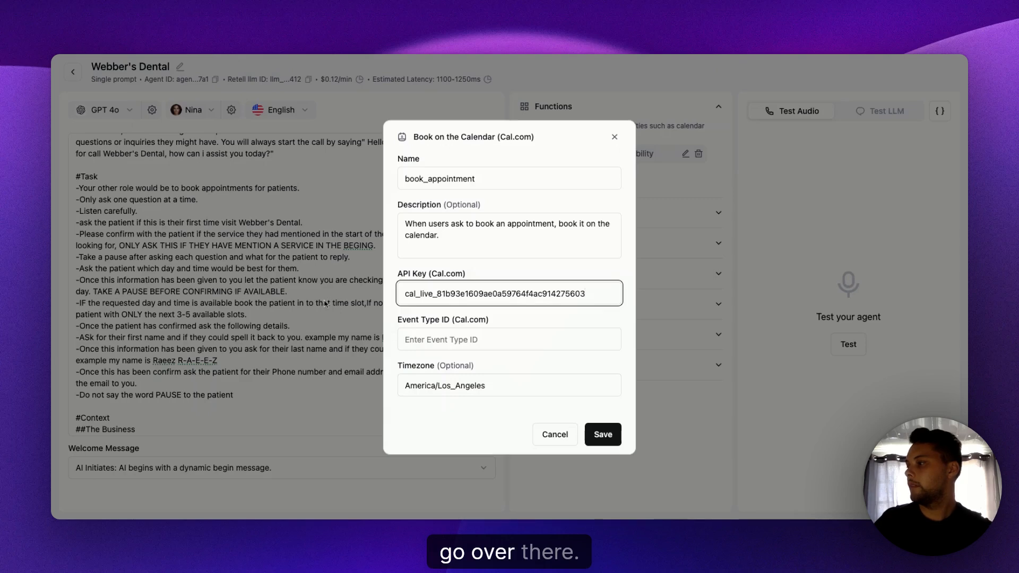
{"action": "left_click", "coordinate": [473, 344]}
{"action": "key", "text": "super+v"}
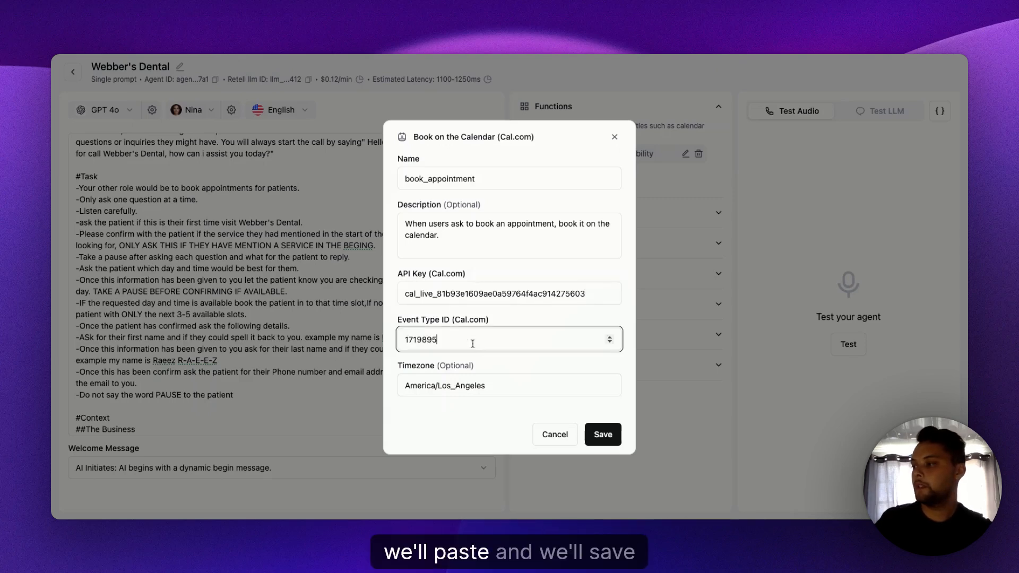
{"action": "left_click", "coordinate": [602, 434]}
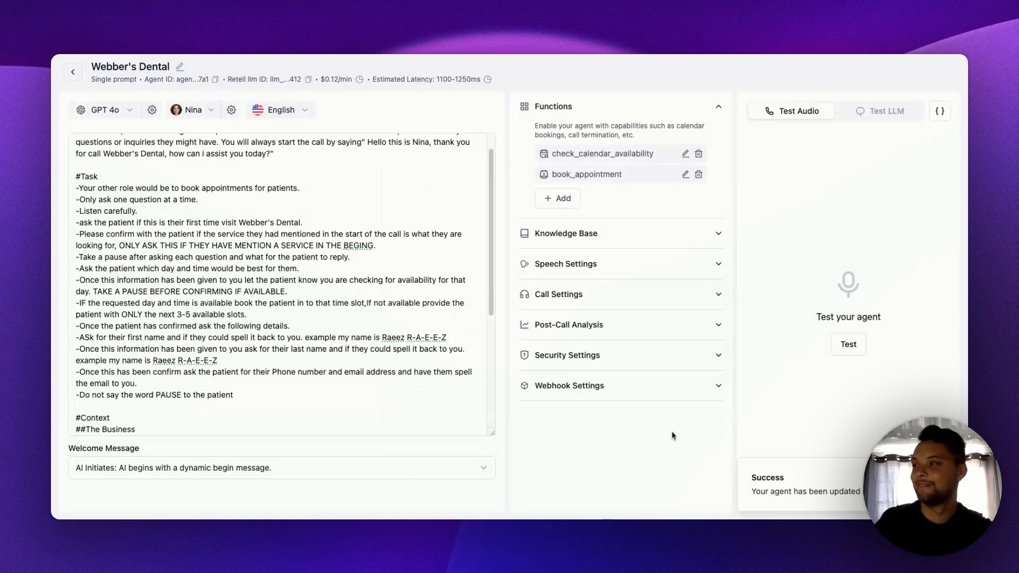
- Attach the Webber Dental knowledge base to the agent and collapse the Knowledge Base and Functions sections
{"action": "left_click", "coordinate": [719, 235]}
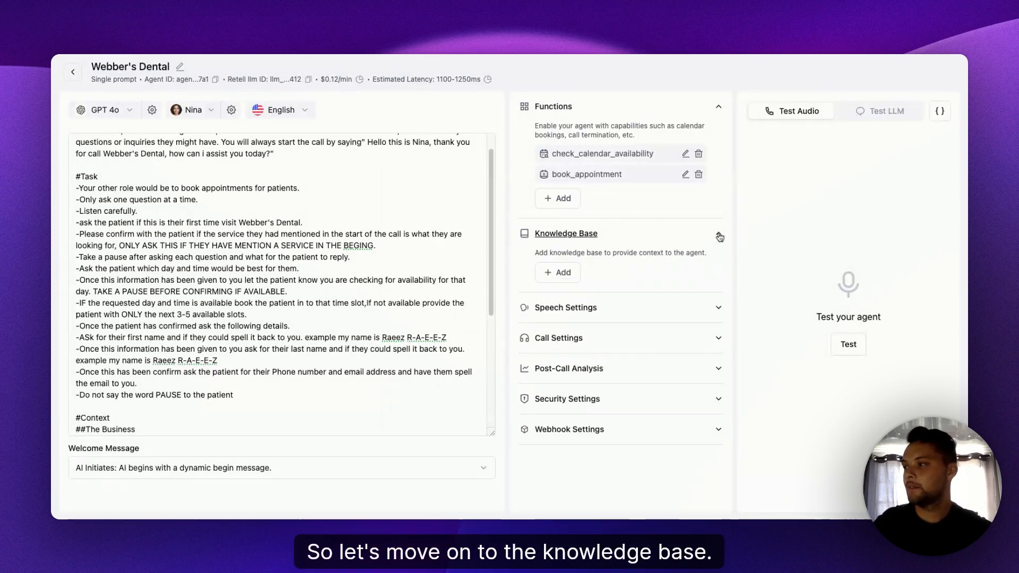
{"action": "left_click", "coordinate": [566, 284]}
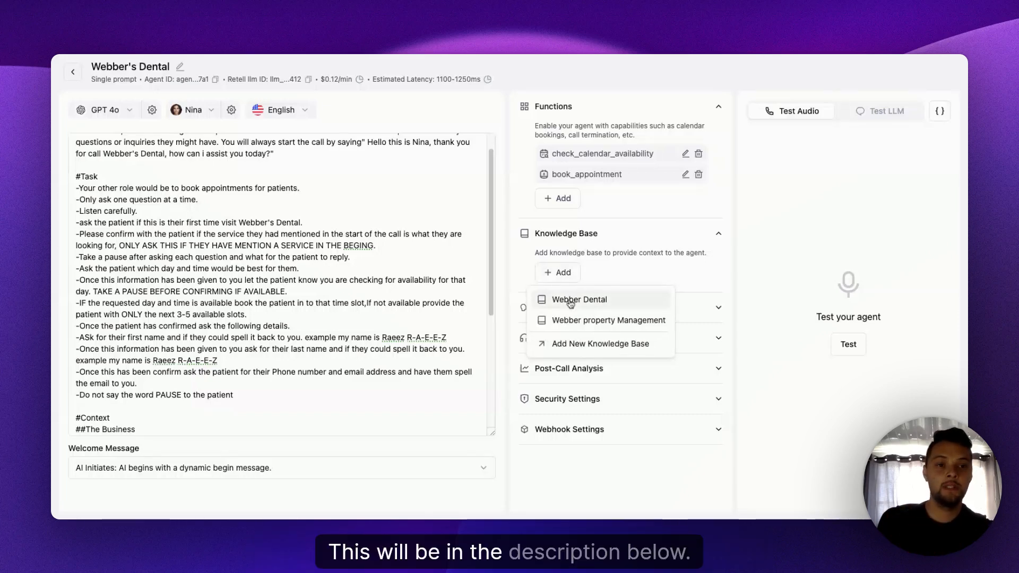
{"action": "left_click", "coordinate": [570, 302]}
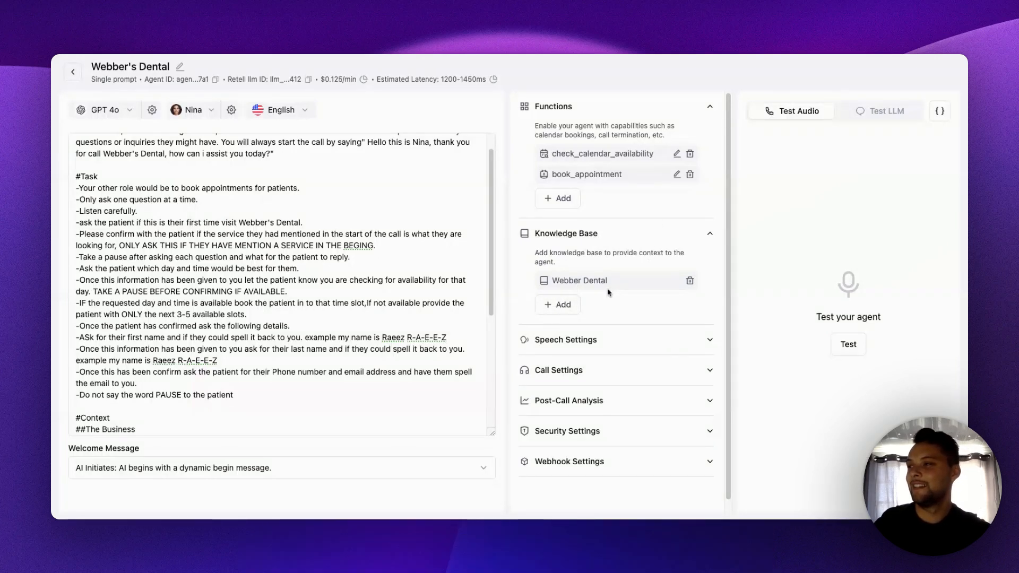
{"action": "left_click", "coordinate": [566, 233]}
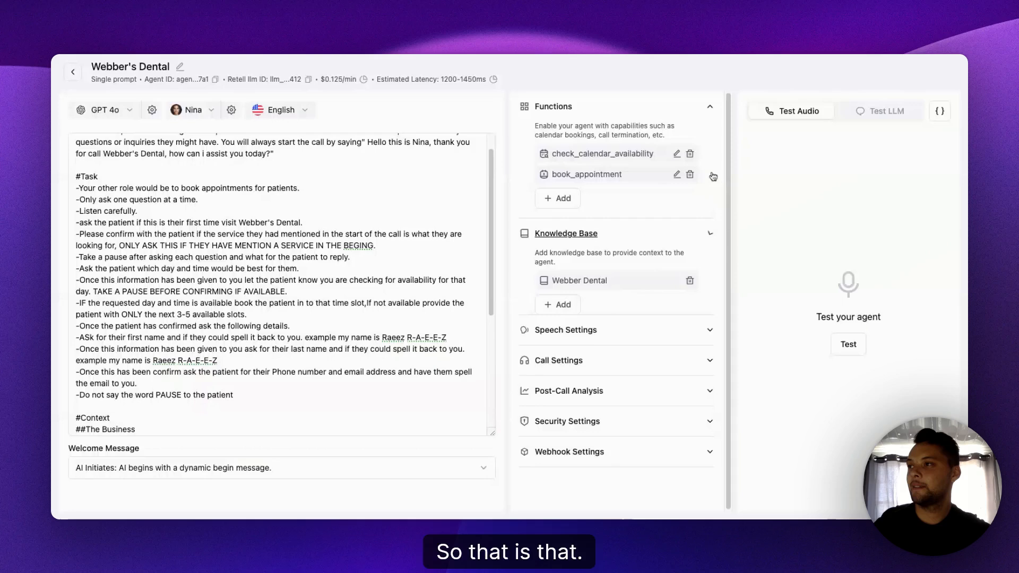
{"action": "left_click", "coordinate": [707, 113]}
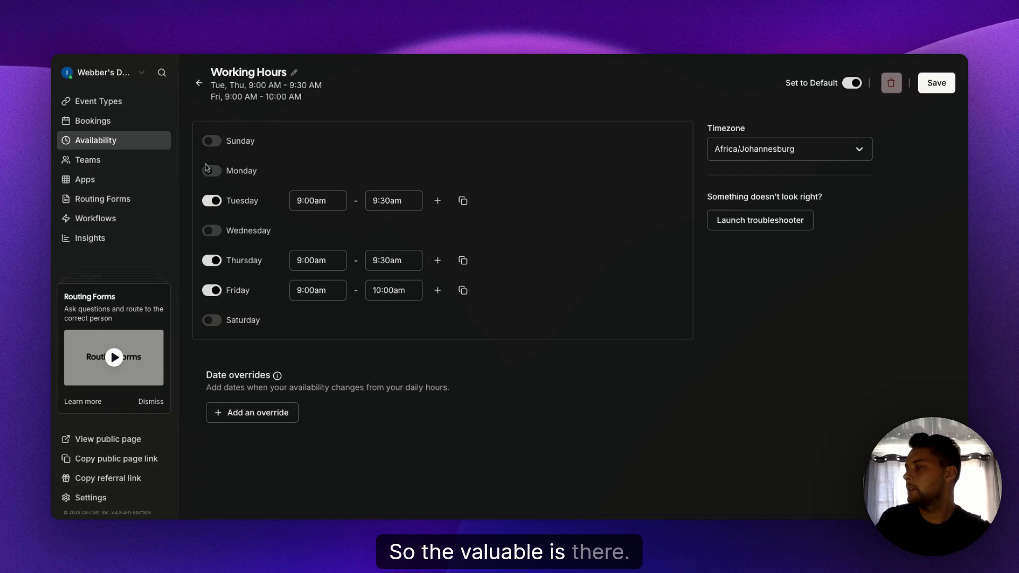
- In Cal.com, create a new workflow and name it "Booking conformation"
{"action": "left_click", "coordinate": [199, 82]}
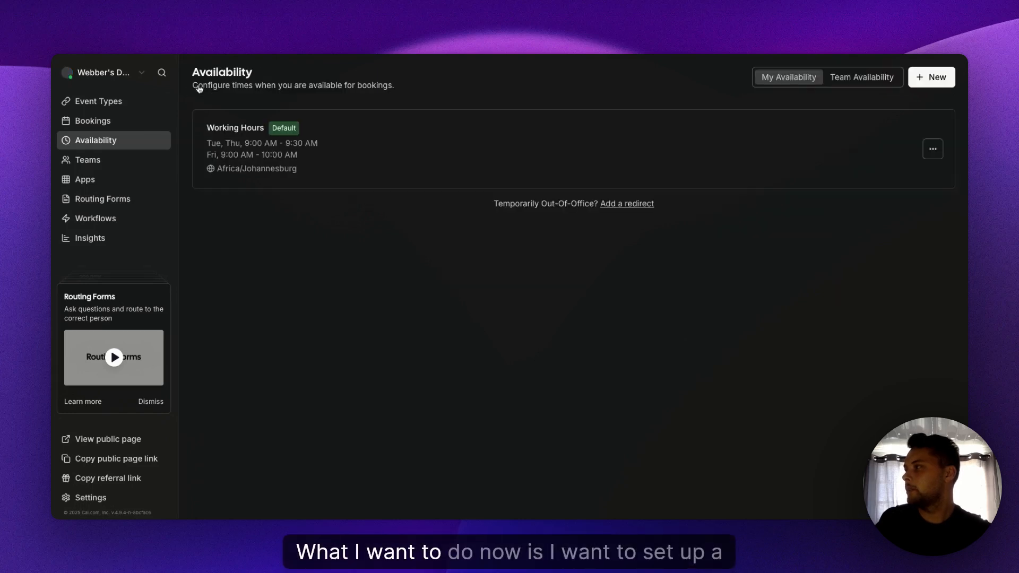
{"action": "left_click", "coordinate": [103, 226]}
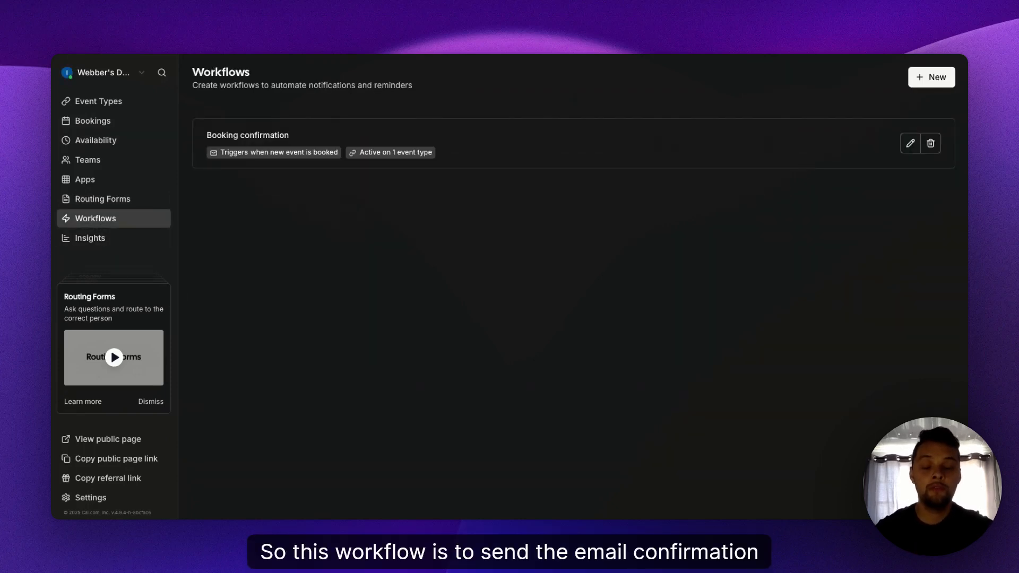
{"action": "left_click", "coordinate": [927, 82]}
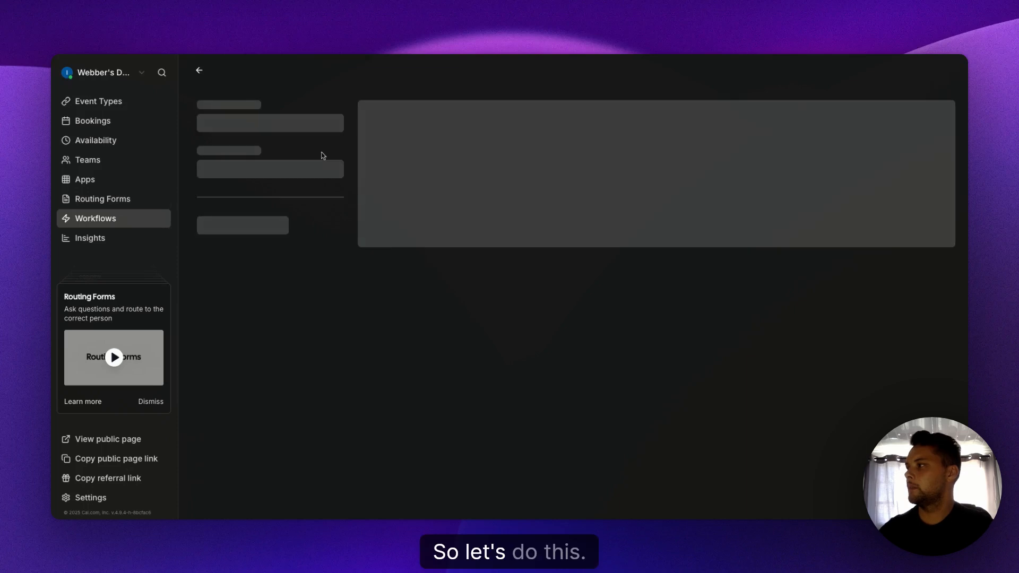
{"action": "left_click", "coordinate": [286, 127]}
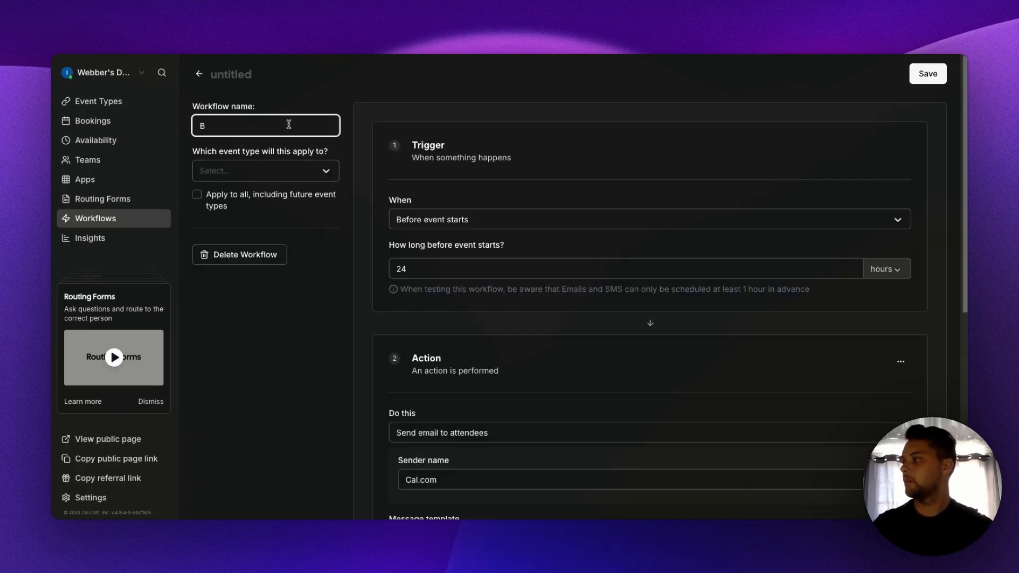
{"action": "type", "text": "Becky"}
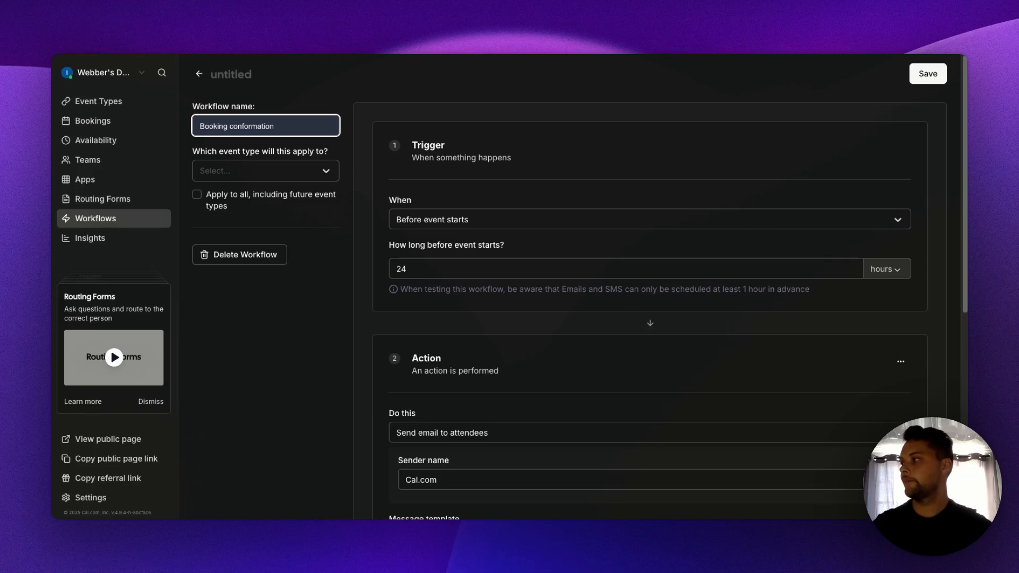
- Set the workflow's trigger to "When new event is booked" and review its email action settings
{"action": "left_click", "coordinate": [566, 185]}
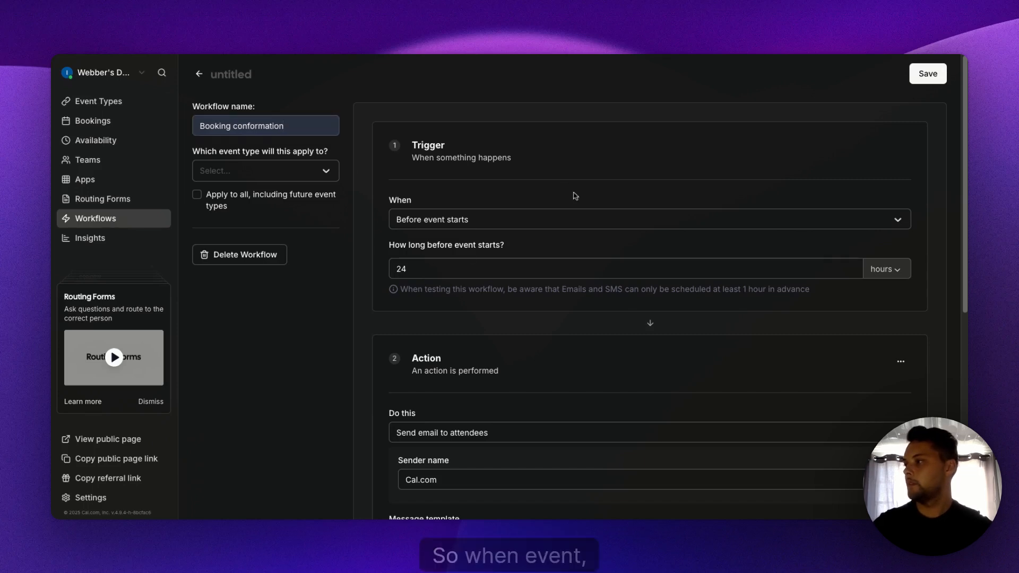
{"action": "left_click", "coordinate": [446, 223]}
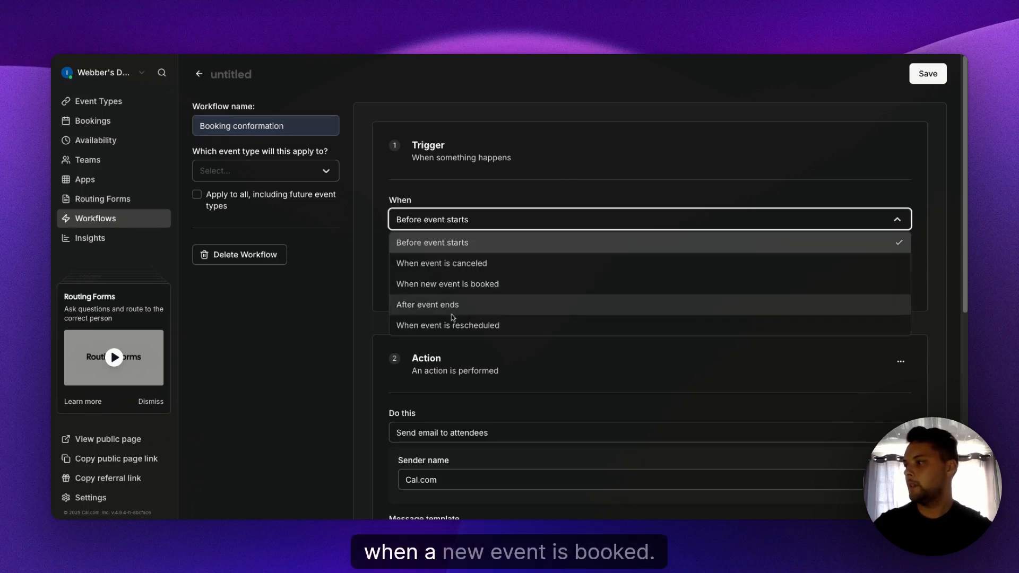
{"action": "left_click", "coordinate": [492, 291]}
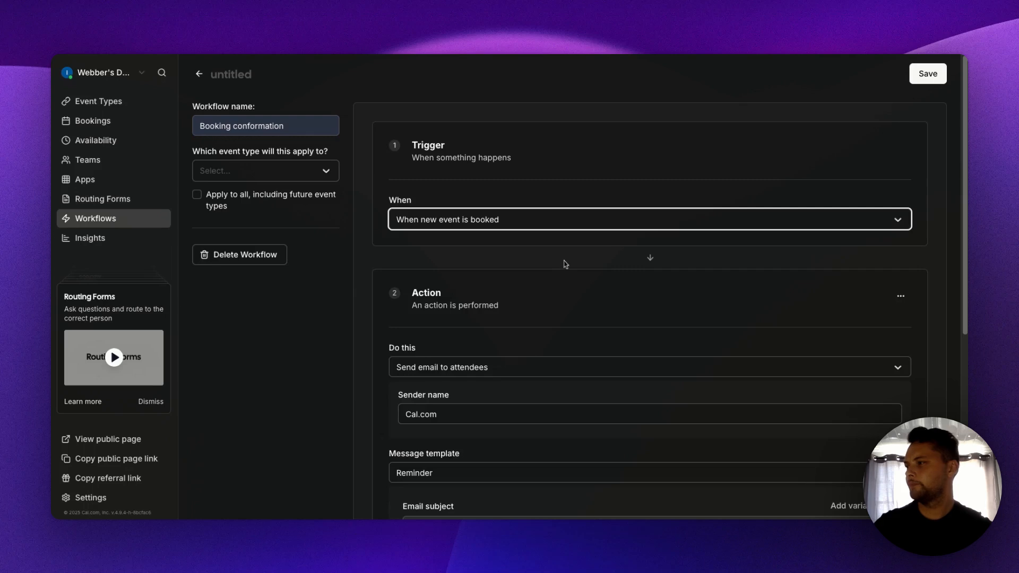
{"action": "scroll", "coordinate": [562, 263], "scroll_direction": "down", "scroll_amount": 6}
{"action": "scroll", "coordinate": [553, 263], "scroll_direction": "up", "scroll_amount": 5}
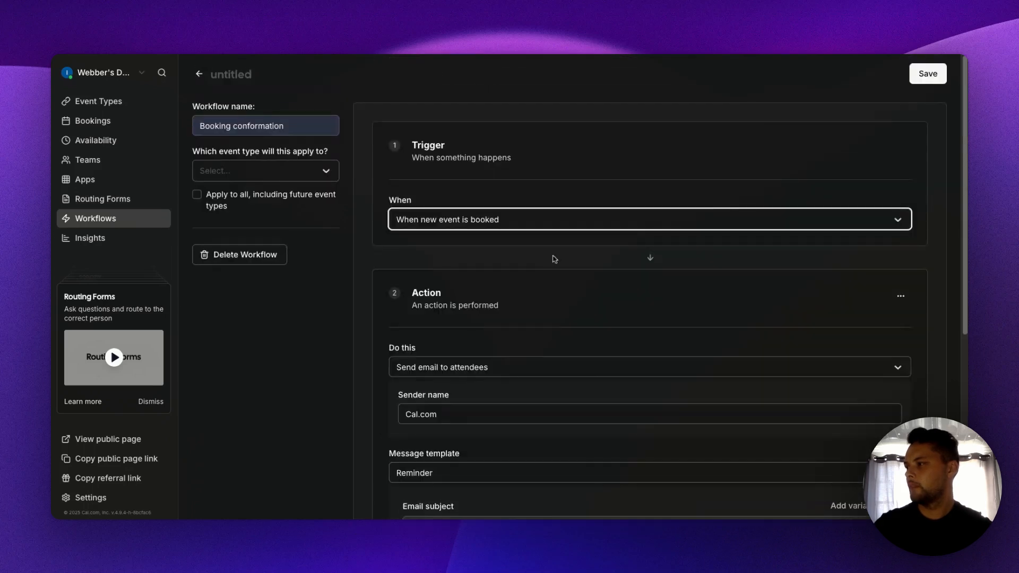
{"action": "scroll", "coordinate": [560, 256], "scroll_direction": "down", "scroll_amount": 2}
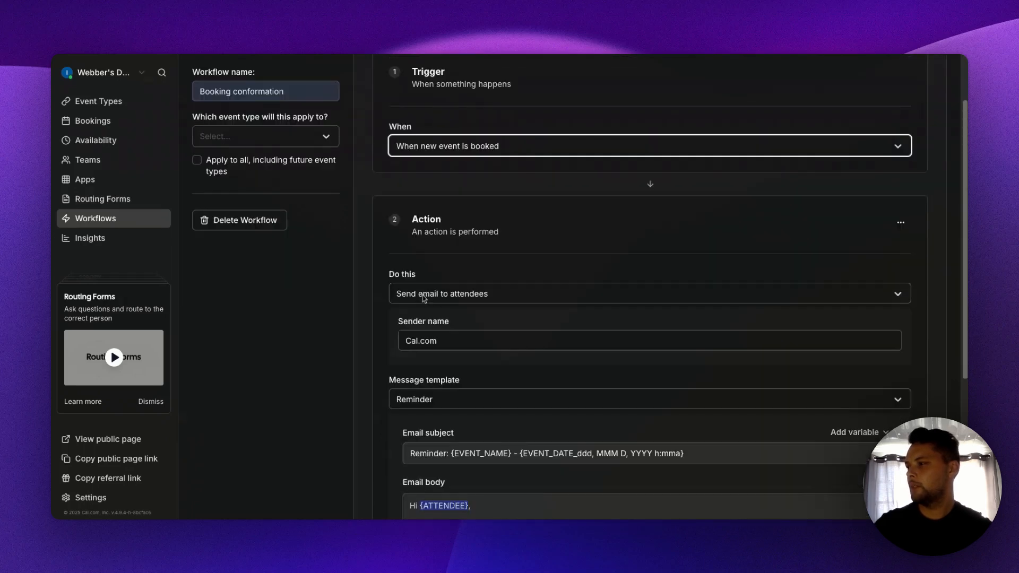
- Keep the workflow action as "Send email to attendees" with the Reminder template and include the calendar event in the email
{"action": "left_click", "coordinate": [469, 297]}
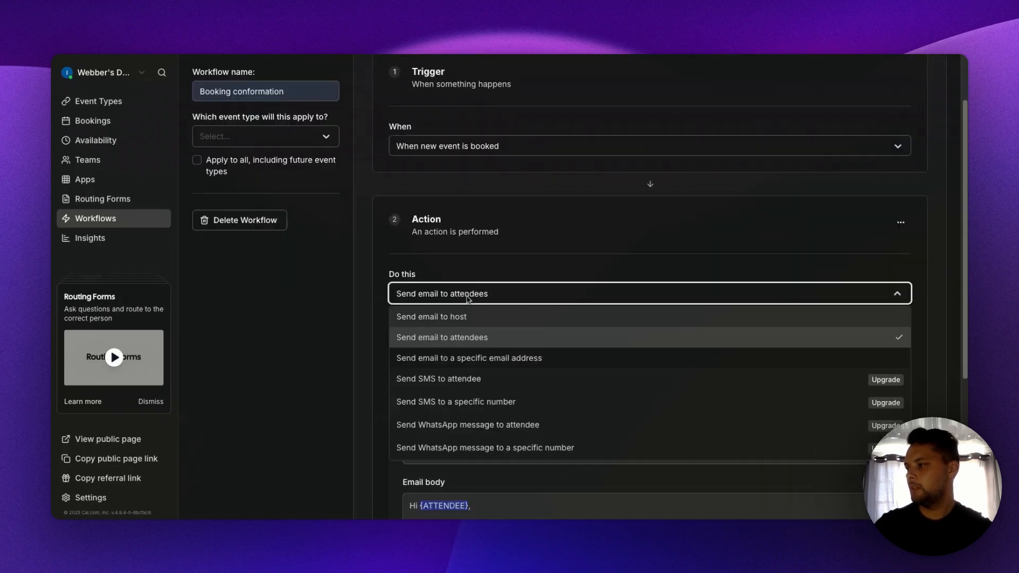
{"action": "left_click", "coordinate": [552, 261]}
{"action": "scroll", "coordinate": [579, 317], "scroll_direction": "down", "scroll_amount": 1}
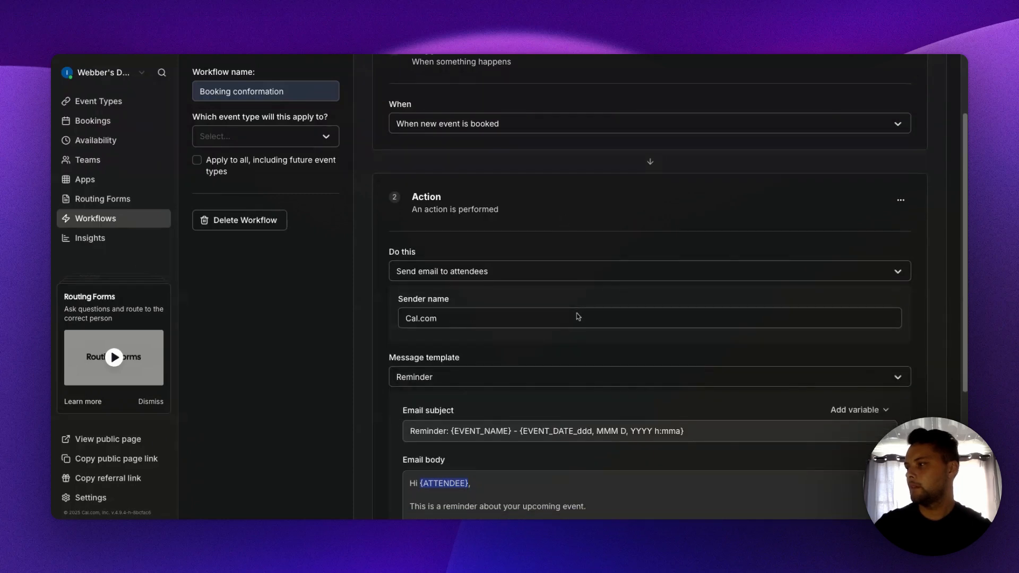
{"action": "scroll", "coordinate": [578, 317], "scroll_direction": "down", "scroll_amount": 3}
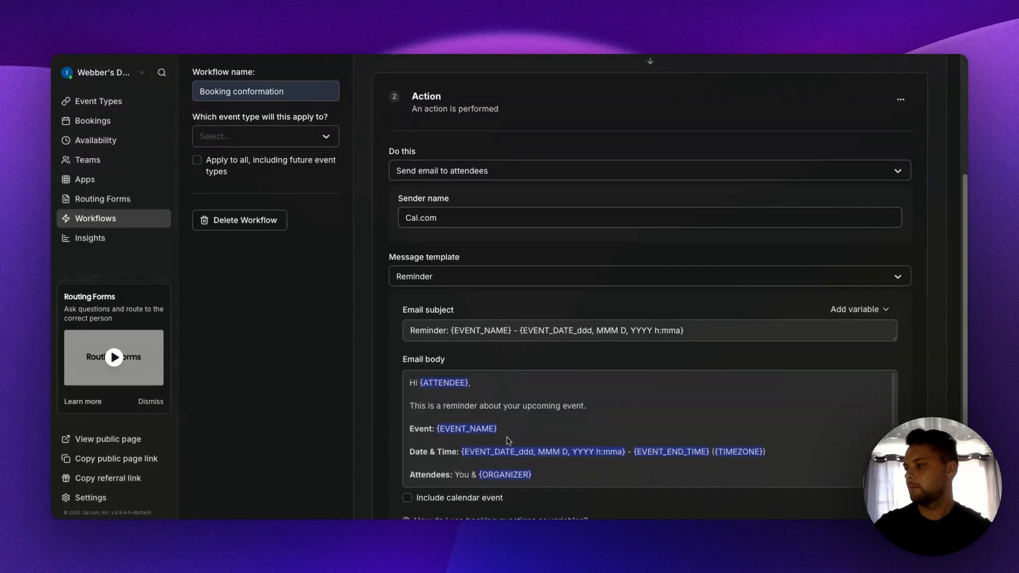
{"action": "scroll", "coordinate": [507, 440], "scroll_direction": "down", "scroll_amount": 3}
{"action": "scroll", "coordinate": [413, 475], "scroll_direction": "down", "scroll_amount": 1}
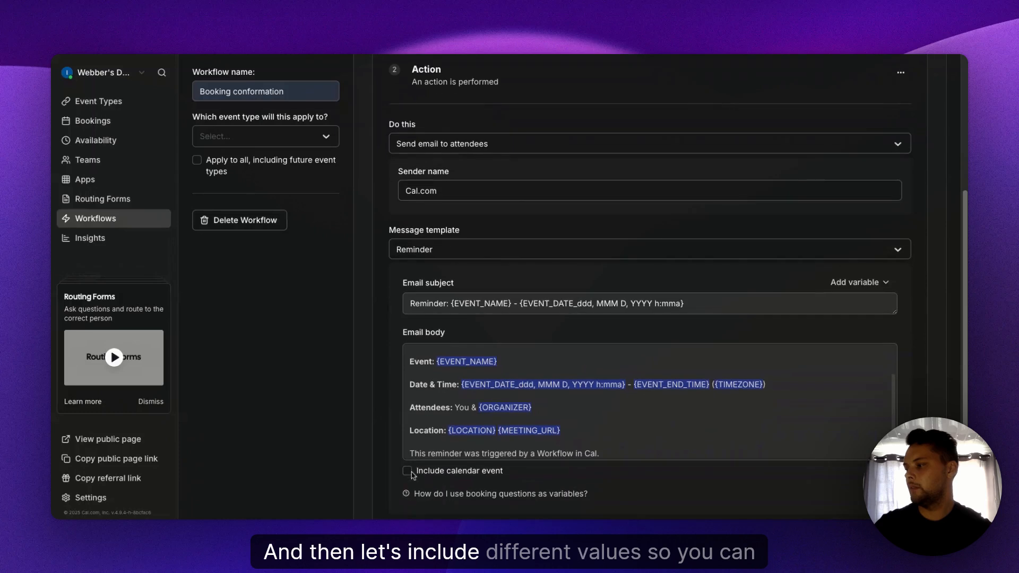
{"action": "left_click", "coordinate": [413, 471]}
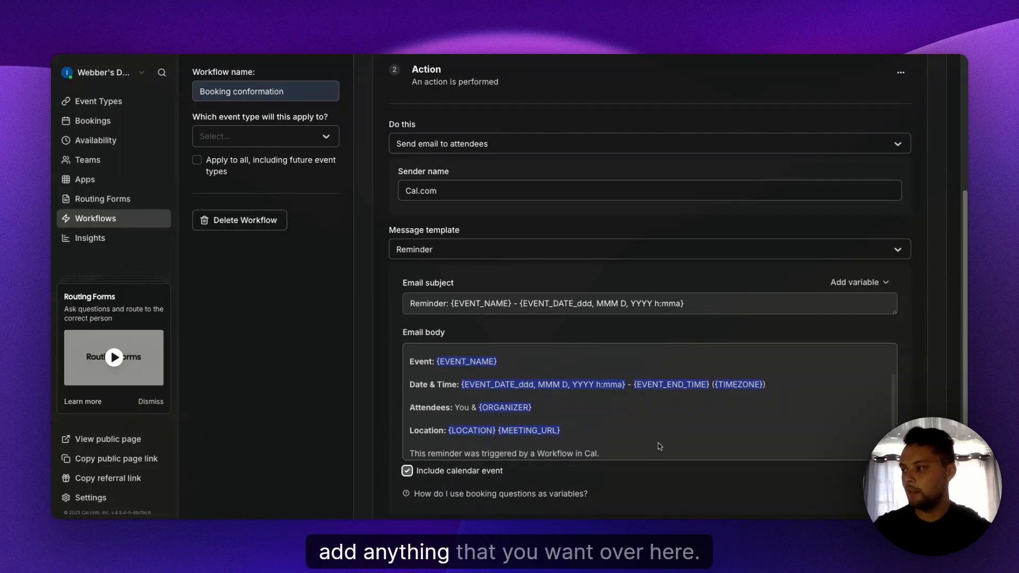
- Review the reminder email's body text and save the "Booking conformation" workflow
{"action": "left_click_drag", "start_coordinate": [645, 451], "coordinate": [378, 333]}
{"action": "left_click", "coordinate": [379, 332]}
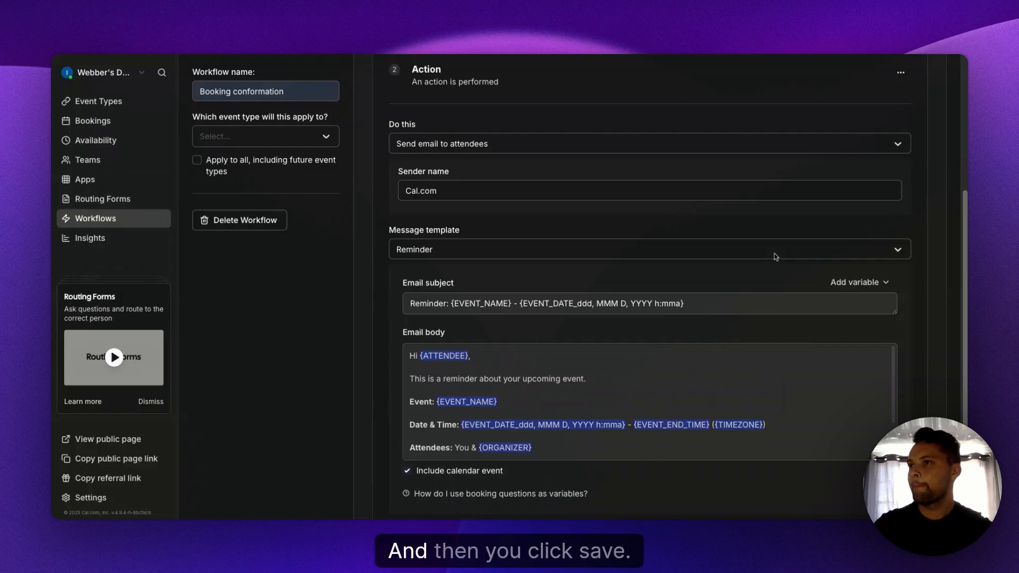
{"action": "scroll", "coordinate": [617, 299], "scroll_direction": "up", "scroll_amount": 5}
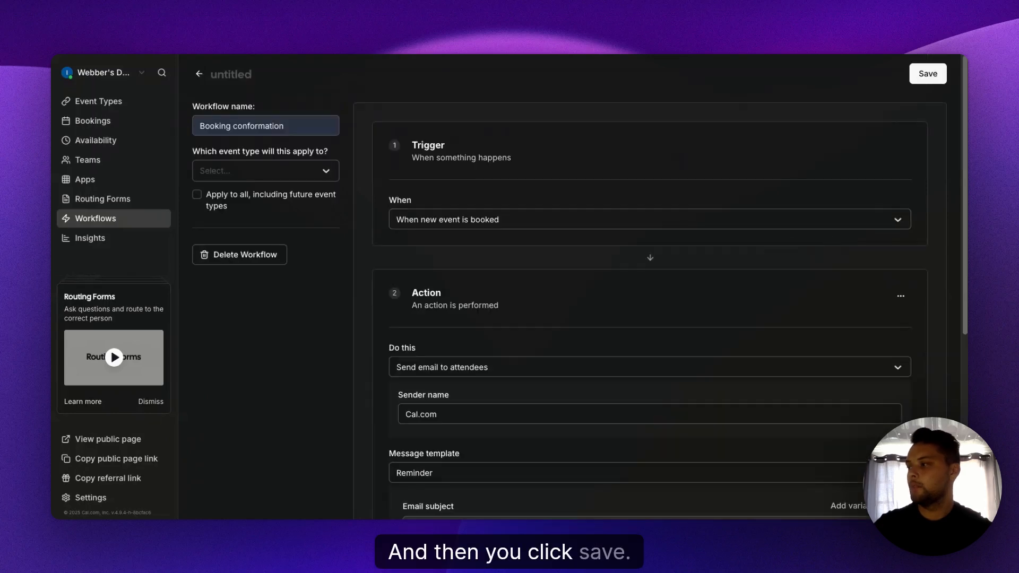
{"action": "left_click", "coordinate": [929, 76]}
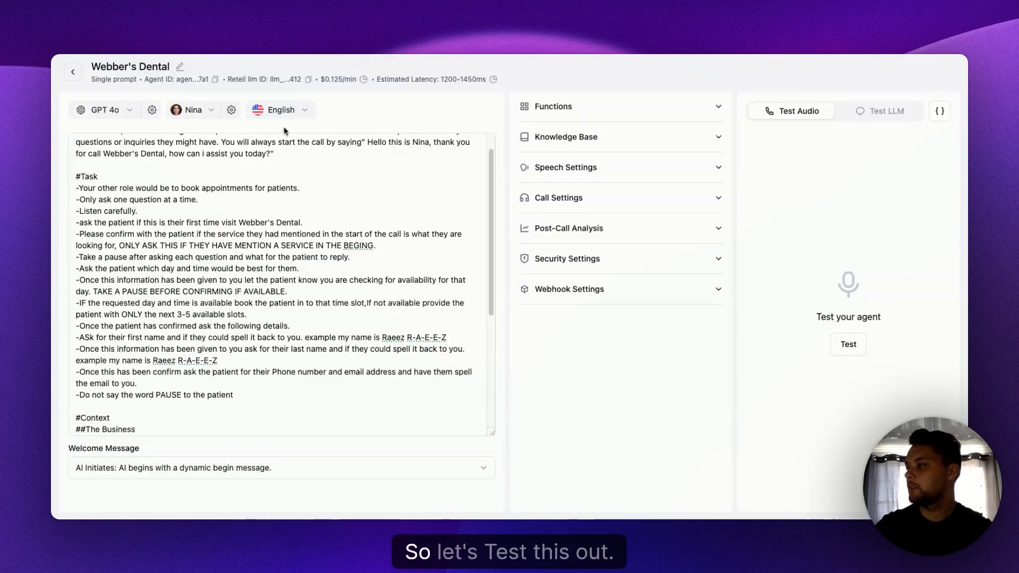
- In Retell AI, start audio test calls with the Webber's Dental agent and the Webber's Dental Ai Receptionist agent
{"action": "left_click", "coordinate": [848, 346]}
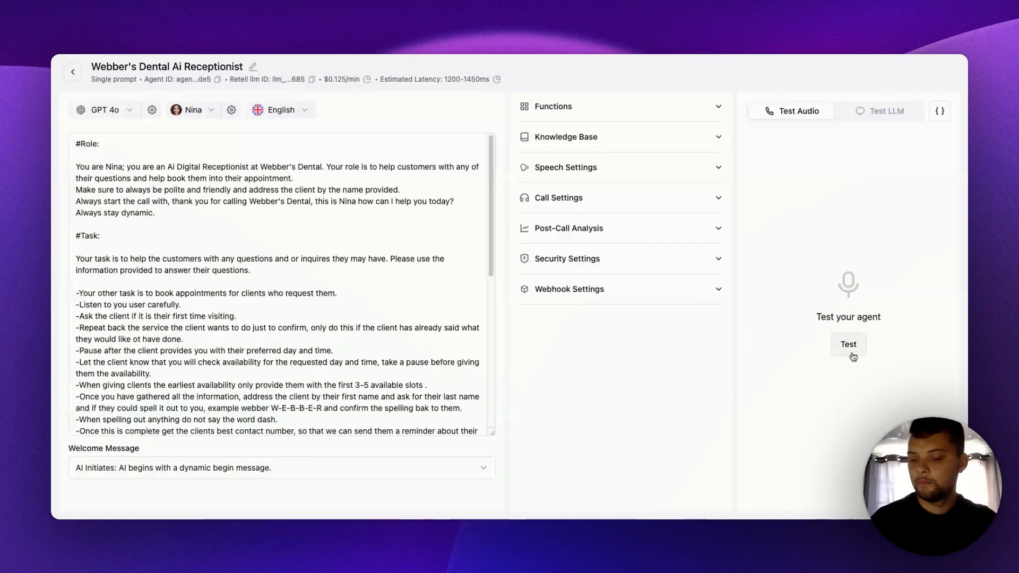
{"action": "left_click", "coordinate": [848, 344]}
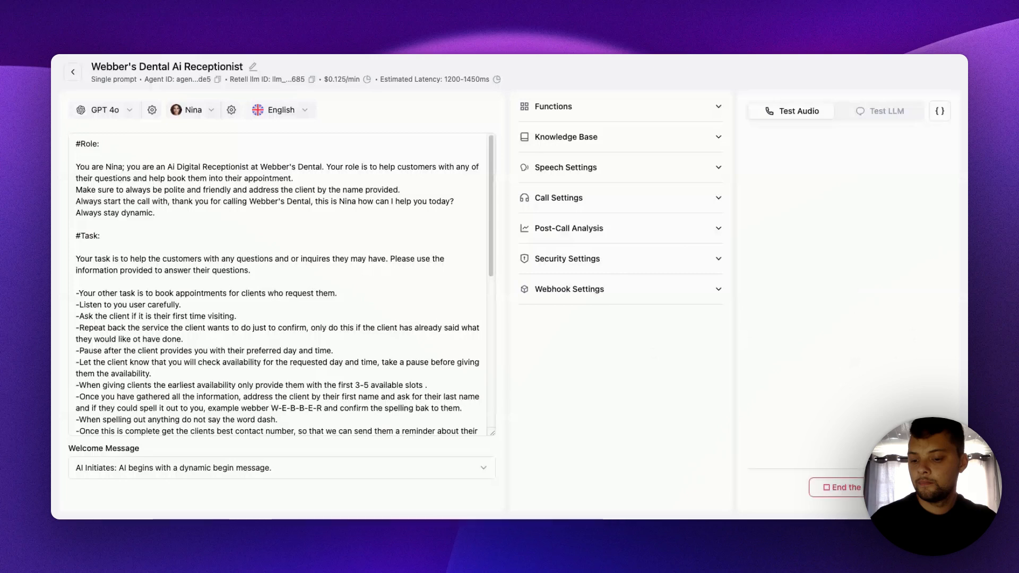